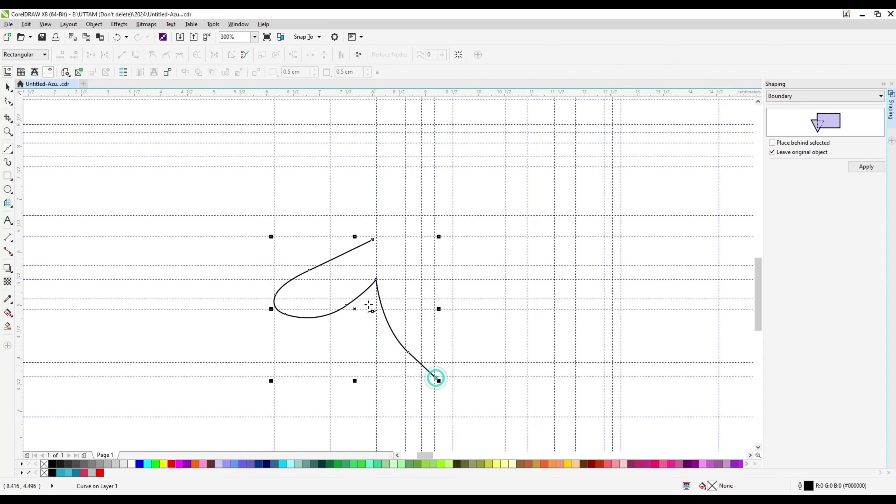
Draw the left foot with the Bezier tool as a rounded curve from the end of the body line to its inner corner.
scroll(428, 420, up, 1)
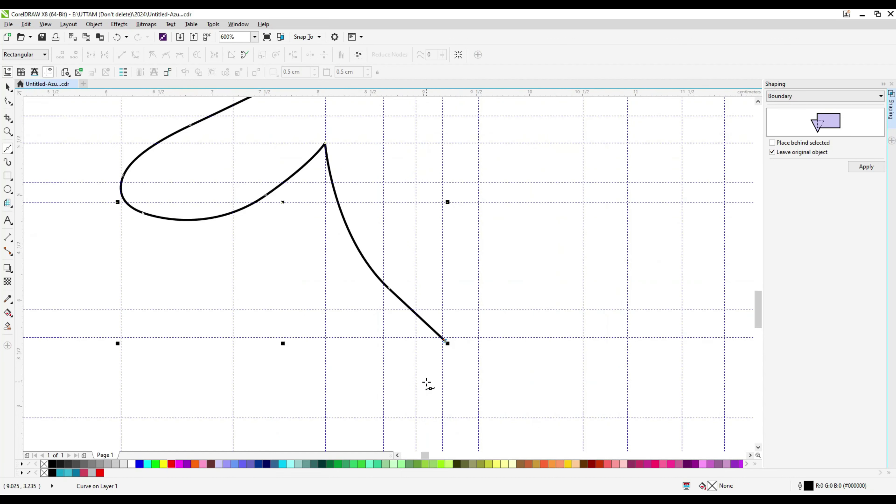
drag(413, 384, 534, 379)
key(ctrl+z)
click(530, 372)
scroll(374, 359, down, 1)
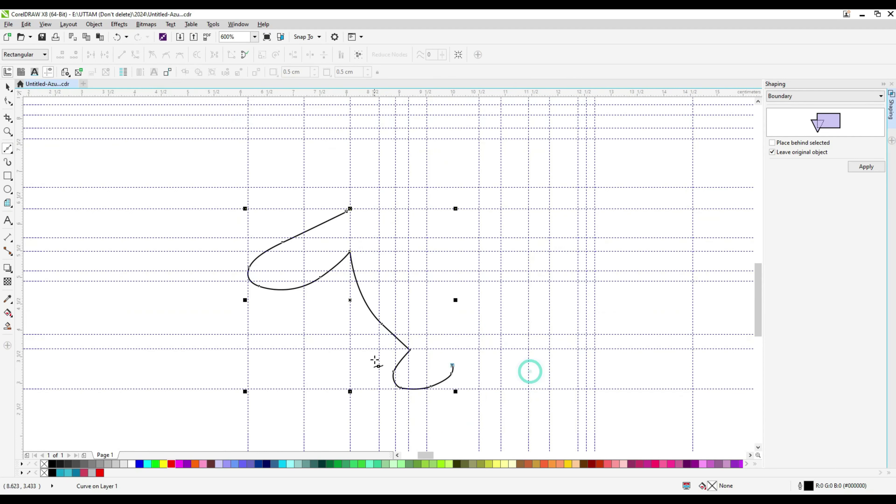
scroll(486, 364, up, 1)
mouse_move(478, 362)
mouse_down()
mouse_move(495, 359)
mouse_move(532, 390)
mouse_move(599, 412)
mouse_up()
click(495, 359)
key(ctrl+z)
key(ctrl+z)
key(ctrl+z)
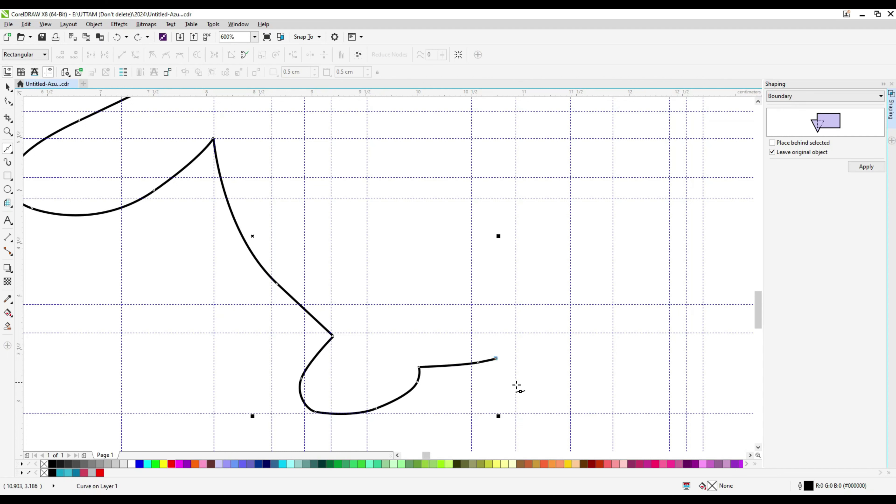
drag(515, 384, 534, 395)
drag(575, 409, 605, 412)
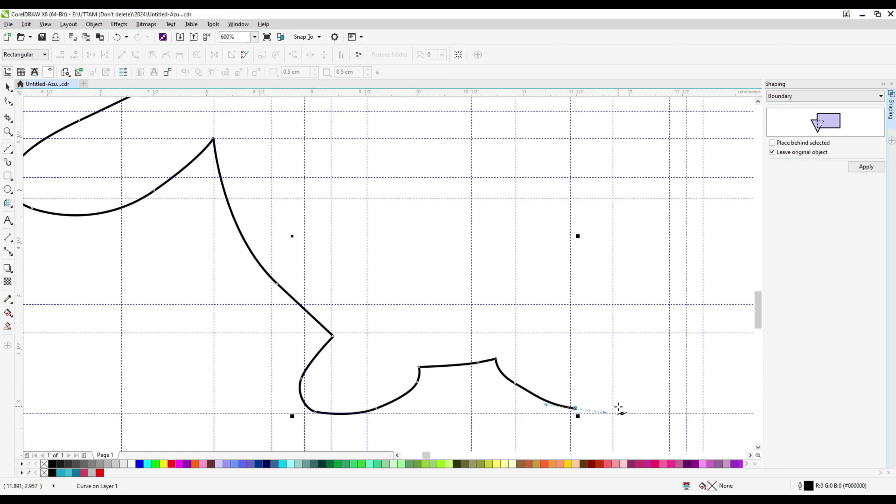
key(ctrl+z)
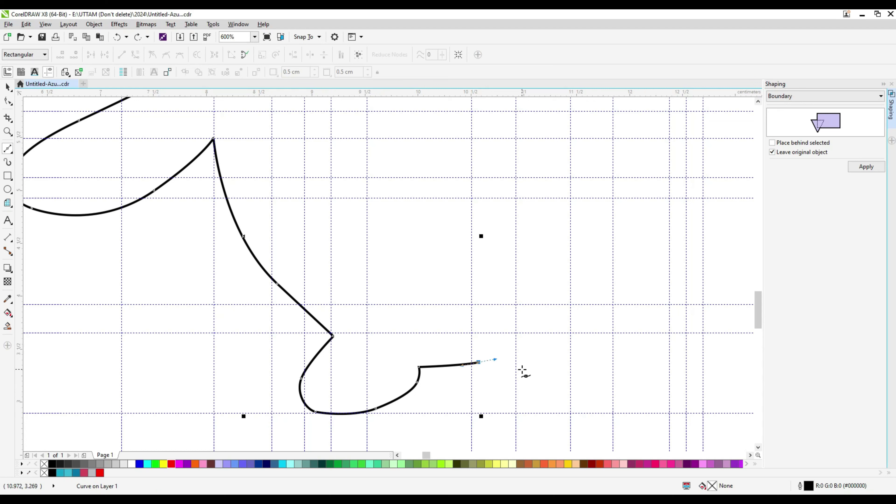
key(ctrl+z)
Draw the gently rising line between the feet and begin the right foot with a corner at its inner side.
drag(521, 369, 549, 365)
key(ctrl+z)
mouse_move(529, 363)
mouse_down()
mouse_move(548, 360)
mouse_move(533, 356)
mouse_up()
key(ctrl+z)
click(541, 354)
click(547, 380)
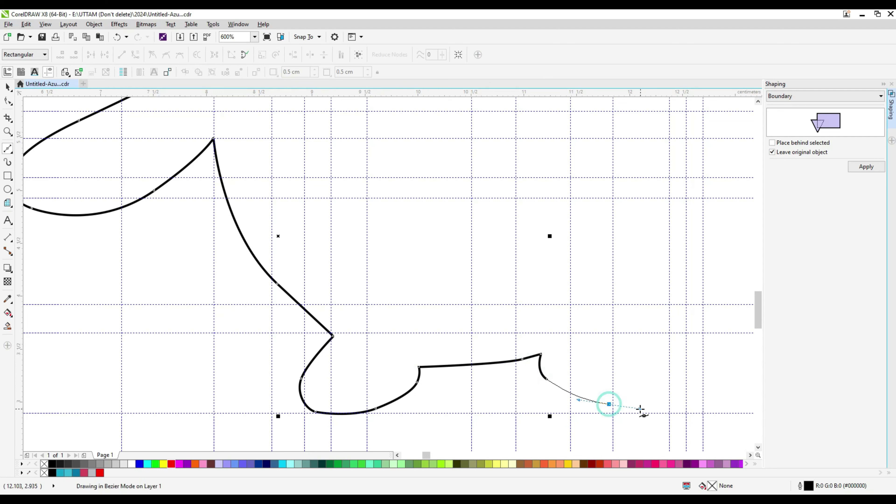
Draw the right foot's sole and rounded outer side, curving back up toward the ankle.
mouse_move(623, 408)
mouse_down()
mouse_move(656, 407)
mouse_move(670, 358)
mouse_up()
key(ctrl+z)
drag(638, 327, 619, 301)
scroll(617, 300, down, 1)
scroll(586, 334, up, 3)
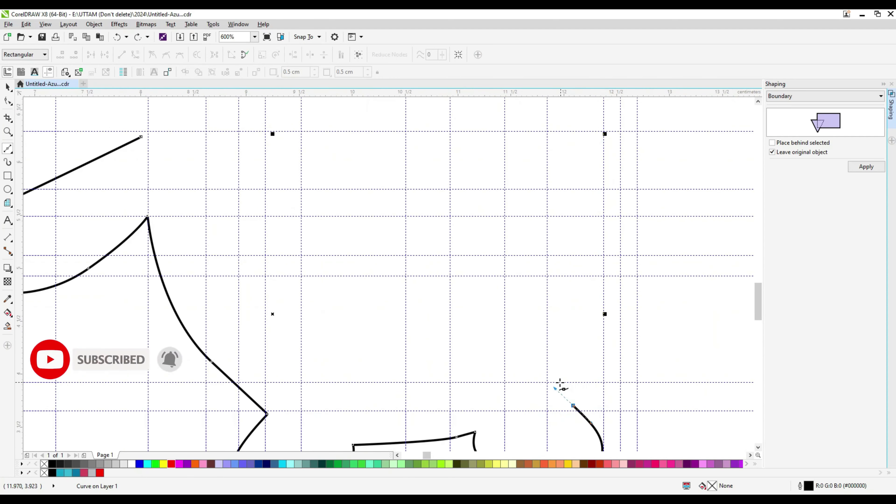
key(ctrl+z)
key(ctrl+z)
End the right foot's curve at a corner node at the ankle on the horizontal guideline.
drag(558, 385, 558, 381)
click(559, 381)
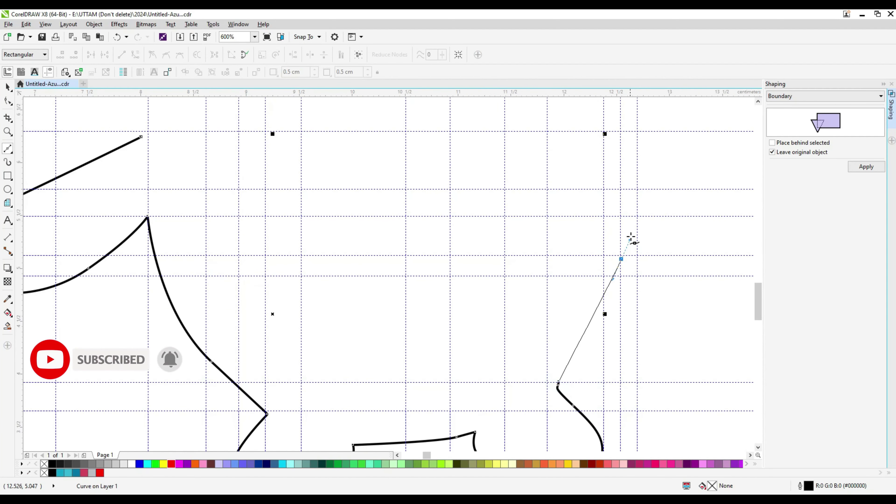
drag(630, 236, 632, 230)
key(ctrl+z)
key(ctrl+z)
key(ctrl+z)
drag(558, 385, 558, 380)
drag(617, 259, 621, 227)
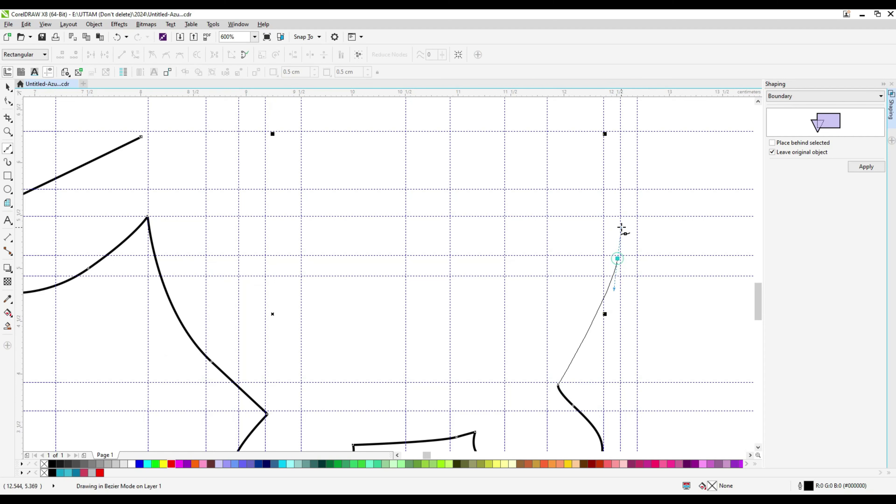
scroll(582, 402, down, 3)
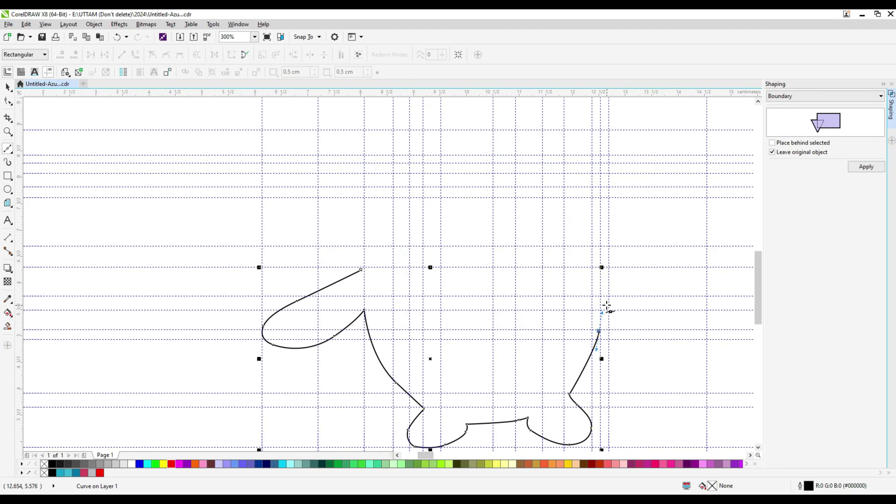
scroll(606, 306, up, 3)
click(610, 283)
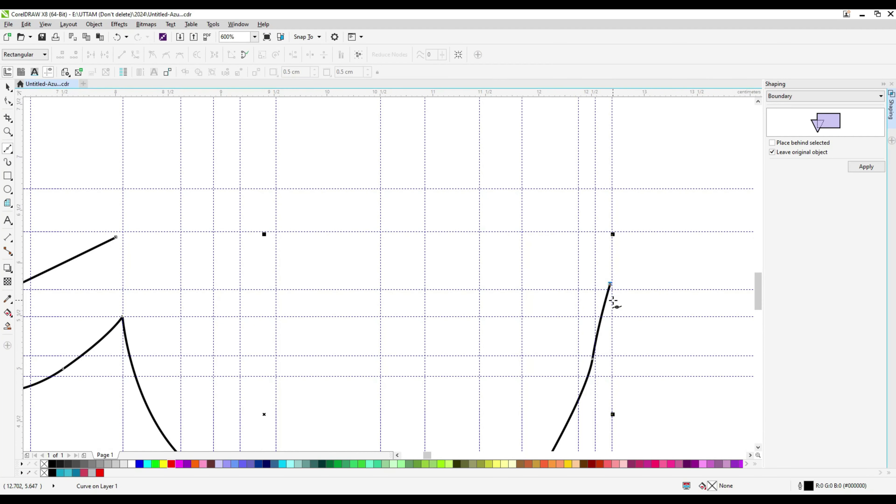
key(ctrl+z)
click(609, 287)
key(ctrl+z)
key(ctrl+z)
drag(608, 288, 609, 281)
key(ctrl+z)
Draw the right side of the body as a smooth curve from the ankle up to the armpit.
scroll(587, 298, down, 1)
scroll(585, 341, up, 1)
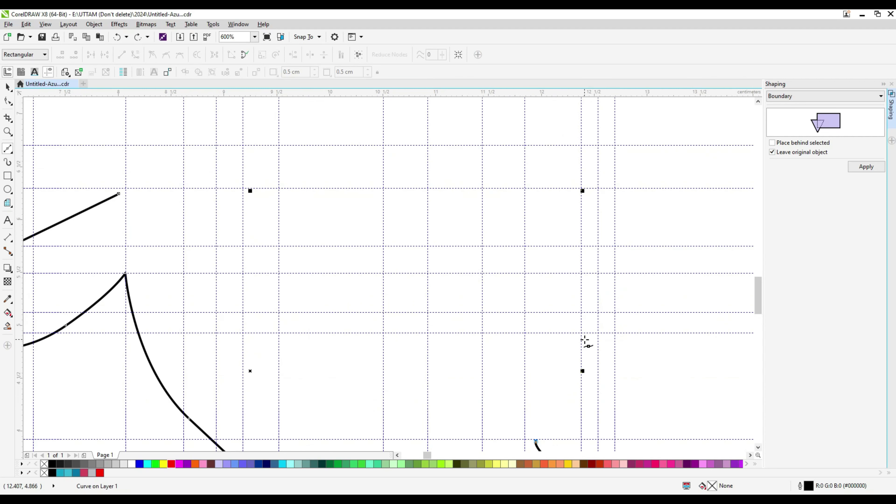
click(587, 341)
click(609, 244)
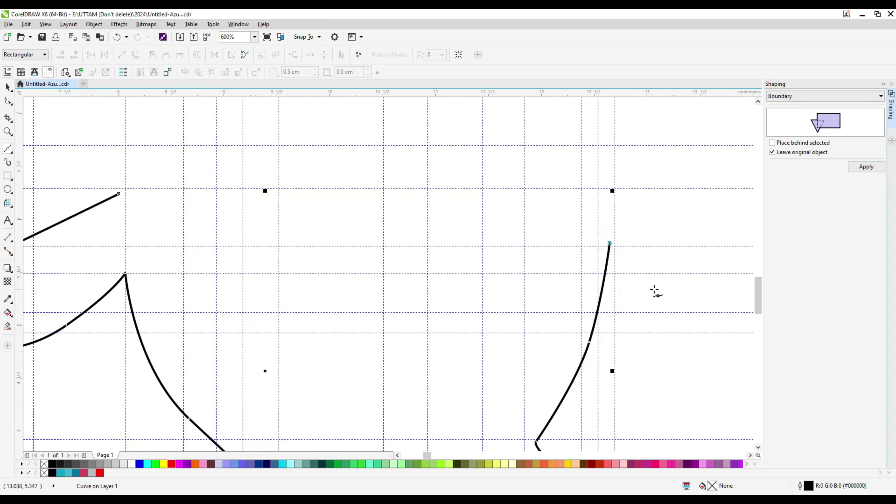
Draw the right arm's lower edge from the armpit and round it over at the hand.
scroll(536, 304, down, 2)
scroll(544, 304, up, 2)
drag(575, 303, 606, 306)
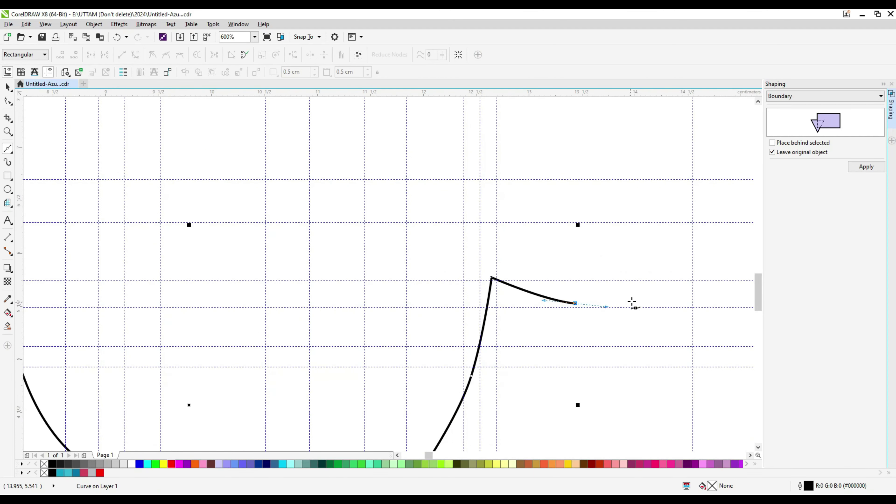
drag(675, 283, 695, 266)
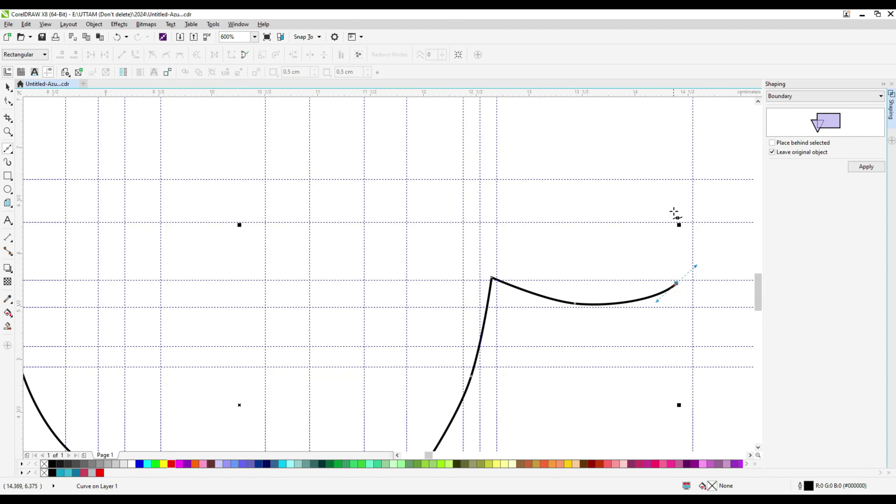
mouse_move(673, 211)
mouse_down()
mouse_move(646, 188)
mouse_move(615, 200)
mouse_move(621, 207)
mouse_up()
key(ctrl+z)
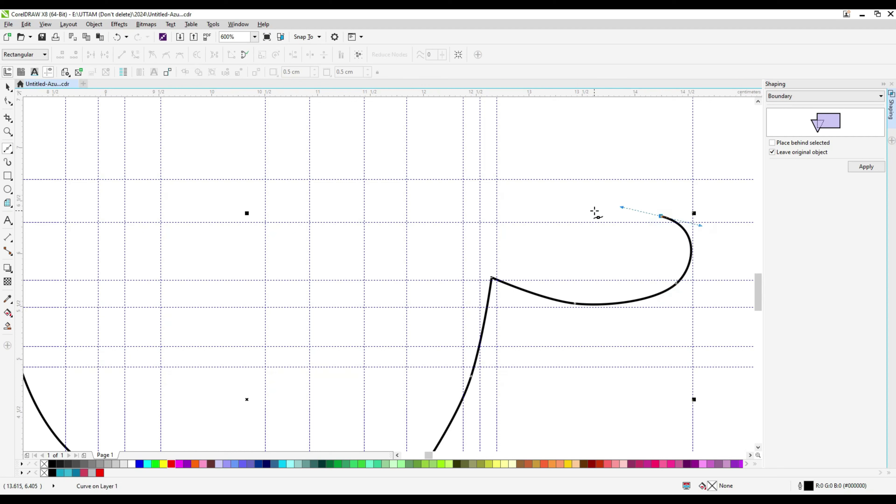
key(ctrl+z)
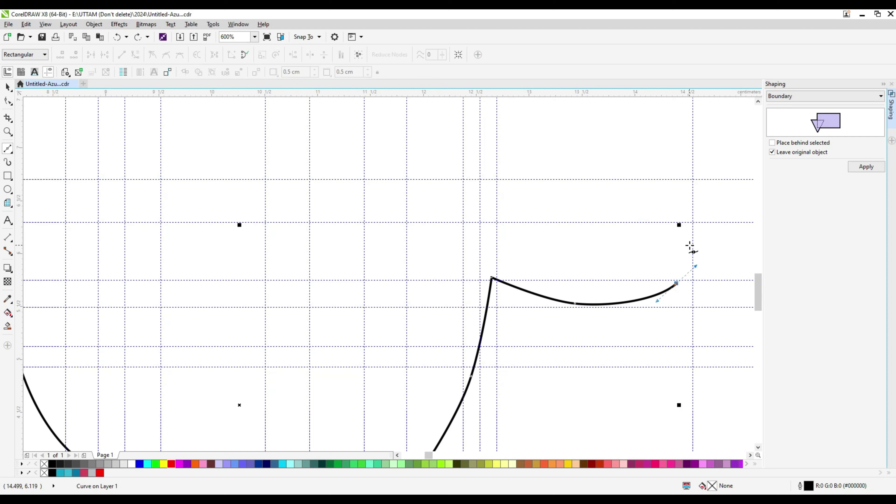
drag(643, 219, 613, 218)
Draw the right arm's upper edge from the hand back to the shoulder.
drag(496, 186, 482, 178)
click(480, 178)
key(ctrl+z)
key(ctrl+z)
Draw the right side of the head from the shoulder up to the base of the upright ear.
scroll(592, 320, down, 2)
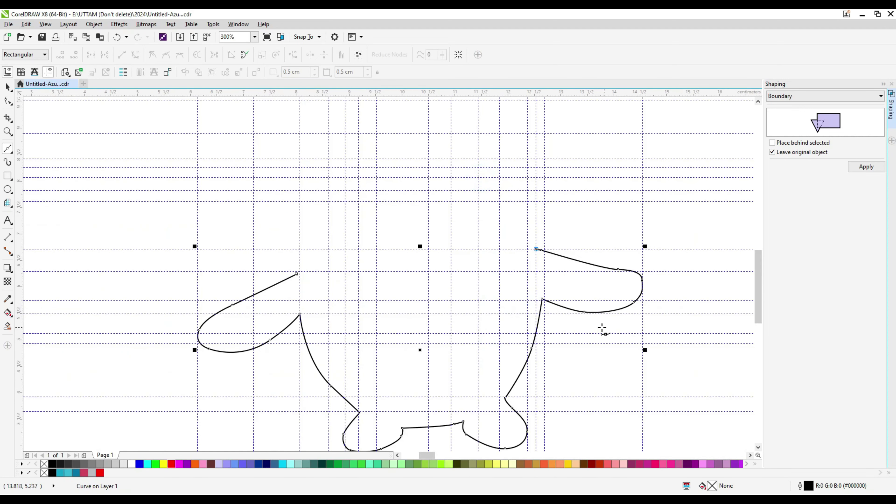
drag(501, 181, 479, 161)
scroll(509, 328, down, 1)
scroll(473, 221, up, 1)
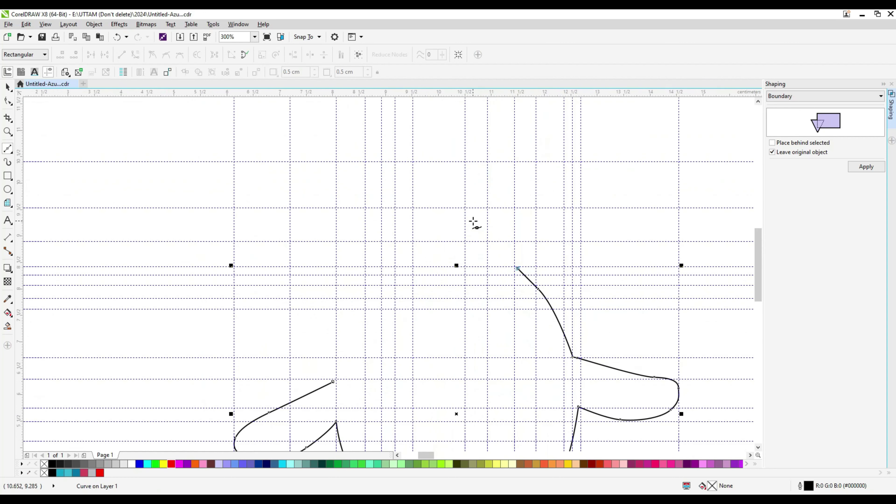
Draw the upright ear's outer edge and rounded tip, starting down its inner side.
click(535, 134)
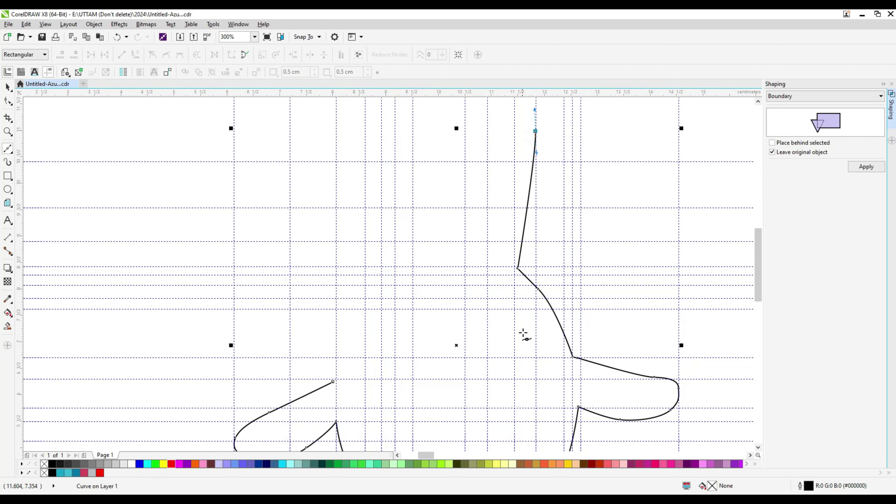
scroll(516, 216, up, 3)
drag(492, 221, 468, 226)
key(ctrl+z)
drag(477, 290, 478, 323)
Continue the upright ear's inner edge down to its base at the top of the head.
click(501, 371)
key(ctrl+z)
key(ctrl+z)
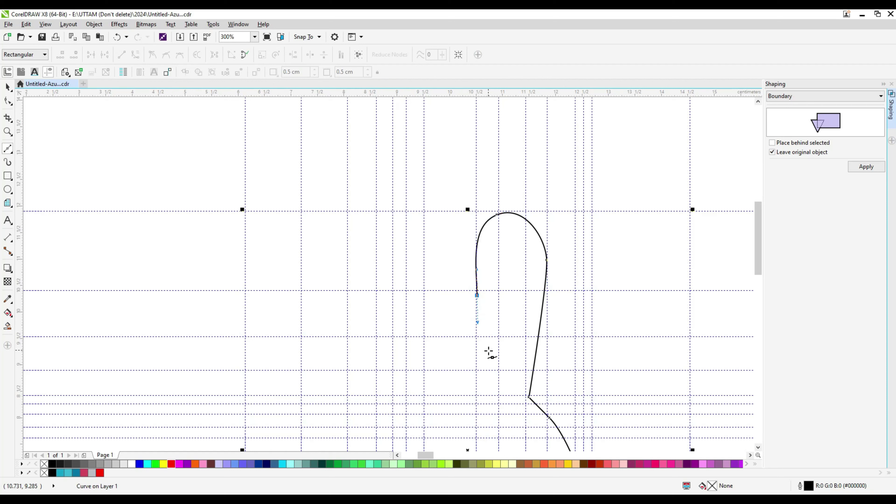
drag(478, 363, 476, 381)
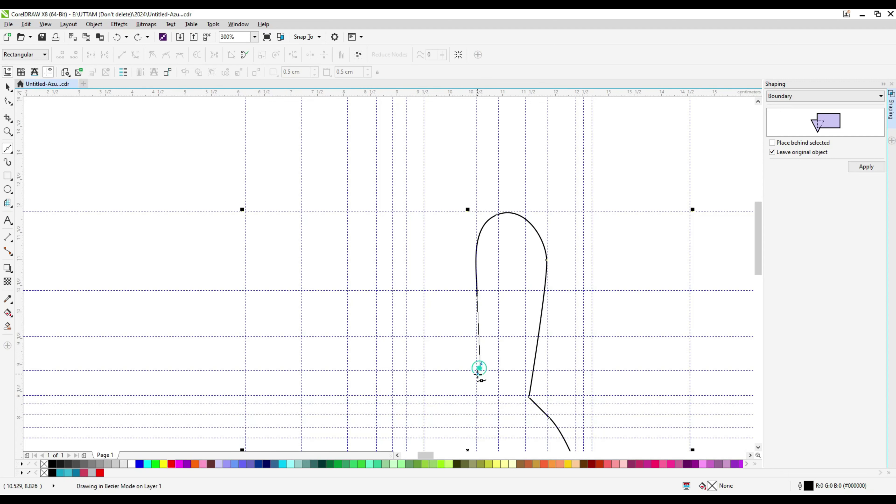
scroll(478, 371, up, 3)
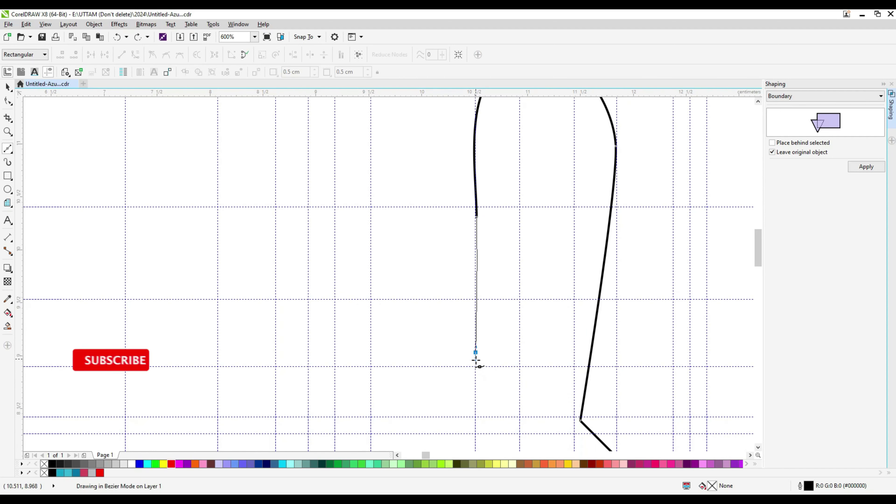
scroll(602, 312, down, 3)
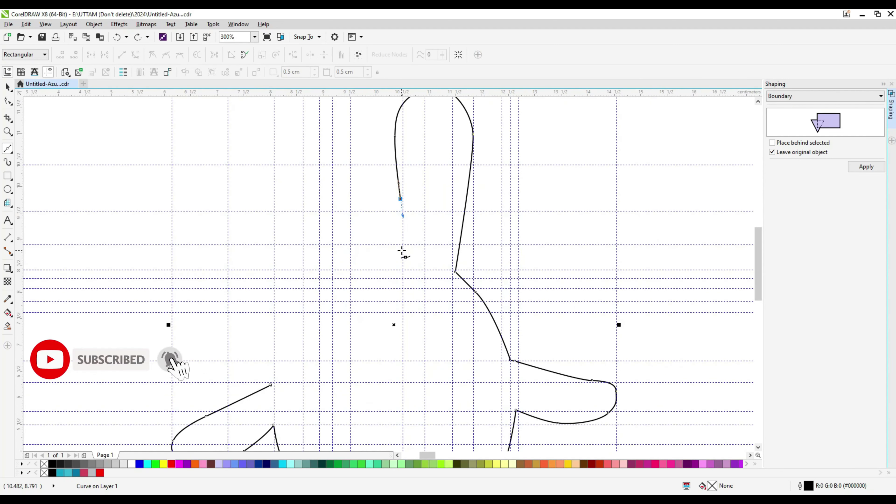
click(401, 250)
Draw the nearly horizontal top-of-head line from the upright ear's base toward the other ear.
drag(361, 252, 306, 248)
scroll(379, 242, up, 1)
key(ctrl+z)
key(ctrl+z)
click(424, 250)
scroll(341, 284, up, 2)
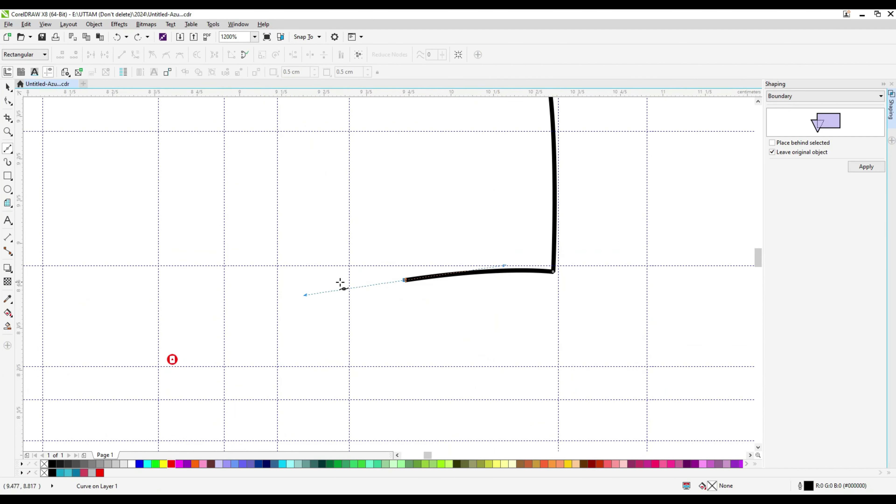
scroll(376, 351, down, 1)
scroll(355, 319, up, 1)
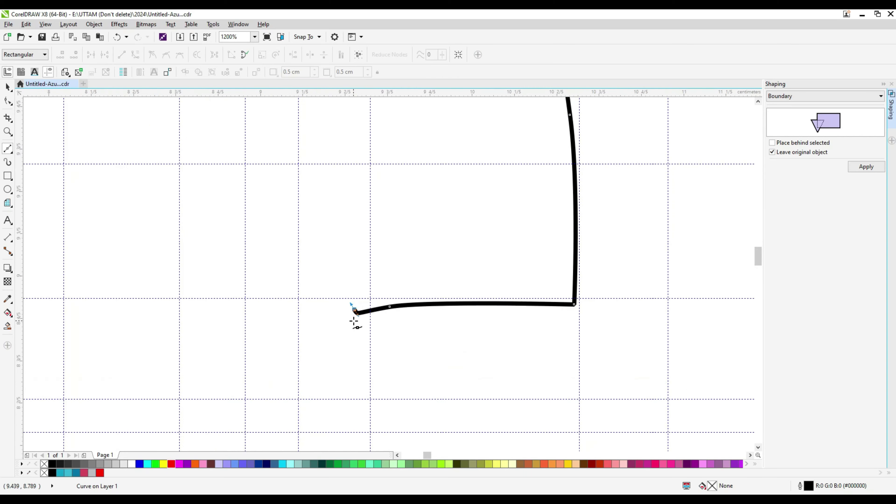
Redraw the end of the head line with a small rounded corner at the base of the folded ear.
key(ctrl+z)
key(ctrl+z)
drag(373, 312, 341, 308)
click(344, 320)
key(ctrl+z)
scroll(352, 353, down, 2)
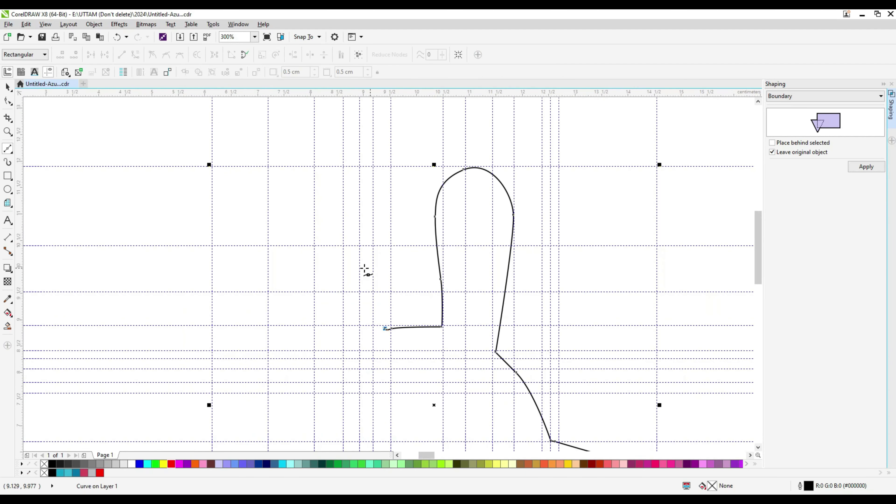
Draw the folded ear's arched upper edge and its rounded tip.
drag(338, 264, 314, 255)
key(ctrl+z)
drag(363, 271, 342, 247)
drag(304, 249, 281, 249)
mouse_move(268, 278)
mouse_down()
mouse_move(283, 295)
mouse_move(306, 292)
mouse_move(275, 301)
mouse_up()
scroll(291, 292, up, 1)
key(ctrl+z)
key(ctrl+z)
Draw the folded ear's underside with a corner and run the edge diagonally down toward the neck.
scroll(288, 291, up, 1)
drag(314, 300, 324, 307)
scroll(337, 303, down, 1)
mouse_move(350, 367)
mouse_down()
mouse_move(362, 385)
mouse_move(384, 390)
mouse_up()
key(ctrl+z)
scroll(316, 293, down, 1)
scroll(374, 383, up, 1)
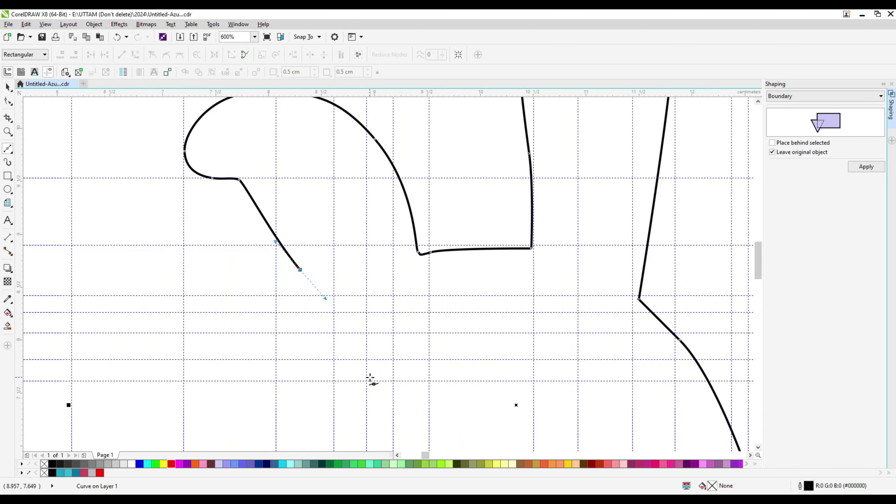
Draw the left neck bend and shoulder curve, closing the outline at the starting point of the left arm.
click(363, 344)
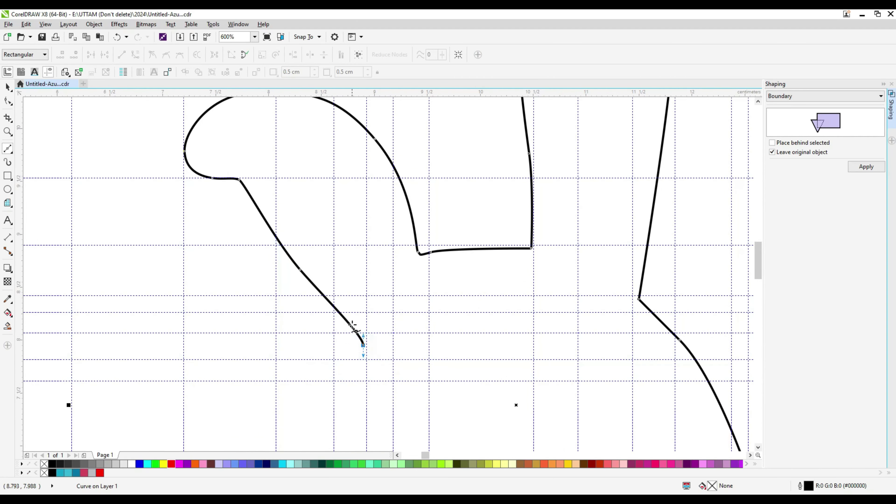
scroll(356, 306, down, 1)
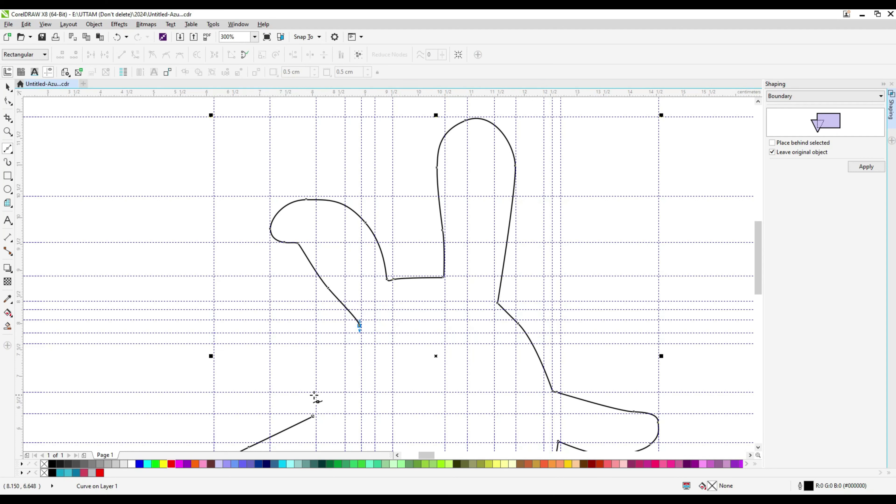
drag(317, 393, 311, 412)
Smooth the curve above the left shoulder with the Shape tool by adjusting its nodes.
click(8, 101)
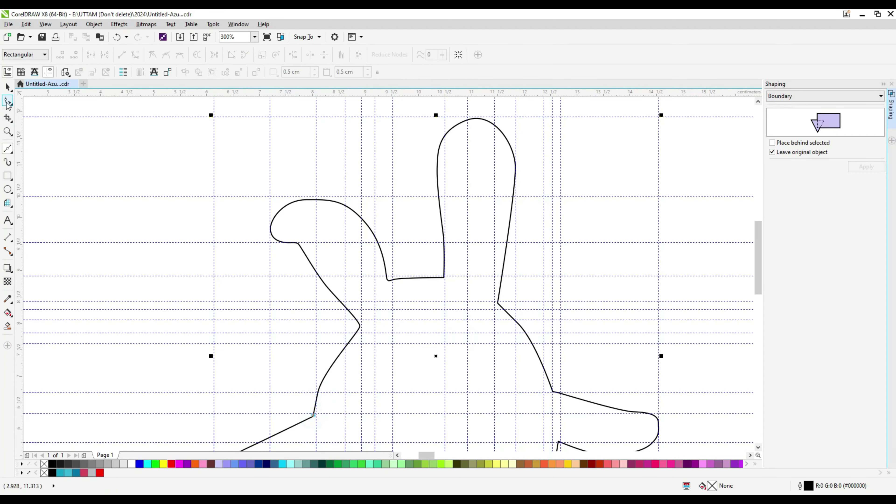
click(317, 385)
click(323, 369)
scroll(341, 347, up, 1)
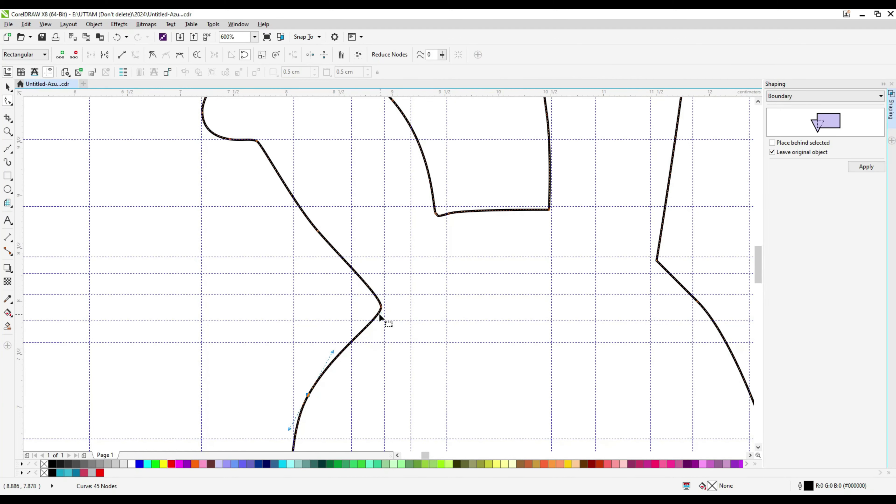
Move the left neck corner inward, delete surplus nodes beside it and bow the side curve below it inward.
drag(380, 308, 352, 307)
key(Delete)
scroll(322, 323, down, 1)
drag(284, 342, 311, 355)
key(Delete)
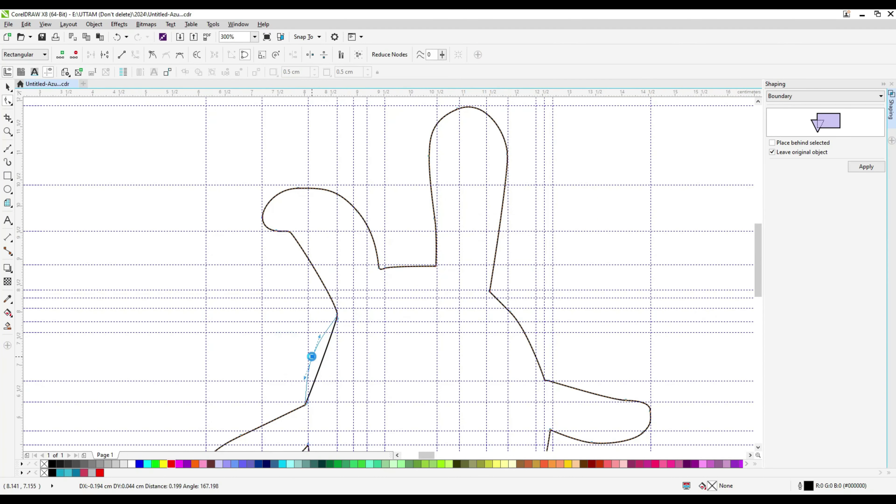
Remove the extra node on top of the folded ear to round its arch, and reselect the outline.
double_click(309, 187)
click(384, 206)
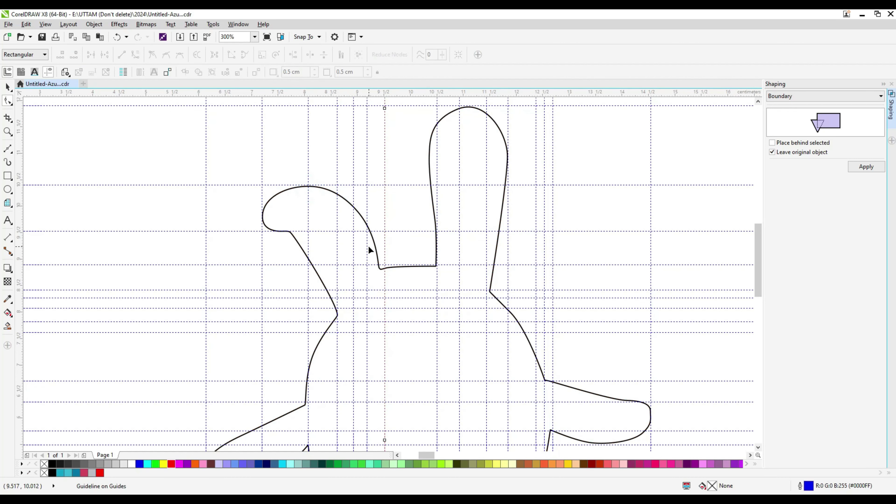
scroll(281, 235, up, 1)
click(314, 252)
click(310, 221)
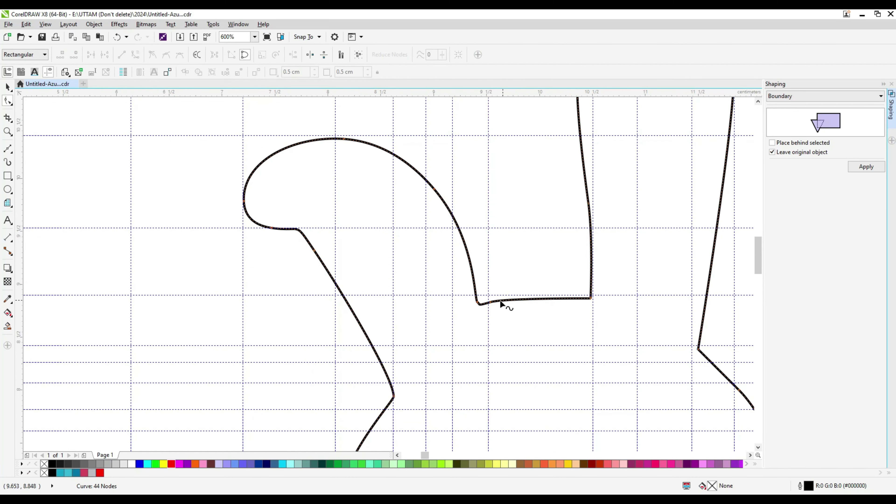
Adjust the nodes on the head's top edge beside the folded ear's base to reshape that stretch between the ears.
click(489, 303)
scroll(489, 306, up, 1)
drag(533, 313, 584, 300)
click(711, 295)
scroll(510, 279, down, 2)
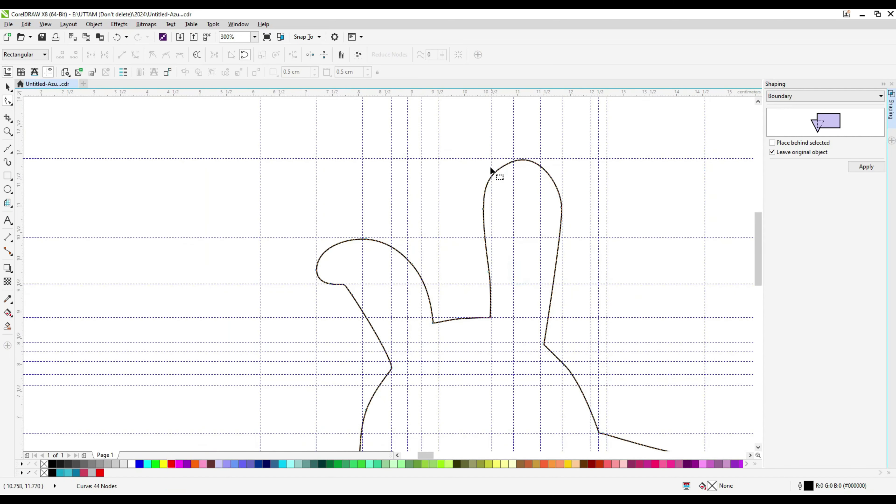
Delete the surplus node on the upper left of the upright ear to round its tip.
drag(498, 142, 521, 176)
key(Delete)
scroll(445, 183, down, 1)
click(7, 87)
scroll(394, 376, up, 1)
scroll(353, 347, up, 1)
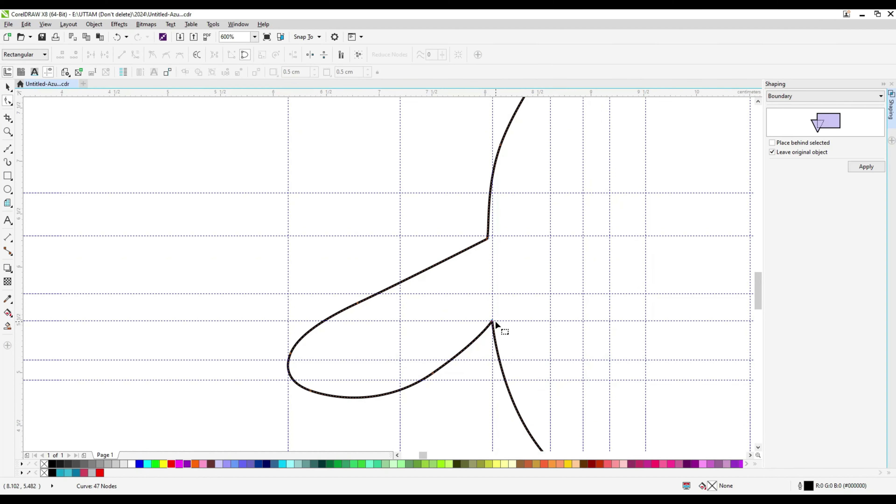
Nudge the left armpit corner down, raise the left hand's tip node and shift the node on the arm's upper edge.
scroll(496, 322, up, 1)
drag(492, 307, 491, 313)
scroll(466, 294, down, 1)
drag(283, 322, 286, 302)
drag(350, 271, 345, 270)
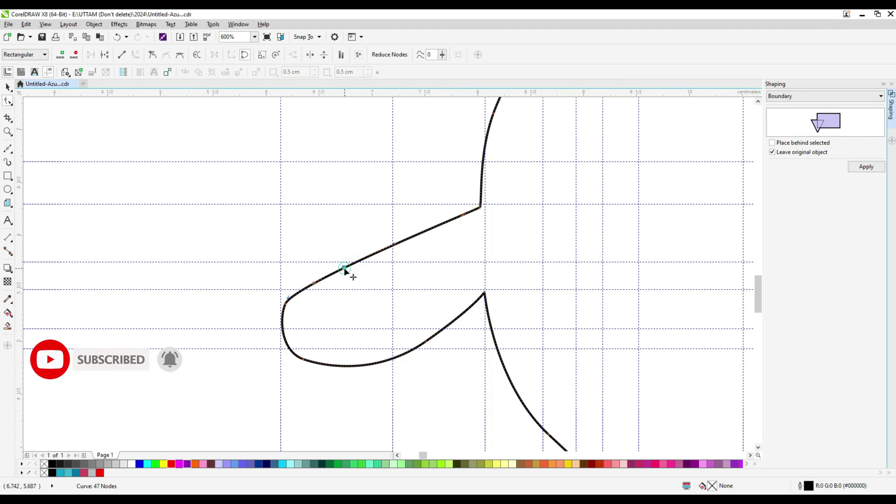
Round the left hand by replacing its tip node, deleting the surplus nodes on its underside and adding one farther along.
double_click(285, 303)
key(ctrl+z)
double_click(283, 332)
double_click(286, 303)
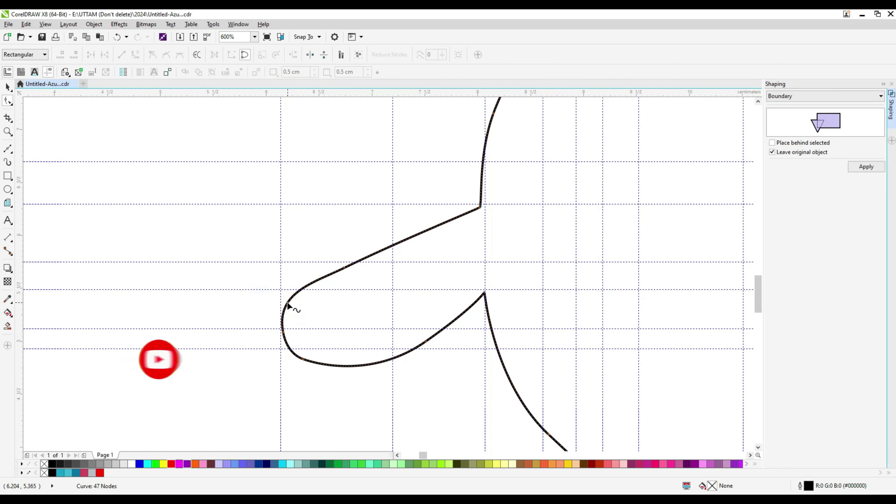
double_click(303, 358)
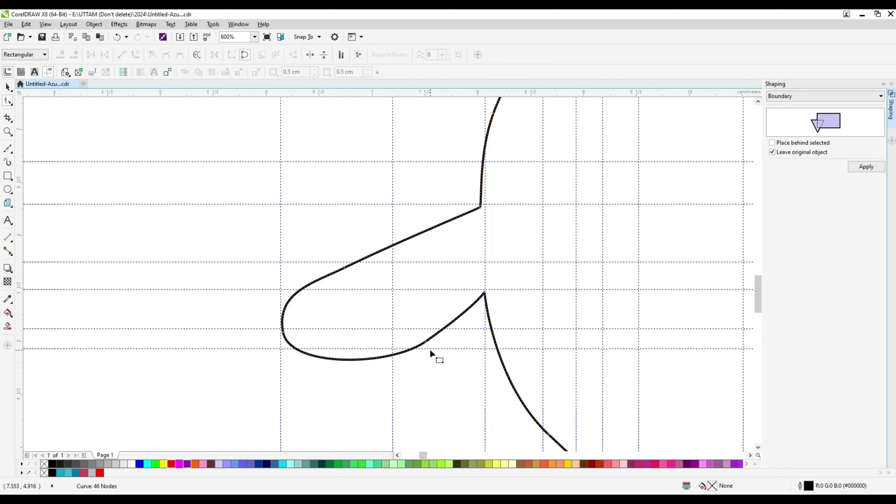
double_click(424, 342)
double_click(400, 349)
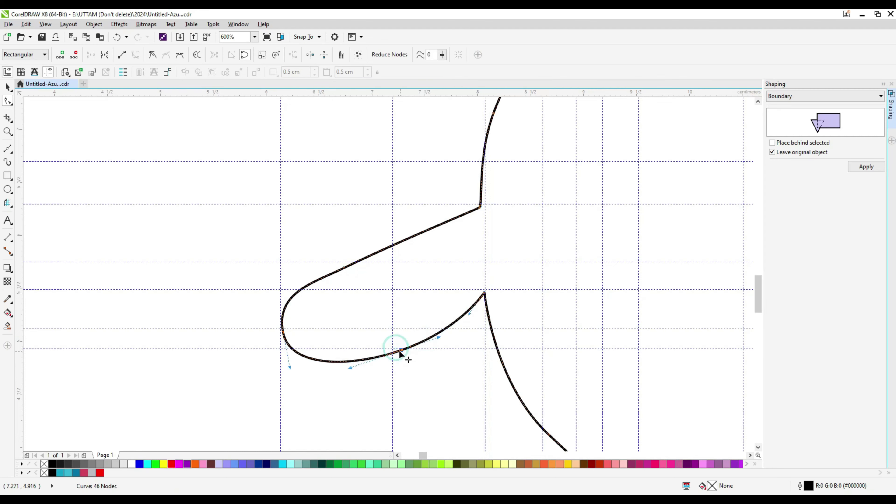
Add a node at the left armpit corner and replace the node on the body's lower left side to smooth that curve.
scroll(374, 344, down, 1)
scroll(443, 383, up, 1)
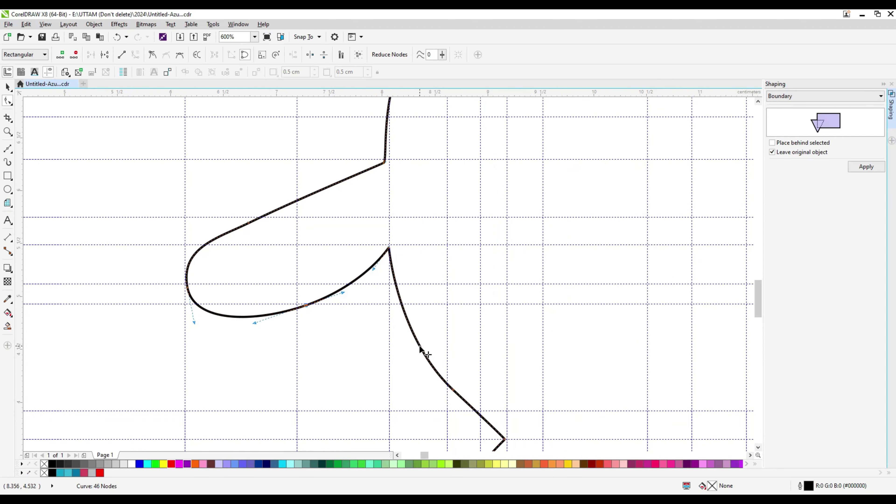
key(ctrl+z)
scroll(388, 247, up, 2)
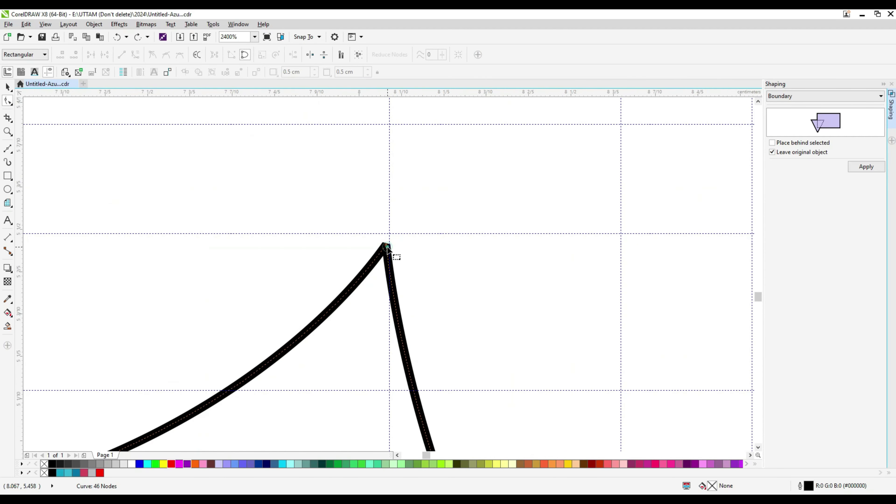
scroll(387, 247, up, 1)
double_click(386, 248)
scroll(376, 261, down, 3)
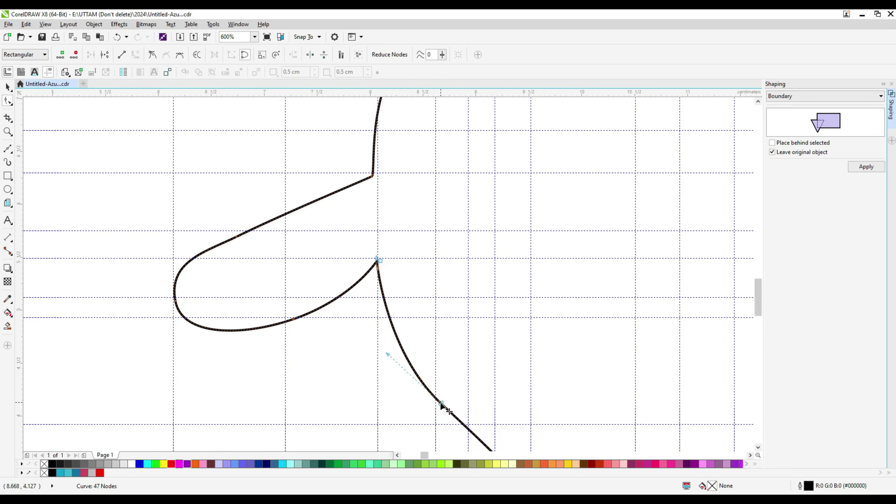
double_click(441, 404)
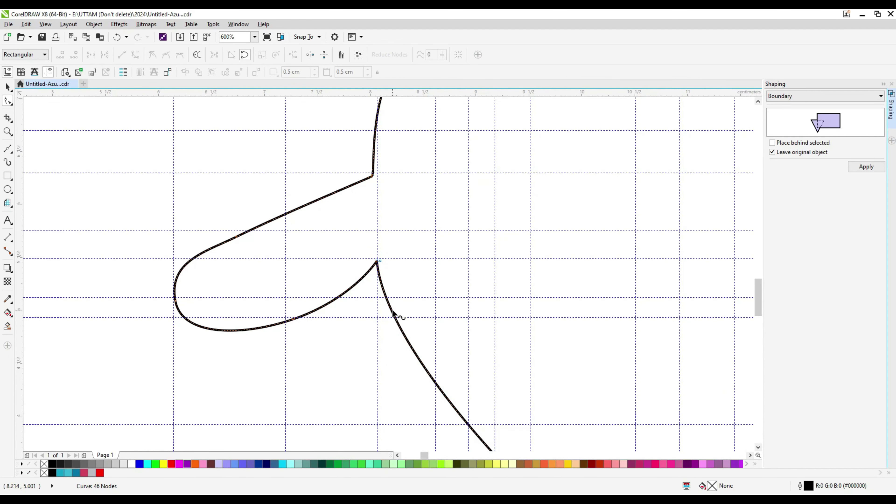
scroll(385, 360, down, 1)
double_click(408, 367)
click(488, 369)
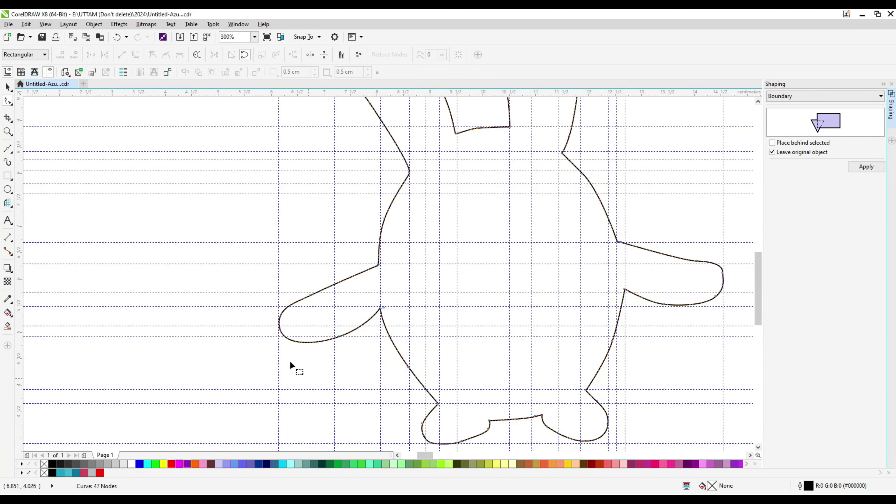
Move the node midway along the left shoulder curve slightly inward.
scroll(409, 376, down, 1)
scroll(366, 363, up, 1)
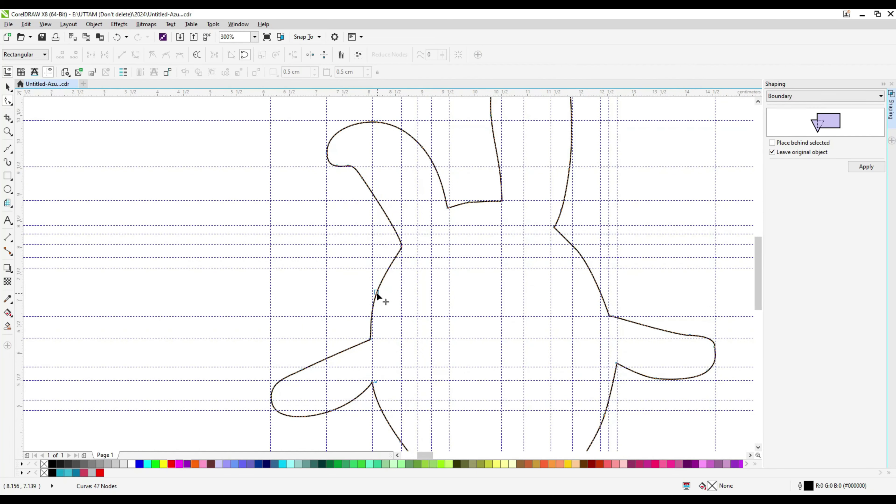
drag(376, 292, 379, 294)
click(401, 307)
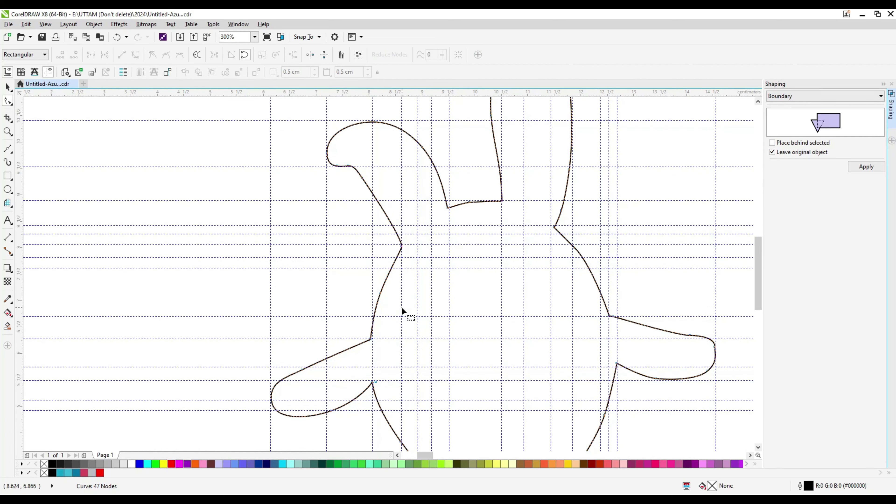
Reshape the folded ear's arch by shifting its side and top nodes and deleting the surplus ones.
scroll(335, 155, up, 3)
scroll(334, 262, down, 2)
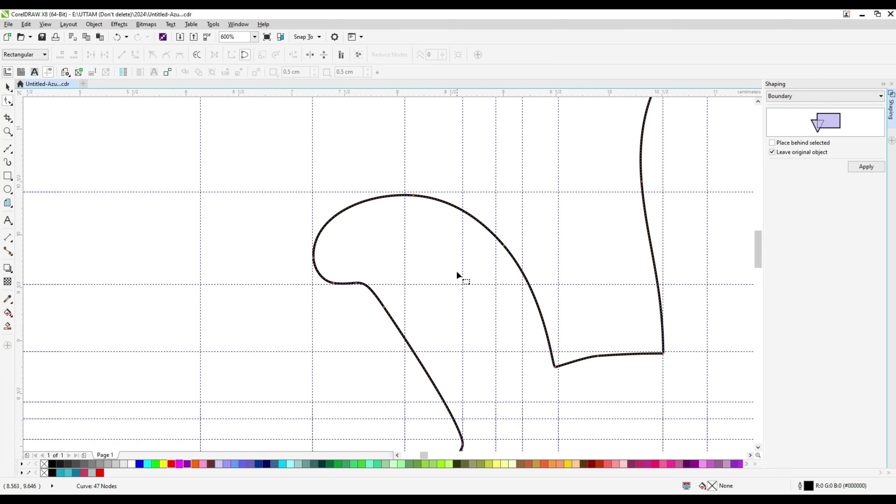
drag(503, 246, 515, 242)
drag(413, 195, 462, 198)
double_click(458, 202)
mouse_move(557, 217)
mouse_down()
mouse_move(514, 262)
mouse_move(524, 266)
mouse_up()
key(Delete)
drag(490, 174, 420, 216)
key(Delete)
Replace the node on the folded ear's inner side and round the corner where that side meets the head.
double_click(546, 332)
drag(557, 275, 525, 312)
key(Delete)
scroll(552, 360, up, 1)
drag(556, 367, 550, 361)
click(563, 339)
click(545, 339)
scroll(346, 276, down, 2)
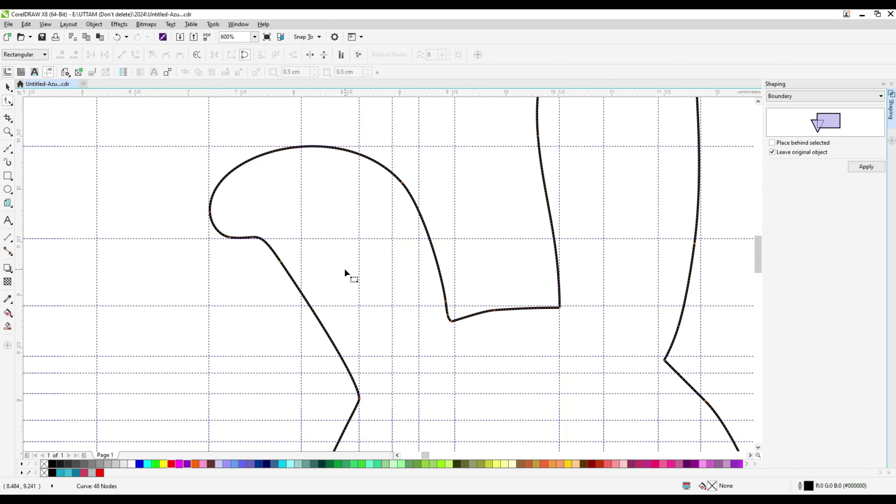
Move the right hand's tip node lower to round the end of the hand.
scroll(319, 262, down, 2)
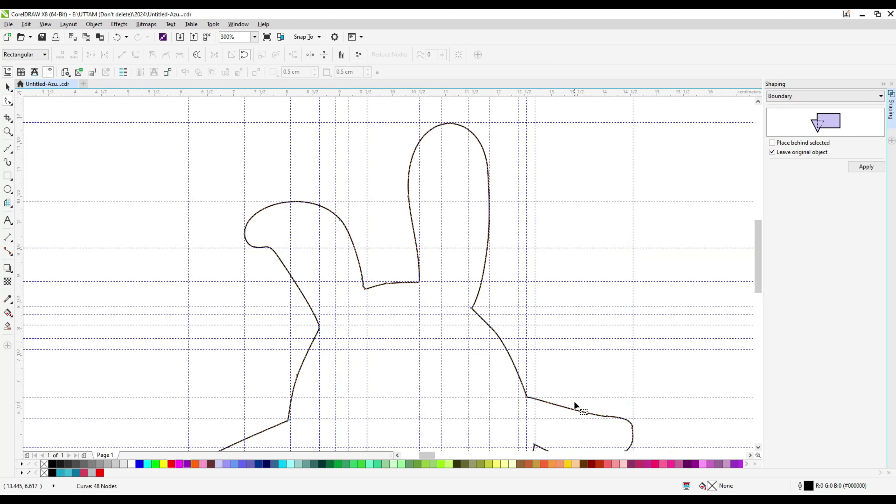
scroll(512, 295, down, 1)
scroll(576, 373, up, 2)
drag(575, 306, 565, 330)
click(577, 347)
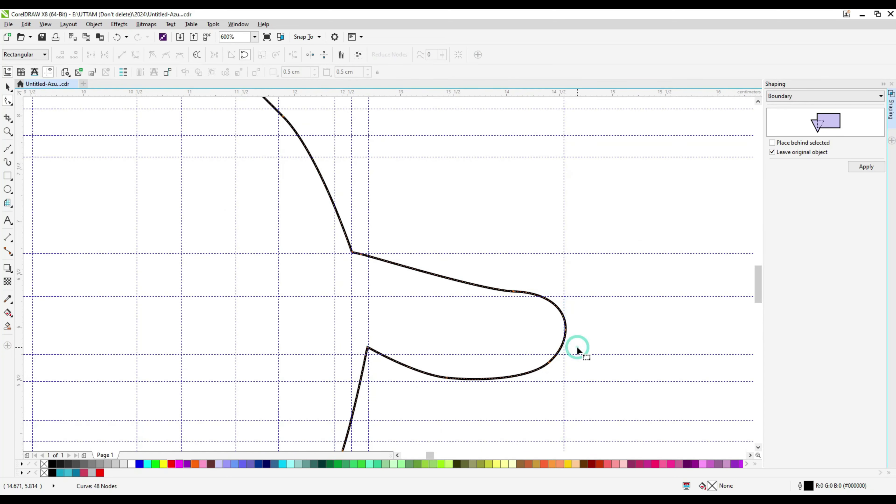
Add nodes on the right arm's upper edge and delete the one causing the bump before the hand.
double_click(543, 297)
drag(522, 270, 508, 305)
key(Delete)
key(ctrl+z)
double_click(443, 277)
drag(480, 261, 519, 312)
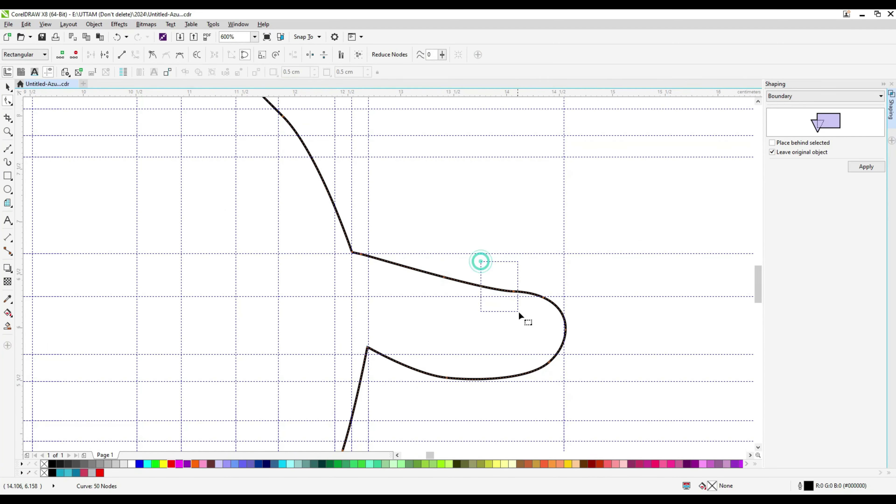
key(Delete)
Smooth the top of the right hand by adding a node on its upper edge, deleting the surplus one and lowering the tip.
scroll(490, 269, down, 1)
scroll(310, 310, down, 2)
scroll(520, 324, up, 2)
scroll(417, 426, up, 2)
scroll(411, 203, up, 2)
double_click(410, 203)
scroll(402, 215, down, 1)
drag(471, 225, 465, 230)
click(515, 289)
drag(515, 290, 514, 291)
drag(507, 210, 448, 252)
key(Delete)
drag(514, 291, 511, 296)
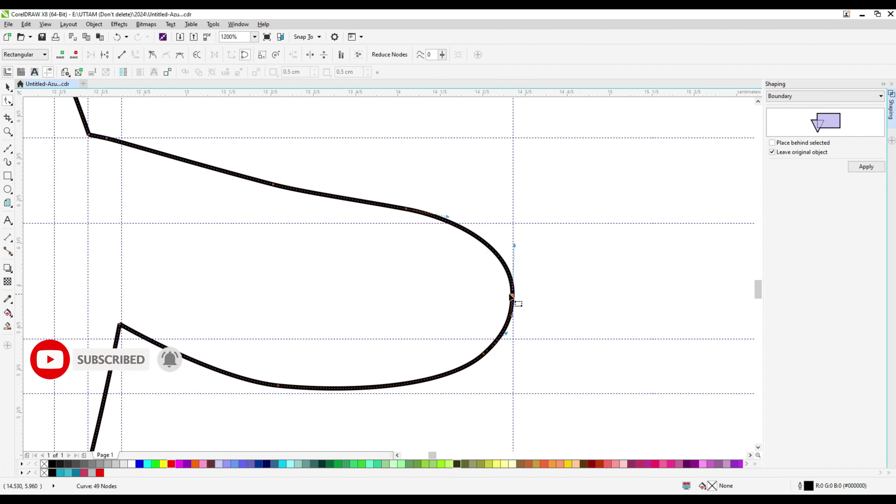
Rework the body's lower left side above the foot by deleting surplus nodes and adding one shifted slightly outward.
scroll(550, 283, down, 1)
scroll(235, 393, down, 1)
scroll(227, 369, up, 1)
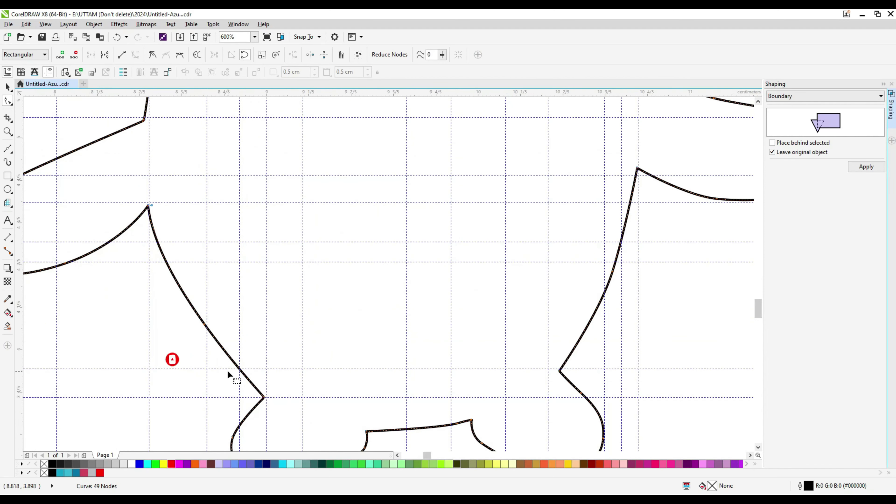
scroll(240, 365, up, 1)
double_click(239, 365)
drag(304, 250, 176, 343)
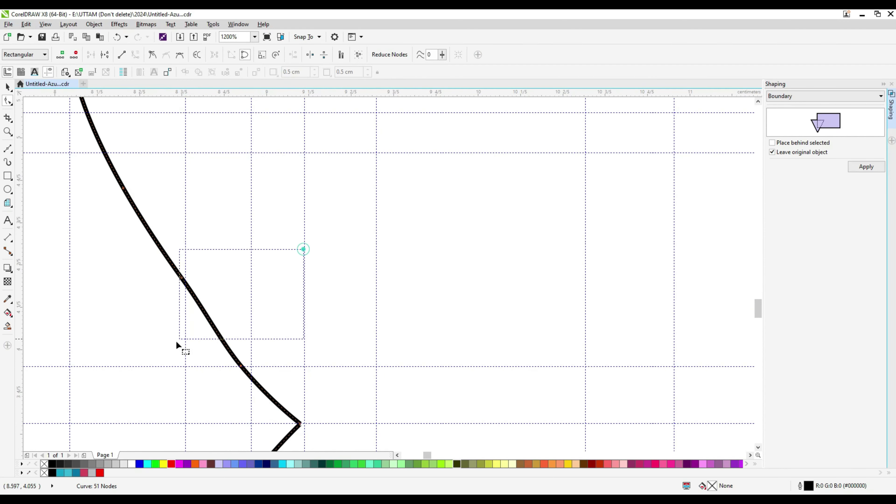
key(Delete)
double_click(243, 352)
drag(243, 352, 237, 357)
scroll(340, 351, down, 1)
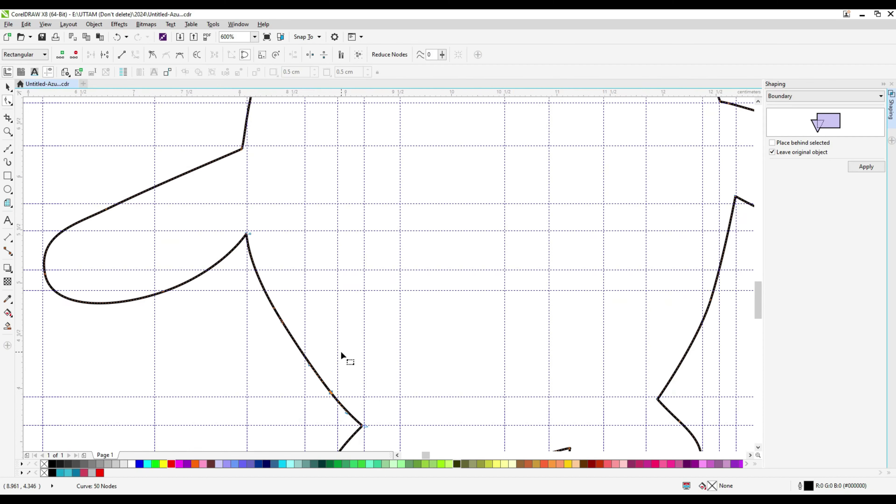
Refine the left hand's rounded end by adding nodes around its tip, shifting one and deleting the surplus node.
scroll(58, 279, up, 1)
double_click(66, 292)
drag(66, 292, 74, 289)
double_click(46, 235)
drag(82, 246, 51, 282)
key(Delete)
drag(153, 259, 91, 304)
drag(82, 219, 110, 241)
scroll(184, 327, down, 2)
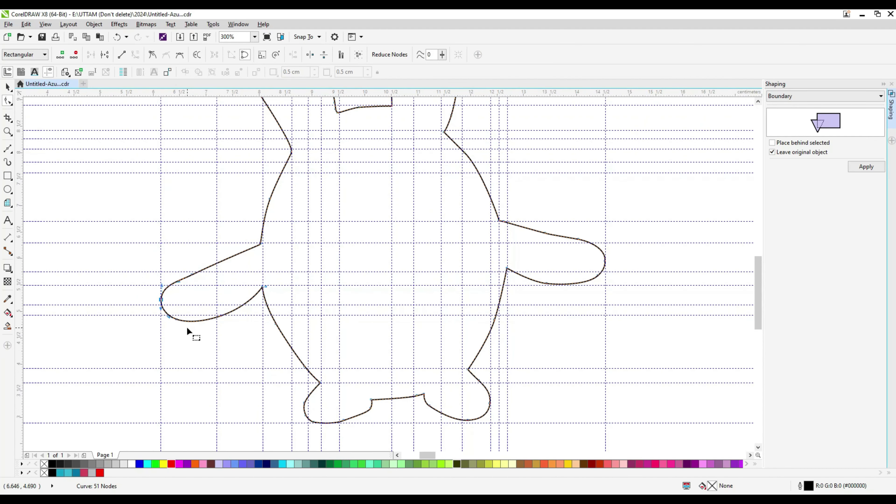
scroll(186, 330, down, 1)
scroll(246, 183, up, 3)
double_click(338, 194)
drag(548, 241, 500, 279)
key(Delete)
key(ctrl+z)
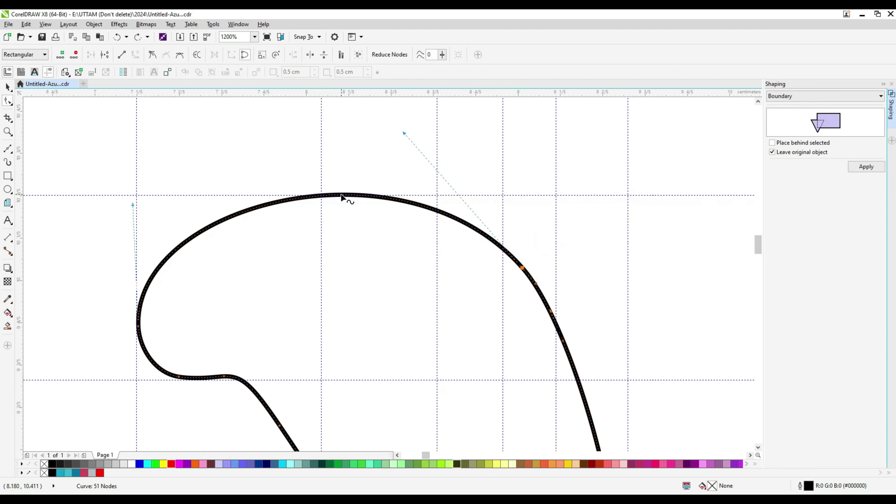
Add a node at the folded ear's crest, replace the one on its inner shoulder for a smoother arch, and deselect the outline.
double_click(342, 195)
drag(586, 231, 508, 295)
key(Delete)
click(343, 194)
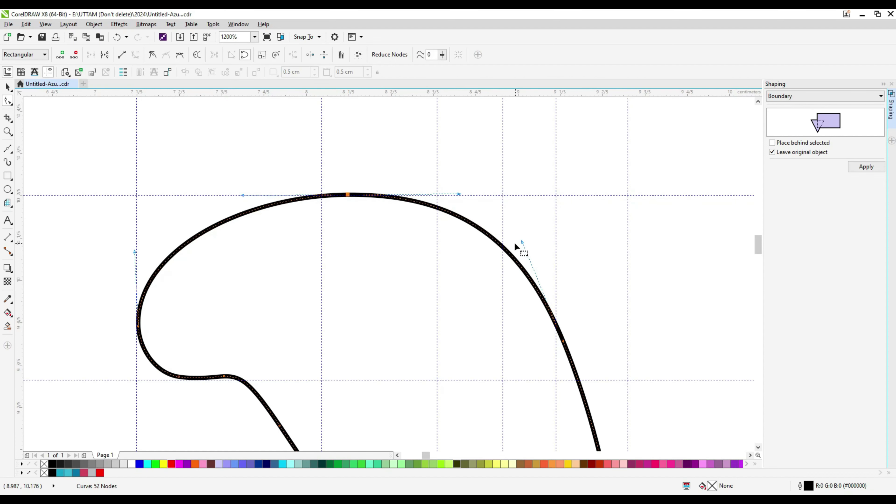
double_click(500, 242)
scroll(499, 242, down, 3)
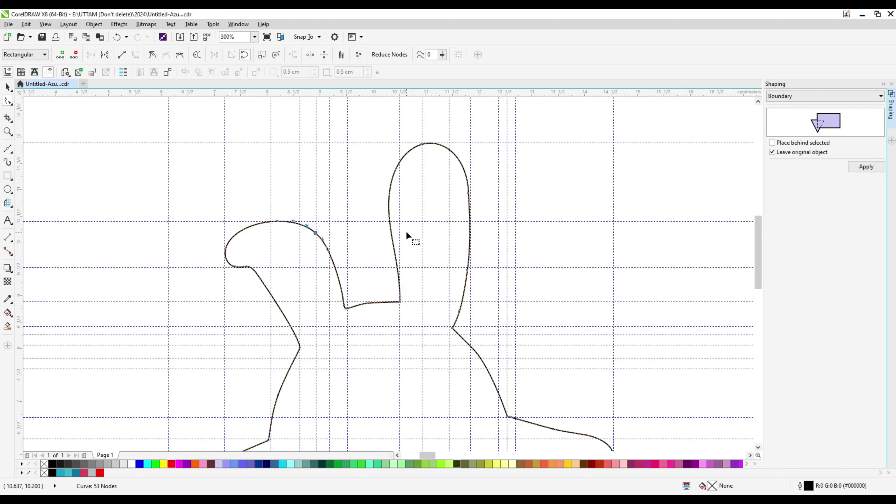
scroll(405, 230, down, 1)
key(Escape)
Draw a near-circular spot about 0.8 cm across with the Ellipse tool on the body's left half, adjusting it to the guidelines.
scroll(302, 310, up, 2)
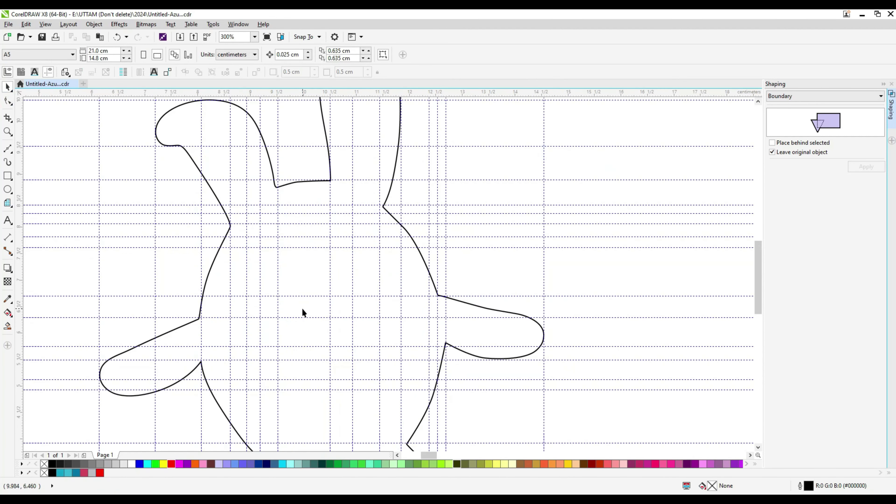
click(8, 190)
scroll(287, 333, up, 1)
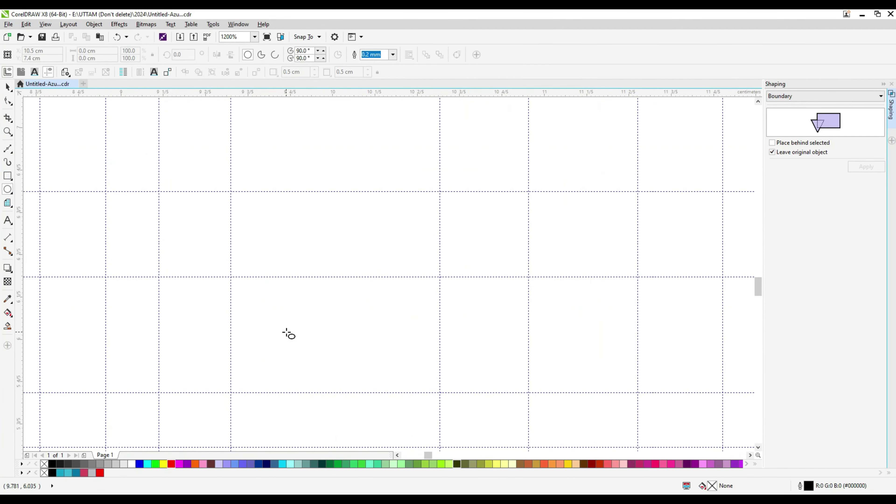
scroll(287, 333, down, 2)
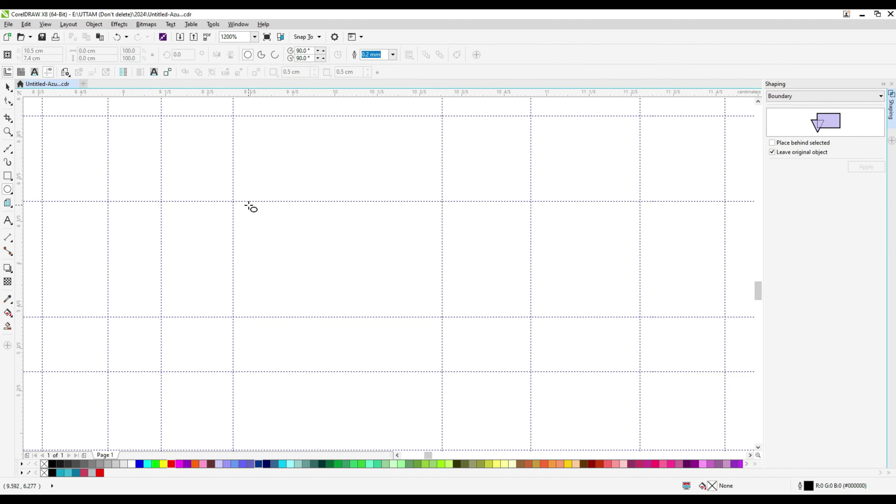
scroll(253, 223, down, 1)
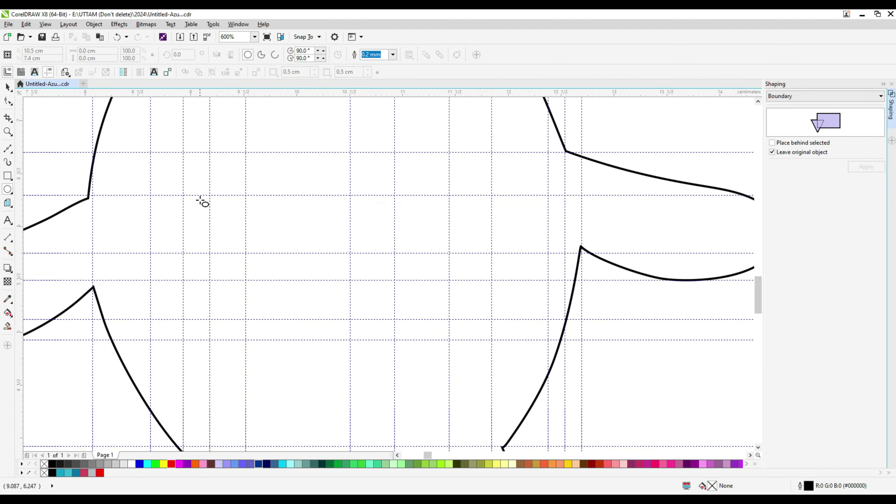
drag(209, 255, 267, 322)
drag(215, 237, 256, 232)
drag(220, 263, 222, 289)
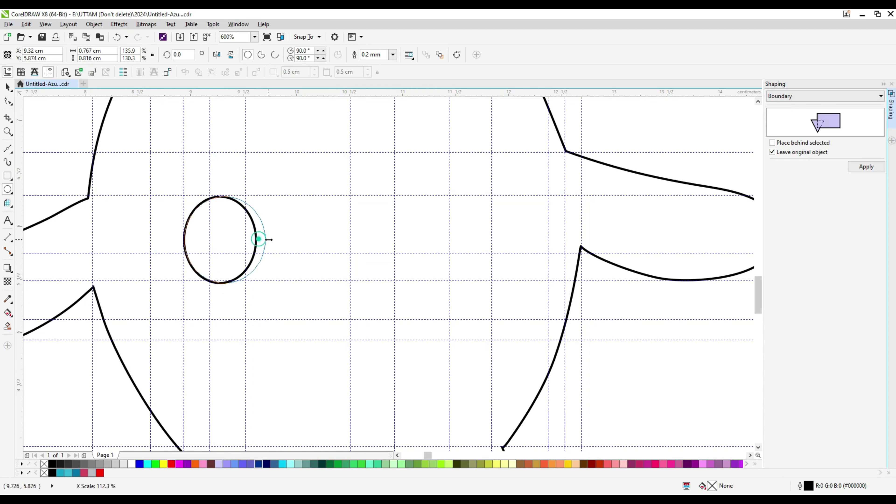
drag(257, 240, 266, 233)
Draw a small upright oval above and left of the round spot, and below it an oval about 0.35 by 0.62 cm tilted about 11.8°.
drag(151, 166, 183, 213)
drag(140, 287, 171, 348)
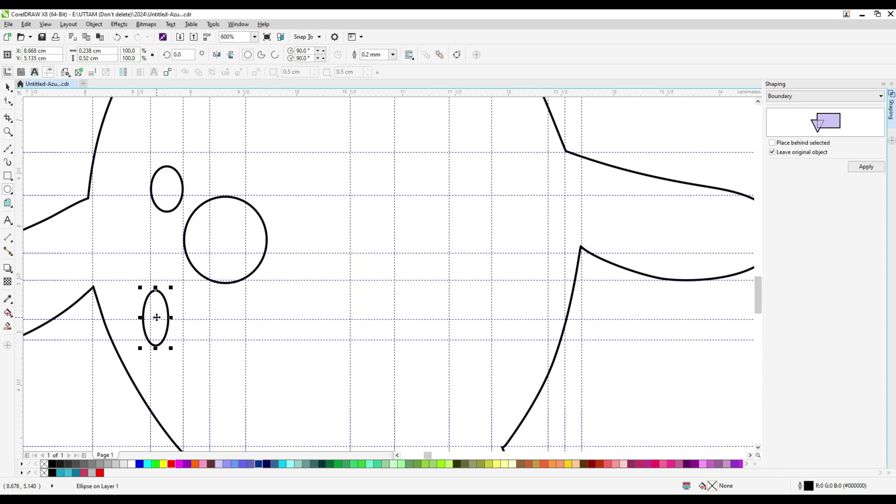
drag(157, 317, 151, 312)
drag(131, 278, 124, 270)
click(147, 306)
drag(164, 347, 181, 345)
click(155, 305)
key(ctrl+z)
drag(167, 307, 171, 307)
click(167, 307)
drag(171, 344, 178, 338)
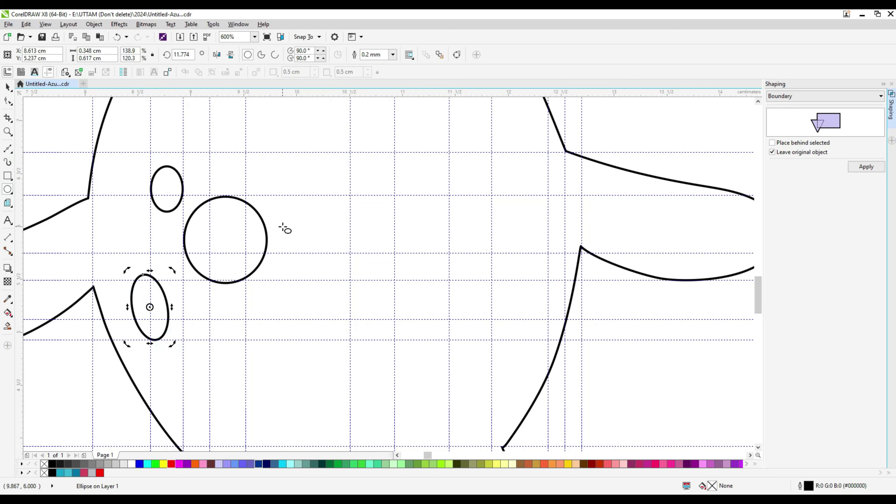
Draw three spots on the body's right half: a circle about 0.66 by 0.68 cm, an oval above it and one about 0.28 by 0.37 cm below.
drag(350, 181, 420, 254)
scroll(384, 215, up, 2)
scroll(387, 211, down, 2)
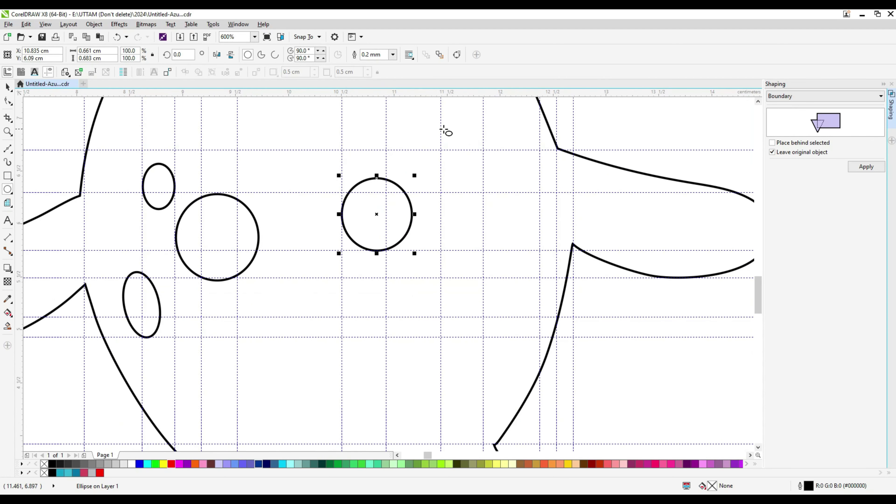
drag(443, 128, 495, 199)
drag(471, 164, 467, 172)
drag(470, 241, 500, 279)
scroll(485, 260, up, 2)
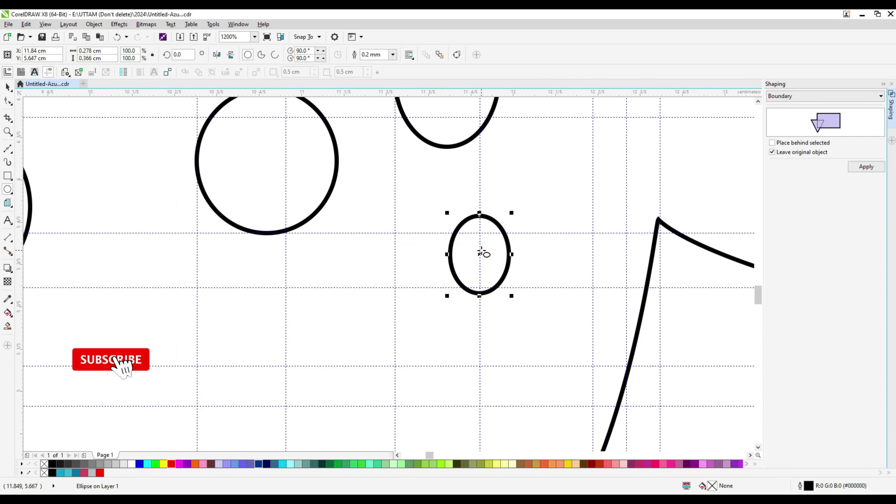
Draw a wavy line about 4.52 by 0.69 cm across the body below the spots, running from edge to edge.
scroll(480, 254, down, 2)
click(9, 151)
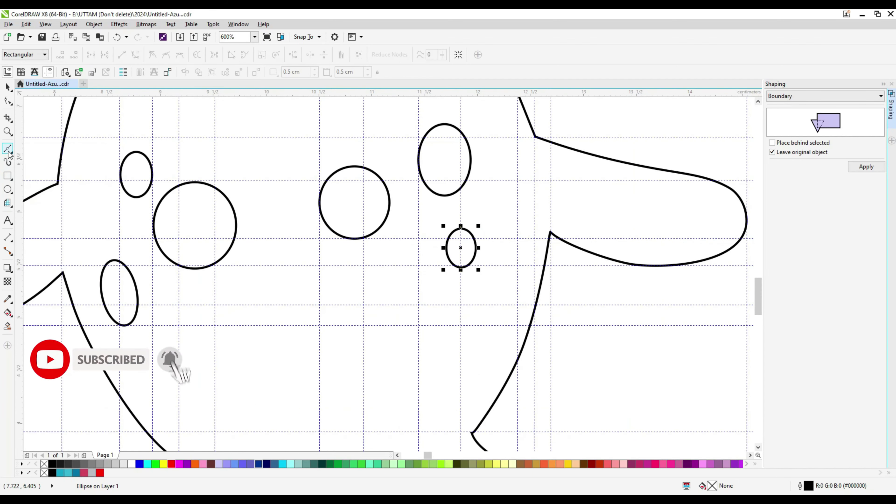
click(67, 325)
drag(90, 326, 98, 329)
mouse_move(135, 356)
mouse_down()
mouse_move(157, 360)
mouse_move(142, 349)
mouse_up()
key(ctrl+z)
drag(166, 322, 185, 318)
key(ctrl+z)
drag(224, 327, 539, 292)
key(ctrl+z)
key(ctrl+z)
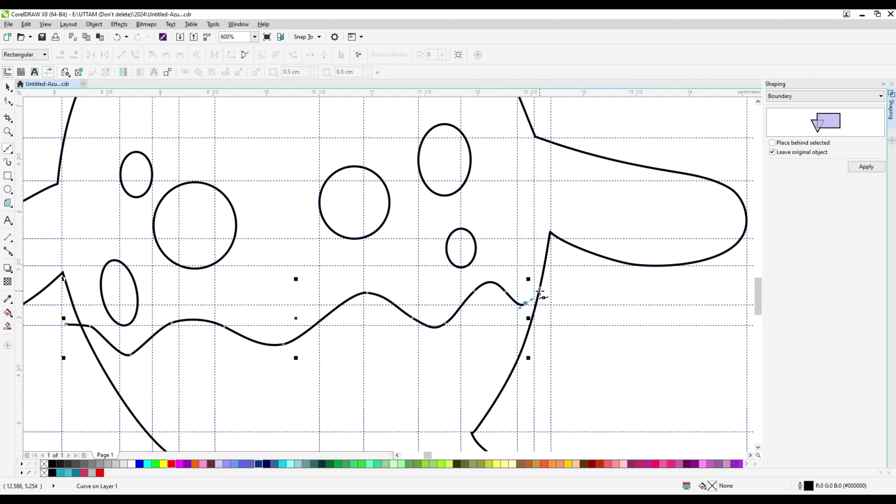
click(545, 289)
Refine the wavy line's nodes for smoother crests and troughs, and deselect it.
key(F10)
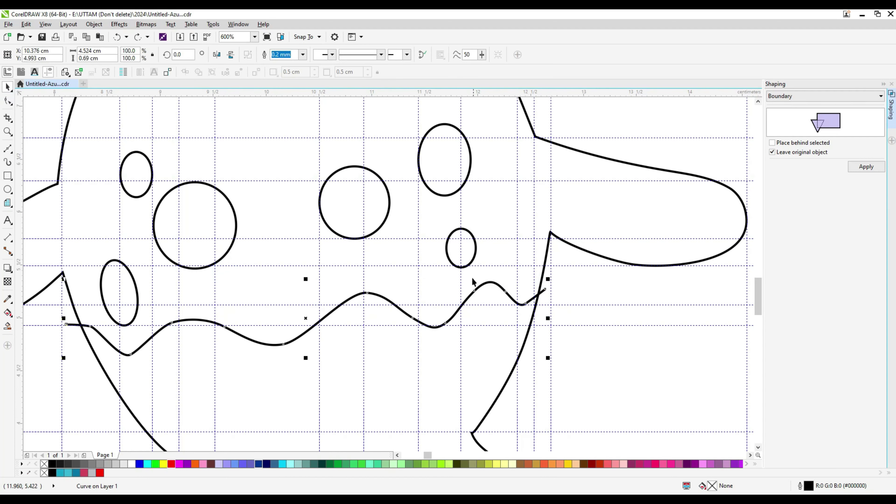
scroll(529, 303, up, 2)
key(Delete)
scroll(521, 311, down, 2)
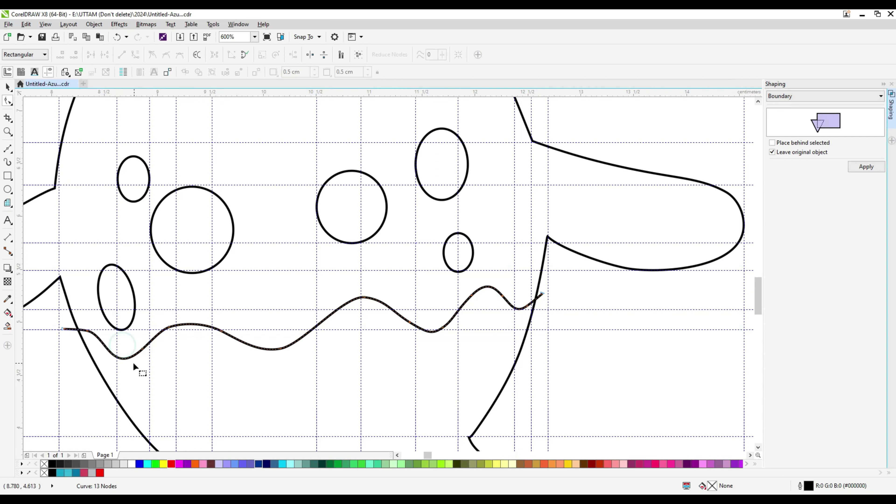
double_click(191, 325)
click(333, 274)
key(space)
scroll(374, 329, down, 1)
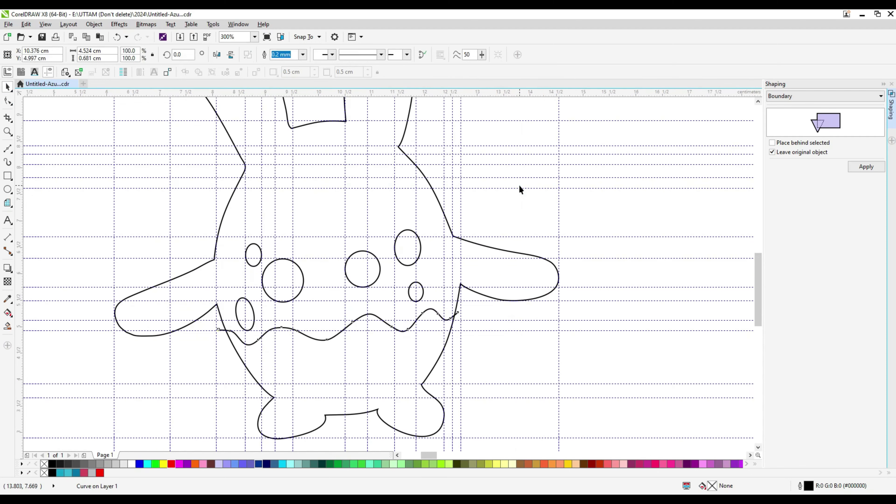
click(519, 186)
Enlarge the large round spot on the body's left half by scaling it outward.
key(F5)
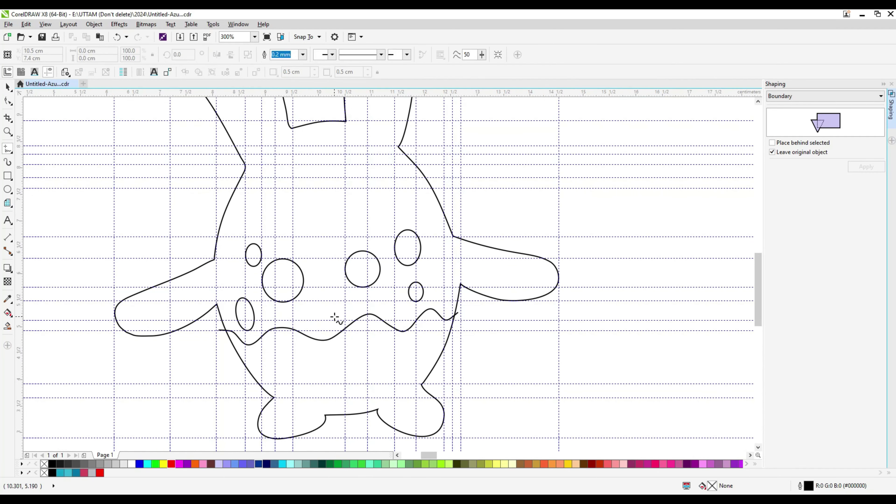
click(8, 87)
click(356, 320)
scroll(283, 285, up, 4)
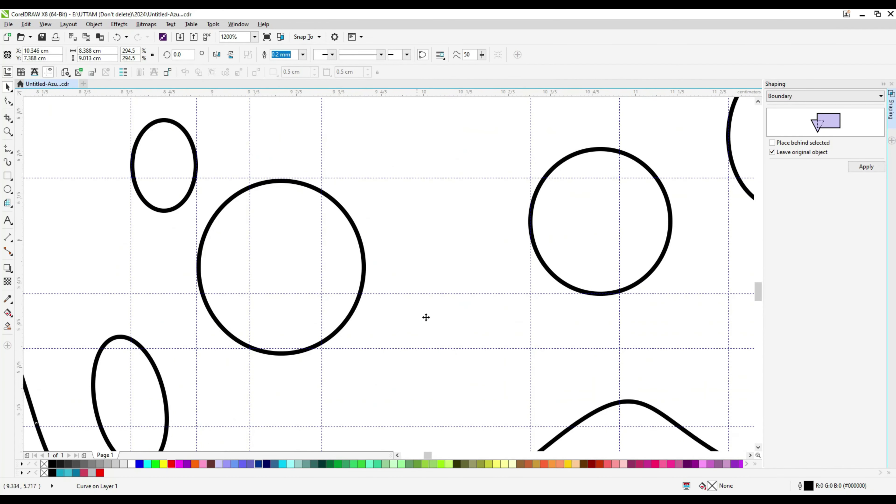
scroll(354, 234, up, 1)
click(362, 231)
scroll(242, 289, down, 1)
scroll(259, 298, up, 1)
drag(327, 431, 327, 421)
scroll(328, 421, down, 1)
scroll(333, 427, up, 1)
drag(323, 415, 322, 418)
key(ctrl+z)
scroll(329, 324, down, 1)
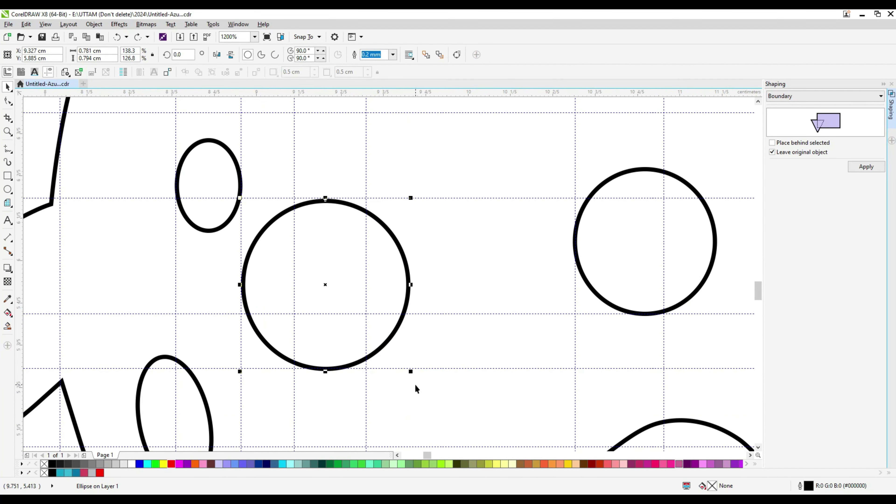
drag(410, 372, 425, 393)
Slightly enlarge the round spot on the body's right half.
click(576, 258)
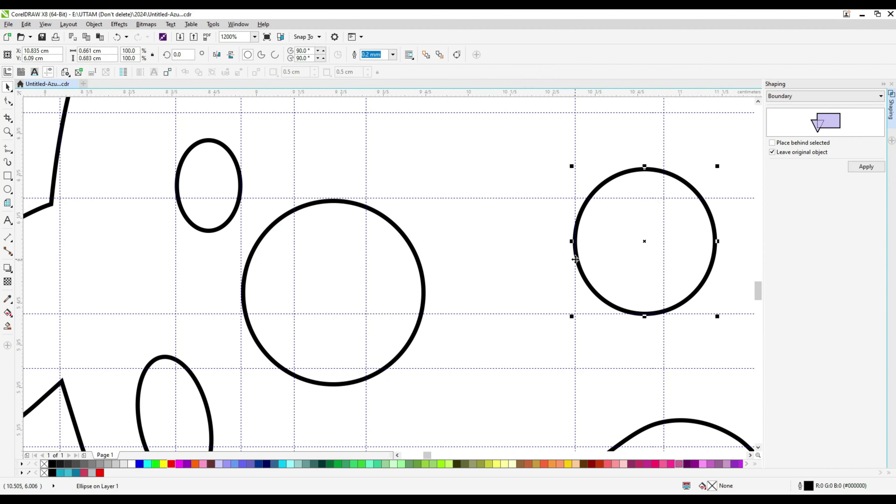
scroll(577, 257, down, 1)
scroll(606, 216, up, 1)
drag(596, 222, 602, 210)
scroll(241, 314, down, 1)
Enlarge the upper oval on the body's right half, and scale the small oval below it to about 0.30 by 0.40 cm.
click(475, 260)
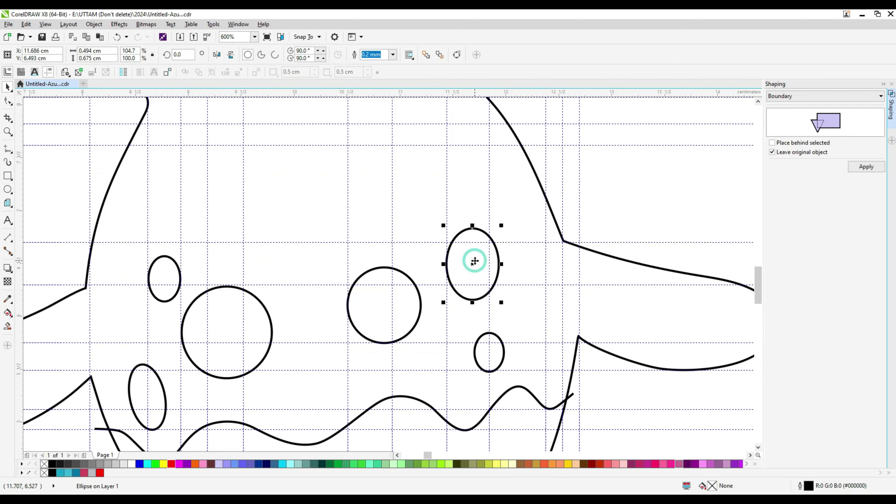
drag(500, 225, 508, 219)
click(483, 348)
drag(473, 374, 472, 376)
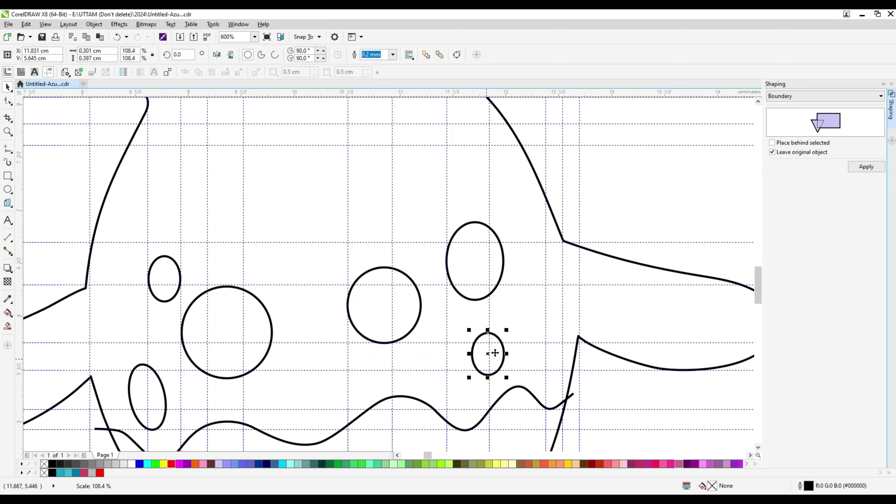
Create a Boundary copy of the small lower oval on the body's right half, and remove the original ellipse.
click(491, 354)
click(491, 355)
drag(506, 330, 485, 360)
key(ctrl+z)
click(859, 169)
scroll(488, 358, up, 1)
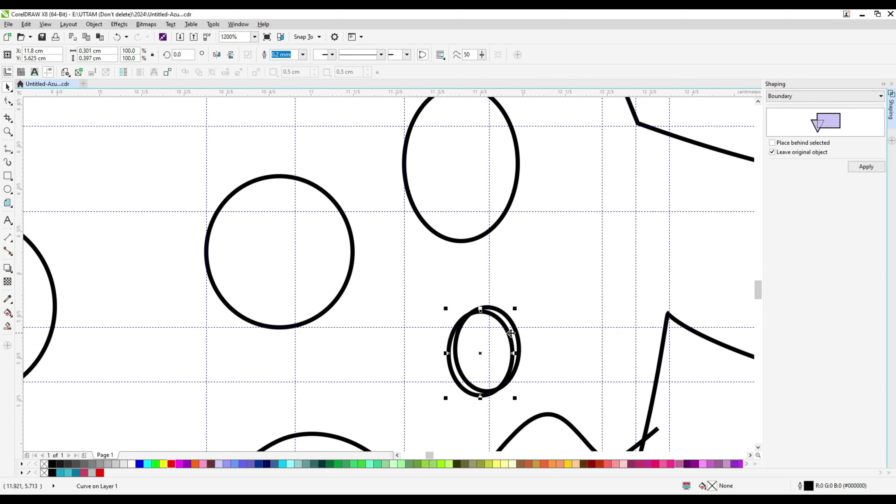
right_click(516, 332)
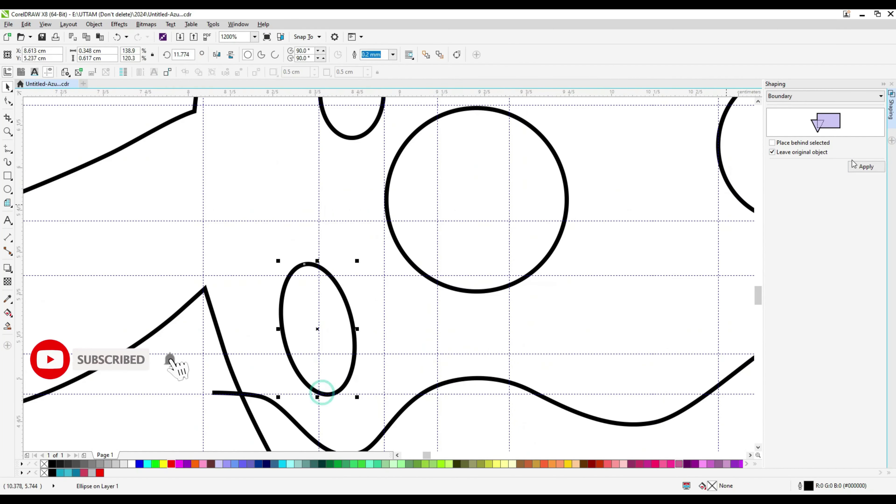
Make shifted Boundary copies of the tilted oval and the small upright oval on the body's left half, deleting the original ellipses.
click(856, 165)
drag(318, 331, 306, 326)
right_click(354, 354)
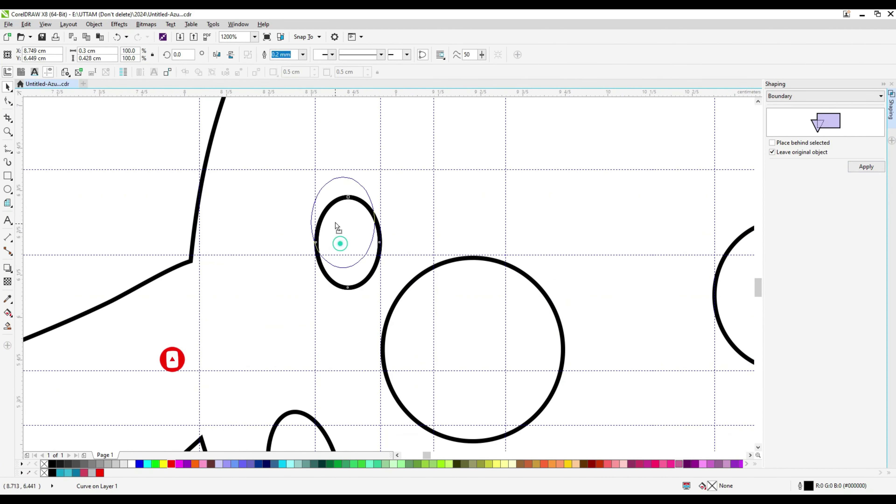
drag(338, 230, 339, 231)
right_click(358, 286)
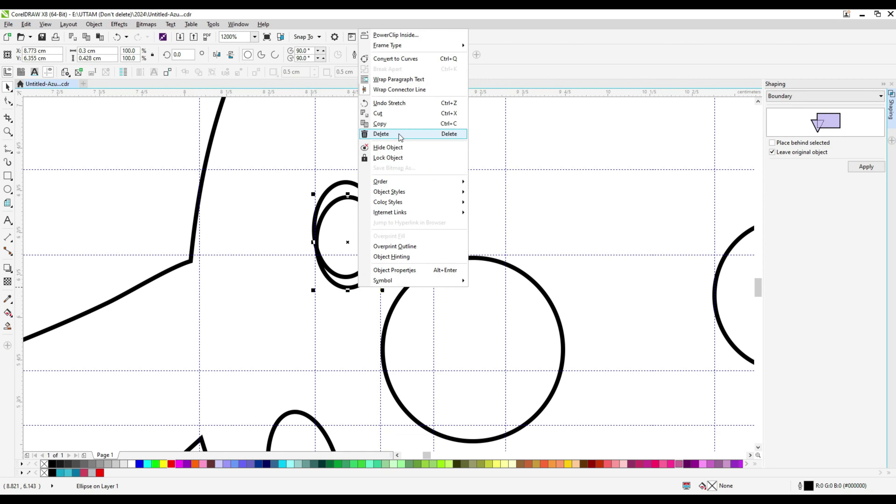
Reshape the wavy line's right end by raising its end node and widening the last crest, and deselect it.
click(7, 101)
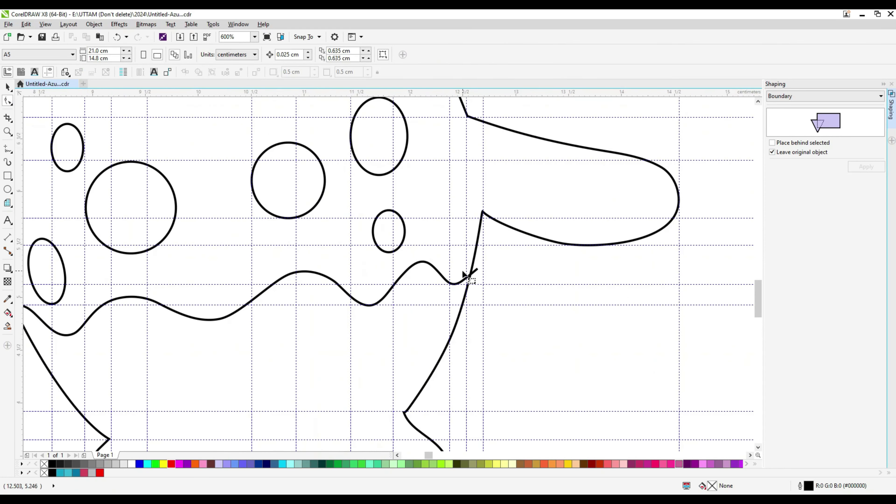
click(462, 286)
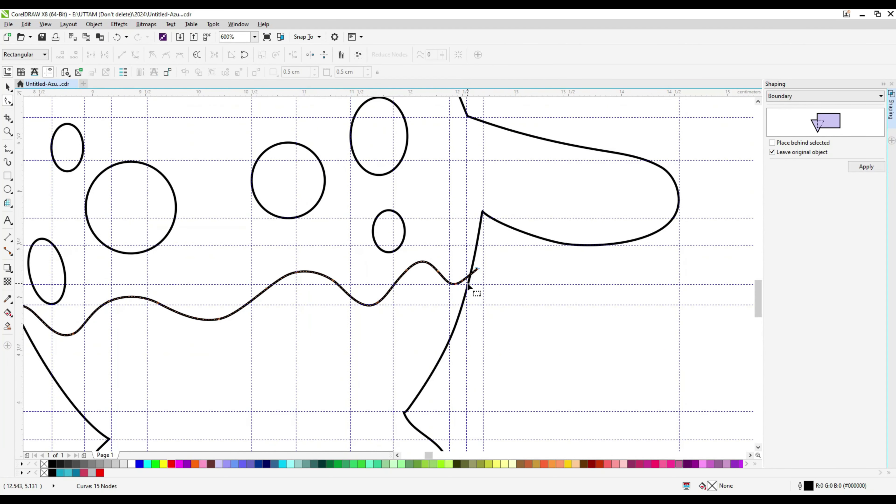
scroll(475, 272, up, 1)
drag(479, 265, 479, 248)
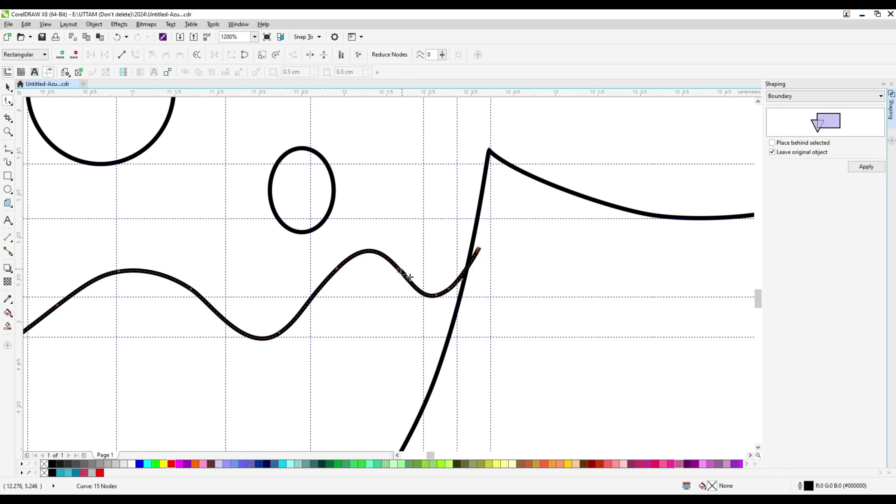
drag(400, 270, 409, 253)
click(382, 286)
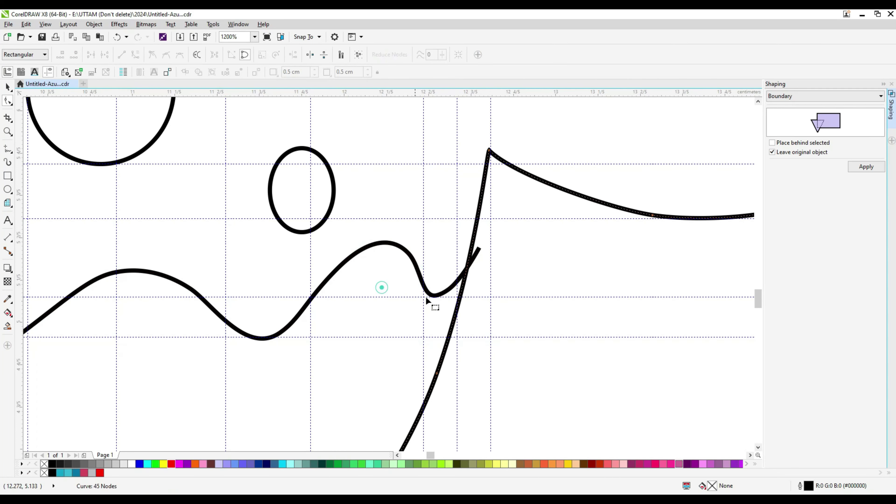
scroll(424, 313, down, 2)
key(space)
click(555, 186)
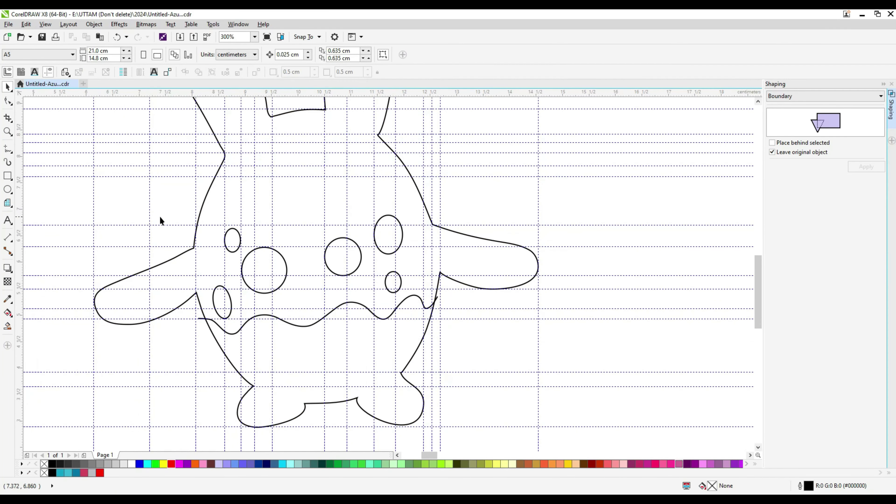
Draw a shallow curved mouth line about 0.93 by 0.13 cm with the Pen tool on the face below the ears.
scroll(183, 211, up, 1)
scroll(229, 249, down, 1)
scroll(313, 152, up, 1)
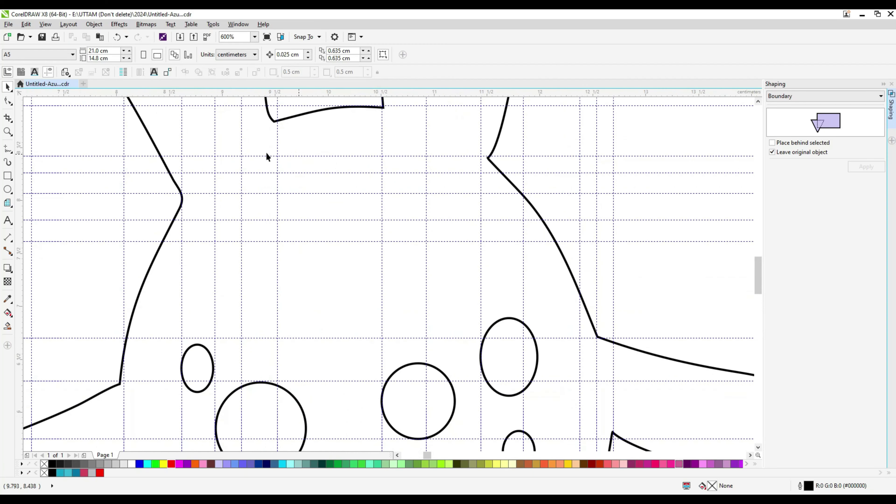
click(13, 155)
click(35, 181)
scroll(339, 194, up, 1)
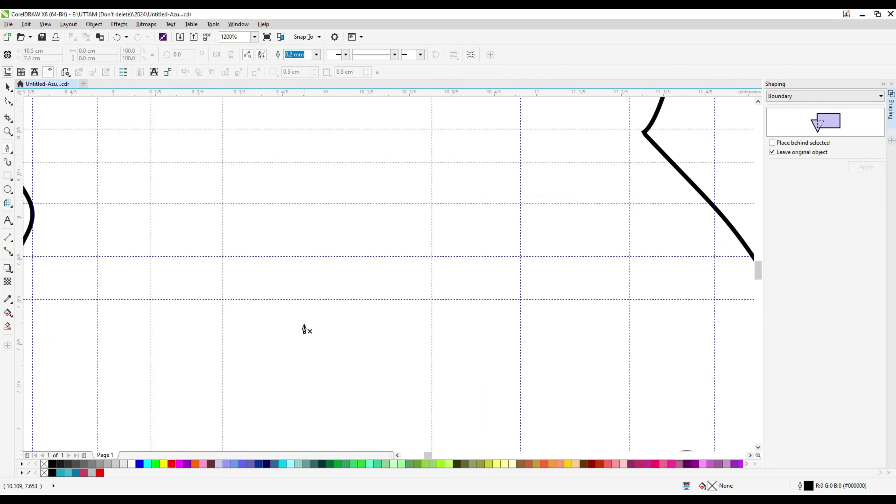
scroll(352, 234, up, 1)
scroll(275, 326, left, 1)
click(274, 368)
drag(640, 292, 704, 270)
key(ctrl+z)
scroll(275, 271, down, 1)
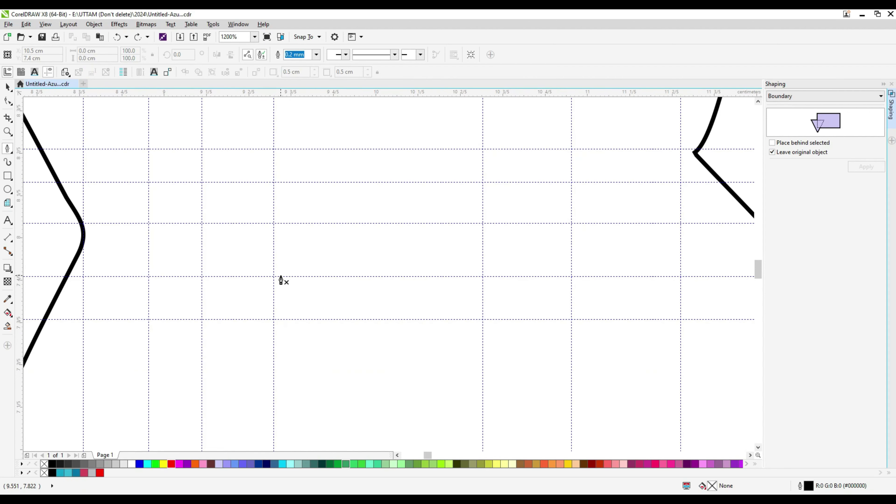
click(285, 320)
drag(428, 306, 438, 311)
double_click(482, 294)
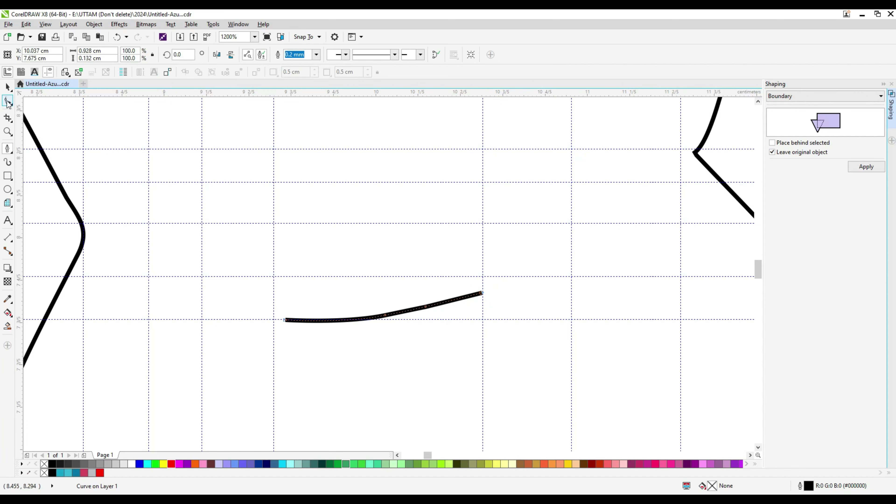
Remove the mouth line's intermediate nodes to leave a smooth two-node curve.
key(F10)
scroll(465, 297, up, 1)
drag(455, 301, 457, 303)
drag(262, 308, 327, 364)
key(Delete)
scroll(487, 320, down, 2)
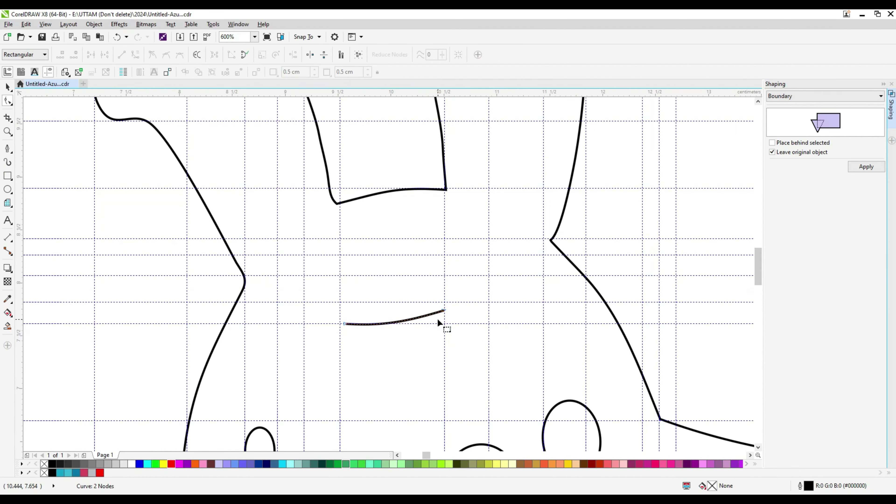
Draw an upright oval eye at the mouth line's left end, scaling and tilting it slightly to fit the guidelines.
click(8, 189)
drag(305, 273, 342, 324)
scroll(322, 306, up, 1)
key(space)
click(327, 295)
drag(364, 344, 339, 314)
drag(362, 237, 358, 243)
click(329, 281)
scroll(318, 284, down, 1)
Make a Boundary copy of the eye oval, shrink it into a small inner oval near the top, and adjust the eye.
click(861, 170)
scroll(309, 311, up, 1)
mouse_move(358, 309)
mouse_down()
mouse_move(333, 272)
mouse_move(339, 249)
mouse_move(341, 275)
mouse_move(326, 245)
mouse_up()
click(335, 271)
click(345, 285)
click(320, 274)
click(326, 305)
scroll(326, 306, down, 2)
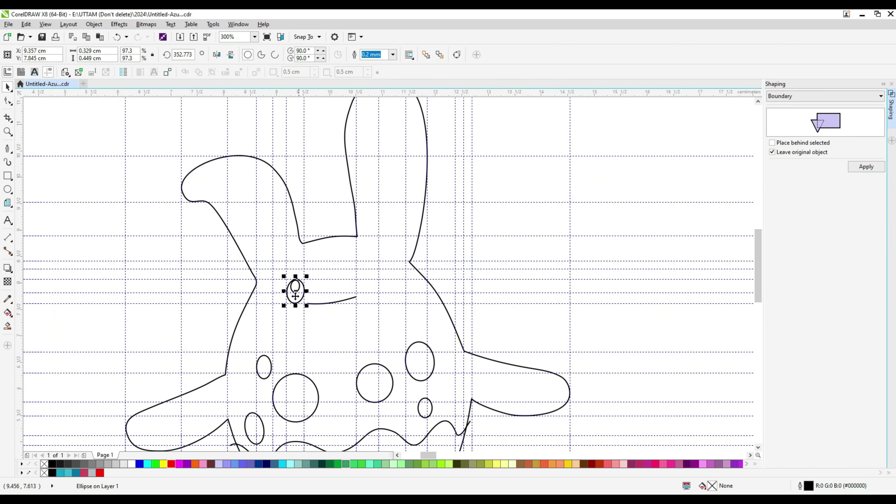
Duplicate the left eye with its inner oval, place the copy above the mouth line's right end, and rotate it to about 15.7°.
drag(197, 247, 309, 328)
click(26, 24)
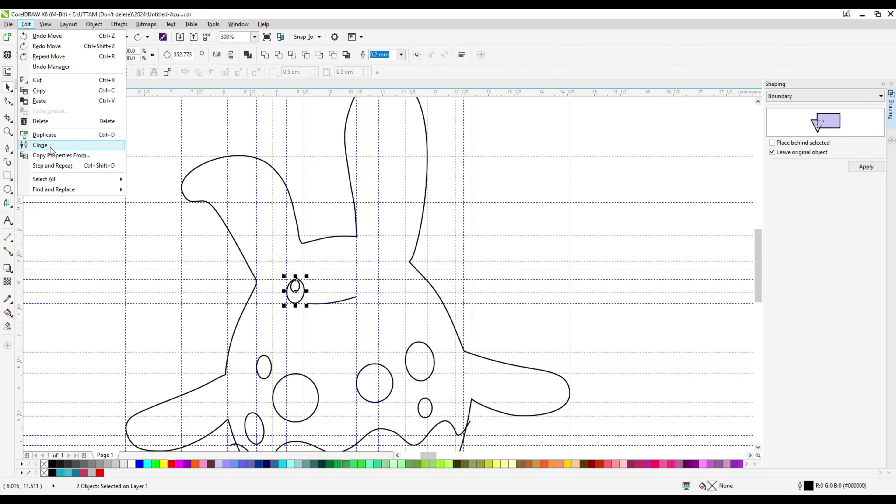
click(51, 135)
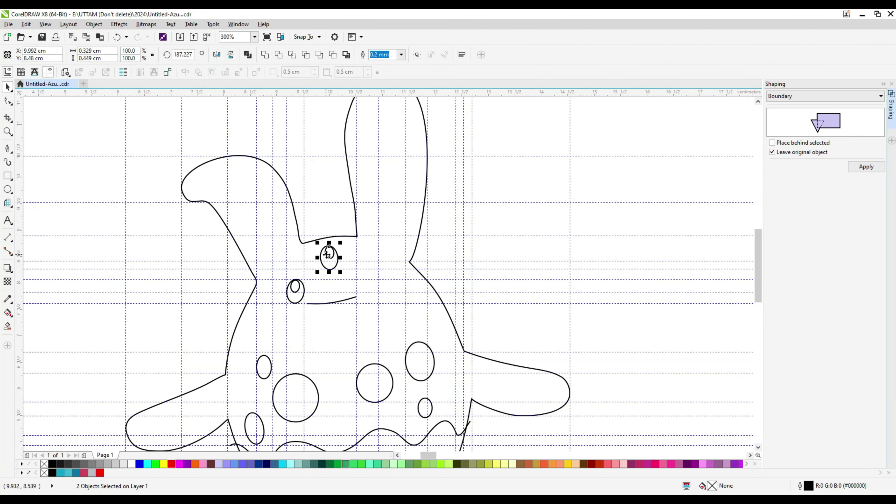
drag(377, 313, 375, 302)
scroll(376, 302, up, 1)
click(374, 306)
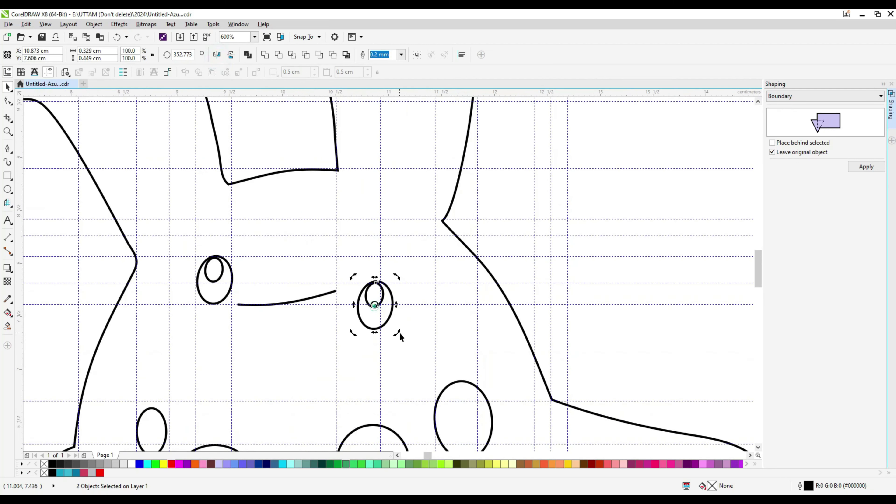
drag(398, 335, 355, 266)
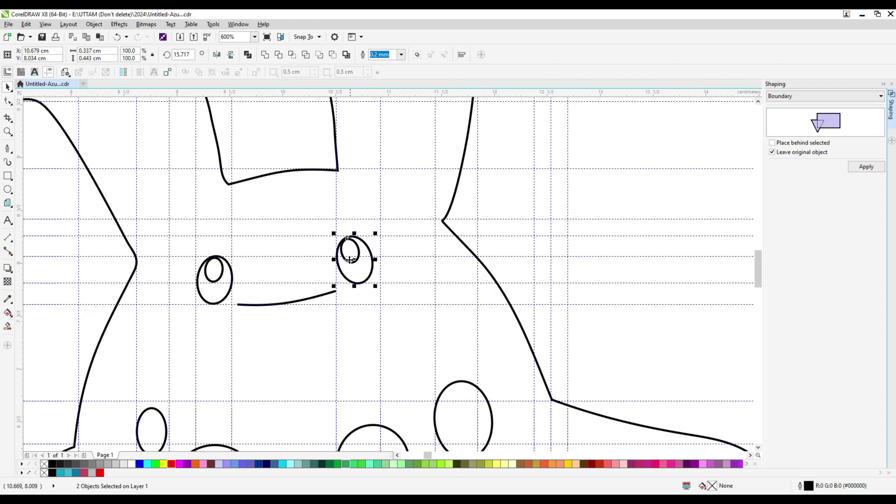
Rotate the right eye further to about 20.5°, fine-tune its size and position against the guidelines, and deselect it.
scroll(343, 291, up, 2)
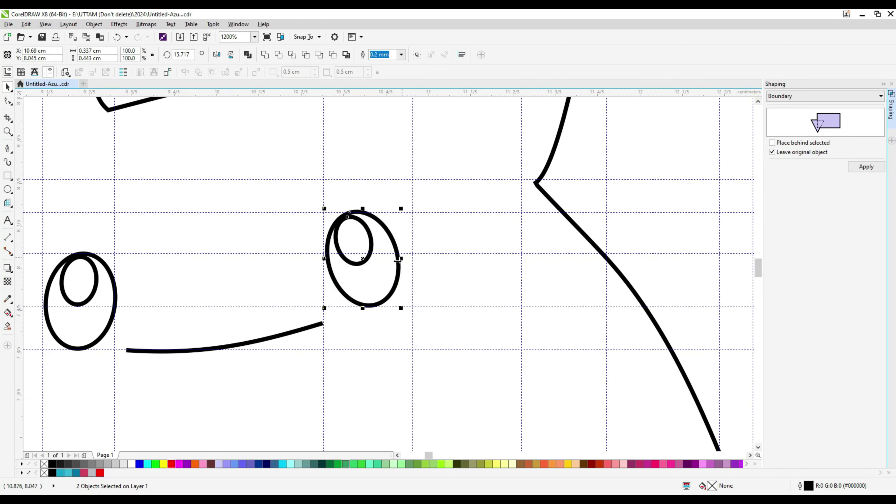
drag(404, 315, 409, 306)
click(352, 293)
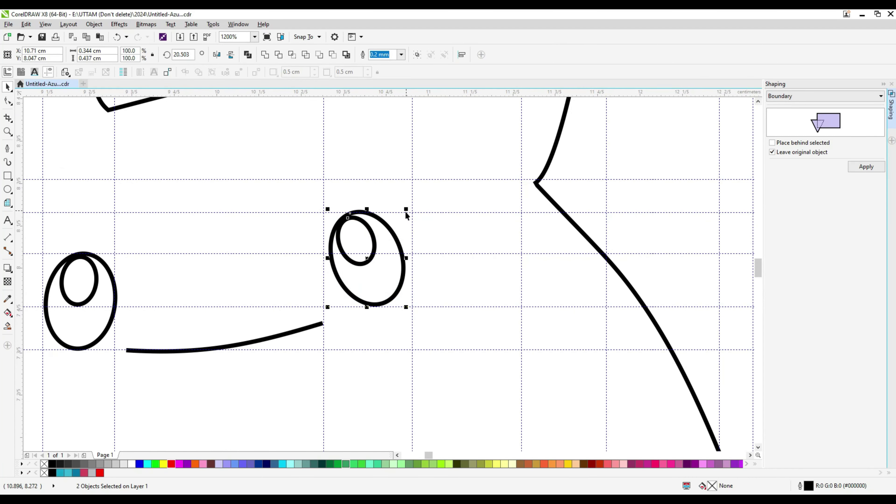
scroll(349, 218, up, 1)
drag(349, 215, 350, 218)
click(272, 278)
drag(395, 303, 398, 303)
scroll(389, 287, down, 2)
click(556, 212)
scroll(362, 247, down, 2)
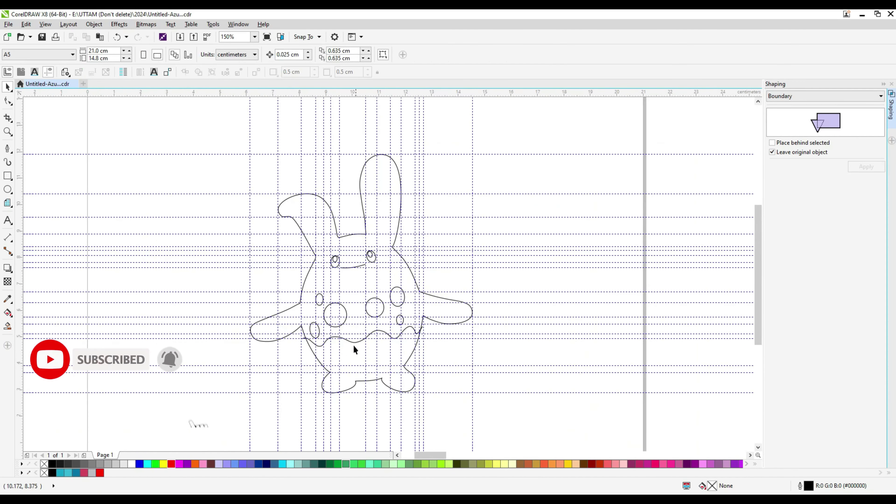
Smooth the wavy belly line by removing the surplus node just past its middle crest.
click(483, 270)
click(353, 266)
scroll(352, 338, up, 4)
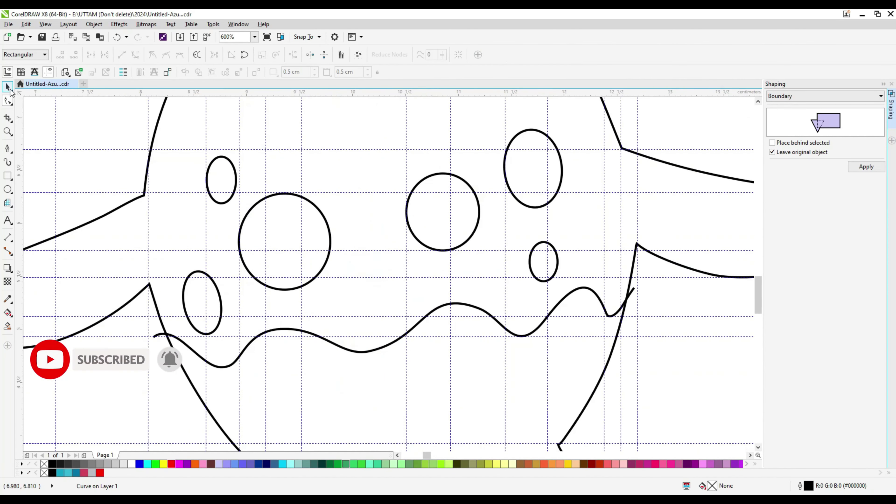
scroll(196, 188, down, 4)
scroll(310, 286, up, 3)
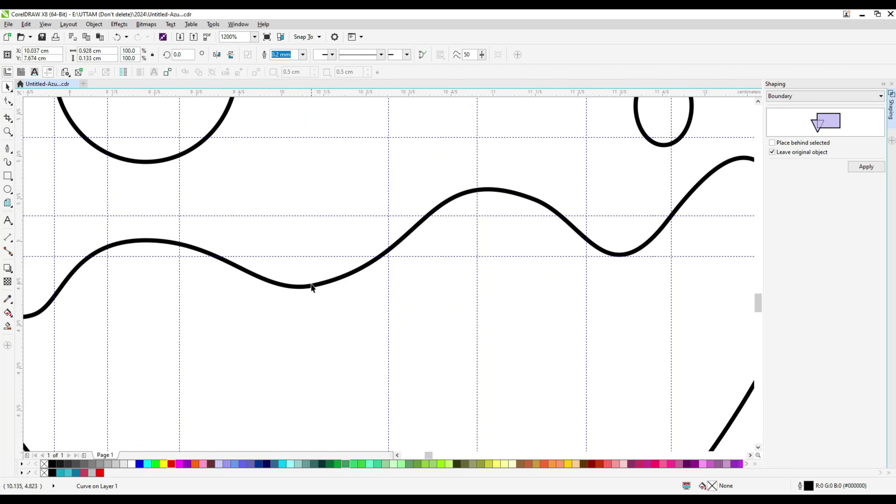
key(Escape)
click(311, 288)
key(F10)
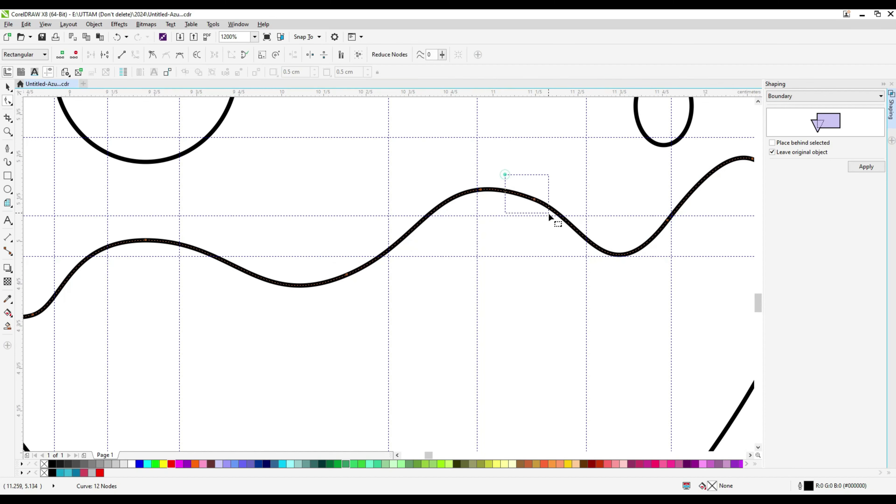
scroll(353, 258, down, 2)
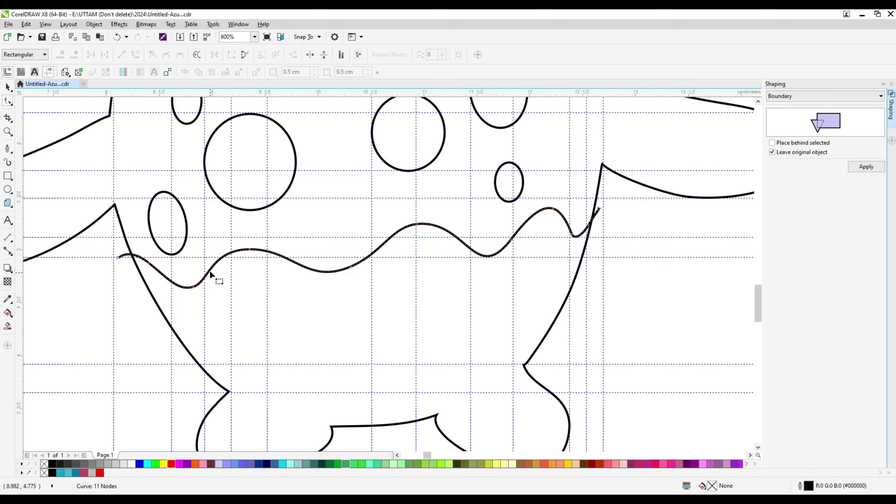
scroll(209, 270, up, 2)
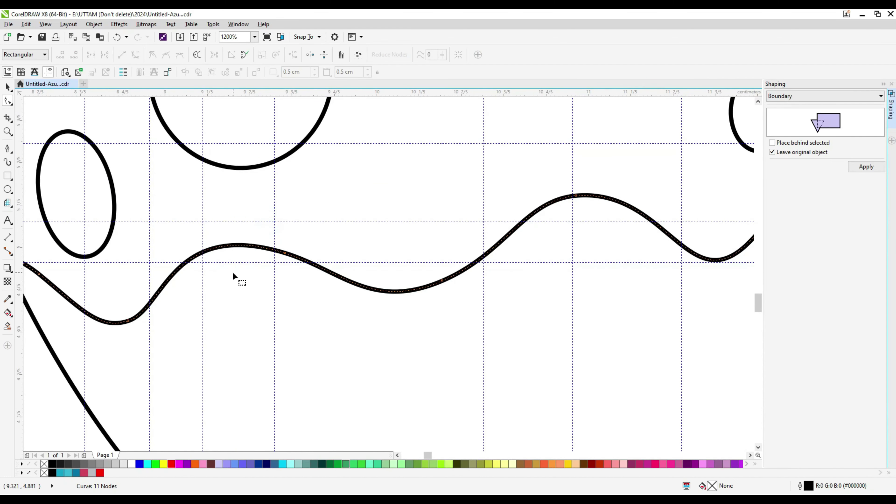
scroll(233, 273, down, 2)
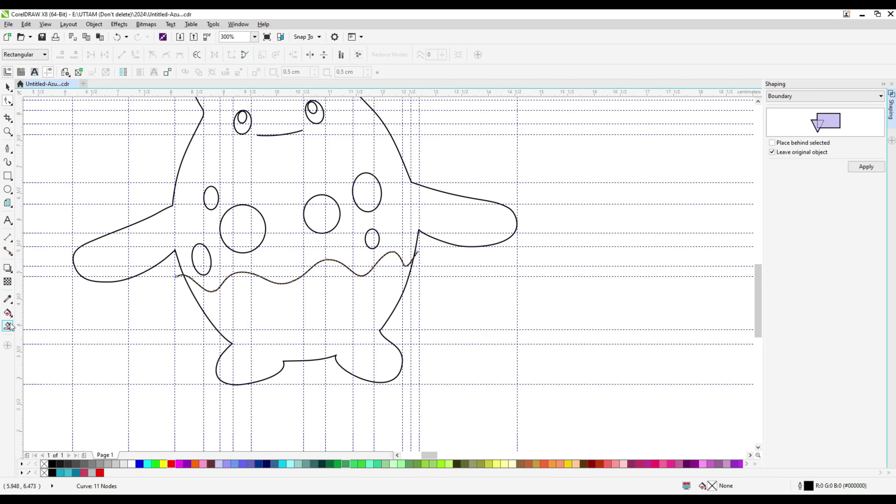
Set the wavy belly line's outline width to Hairline.
click(8, 147)
scroll(247, 278, down, 1)
scroll(226, 136, up, 1)
click(316, 55)
click(303, 72)
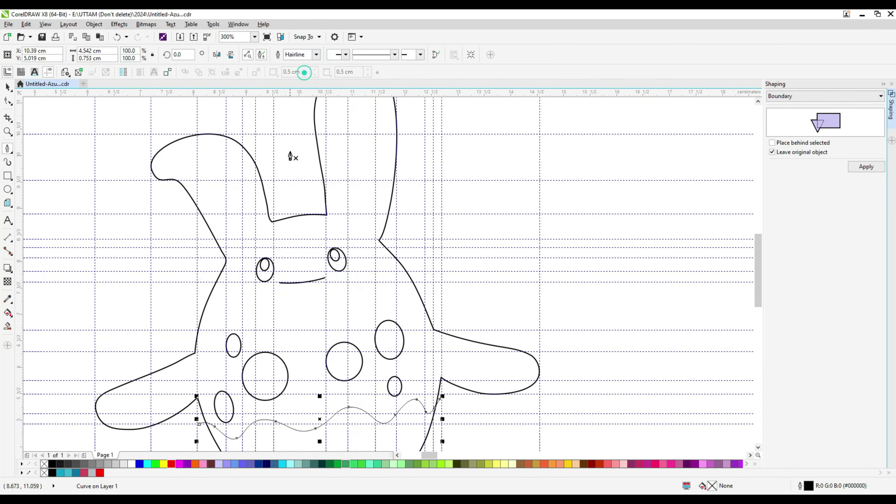
Draw a curve with the Pen tool over the top of the head, running past the outer bases of both ears.
click(202, 293)
scroll(223, 262, up, 1)
click(221, 282)
scroll(232, 253, up, 1)
drag(259, 214, 282, 176)
drag(418, 110, 437, 106)
scroll(409, 136, down, 1)
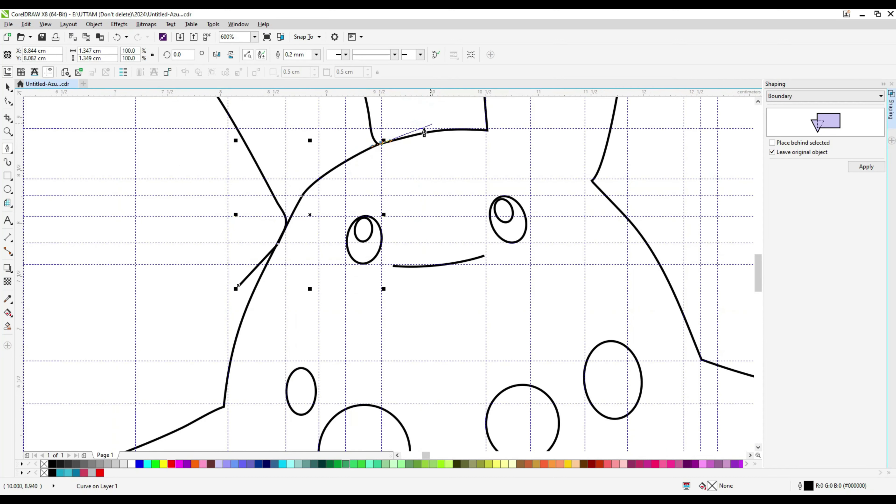
click(419, 133)
click(419, 120)
key(ctrl+z)
drag(499, 132, 533, 144)
drag(583, 175, 604, 195)
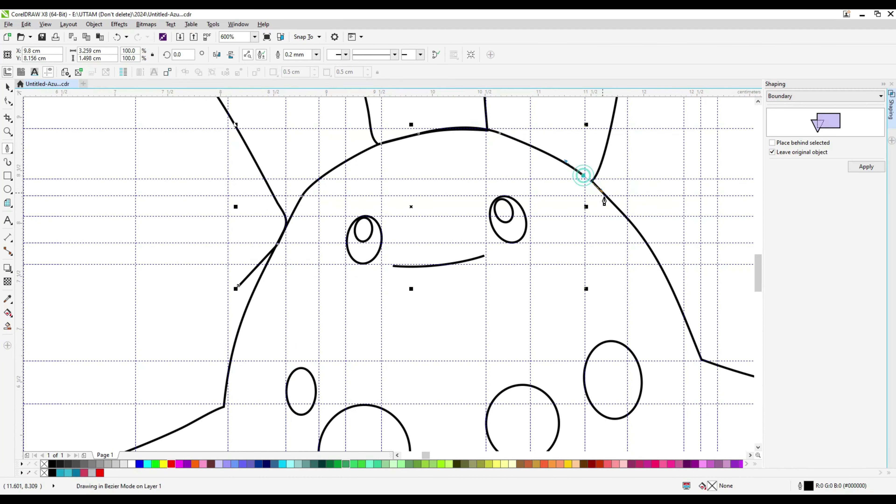
click(613, 202)
click(640, 198)
Remove surplus nodes from the left side of the head curve and reshape its top into a smoother arc.
click(8, 101)
drag(287, 164, 328, 211)
key(Delete)
drag(340, 121, 403, 187)
key(Delete)
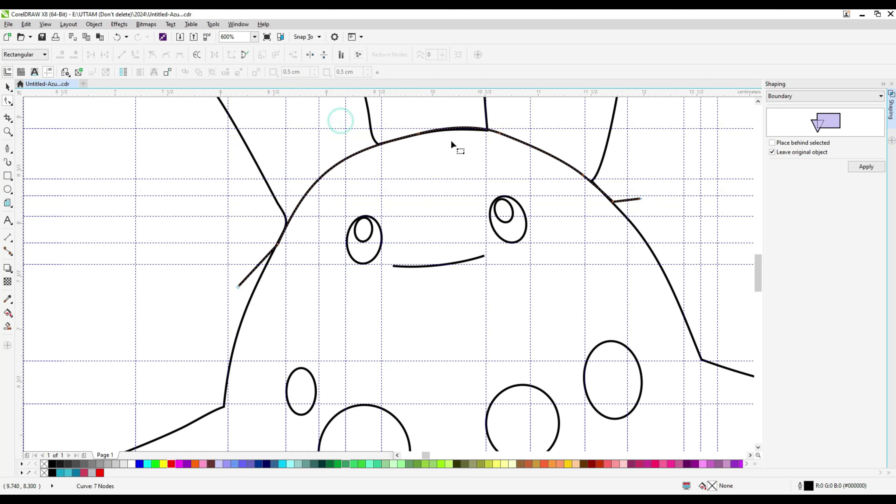
key(Delete)
drag(432, 154, 423, 133)
double_click(426, 129)
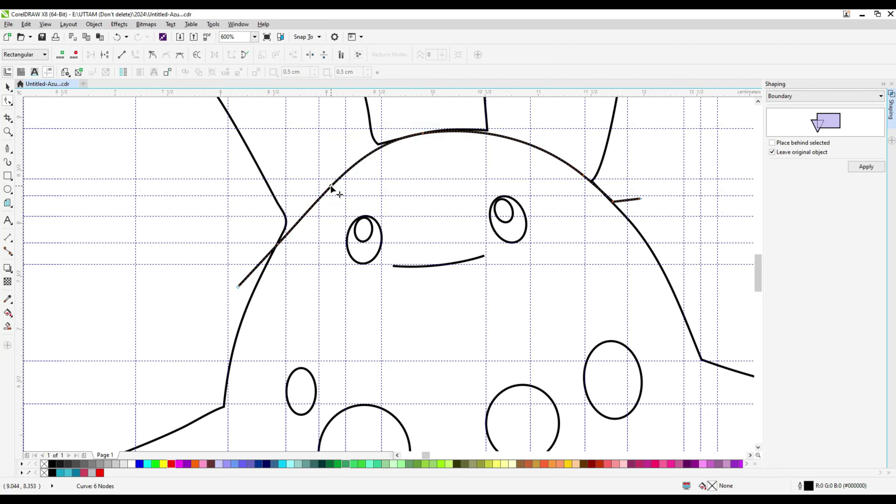
Rework the nodes on the head curve's left part so it meets the outer base of the drooping ear.
double_click(331, 185)
drag(331, 184, 322, 190)
click(276, 243)
key(Delete)
scroll(285, 229, up, 1)
double_click(292, 226)
drag(293, 227, 292, 223)
scroll(265, 248, down, 1)
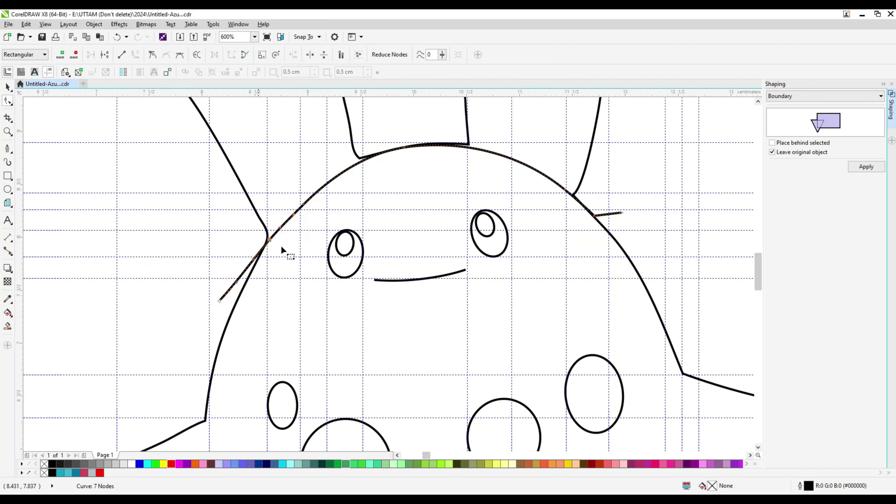
key(Delete)
Rework the nodes on the head curve's right part so it follows the outline near the upright ear's outer base.
drag(537, 152, 594, 216)
double_click(589, 209)
scroll(589, 216, up, 1)
double_click(560, 179)
drag(560, 179, 563, 181)
key(ctrl+z)
key(ctrl+z)
double_click(588, 205)
scroll(542, 226, down, 1)
scroll(336, 176, up, 1)
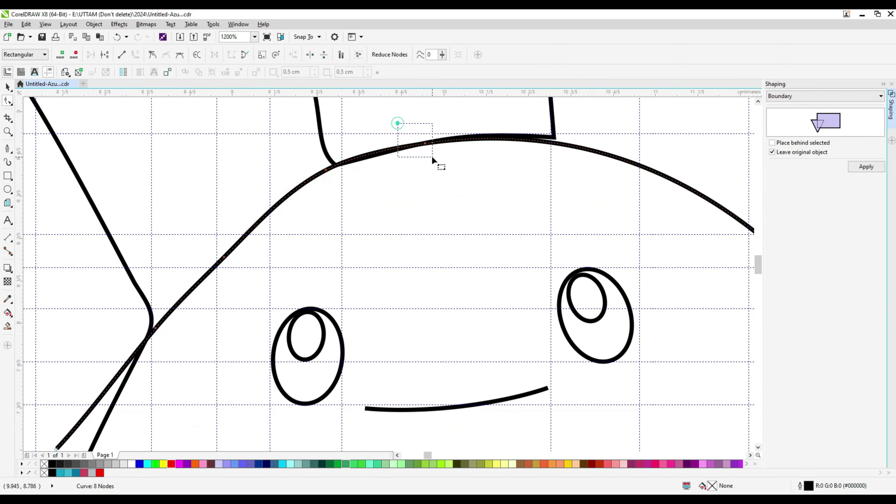
Fit the top of the head curve to the outline between the inner bases of the two ears.
double_click(534, 143)
drag(534, 142, 553, 137)
drag(325, 171, 324, 173)
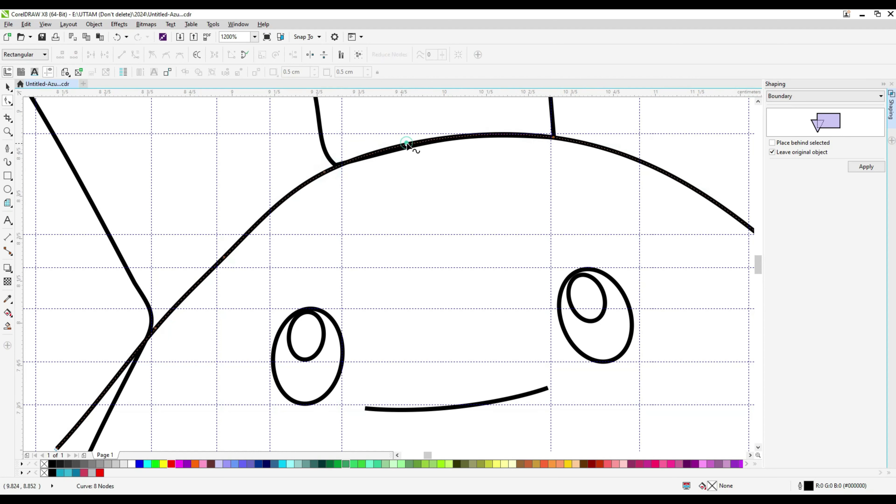
double_click(407, 143)
double_click(409, 144)
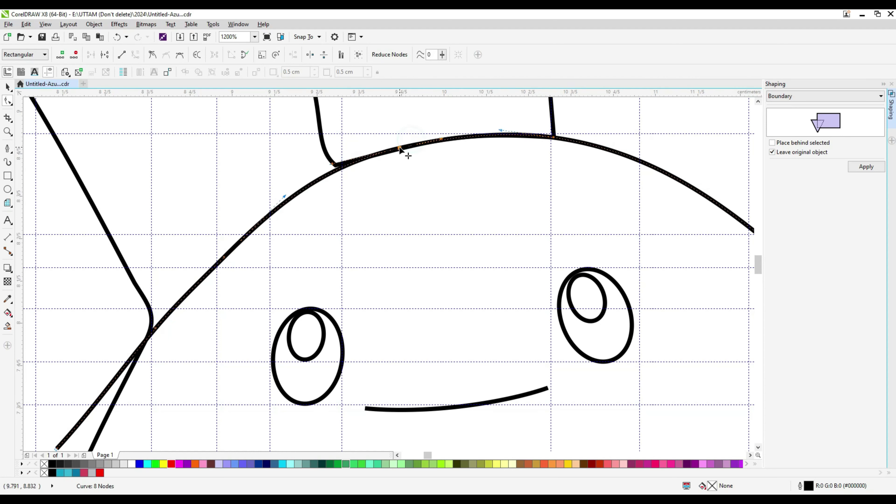
double_click(332, 170)
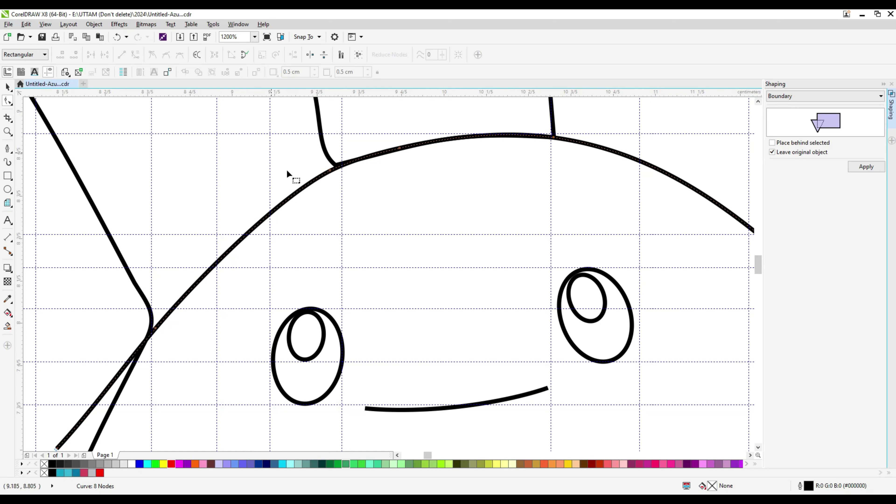
click(316, 180)
scroll(329, 170, down, 2)
Draw the drooping ear's inner fold curve with the Pen tool, from outside the ear tip down past the head curve.
click(224, 208)
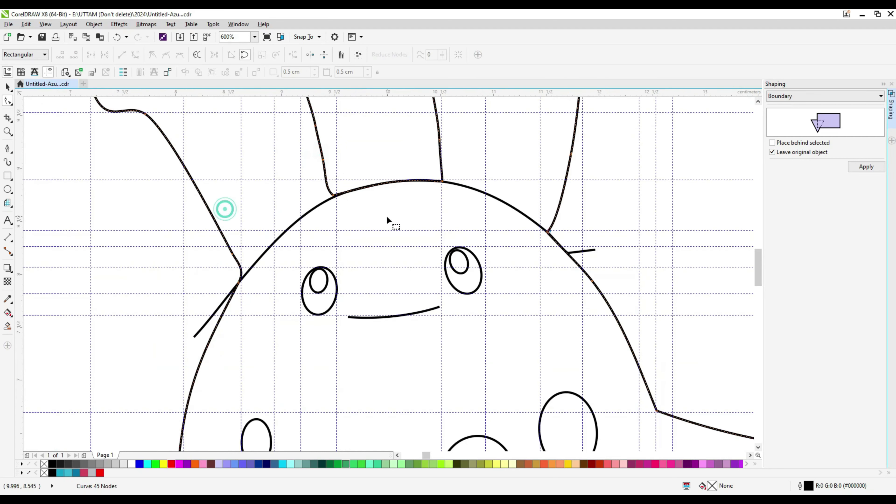
scroll(237, 221, down, 1)
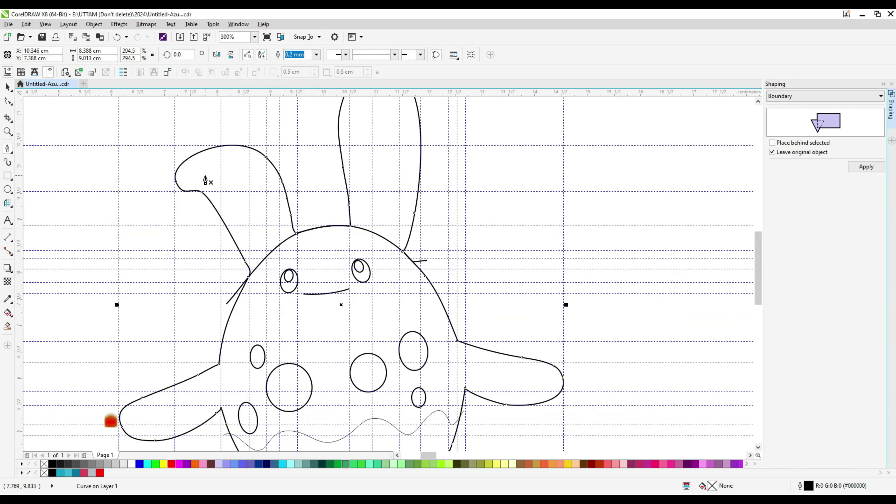
click(160, 167)
scroll(185, 197, up, 1)
drag(202, 189, 250, 180)
drag(312, 147, 345, 159)
drag(359, 210, 375, 308)
double_click(375, 310)
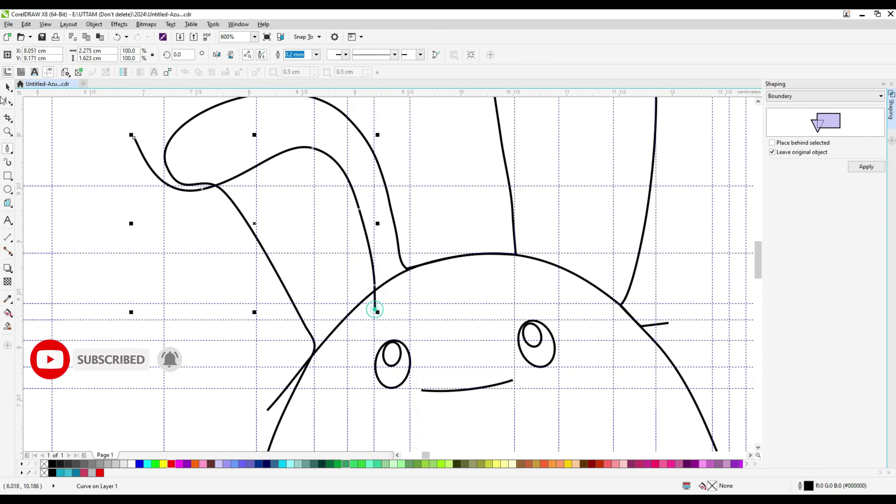
Remove a surplus node from the fold curve and fit it to the ear outline near the drooping ear's tip.
key(F10)
double_click(359, 210)
scroll(200, 191, up, 1)
click(205, 190)
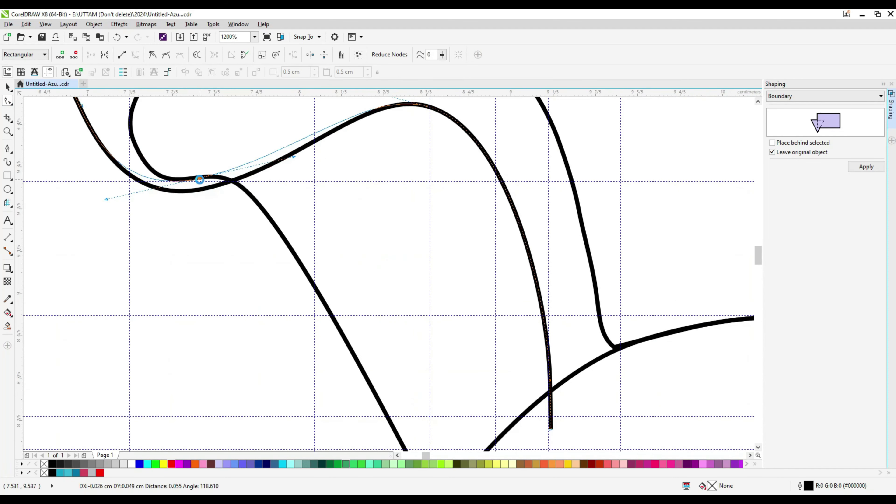
scroll(195, 199, down, 2)
click(166, 179)
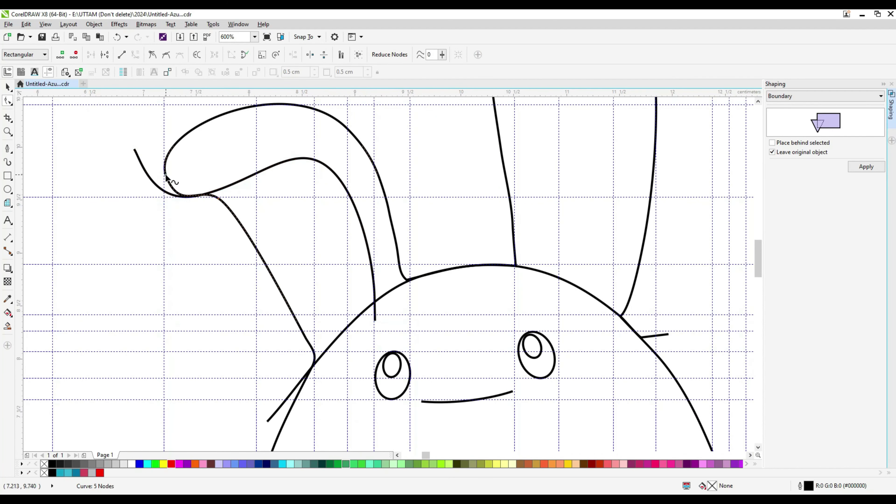
drag(187, 158, 159, 193)
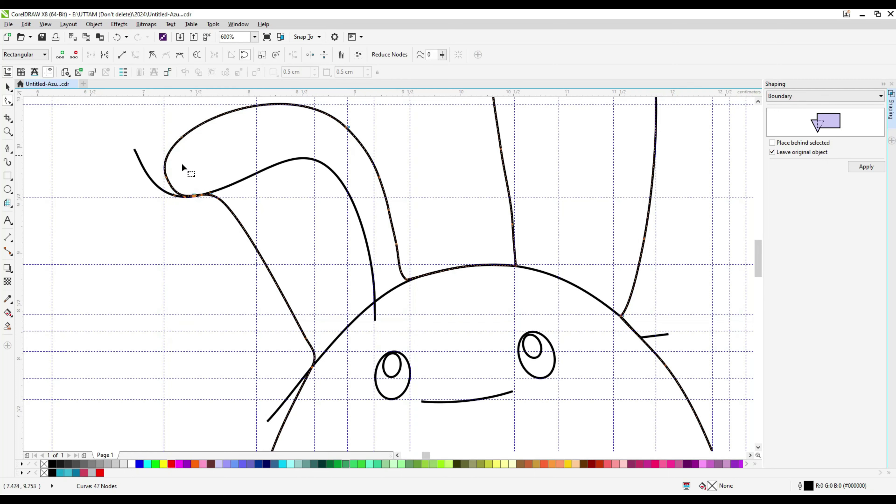
click(182, 162)
scroll(201, 200, down, 1)
Create a filled shape of the upright ear with Smart Fill and give it a Hairline outline.
click(8, 149)
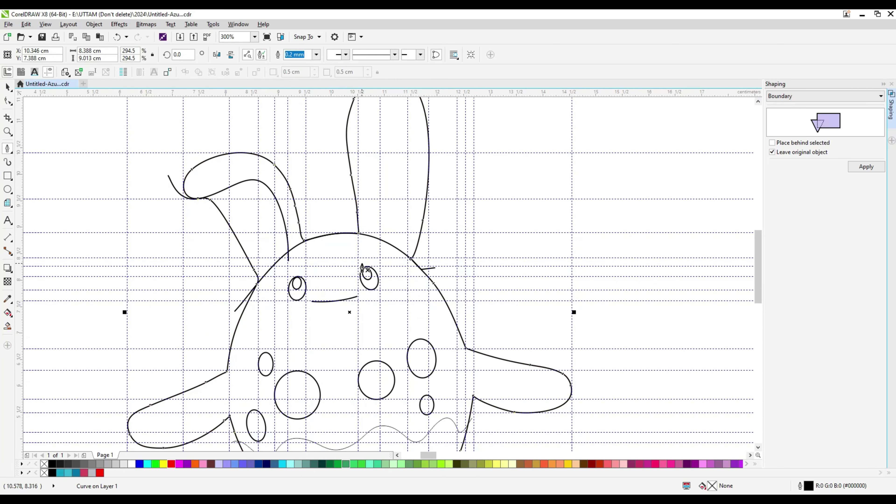
click(7, 326)
click(376, 169)
key(space)
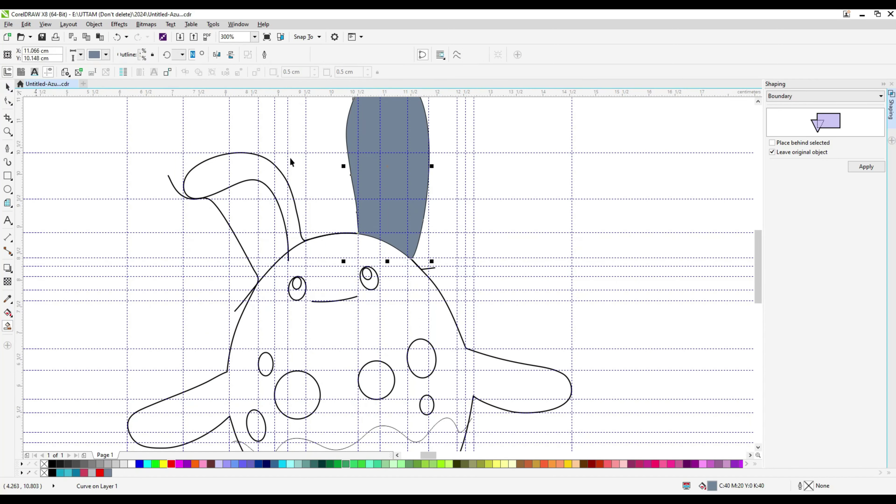
click(303, 55)
click(288, 72)
click(303, 55)
click(283, 73)
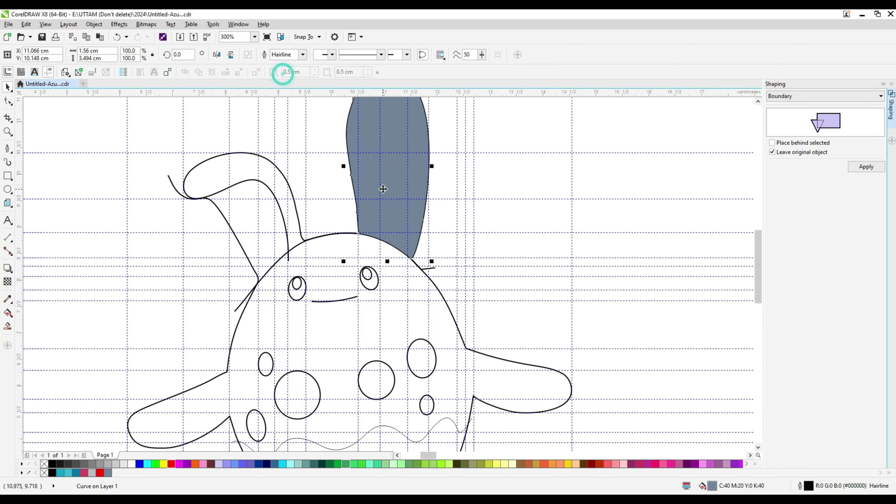
drag(383, 190, 384, 195)
key(Delete)
click(369, 169)
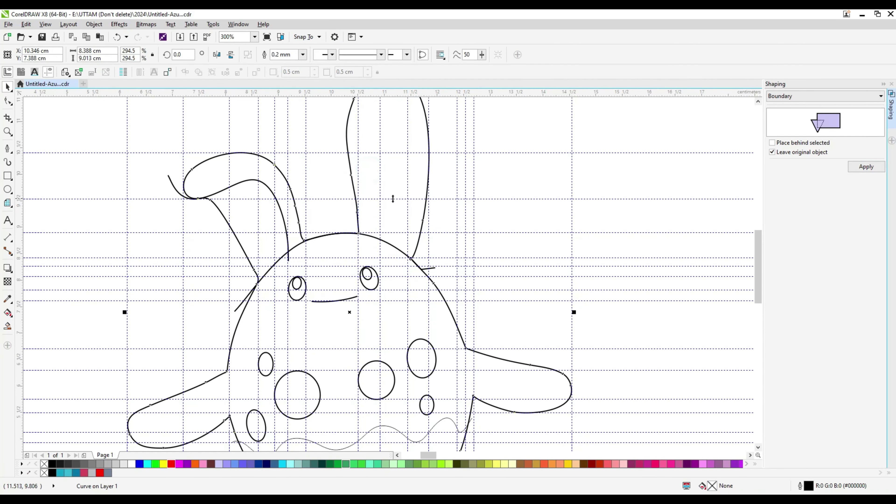
key(ctrl+z)
key(ctrl+z)
Give the upright ear shape a 0.2 mm outline and no fill, and scale it to 87% inside the ear.
click(302, 55)
click(287, 83)
scroll(364, 236, down, 1)
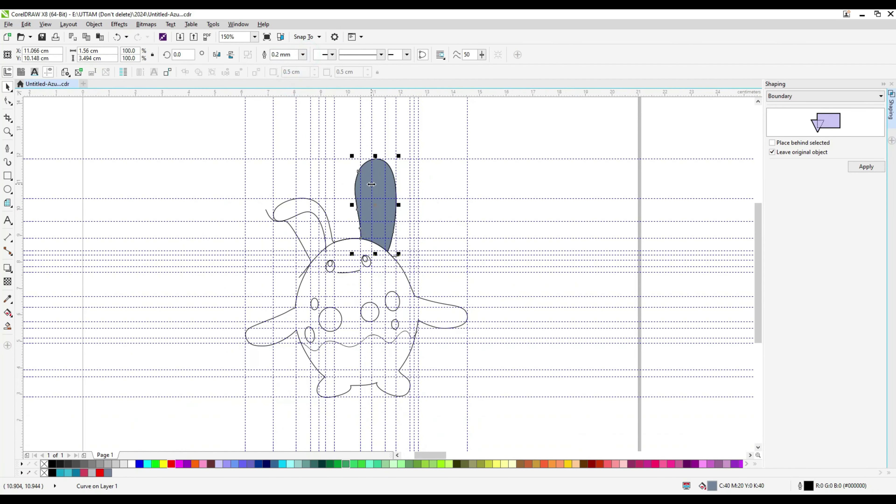
scroll(370, 184, up, 1)
drag(423, 132, 417, 143)
click(44, 464)
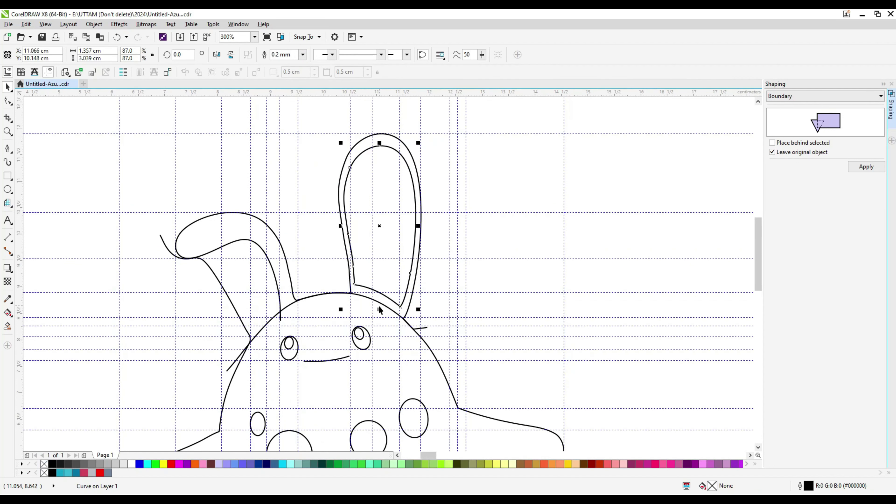
Extend the inner ear shape down past the head curve, narrow it, and lower its top edge.
click(379, 306)
click(382, 264)
drag(379, 310, 379, 327)
drag(419, 235, 414, 232)
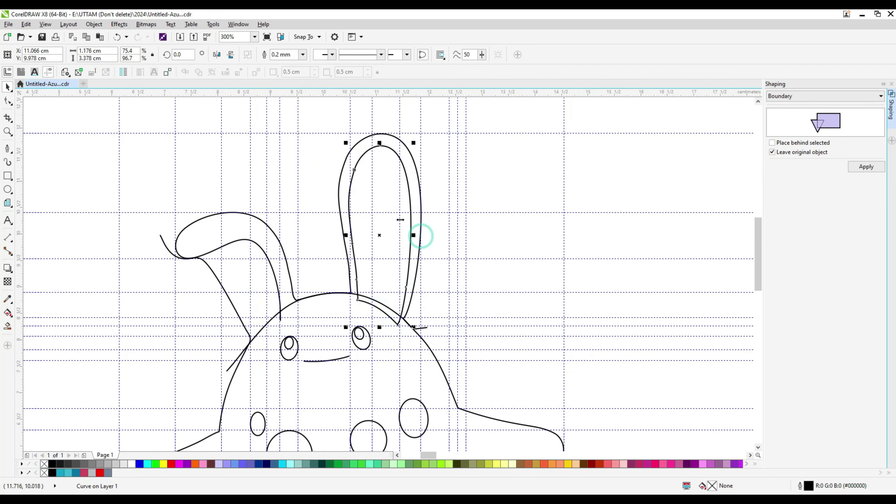
drag(380, 144, 380, 170)
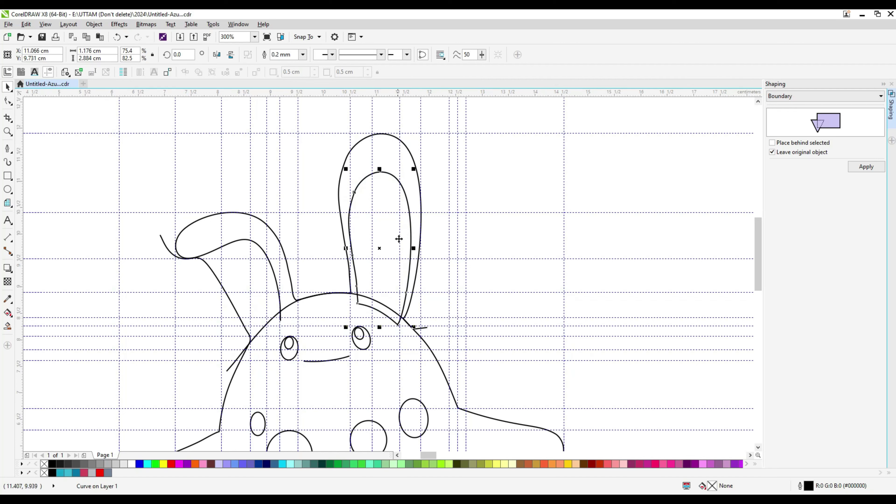
drag(413, 248, 411, 248)
Tilt the inner ear shape to about 358.5° and narrow it from its left side to about 1.03 cm.
click(401, 266)
drag(412, 167, 413, 170)
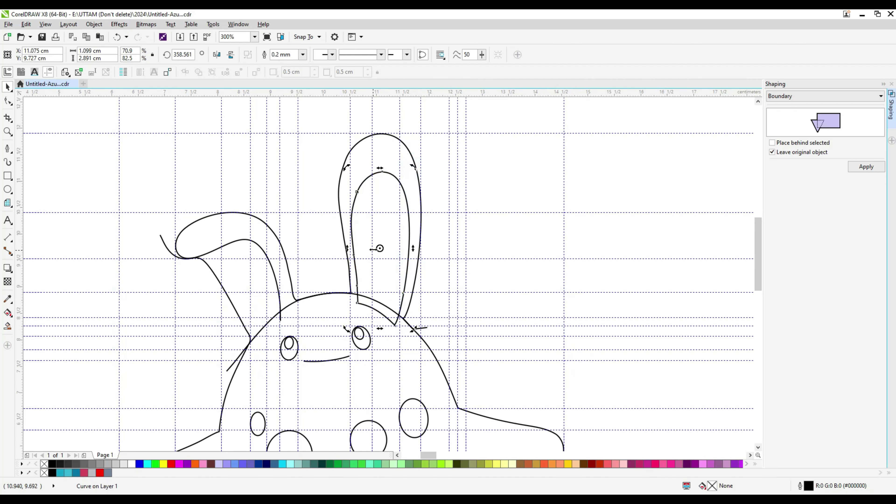
scroll(353, 265, up, 1)
click(360, 247)
drag(349, 228, 357, 228)
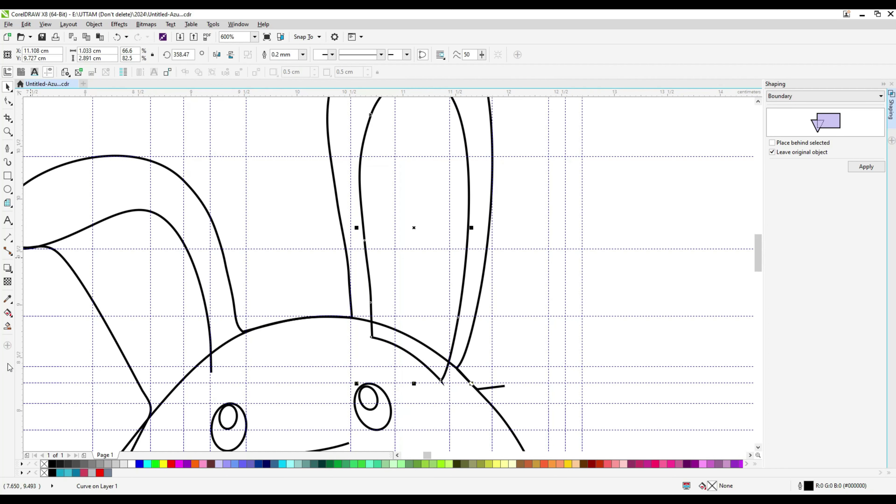
Smart-fill the inner ear area above the head curve, delete the source outline, and give the fill a 0.2 mm outline.
click(7, 327)
click(416, 238)
key(space)
drag(439, 380, 517, 353)
right_click(517, 353)
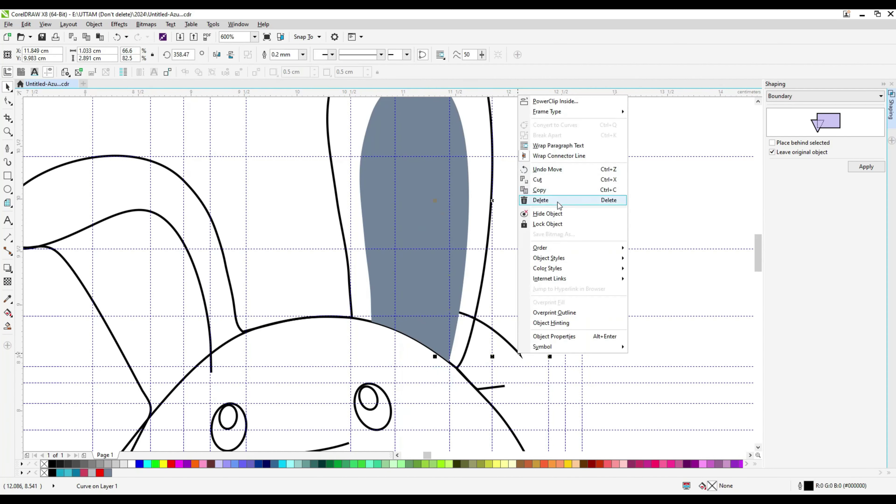
click(559, 203)
click(302, 54)
click(282, 86)
scroll(318, 282, down, 1)
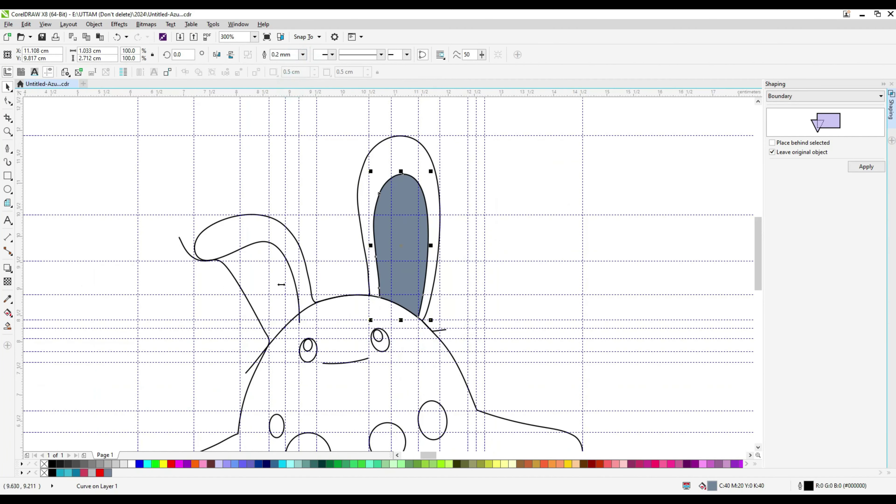
Smart-fill the two areas of the folded ear, weld them into one shape, and send it behind the inner ear curve.
click(6, 328)
click(257, 231)
click(257, 262)
key(space)
shift+click(230, 226)
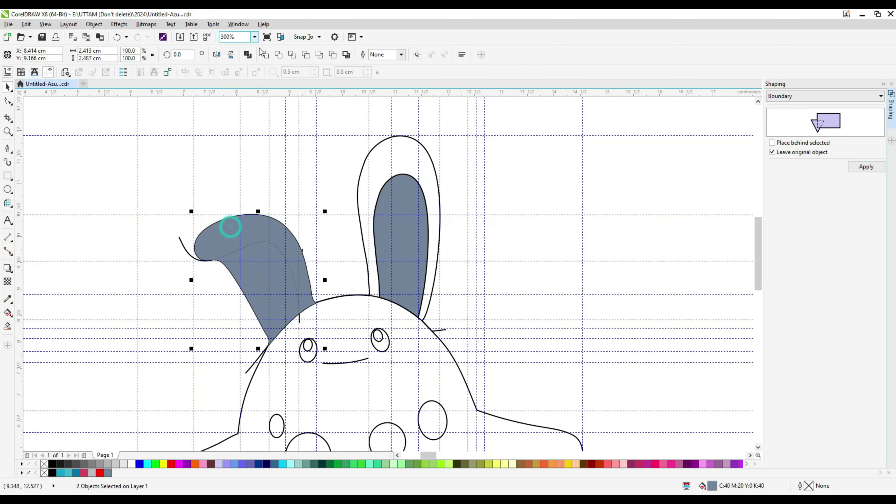
click(264, 55)
right_click(257, 300)
mouse_move(290, 193)
click(406, 246)
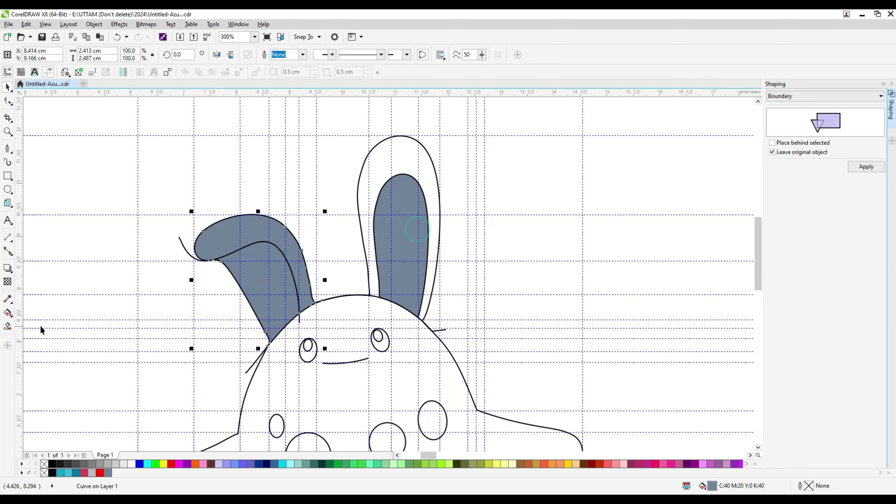
Smart-fill the folded ear's inner area, delete the source curve, and give the fill a 0.2 mm outline.
click(10, 326)
click(234, 264)
key(space)
drag(191, 258, 158, 266)
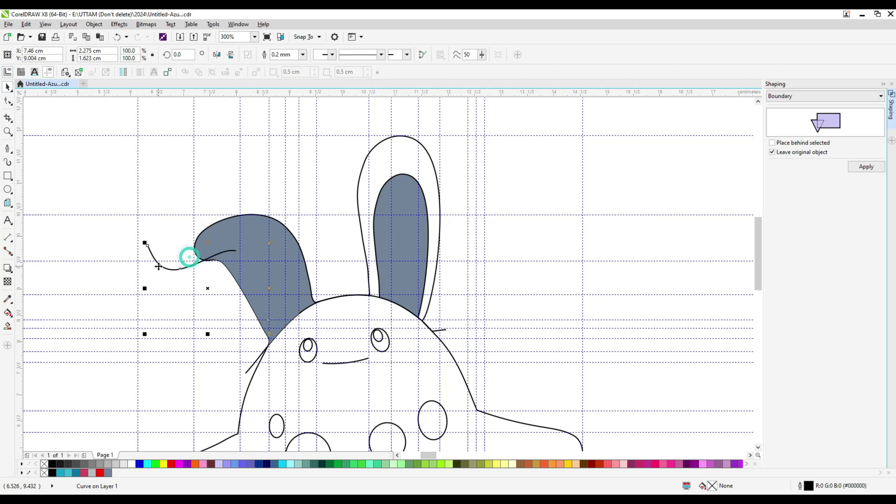
right_click(159, 266)
click(186, 342)
click(245, 297)
click(304, 55)
click(286, 80)
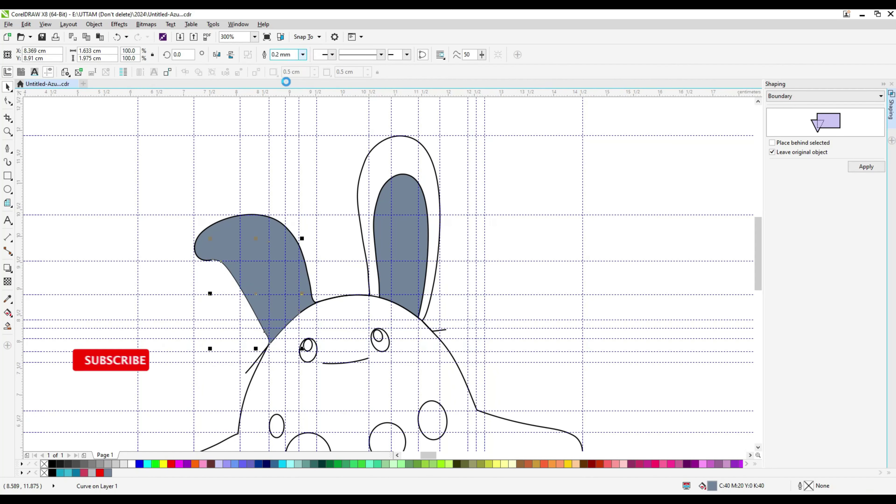
Set the Smart Fill outline width to 0.1 mm, fill the upright ear, and weld its areas into one shape.
click(261, 188)
click(8, 326)
click(222, 54)
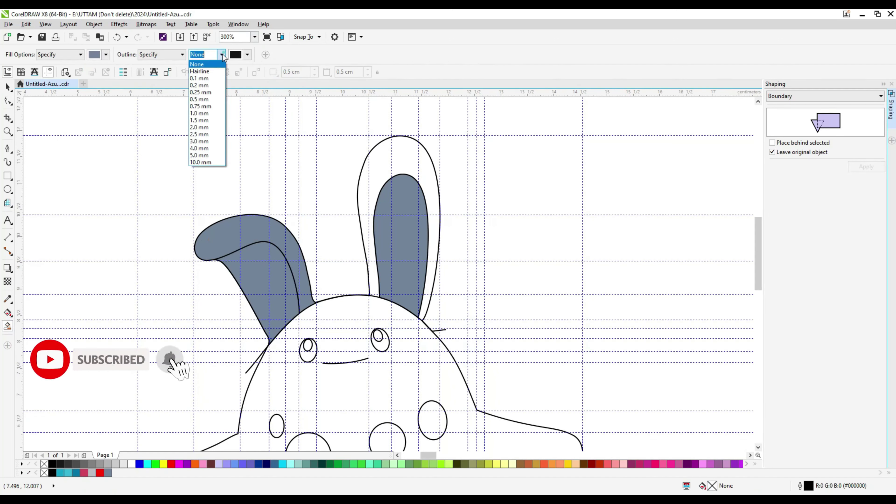
click(222, 94)
click(388, 220)
key(space)
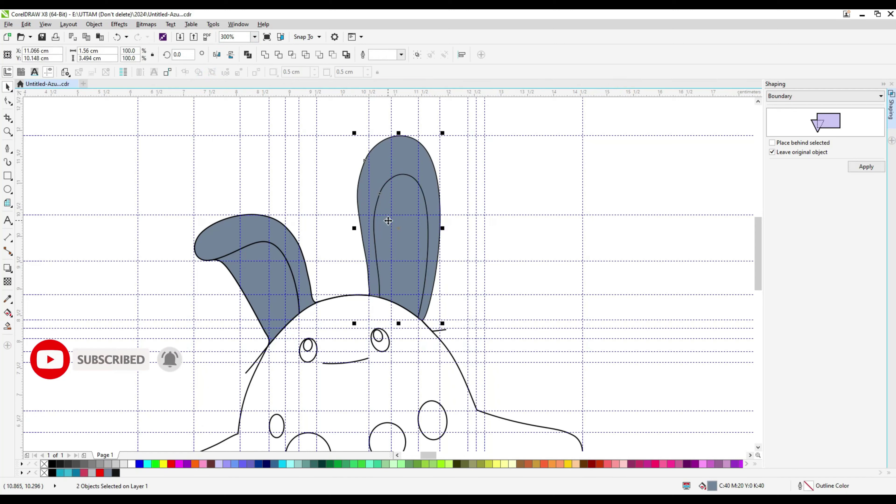
key(Escape)
click(386, 163)
shift+click(400, 196)
right_click(400, 196)
click(425, 280)
right_click(546, 158)
click(567, 221)
Send the welded upright ear to the back of the layer and delete its leftover source outline.
right_click(419, 178)
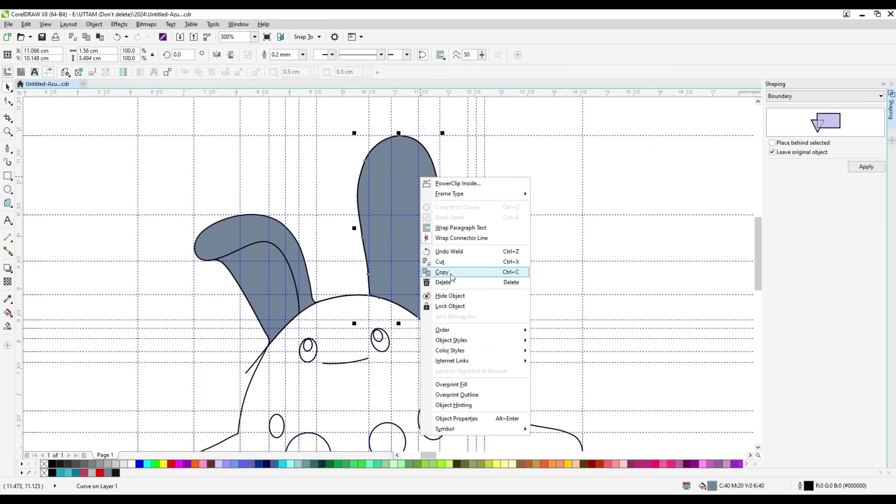
click(463, 272)
right_click(415, 205)
mouse_move(444, 358)
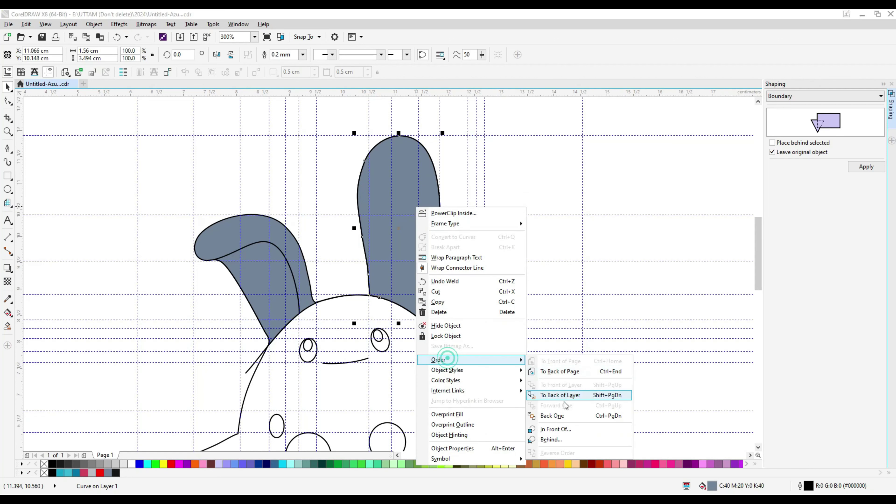
click(565, 397)
click(573, 257)
drag(403, 154, 528, 165)
right_click(527, 165)
click(562, 272)
Draw 0.2 mm pen curves across the joints of the left and right arms to close both arms against the body.
scroll(332, 232, down, 1)
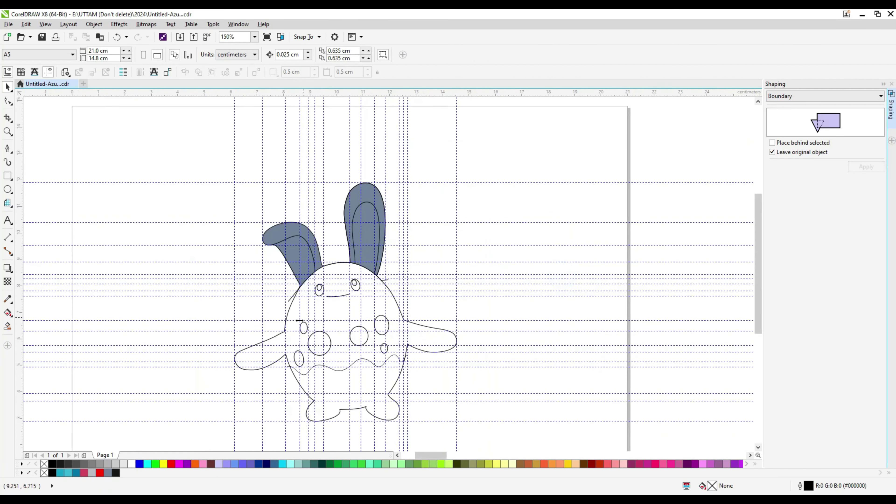
click(8, 148)
scroll(274, 296, up, 6)
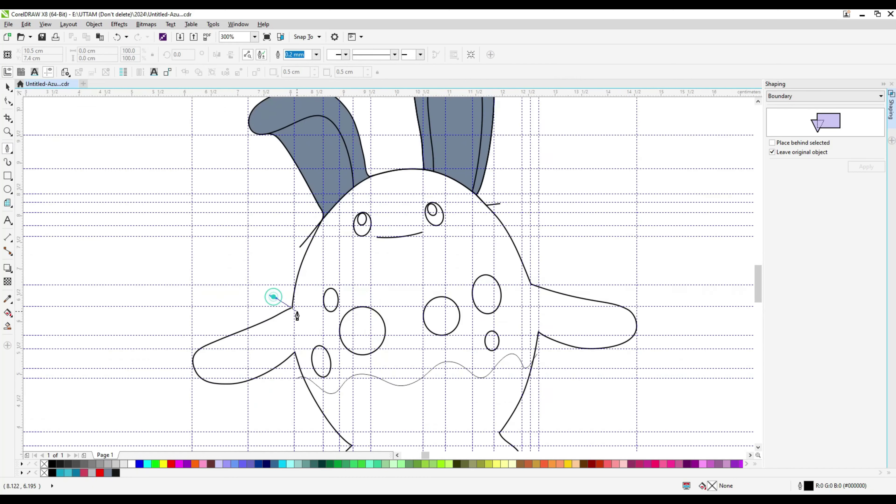
click(249, 282)
drag(295, 312, 308, 325)
drag(305, 367, 279, 415)
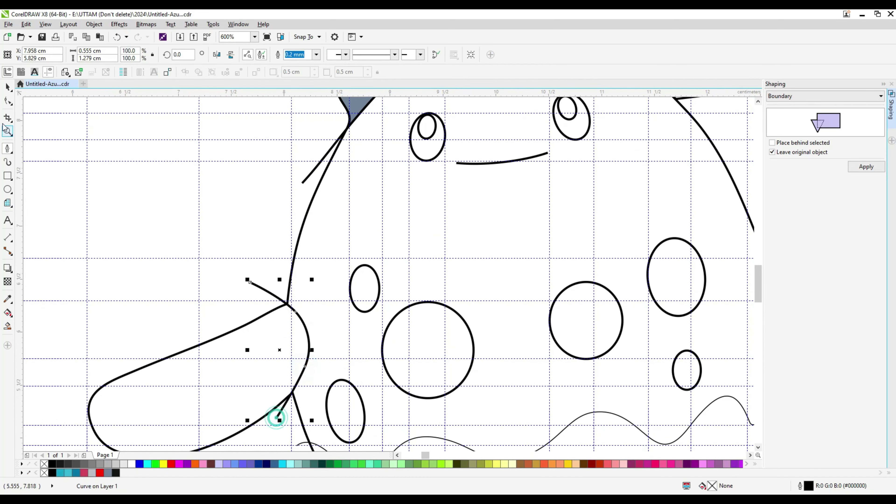
scroll(218, 310, down, 2)
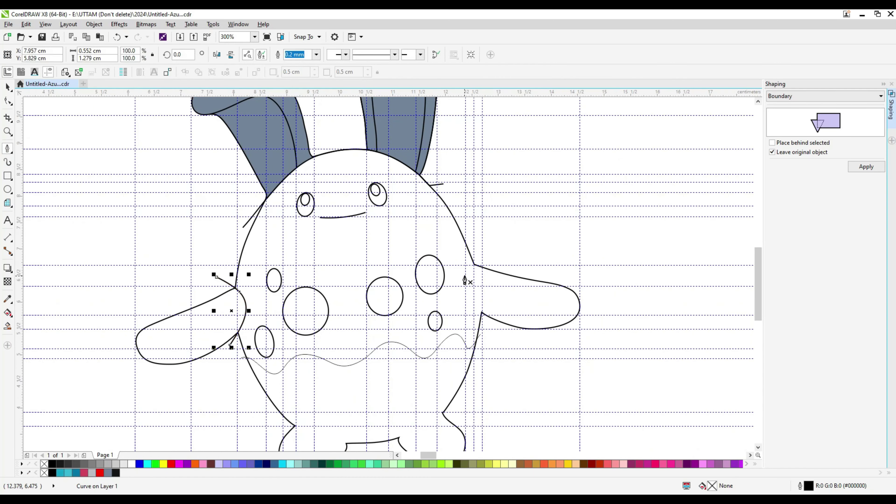
click(486, 241)
drag(474, 266, 469, 296)
double_click(487, 324)
Change the outline width of the wavy line across the belly.
click(7, 87)
click(290, 360)
click(302, 55)
click(286, 78)
click(628, 206)
Reshape the right arm's joint curve by moving its end and middle nodes so it bulges into the body.
scroll(475, 322, up, 1)
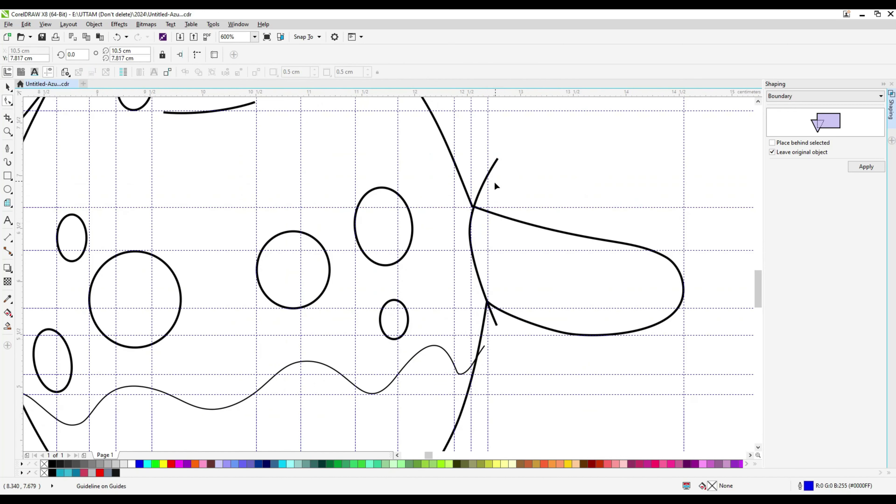
scroll(493, 171, up, 1)
click(493, 160)
drag(501, 149, 482, 152)
drag(447, 289, 405, 293)
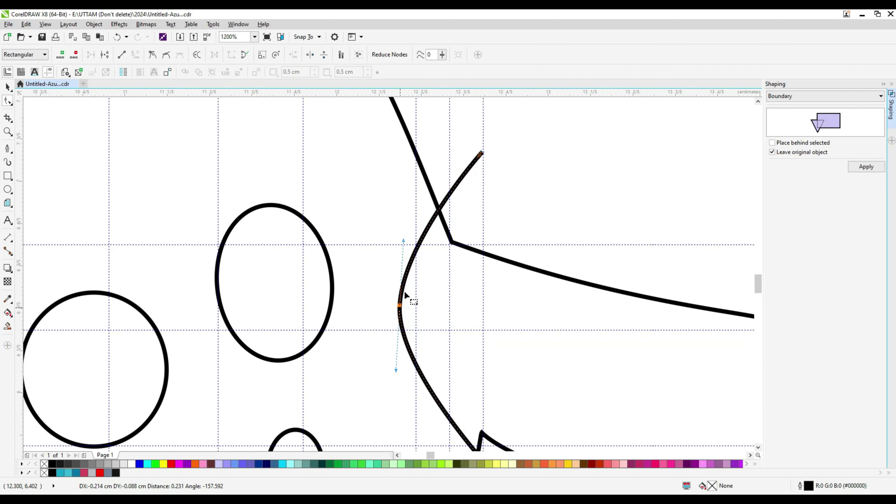
drag(461, 265, 472, 241)
scroll(429, 297, down, 1)
scroll(460, 383, up, 2)
drag(475, 417, 479, 365)
scroll(460, 377, down, 2)
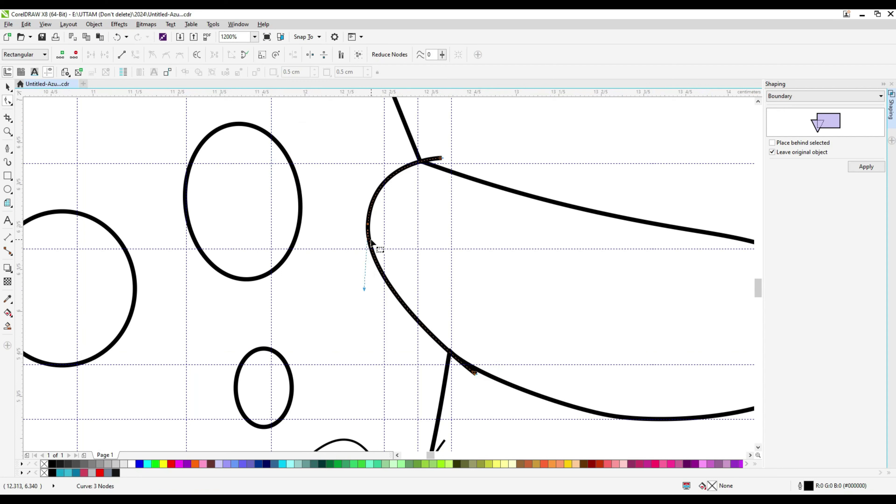
Add nodes to the right arm's joint curve and fine-tune its lower part to blend into the arm's lower edge.
mouse_move(368, 252)
mouse_down()
mouse_move(355, 243)
mouse_move(364, 260)
mouse_up()
double_click(366, 211)
double_click(386, 299)
drag(386, 298, 389, 301)
key(Delete)
scroll(425, 323, down, 1)
scroll(425, 323, up, 1)
drag(447, 333, 450, 332)
drag(384, 283, 386, 281)
scroll(453, 272, down, 3)
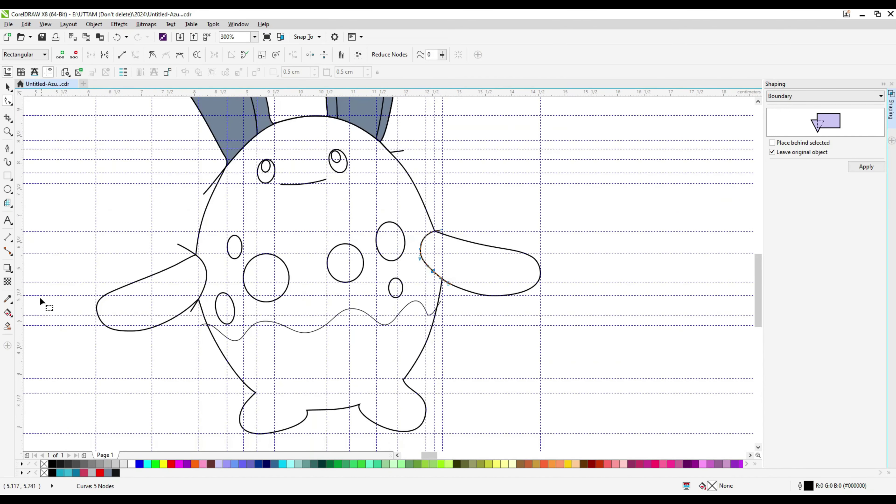
Smart-fill both arms and delete the leftover curves at the left arm joint and the head.
click(8, 326)
click(173, 283)
click(469, 270)
click(7, 88)
click(182, 247)
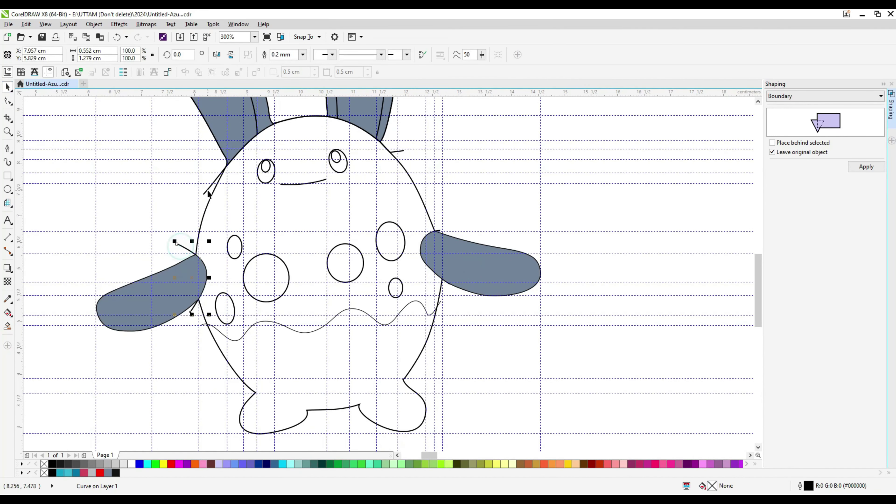
shift+click(209, 186)
right_click(399, 152)
click(440, 244)
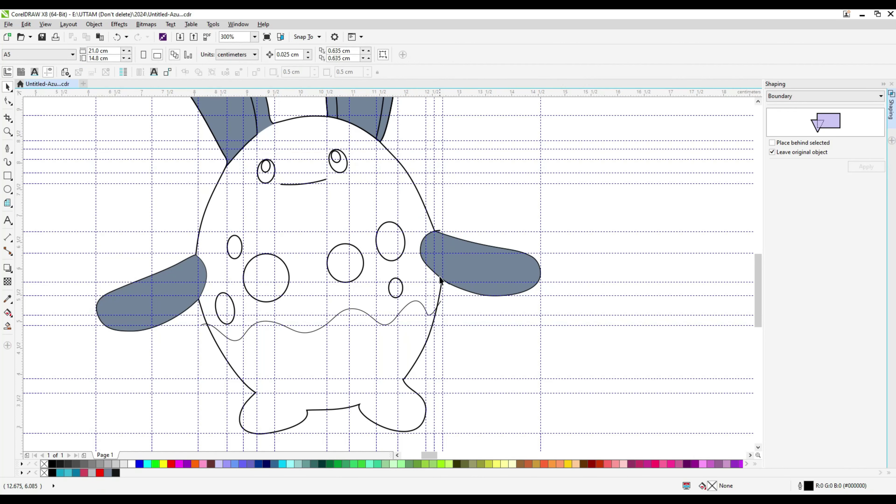
click(440, 230)
right_click(440, 231)
click(469, 337)
drag(461, 259, 487, 263)
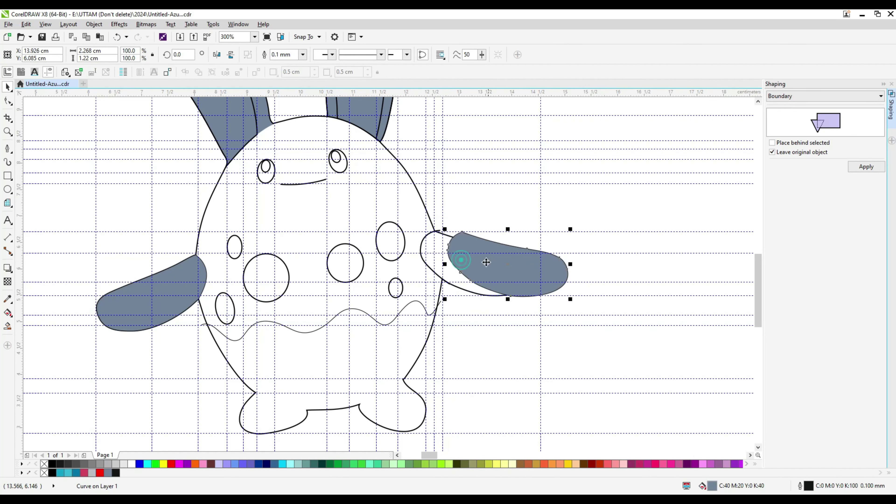
key(ctrl+z)
key(ctrl+z)
Delete the leftover joint curve at the right arm.
click(441, 235)
right_click(441, 231)
click(464, 336)
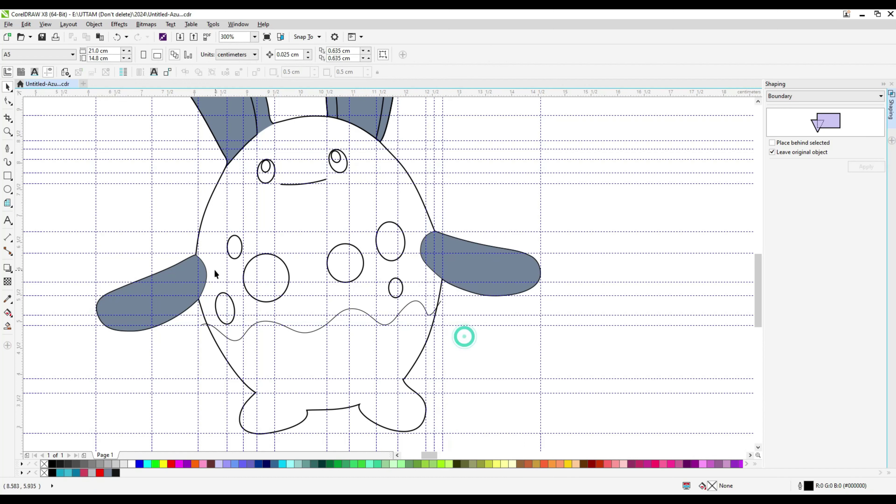
Draw a pen curve along the lower edge of the body from left to right, closing off the tops of both feet.
click(8, 149)
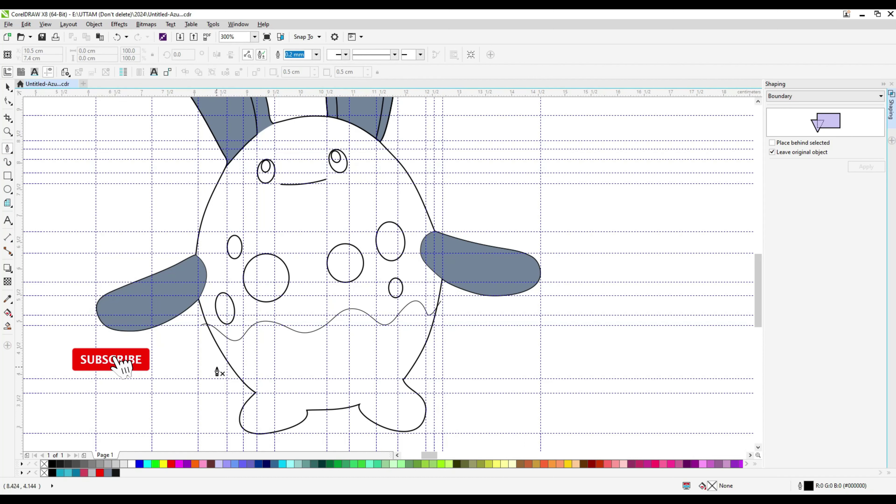
click(212, 366)
click(227, 360)
scroll(253, 394, up, 1)
click(245, 381)
click(276, 398)
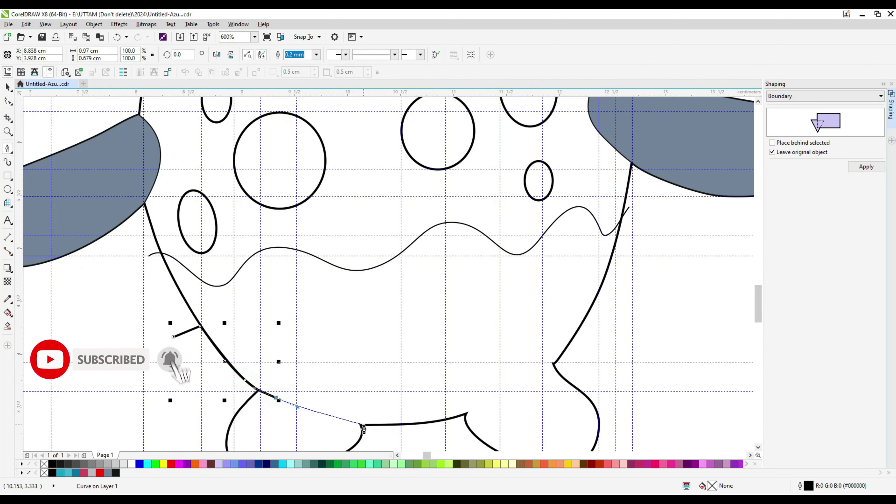
click(363, 425)
drag(467, 413, 489, 402)
double_click(579, 336)
drag(561, 359, 569, 349)
Delete the surplus nodes on the new lower body curve to smooth it between the feet.
click(6, 101)
scroll(554, 362, up, 1)
scroll(511, 348, down, 1)
drag(395, 361, 502, 421)
key(Delete)
Move the eyes, mouth, spots and wavy line together to the empty area right of the body.
scroll(238, 403, down, 1)
scroll(314, 330, down, 1)
key(space)
drag(200, 105, 443, 293)
drag(346, 223, 671, 251)
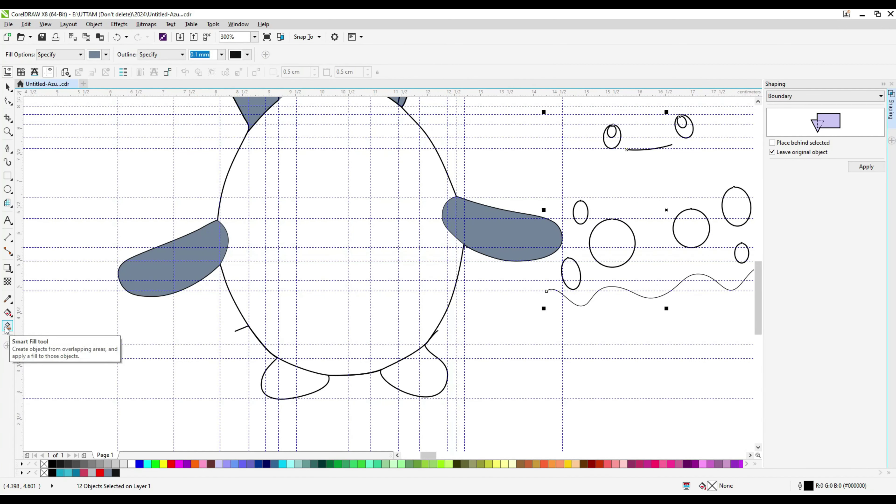
Smart-fill the body and both feet, and delete the source curve along the lower body.
click(330, 234)
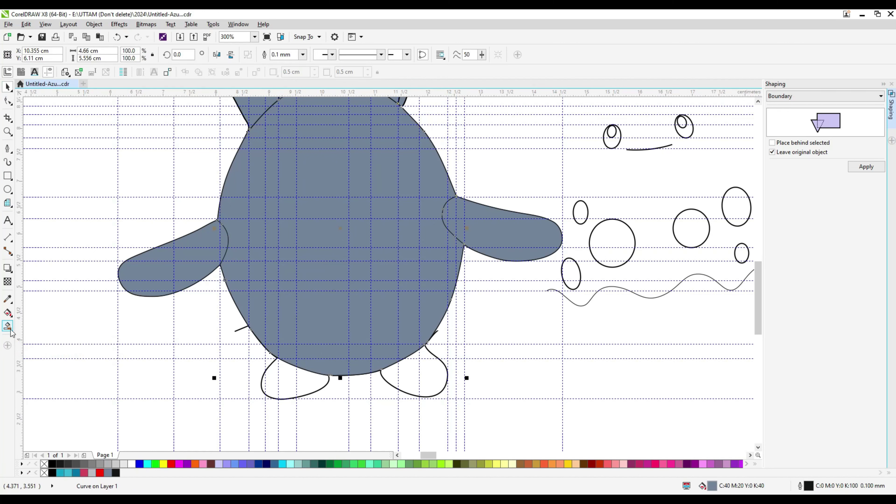
click(289, 374)
click(411, 379)
key(space)
click(438, 335)
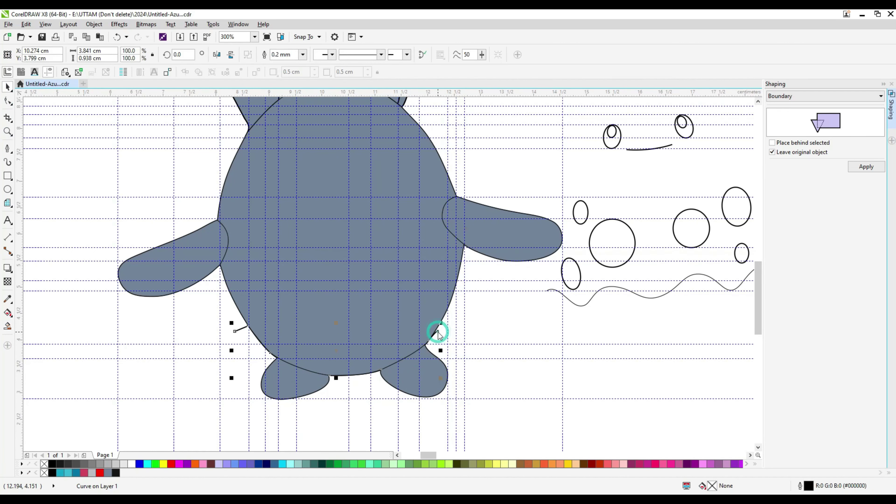
click(469, 182)
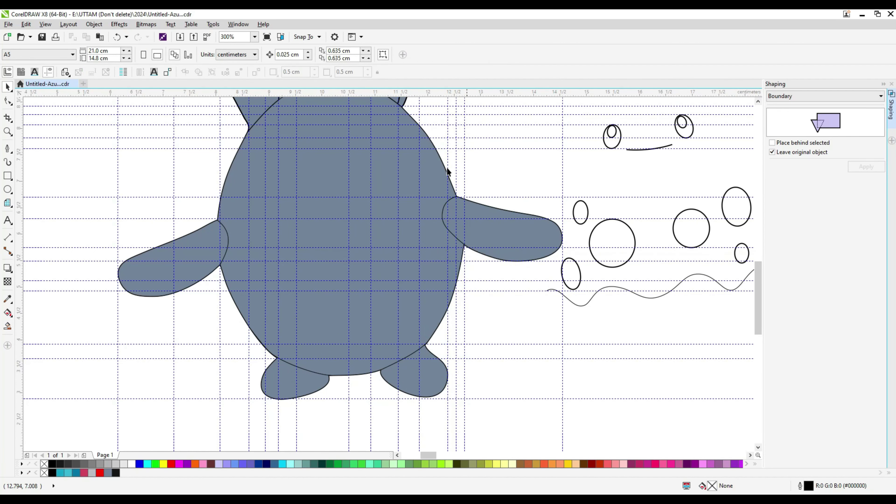
scroll(342, 347, down, 1)
scroll(330, 273, up, 1)
scroll(393, 265, down, 1)
double_click(393, 267)
click(7, 88)
click(304, 304)
shift+click(445, 294)
click(382, 299)
click(374, 317)
drag(310, 406, 452, 330)
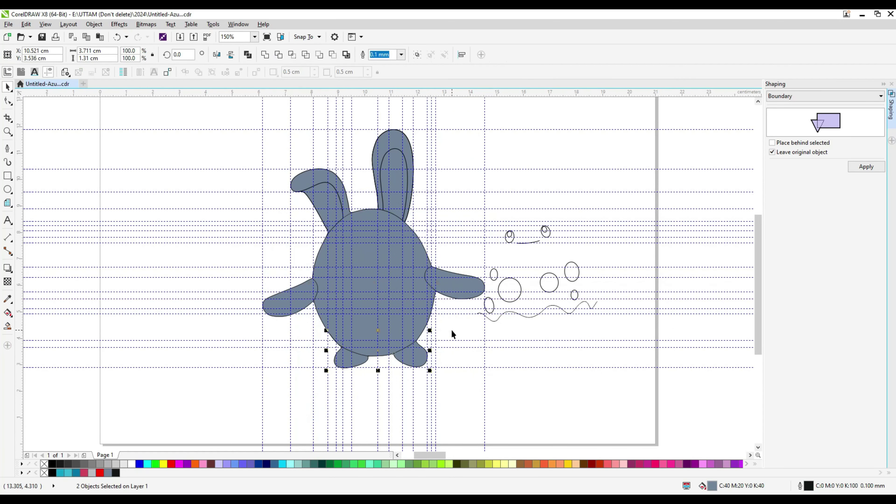
click(13, 105)
scroll(307, 332, up, 8)
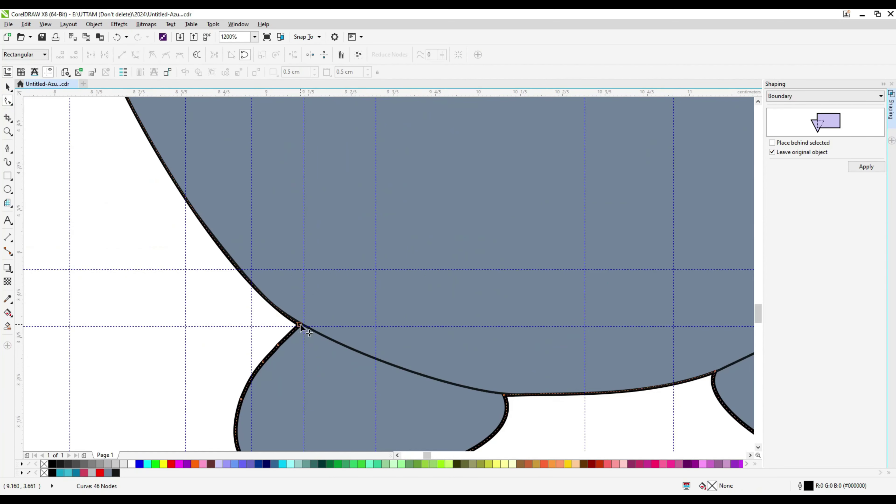
click(7, 87)
drag(305, 382, 271, 400)
key(ctrl+z)
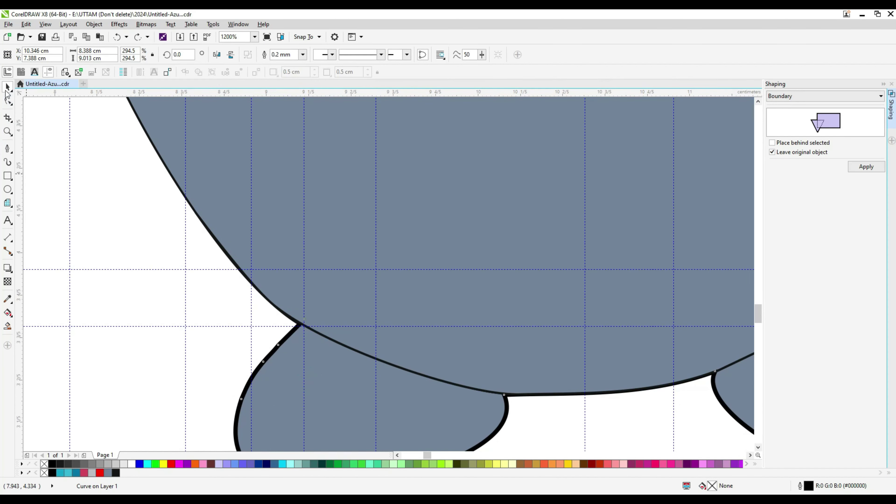
Pull the original full-character outline away from the filled shapes and delete it.
scroll(287, 415, down, 1)
click(397, 419)
drag(396, 418, 416, 419)
scroll(365, 407, down, 1)
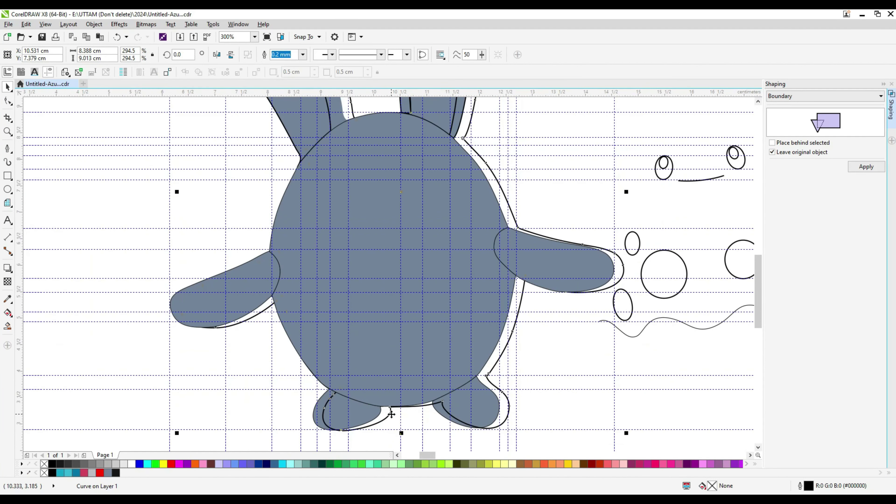
right_click(391, 414)
click(443, 262)
Set the outline of the folded outer ear shape to 0.2 mm.
click(335, 120)
click(303, 55)
click(292, 87)
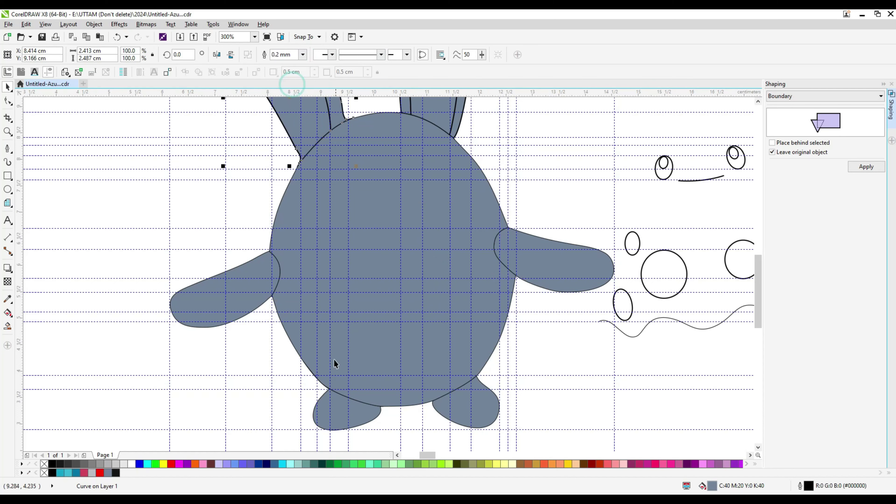
scroll(268, 303, down, 1)
scroll(255, 305, up, 1)
Try to bend the left arm's joint edge away from the body with the Shape tool.
click(269, 262)
key(F10)
scroll(276, 248, up, 2)
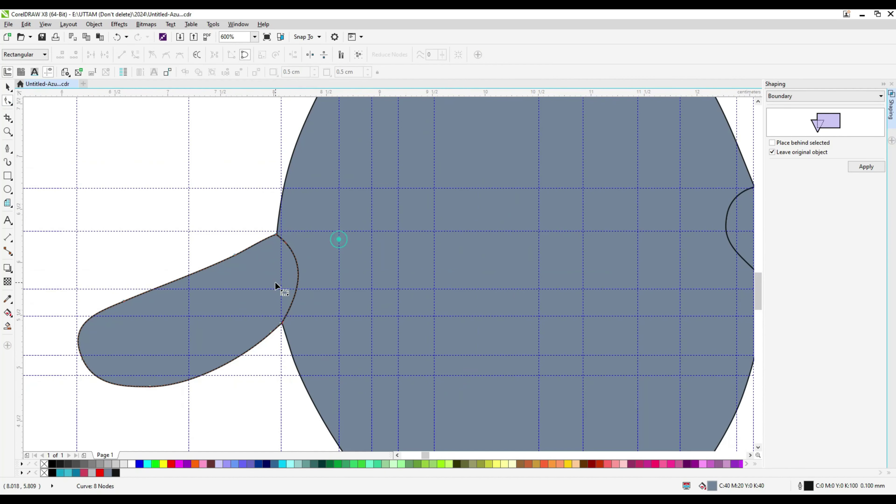
key(ctrl+z)
click(258, 292)
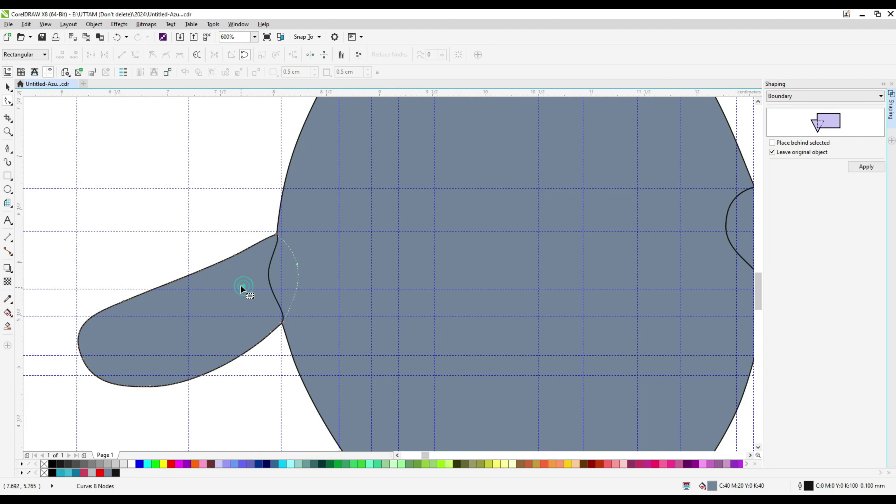
key(space)
scroll(201, 313, down, 1)
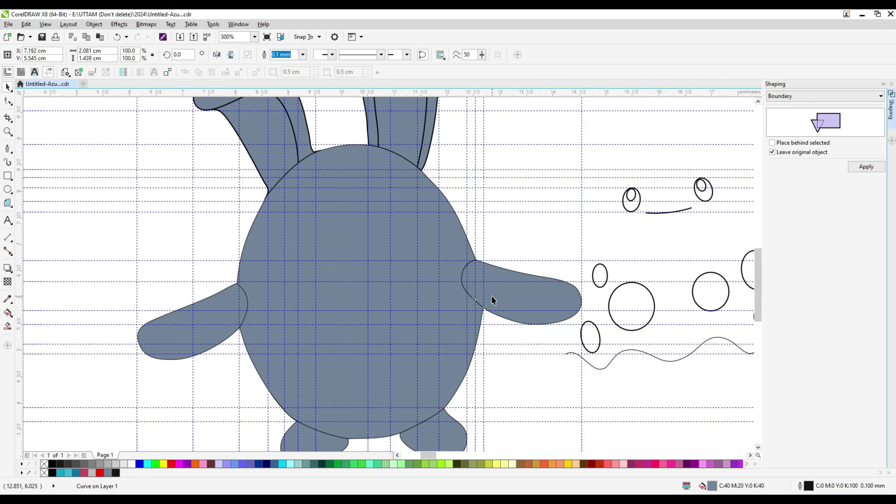
Reshape the body's edge behind the right-hand arm by pulling it under the arm and deleting surplus nodes at the joint.
click(8, 101)
scroll(488, 293, up, 1)
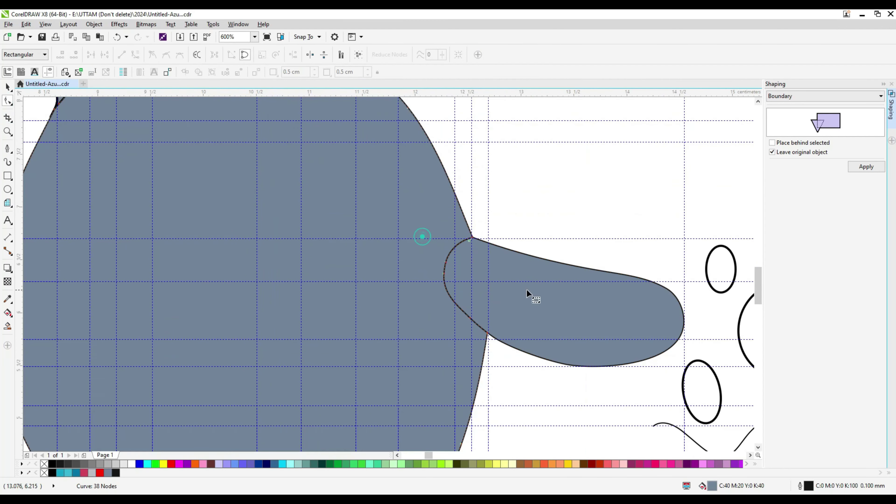
drag(444, 267, 485, 290)
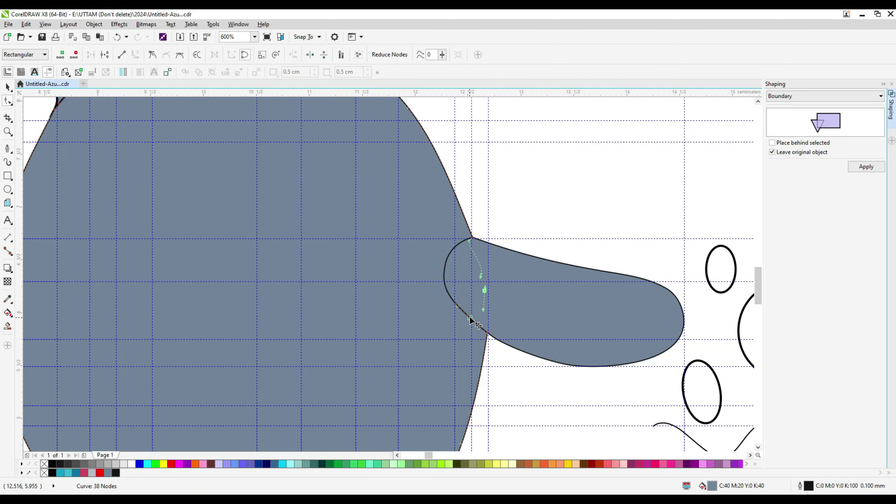
key(Delete)
scroll(487, 339, up, 1)
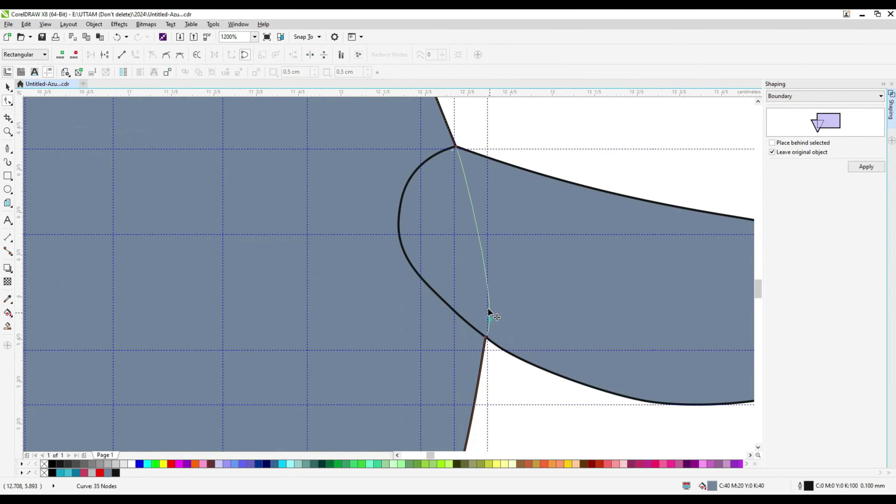
key(Delete)
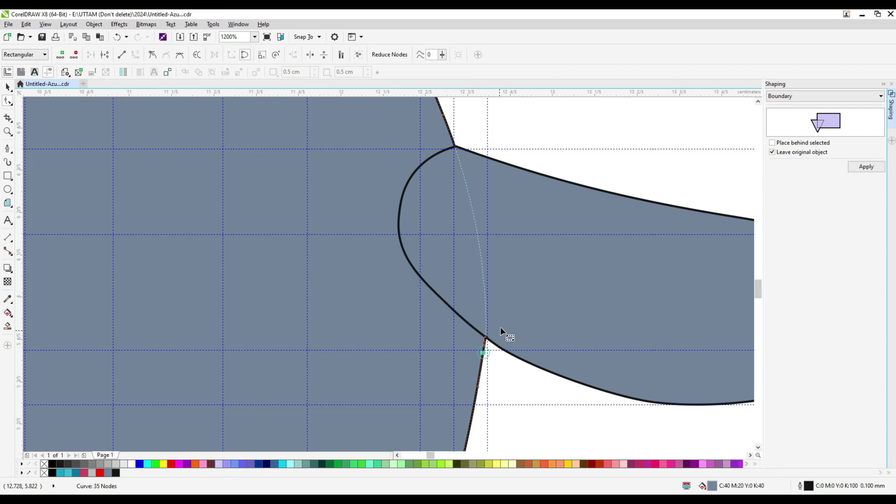
key(Delete)
scroll(500, 328, down, 4)
scroll(255, 263, up, 3)
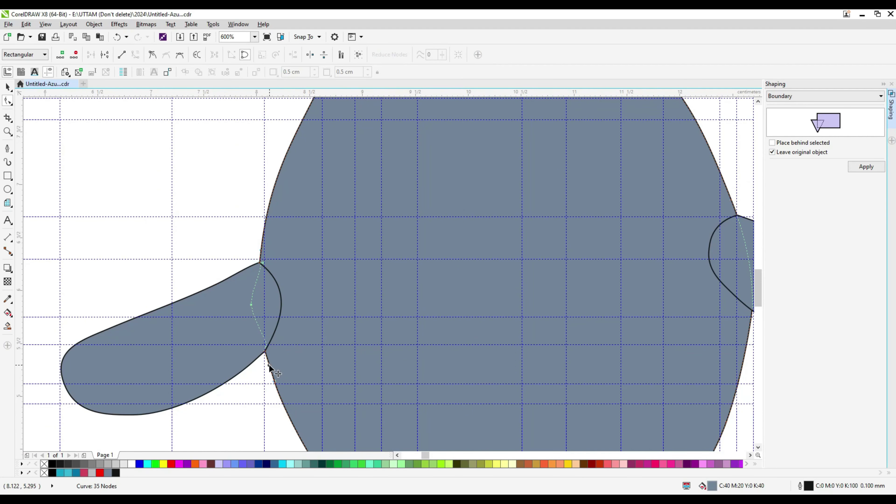
scroll(224, 334, down, 1)
key(space)
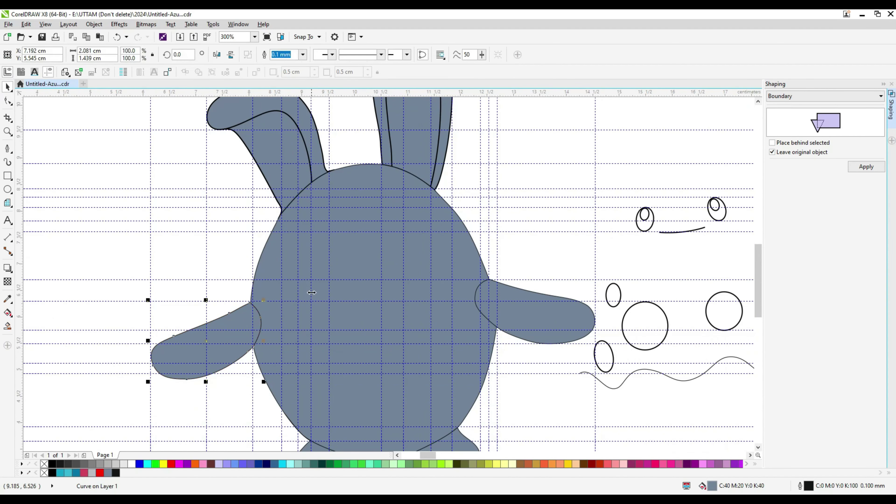
Try to pull the left-hand foot away from the body's lower edge, and undo the move.
key(F10)
scroll(200, 226, down, 2)
scroll(260, 311, up, 6)
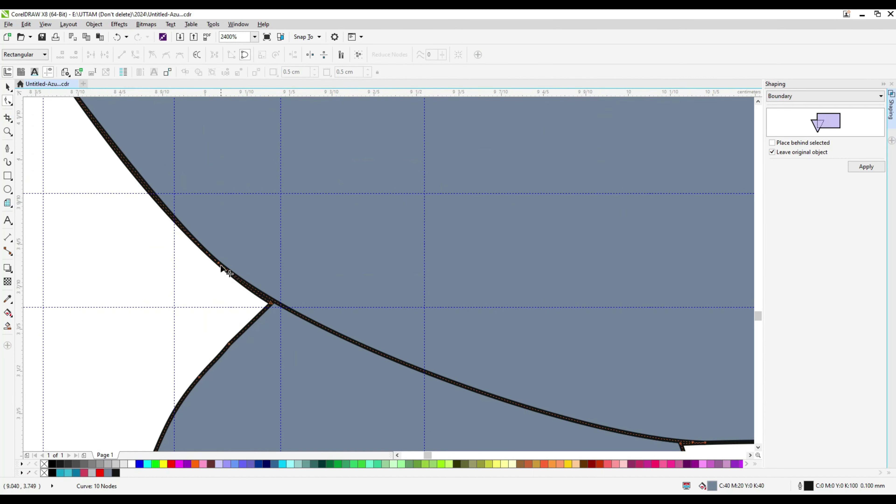
key(space)
drag(280, 326, 267, 371)
key(ctrl+z)
scroll(264, 370, down, 1)
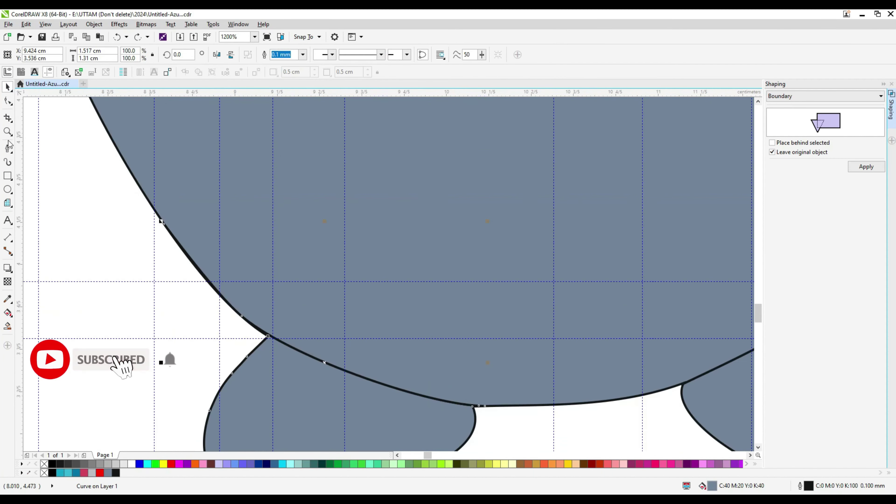
Delete the surplus nodes along the left-hand foot's upper edge where it overlaps the body outline.
key(space)
drag(164, 225, 300, 232)
key(Delete)
drag(242, 317, 289, 307)
key(Delete)
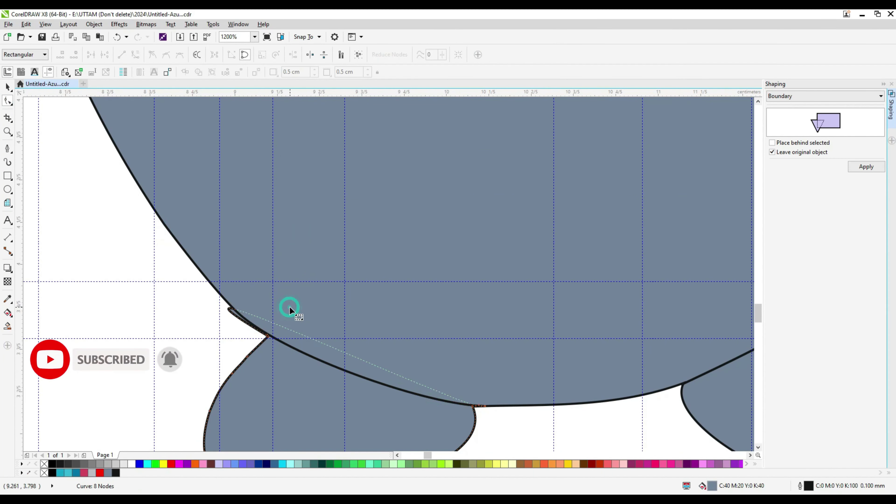
drag(229, 309, 298, 296)
key(Delete)
Add nodes near both ends of the left-hand foot's upper edge and pull that edge up underneath the body.
double_click(261, 331)
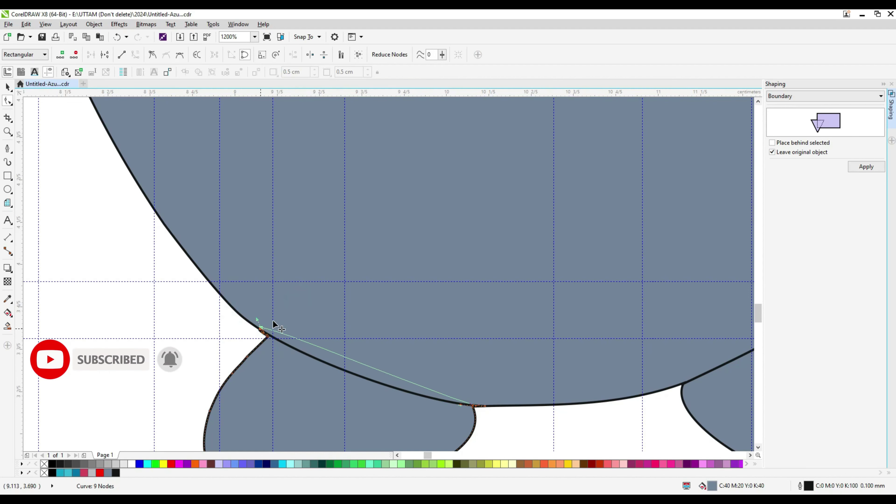
drag(261, 329, 290, 311)
double_click(455, 396)
drag(455, 395, 451, 337)
key(Delete)
key(Delete)
Reshape the right-hand foot's upper edge with the Shape tool so that it extends up underneath the body.
scroll(283, 346, down, 1)
scroll(516, 366, up, 1)
click(516, 366)
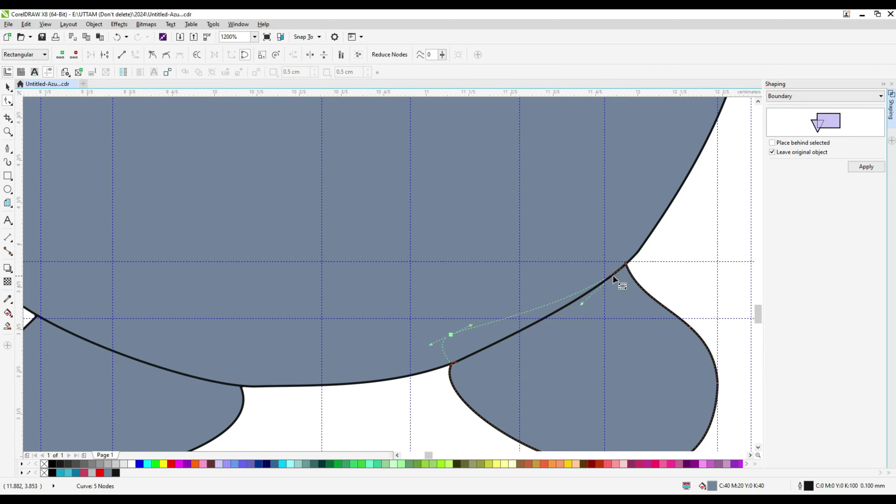
drag(613, 279, 596, 246)
scroll(622, 266, up, 1)
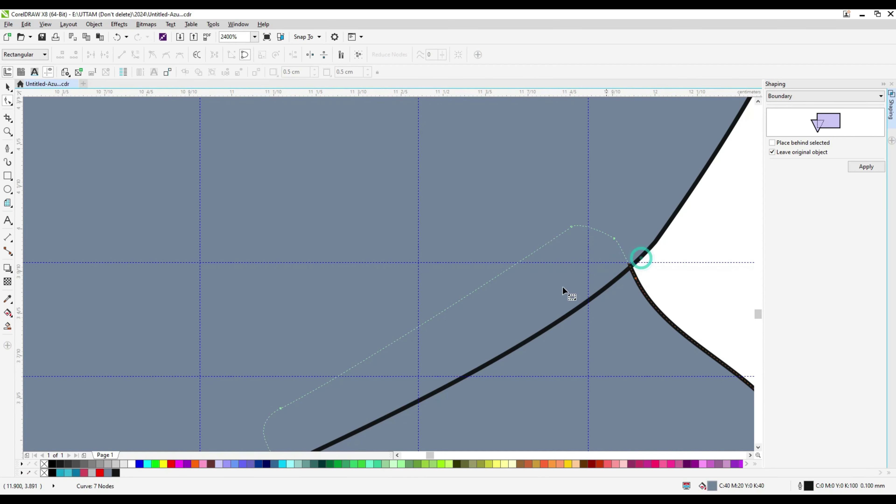
scroll(512, 272, down, 1)
scroll(397, 374, up, 1)
Try to delete a node at the inner upper corner of the right-hand foot, and undo the deletion.
double_click(395, 374)
drag(425, 340, 363, 374)
key(Delete)
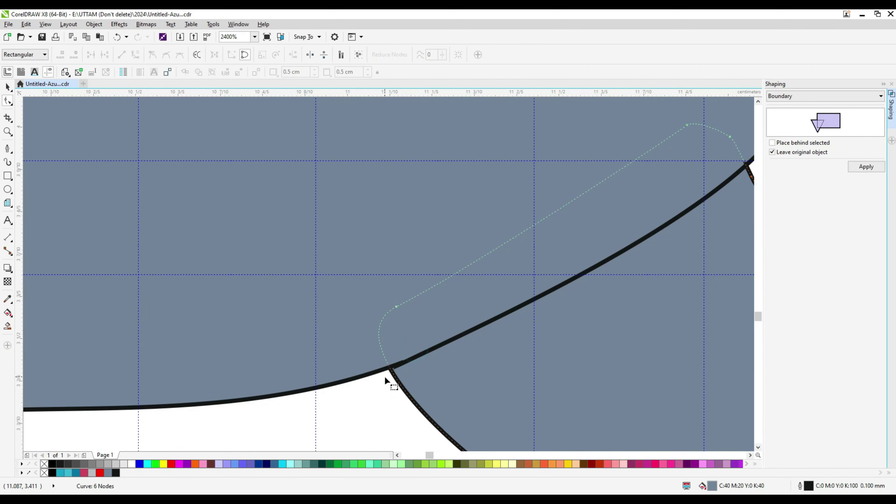
key(ctrl+z)
scroll(400, 339, down, 2)
key(space)
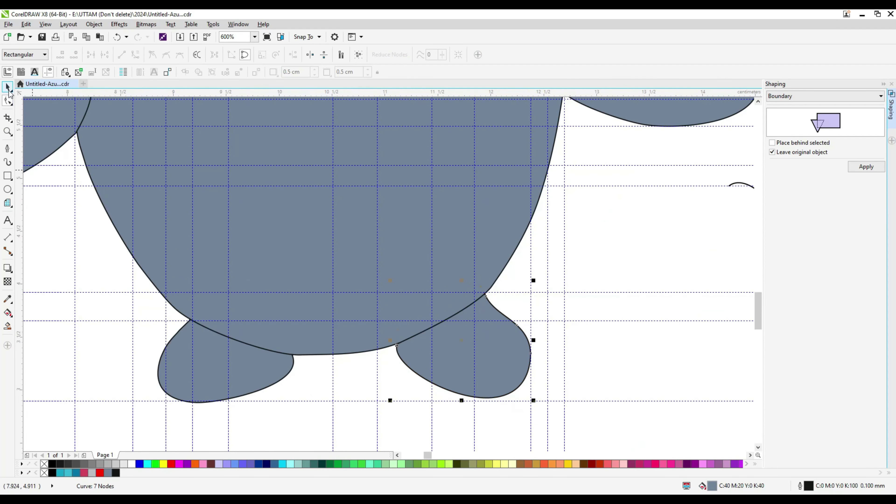
Smooth the body's lower curve by deleting its surplus nodes above the feet.
key(F10)
click(174, 284)
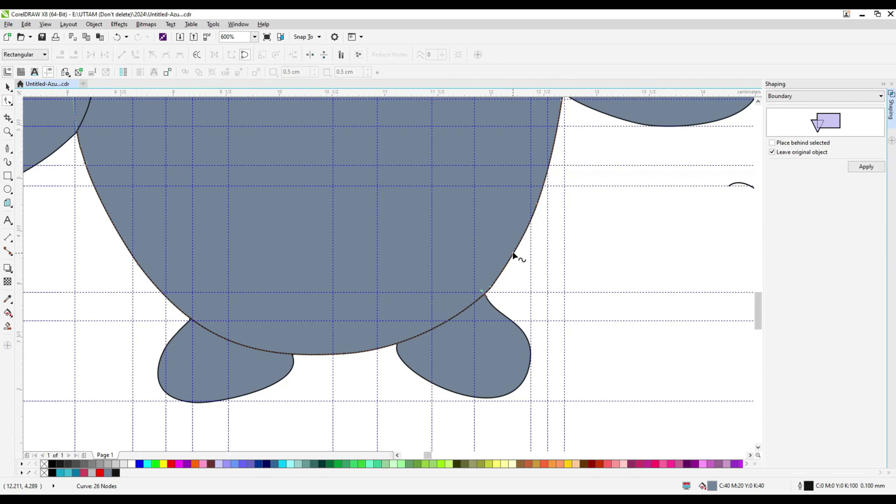
key(Delete)
scroll(500, 315, down, 1)
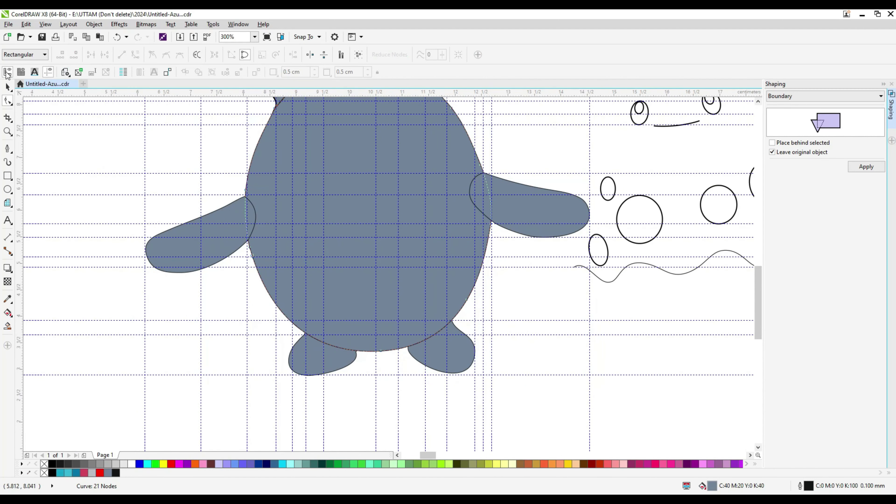
Select the loose eyes, mouth, spots and wavy line together and move them onto the body.
click(8, 87)
scroll(371, 323, down, 1)
click(438, 188)
drag(439, 189, 617, 333)
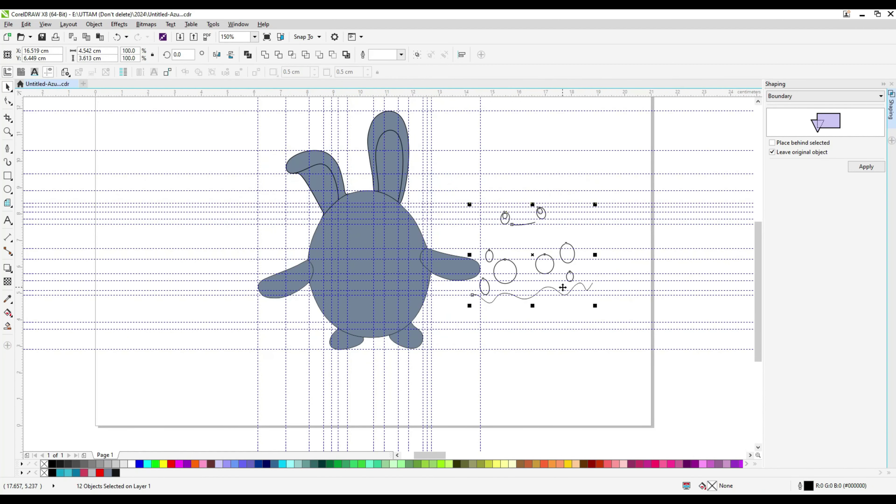
drag(533, 254, 364, 253)
scroll(337, 288, up, 1)
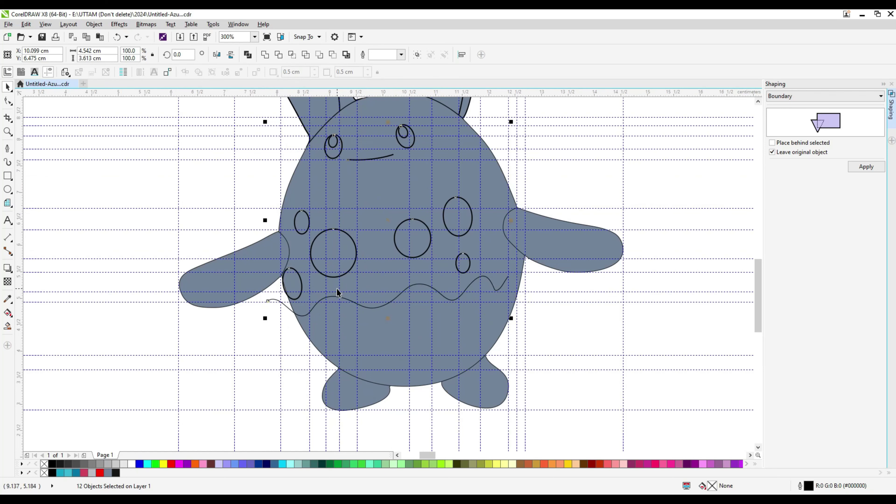
Nudge the face, spots and wavy line sideways until they sit centred across the body.
key(Right)
key(Right)
key(Right)
key(Right)
key(Right)
key(Right)
key(Right)
key(Right)
key(Right)
key(Right)
key(Right)
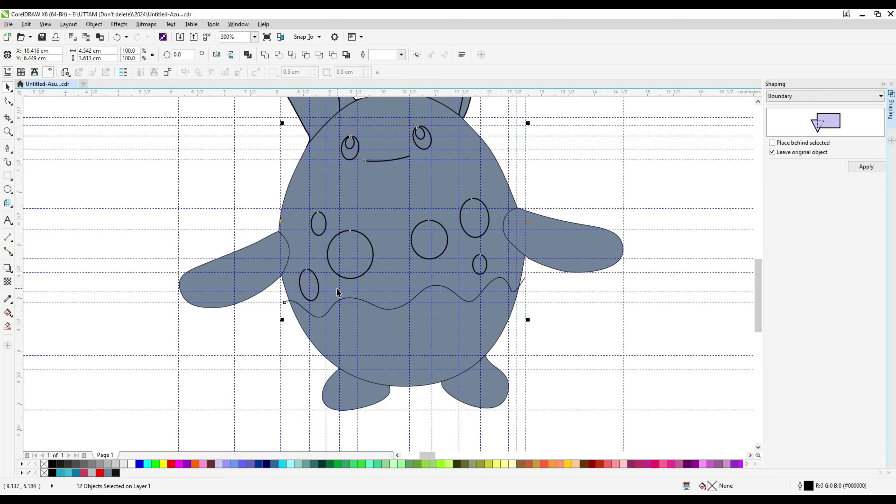
scroll(352, 173, up, 3)
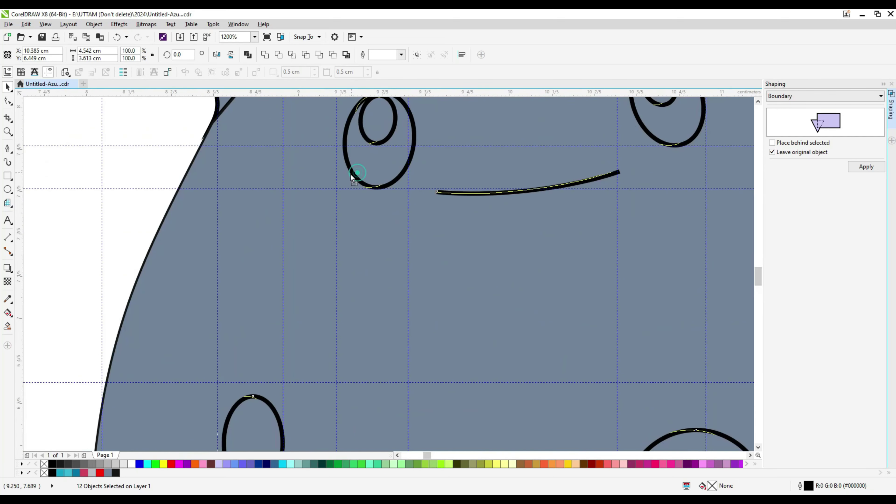
drag(351, 173, 346, 172)
scroll(346, 172, down, 3)
click(225, 209)
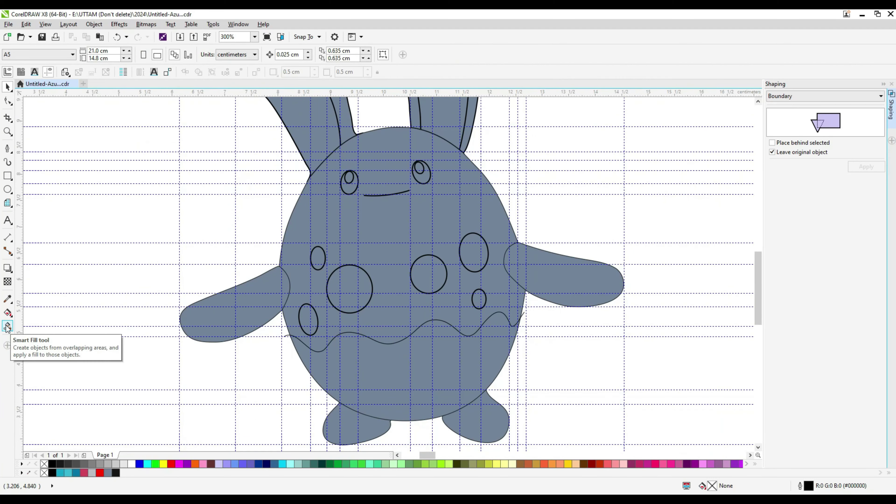
Smart-fill the lower body below the wavy line and remove the original wavy line from the body.
click(9, 327)
click(380, 374)
click(7, 87)
click(571, 347)
drag(284, 336, 197, 231)
right_click(196, 231)
click(219, 339)
click(381, 369)
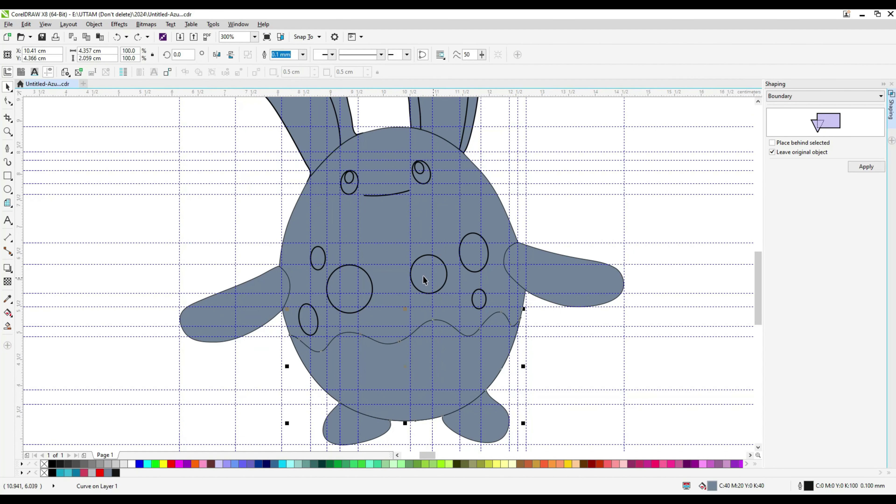
Set the mouth curve's outline width to 0.4 mm.
click(386, 196)
click(302, 55)
click(284, 92)
click(302, 56)
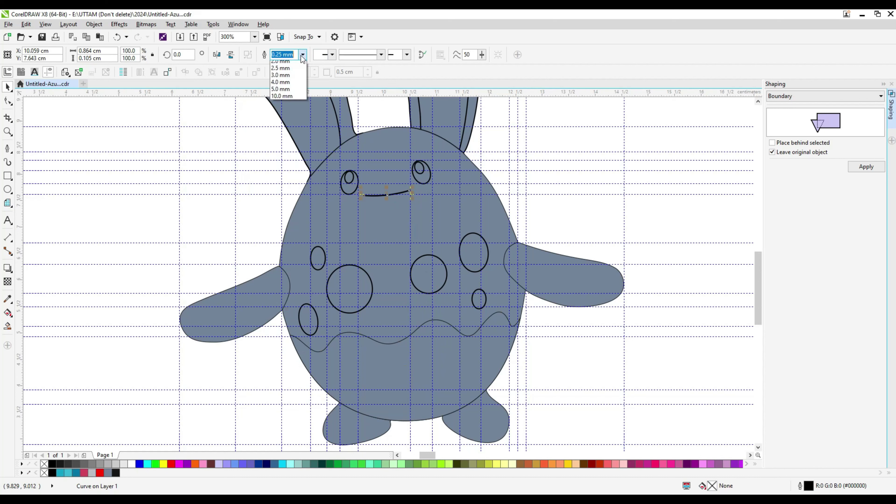
click(280, 96)
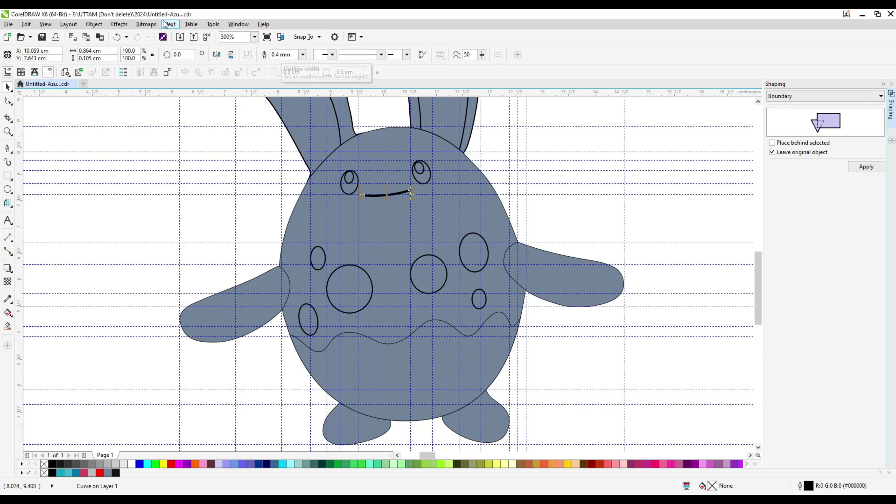
Convert the mouth's outline to an object and round both of its ends with the Shape tool.
click(94, 24)
click(127, 226)
key(F10)
scroll(364, 194, up, 2)
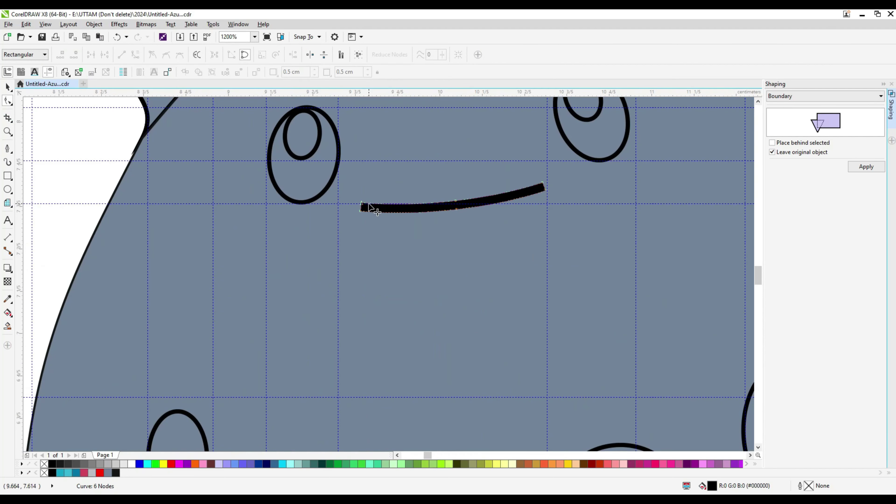
click(354, 196)
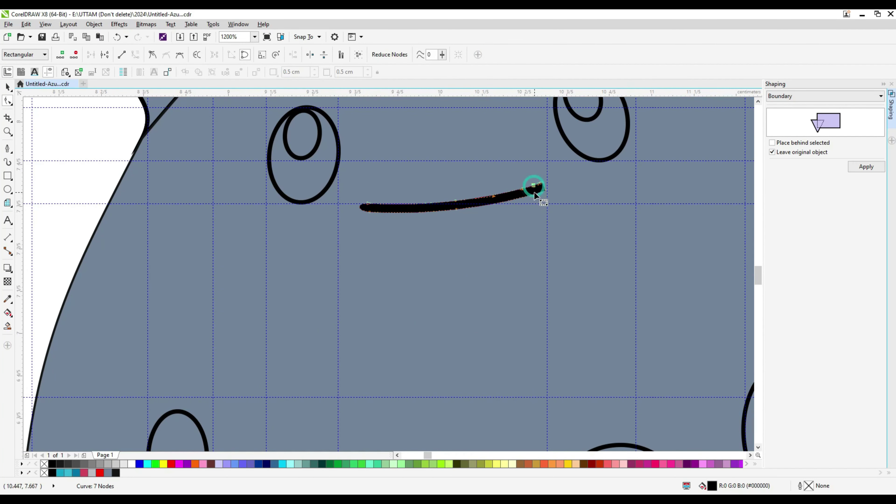
scroll(536, 190, up, 1)
scroll(420, 256, down, 1)
Draw a circular nose about 0.1 cm wide above the mouth, fill it black and remove its outline.
key(F7)
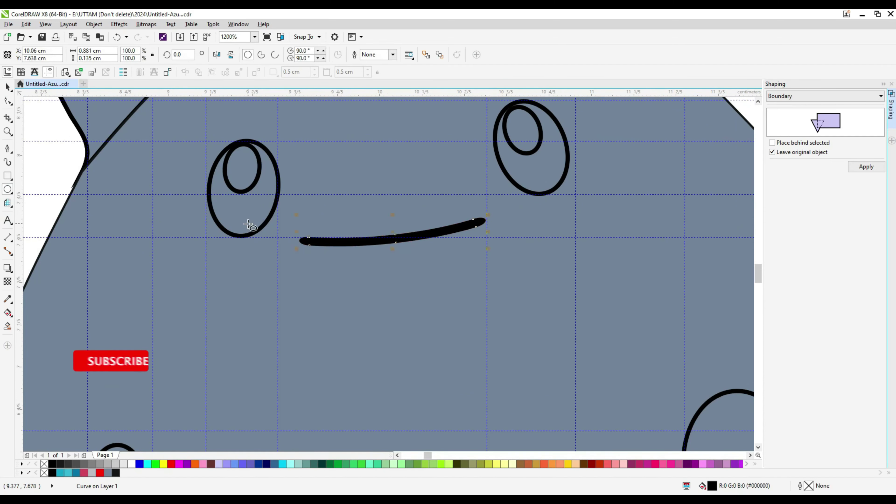
drag(378, 184, 403, 208)
click(52, 466)
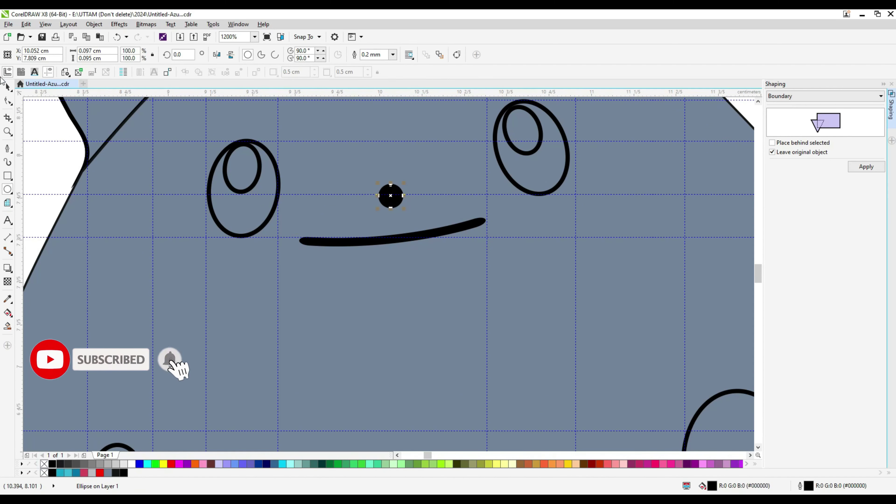
click(392, 56)
click(377, 64)
scroll(346, 204, down, 1)
click(132, 182)
scroll(316, 206, down, 1)
click(460, 198)
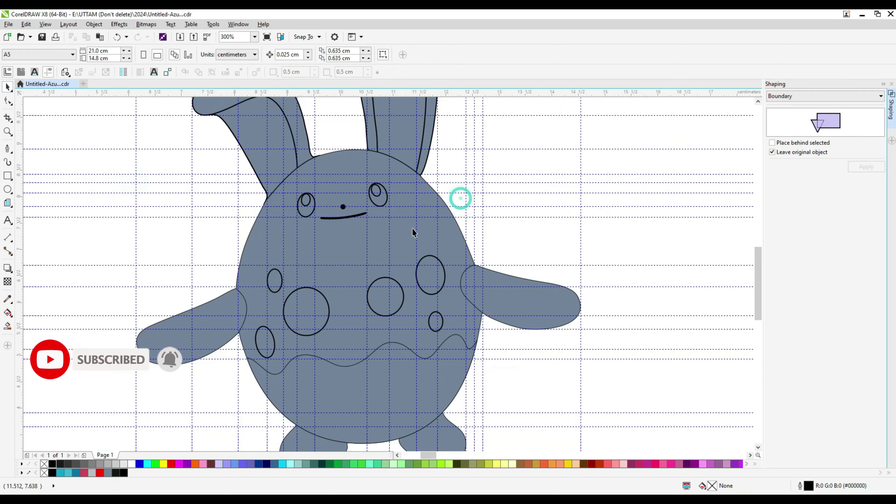
Select all parts of the character except the mouth and the nose.
scroll(354, 278, down, 1)
drag(177, 116, 467, 410)
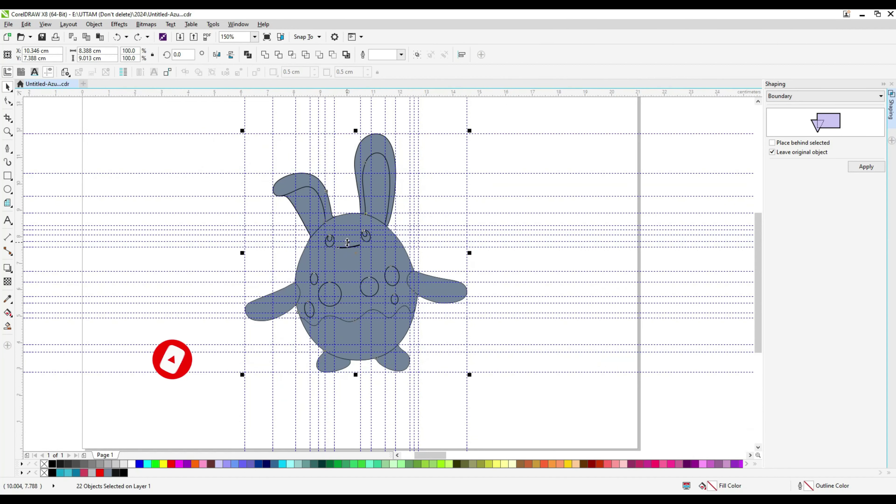
scroll(348, 242, up, 1)
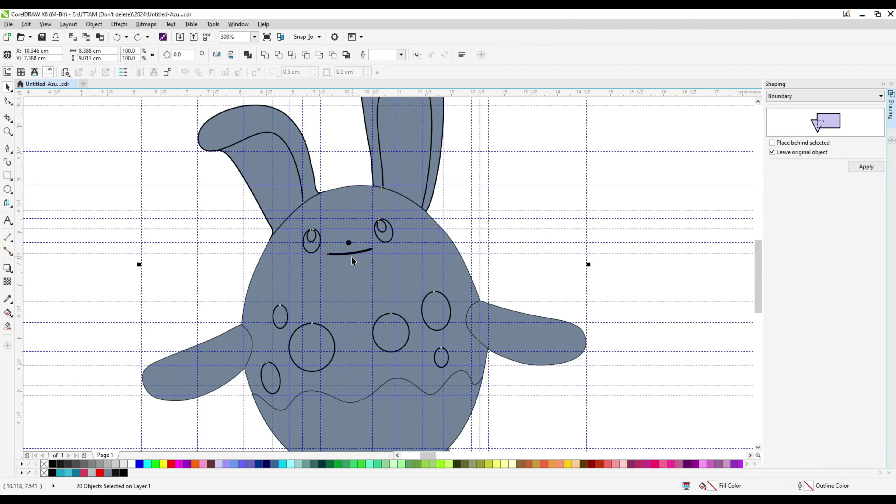
shift+click(362, 267)
Try to clean up the body's edge beside the folded ear by adding and removing nodes.
scroll(289, 245, up, 3)
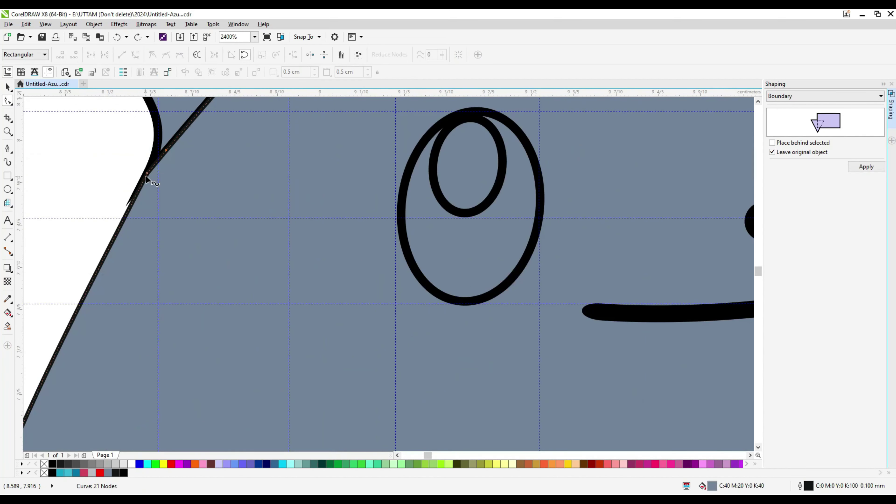
click(148, 166)
double_click(114, 240)
drag(129, 174, 153, 186)
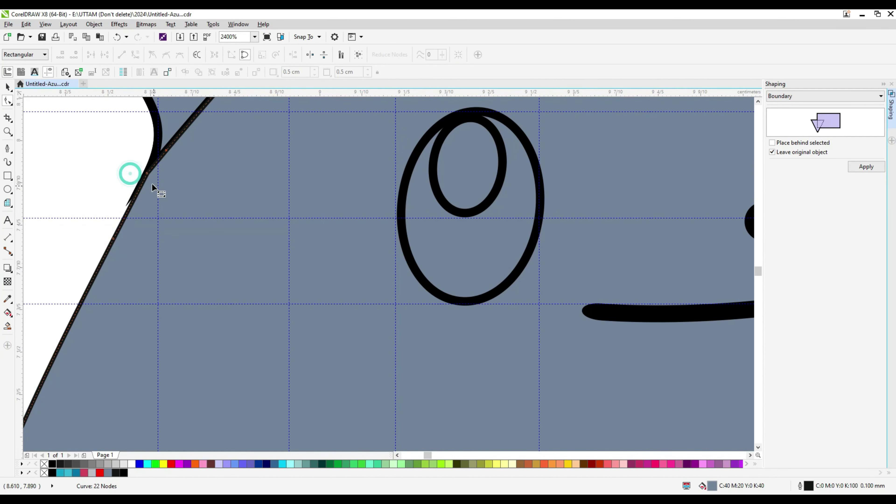
click(155, 151)
double_click(147, 174)
key(ctrl+z)
Try to move the folded ear's lower filled piece away from the head, and undo the move.
scroll(224, 259, down, 2)
click(7, 88)
drag(241, 162, 174, 198)
key(ctrl+z)
key(ctrl+z)
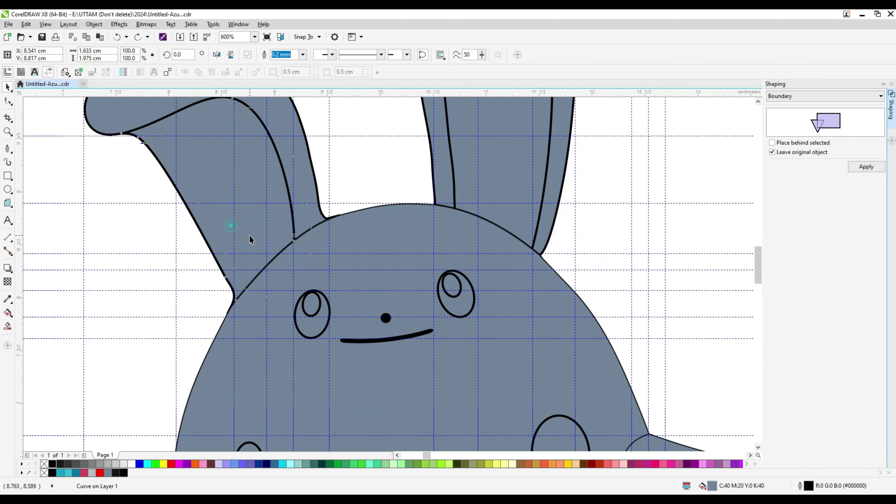
Reshape the base of the folded ear and its inner piece by repositioning and removing nodes along the head joint.
double_click(299, 178)
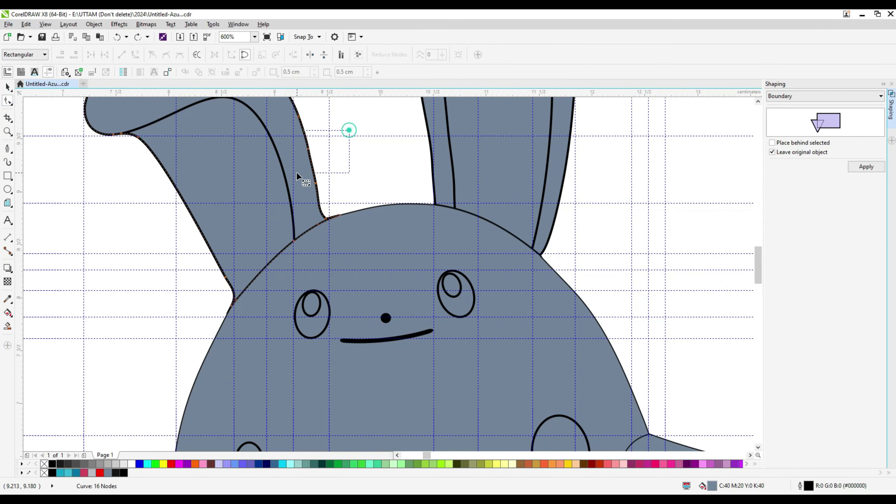
scroll(326, 220, up, 1)
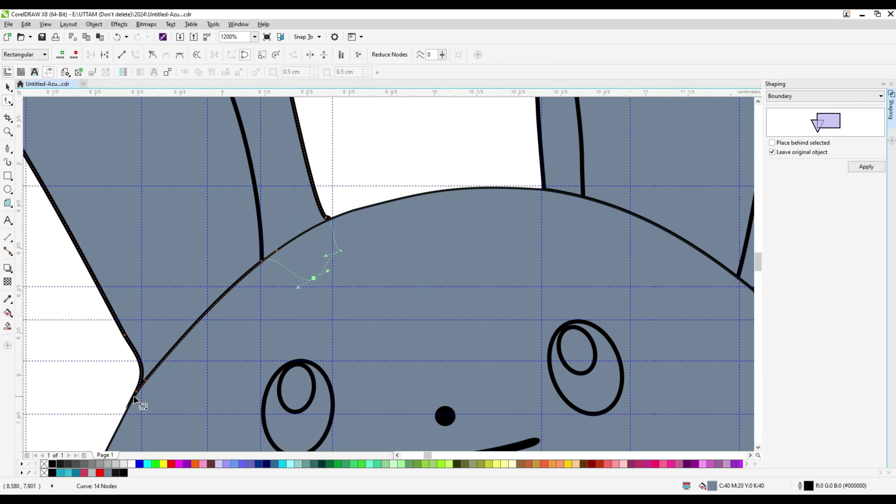
double_click(141, 371)
drag(136, 391, 177, 398)
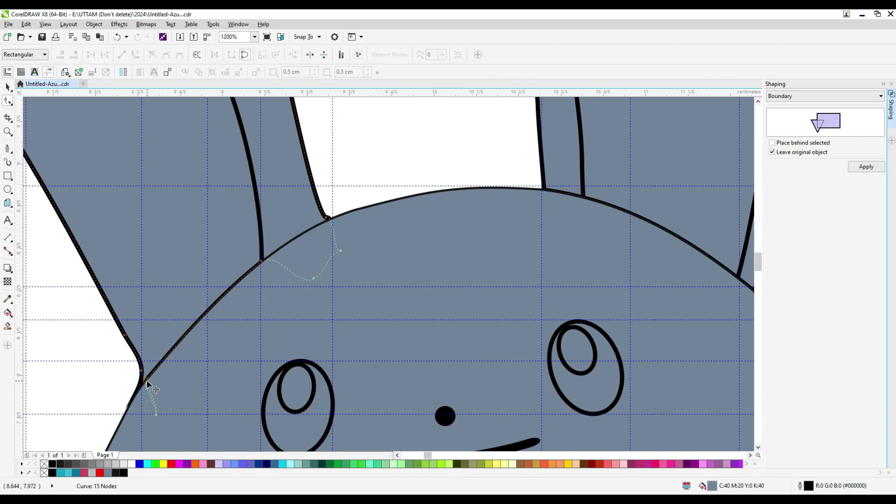
click(137, 388)
click(134, 351)
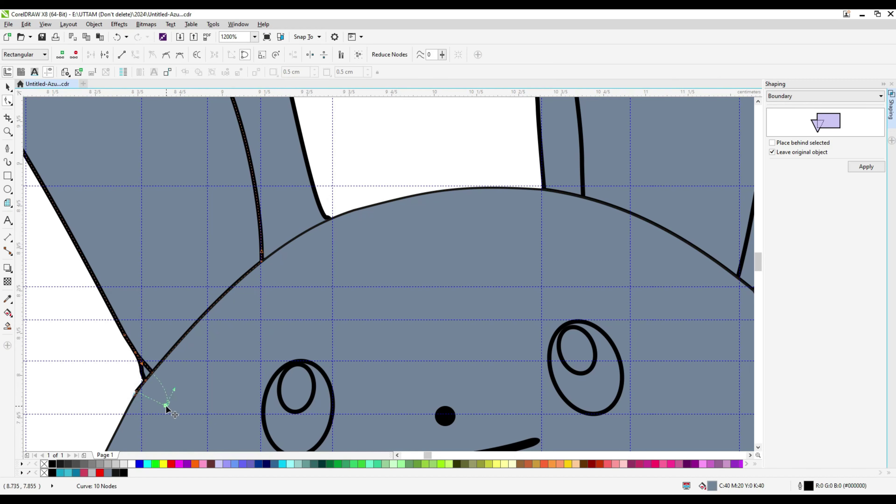
scroll(291, 225, down, 4)
Set the inner ear piece's outline to hairline and remove surplus nodes from the folded ear's lower edge near the head.
key(space)
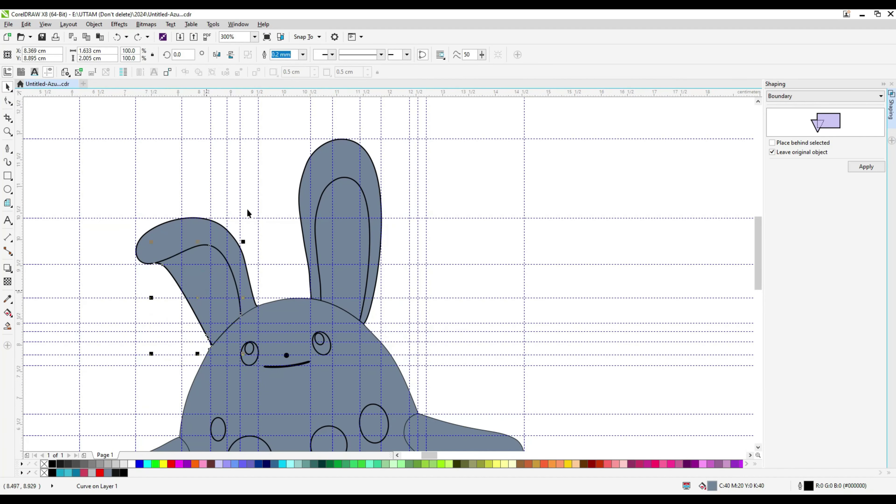
click(303, 55)
click(206, 285)
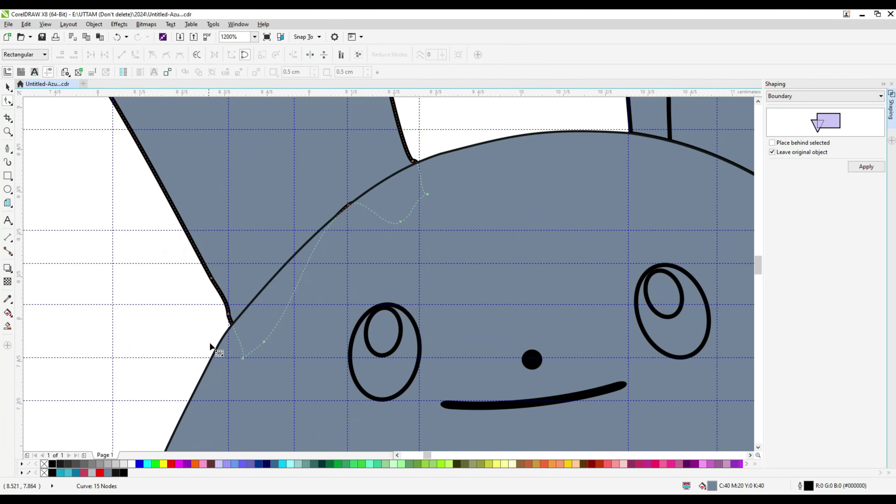
drag(208, 322, 245, 271)
key(Delete)
key(Delete)
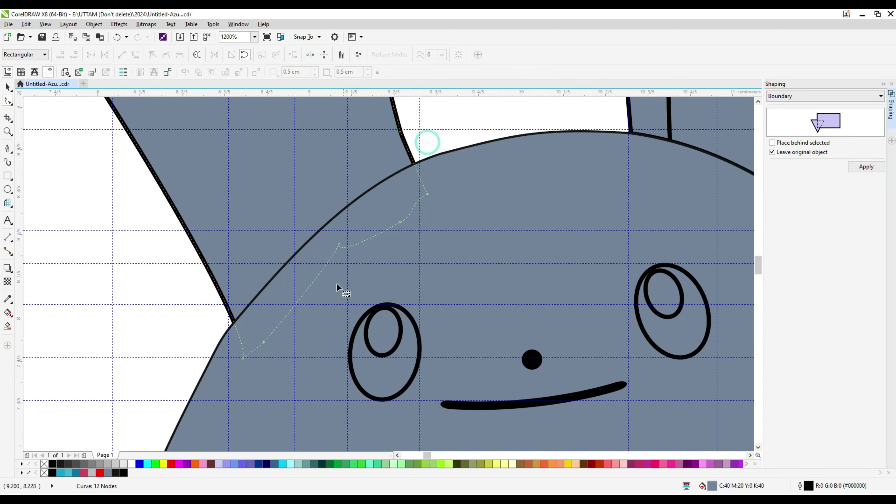
Smooth the folded ear's outer curve by deleting surplus nodes along its upper and right-hand edge.
scroll(357, 263, down, 3)
scroll(333, 257, down, 1)
scroll(341, 182, up, 1)
drag(319, 220, 360, 180)
key(Delete)
key(ctrl+z)
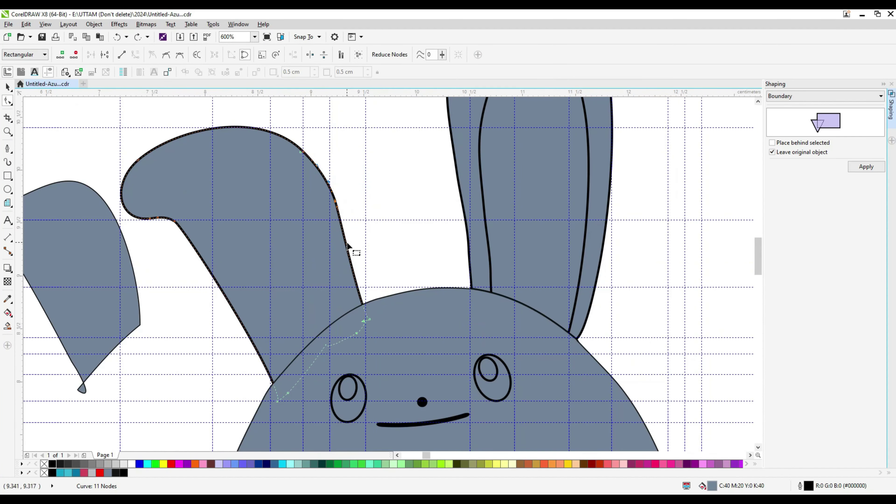
drag(353, 135, 293, 212)
key(Delete)
double_click(345, 240)
double_click(231, 126)
click(246, 105)
Remove the fill from the inner ear piece beside the character and place it back over the folded ear.
click(86, 220)
key(space)
click(43, 463)
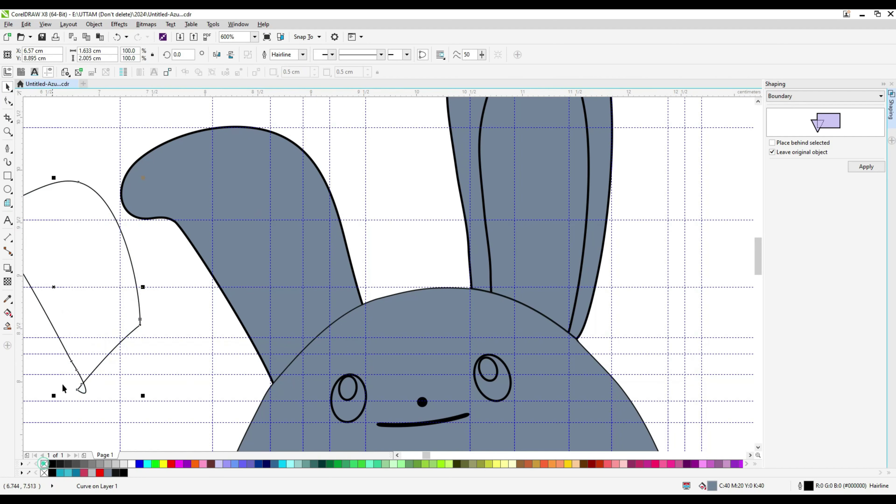
drag(63, 346, 251, 331)
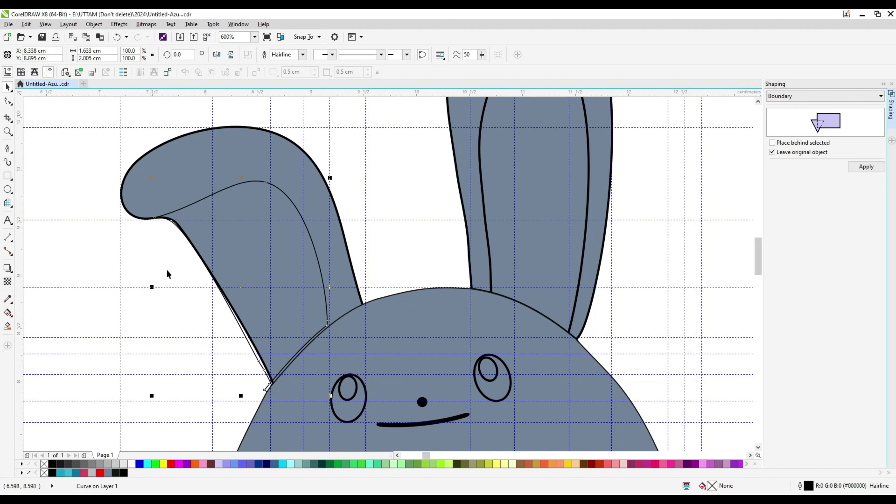
Tuck the inner ear outline's base under the head and fill the enclosed inner ear area with Smart Fill.
click(8, 102)
scroll(325, 333, up, 1)
drag(329, 316, 332, 344)
key(ctrl+z)
scroll(230, 430, down, 1)
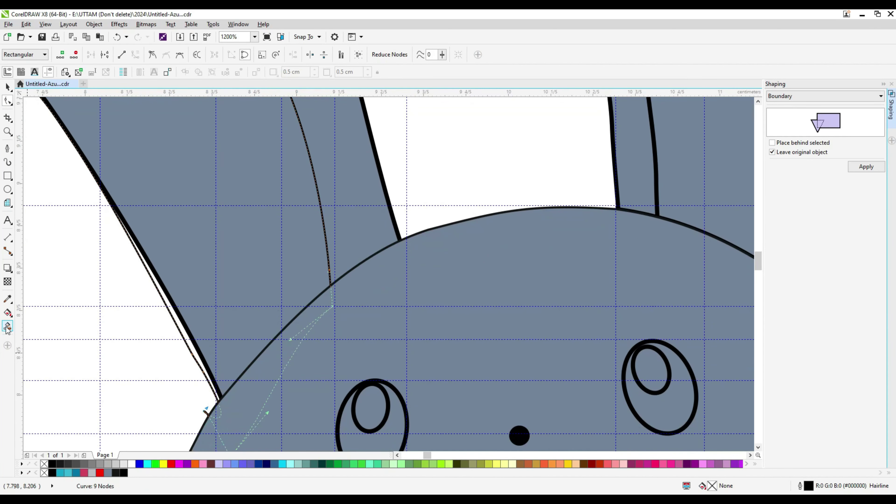
click(8, 327)
click(190, 228)
Move the old unfilled inner ear outline off the folded ear and delete it.
click(8, 87)
drag(208, 381, 170, 386)
right_click(170, 386)
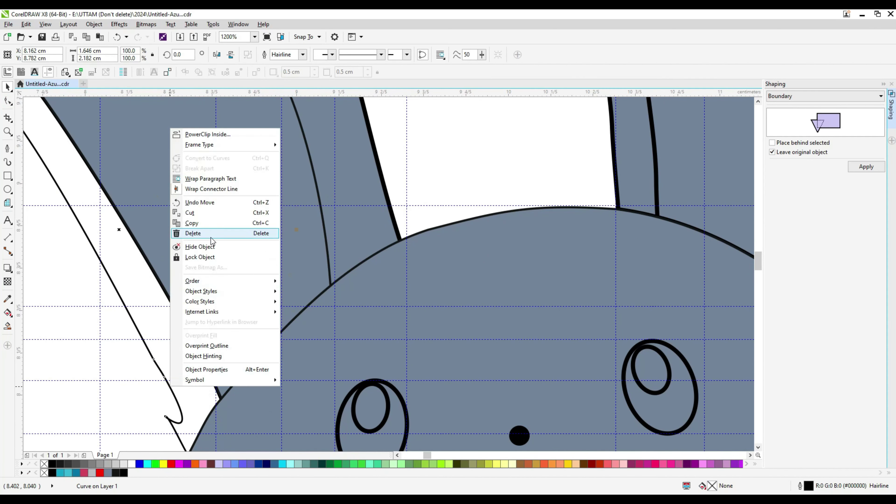
click(272, 279)
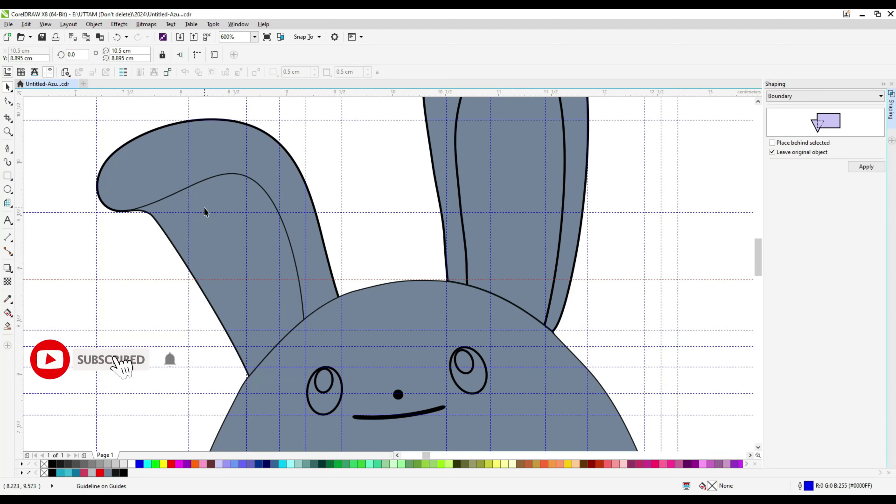
Refine the new inner ear piece's curve near the folded tip by adjusting and deleting nodes.
click(7, 101)
scroll(127, 213, up, 4)
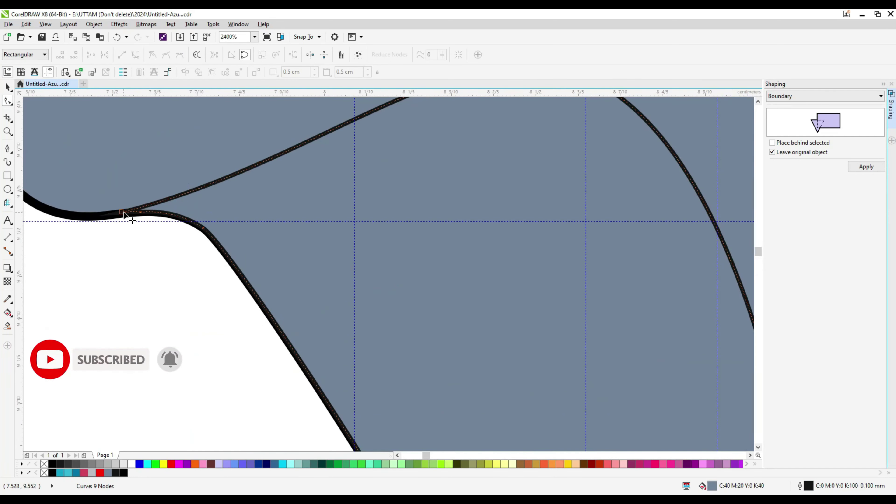
drag(206, 198, 196, 186)
drag(140, 211, 160, 211)
drag(197, 186, 252, 182)
scroll(280, 269, down, 1)
key(Delete)
click(449, 183)
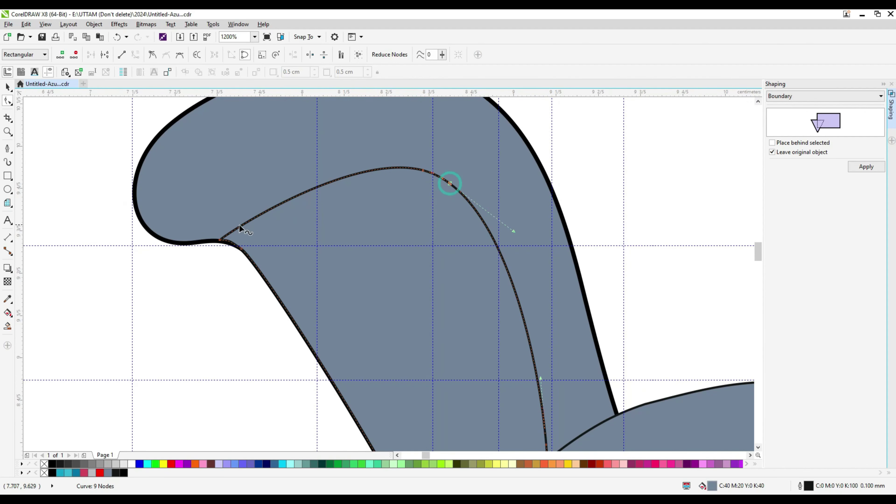
drag(242, 225, 261, 224)
scroll(232, 257, down, 1)
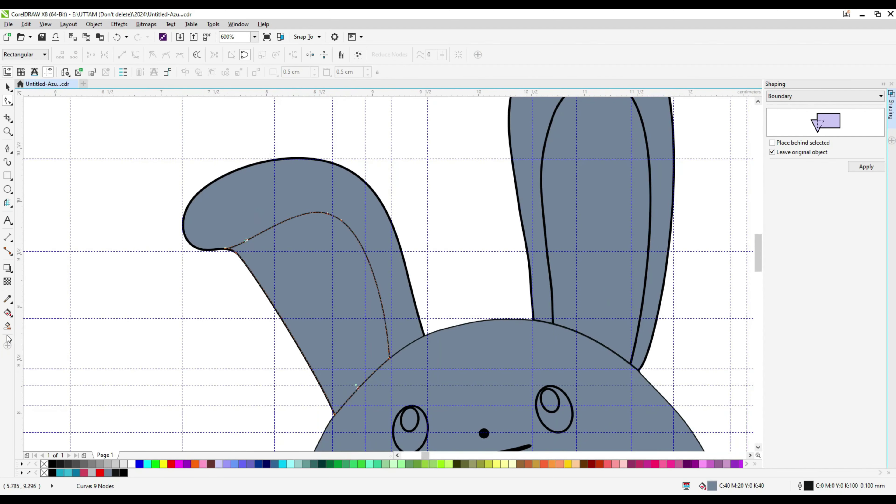
Fill the folded ear's outer band with Smart Fill and move the new piece aside.
click(7, 326)
click(239, 217)
click(225, 212)
key(space)
drag(244, 194, 445, 189)
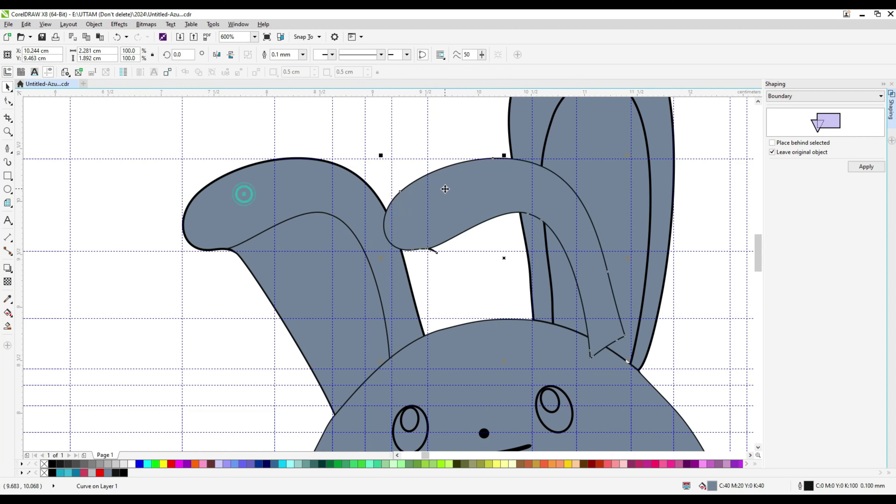
key(ctrl+z)
Delete the lower inner ear piece and place the new outer band back onto the folded ear.
drag(328, 201, 215, 286)
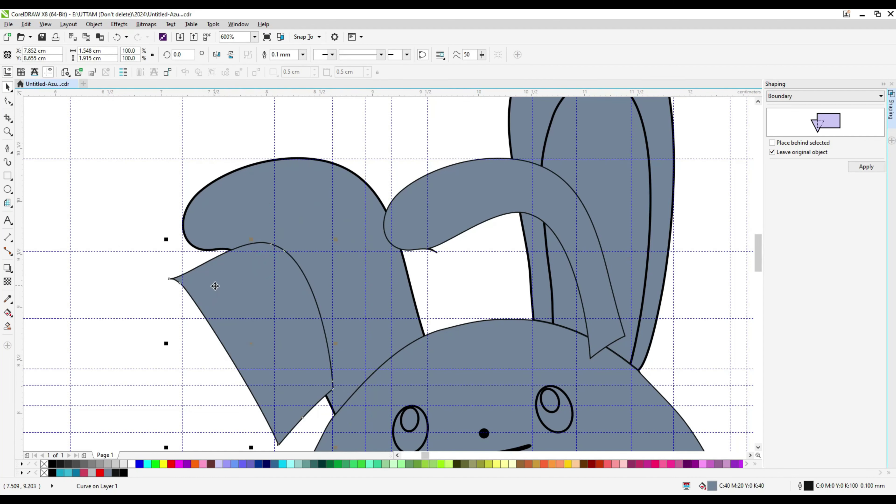
key(Delete)
drag(445, 204, 248, 229)
Clean up the stray corner at the outer band's tip by editing its nodes.
key(F10)
click(222, 265)
scroll(222, 267, up, 1)
click(250, 221)
click(254, 191)
scroll(284, 229, down, 1)
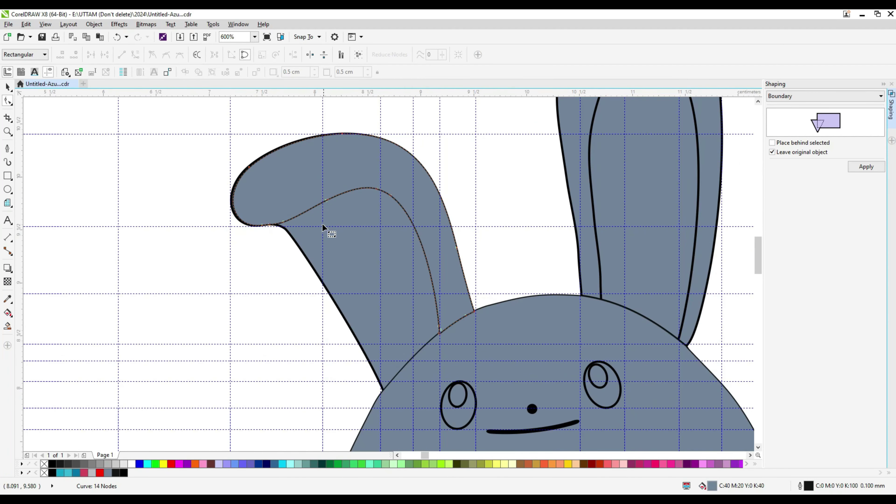
Adjust the outer band's lower curve near the ear tip, and try deleting the nodes at the joint.
scroll(324, 219, up, 2)
drag(226, 223, 159, 227)
key(ctrl+z)
click(303, 252)
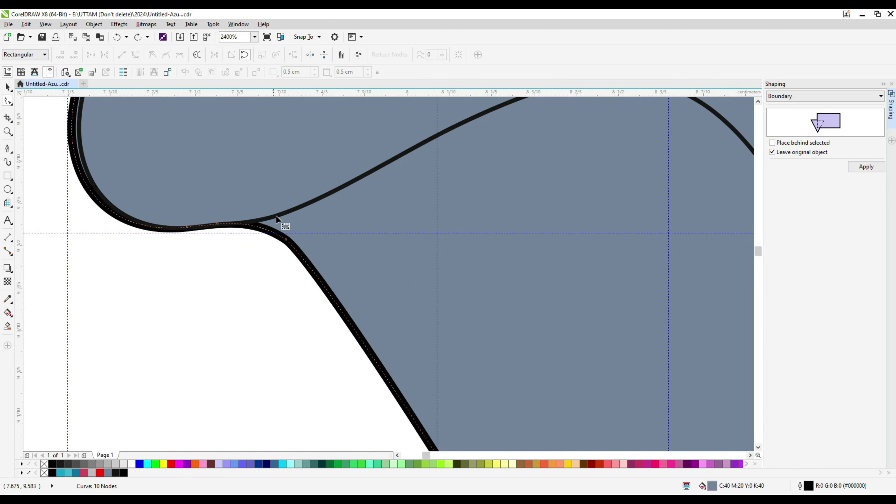
click(279, 215)
drag(280, 214, 320, 198)
drag(181, 216, 249, 267)
key(Delete)
key(ctrl+z)
Remove surplus nodes at the outer band's tip and fit its upper edge to the folded ear's outline.
double_click(107, 200)
drag(107, 200, 98, 199)
drag(147, 216, 237, 262)
key(Delete)
double_click(176, 232)
scroll(193, 221, down, 1)
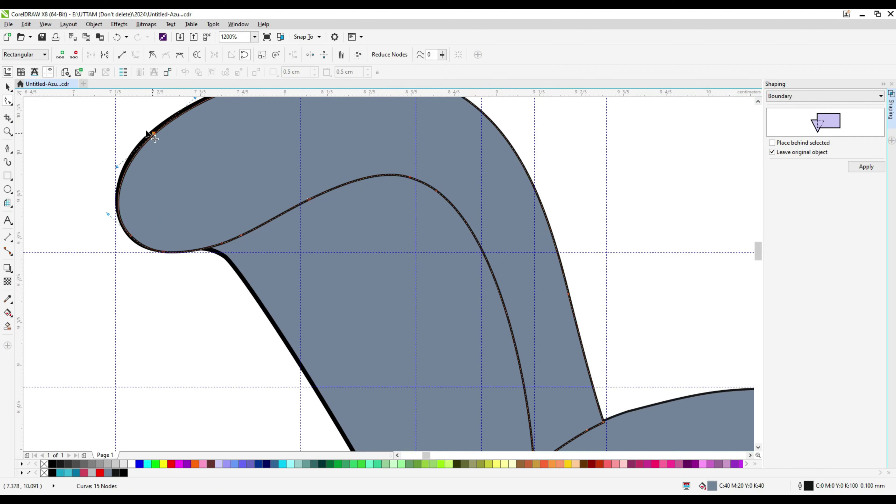
scroll(144, 134, down, 1)
scroll(200, 195, up, 1)
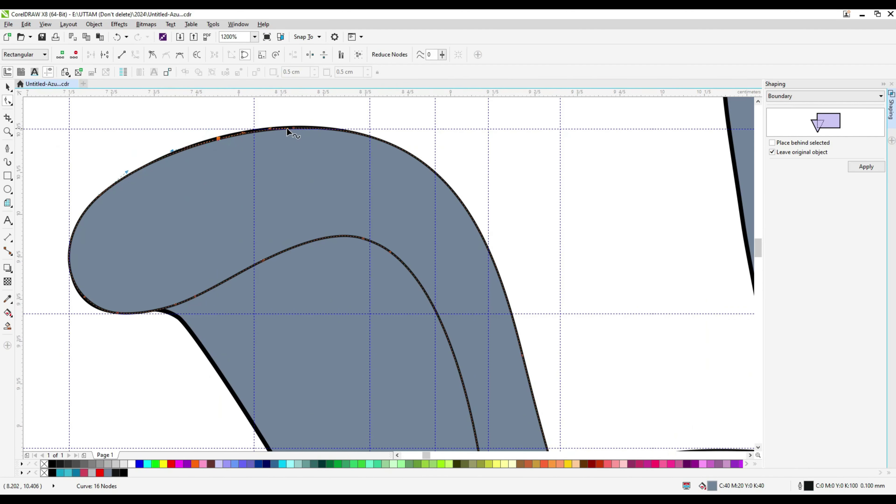
Pull the underlying ear shape's nodes at the folded tip inward, beneath the outer band.
click(228, 219)
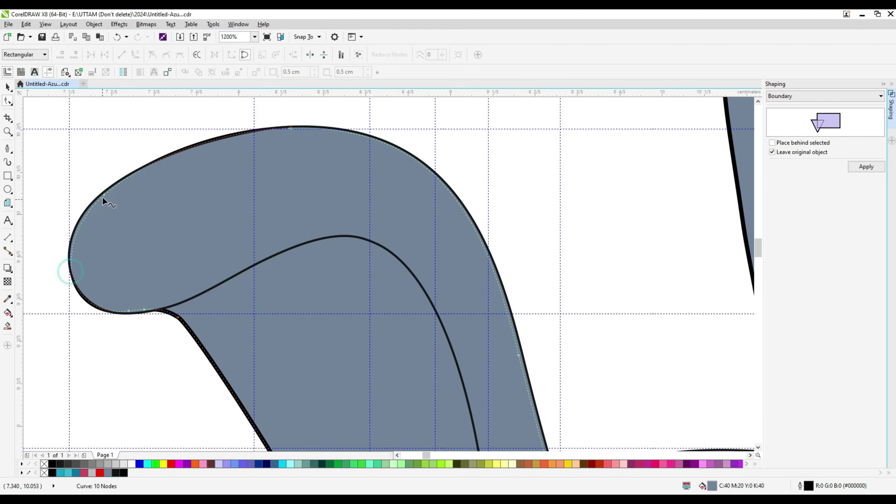
drag(104, 194, 122, 204)
drag(87, 301, 124, 311)
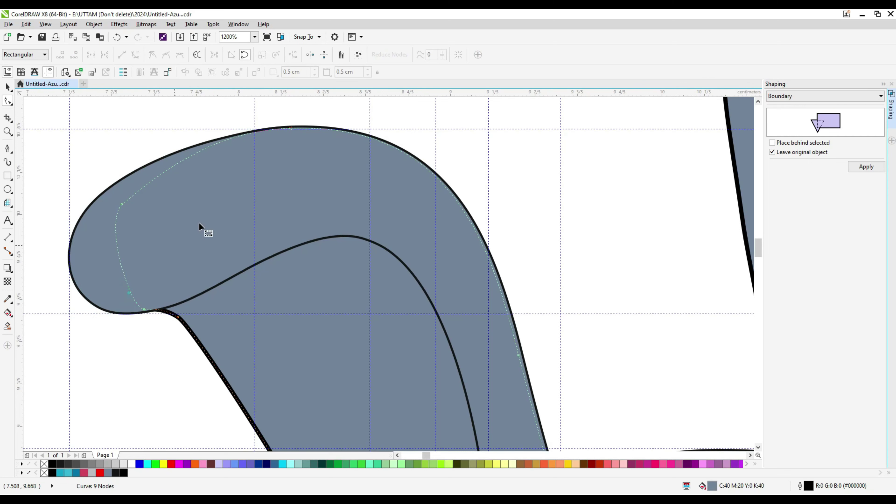
click(184, 277)
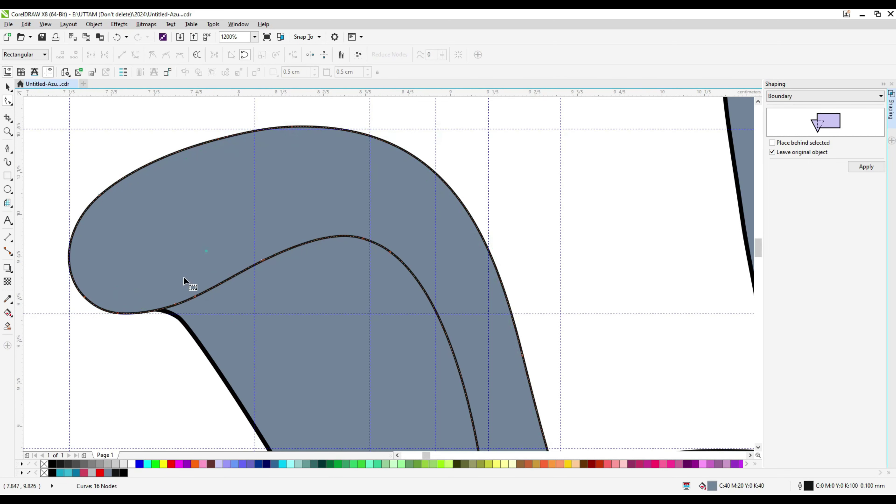
Draw a curved 0.2 mm line about 0.98 by 1.71 cm down the folded ear's inner part and remove its middle node.
click(8, 148)
scroll(168, 234, down, 2)
click(178, 247)
click(248, 336)
click(281, 428)
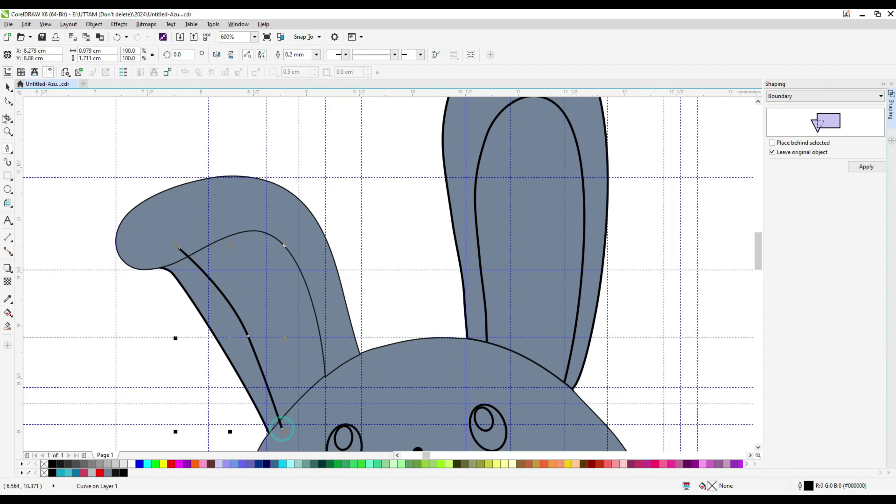
click(8, 101)
double_click(247, 336)
Smart Fill the inner ear area beside the drawn line with a 0.1 mm outline, and delete the line.
click(8, 326)
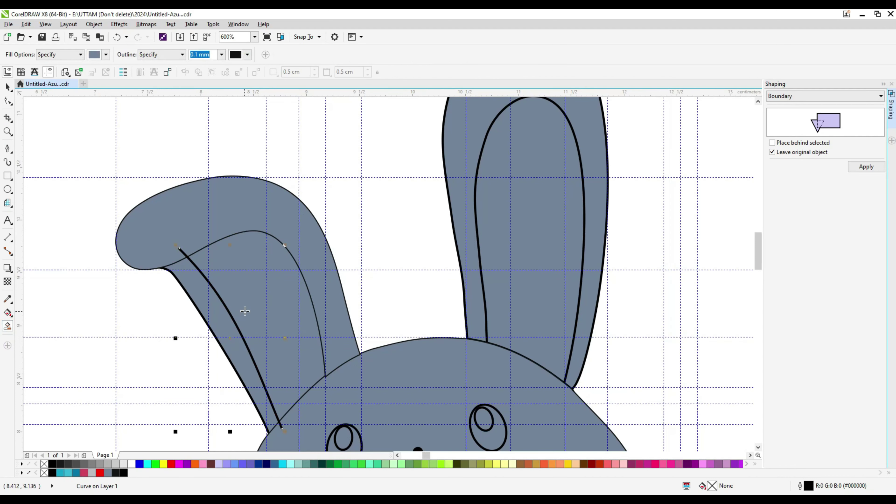
click(248, 308)
key(space)
drag(183, 254, 75, 189)
right_click(75, 190)
click(106, 296)
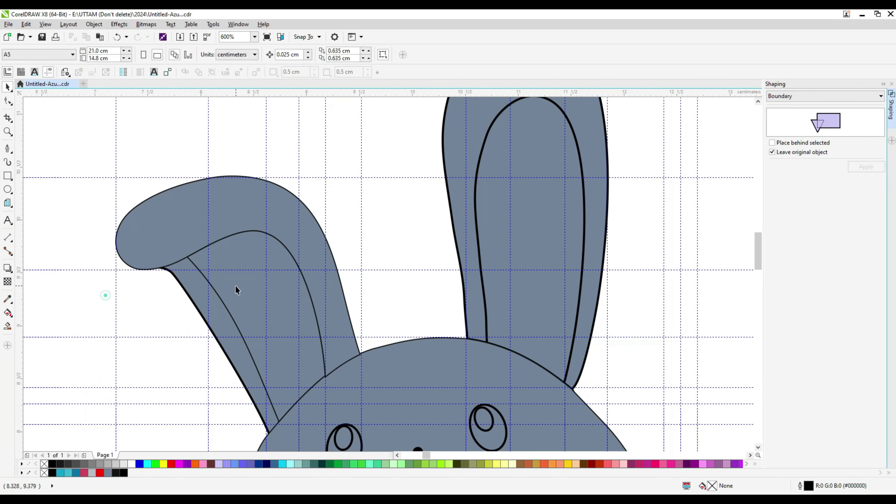
Try to move the folded ear's narrow lower piece, and undo the move.
drag(191, 294, 168, 302)
key(ctrl+z)
scroll(219, 244, down, 1)
click(145, 230)
scroll(376, 253, down, 1)
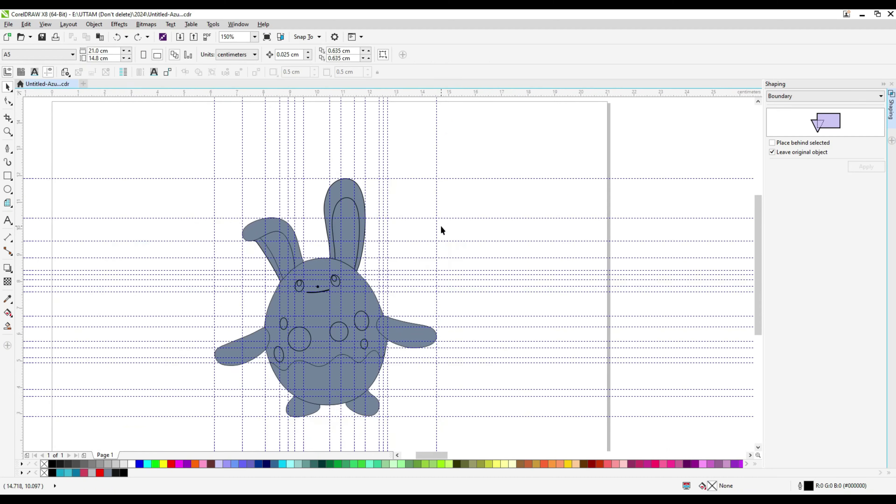
Set the outline width of all the rabbit character's shapes to 0.2 mm and remove their fill.
mouse_move(139, 167)
mouse_down()
mouse_move(422, 427)
mouse_move(441, 429)
mouse_up()
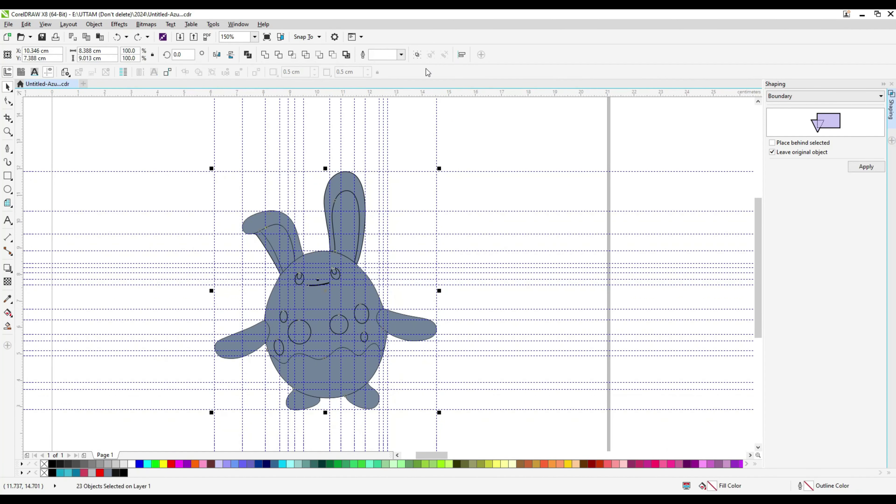
scroll(318, 288, up, 2)
scroll(282, 275, down, 1)
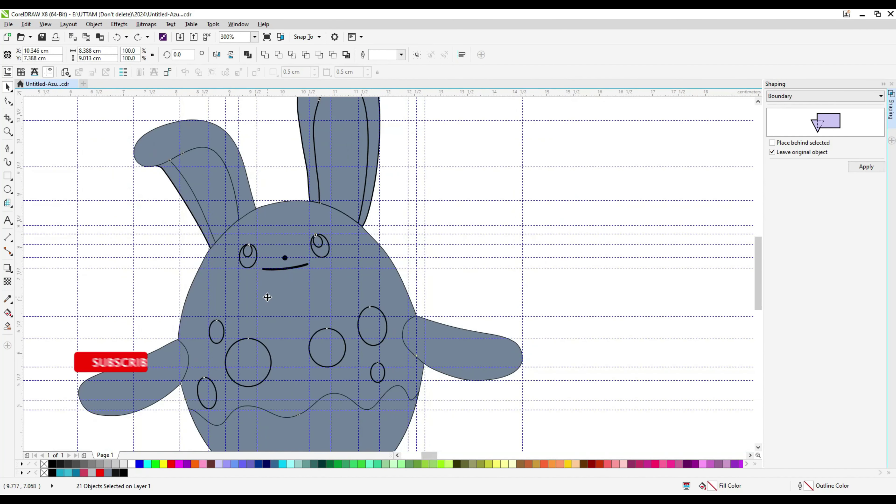
click(401, 55)
click(384, 86)
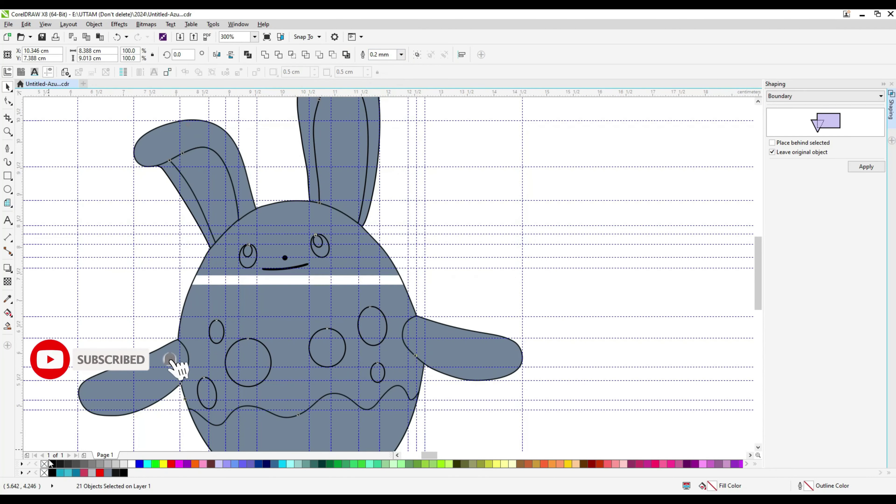
click(45, 463)
scroll(285, 260, down, 1)
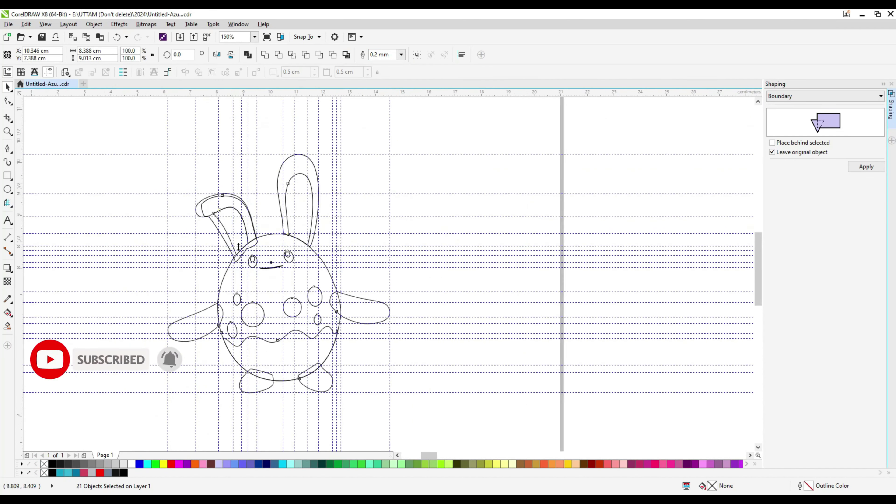
click(538, 244)
Delete the extra nodes on the body outline beside the base of the folded ear.
scroll(266, 239, up, 1)
click(259, 250)
mouse_move(239, 268)
mouse_down()
mouse_move(239, 279)
mouse_move(243, 269)
mouse_up()
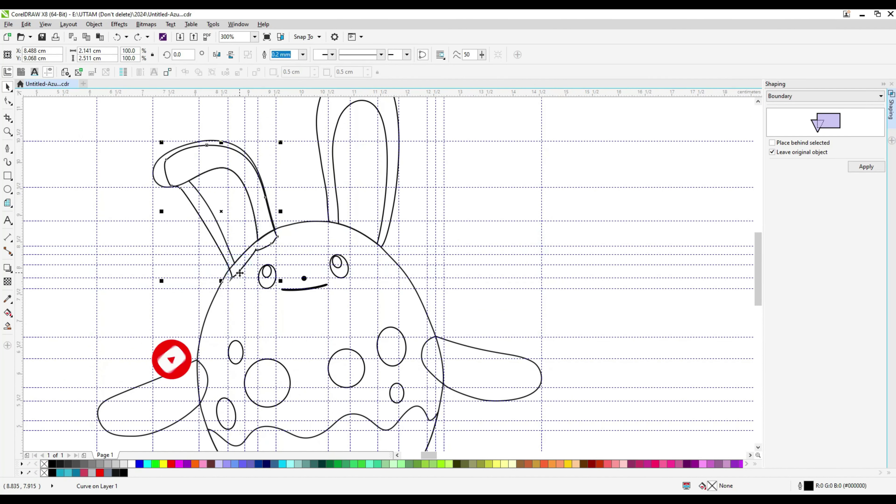
click(294, 233)
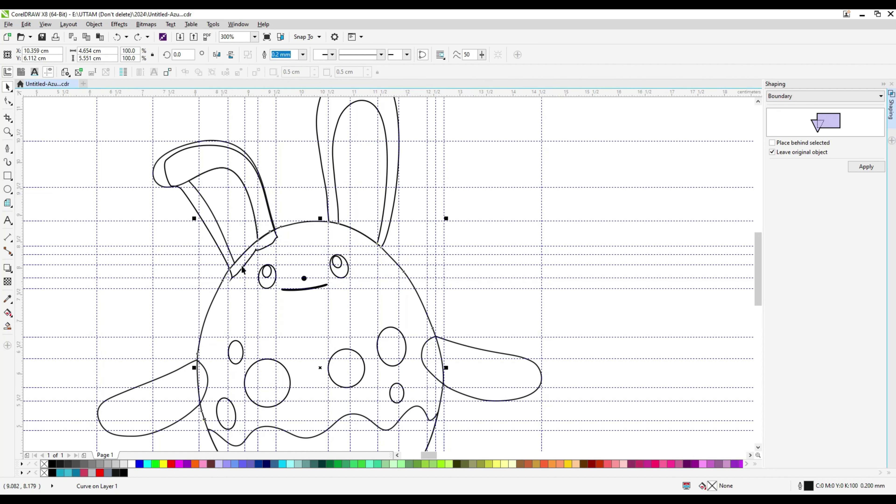
scroll(229, 299, up, 1)
key(F10)
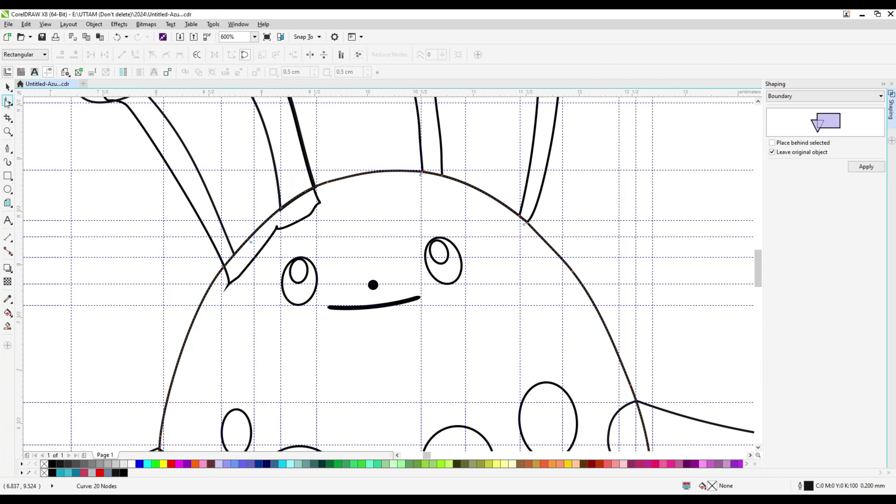
drag(207, 190, 272, 281)
key(Delete)
Trim the part of the folded ear's curve that overlaps the body along the body outline.
click(10, 88)
drag(254, 368, 229, 368)
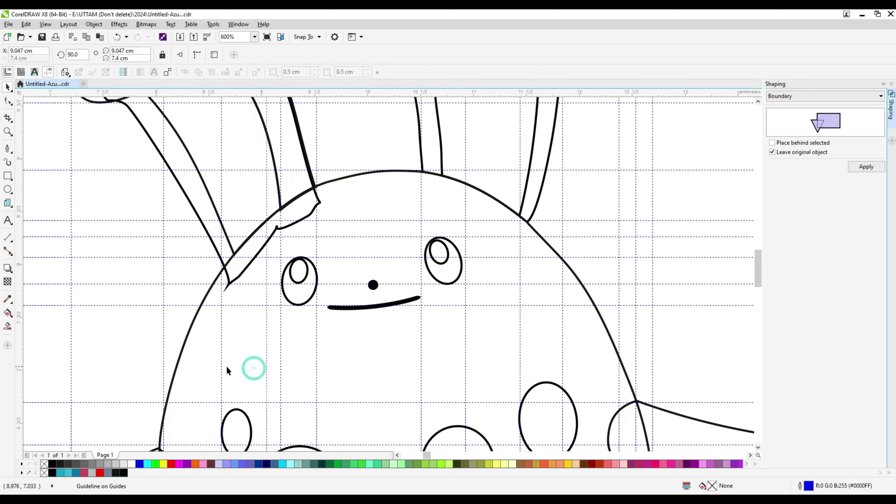
key(ctrl+z)
shift+click(197, 212)
click(278, 55)
scroll(267, 271, down, 1)
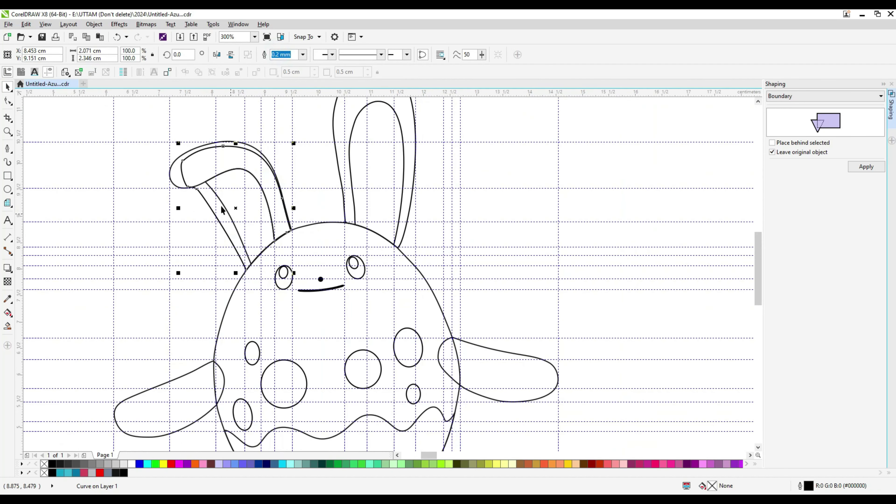
Save the drawing with the cleaned-up character outlines.
click(194, 176)
scroll(275, 212, down, 1)
click(488, 198)
drag(143, 138, 458, 398)
drag(164, 132, 440, 419)
scroll(319, 305, down, 1)
scroll(304, 303, up, 1)
click(42, 37)
click(457, 137)
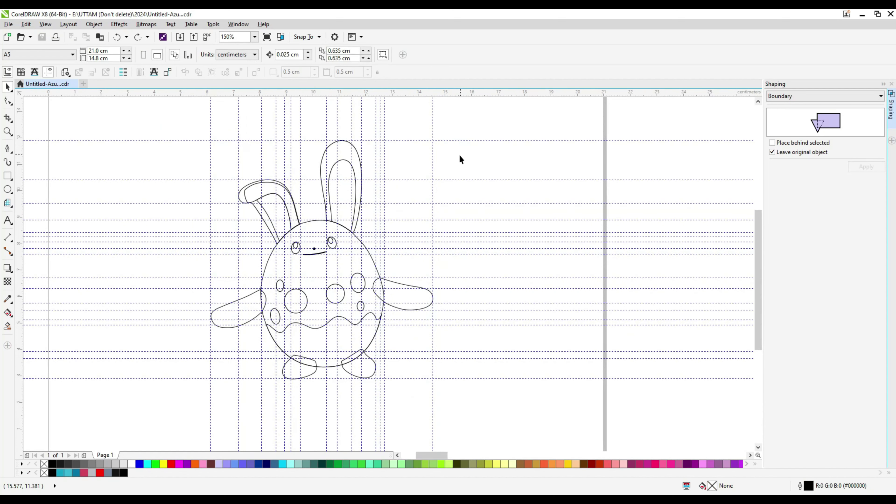
Fill both of the character's arms with teal #13A3CB.
scroll(321, 172, up, 1)
drag(758, 245, 759, 303)
scroll(363, 312, down, 1)
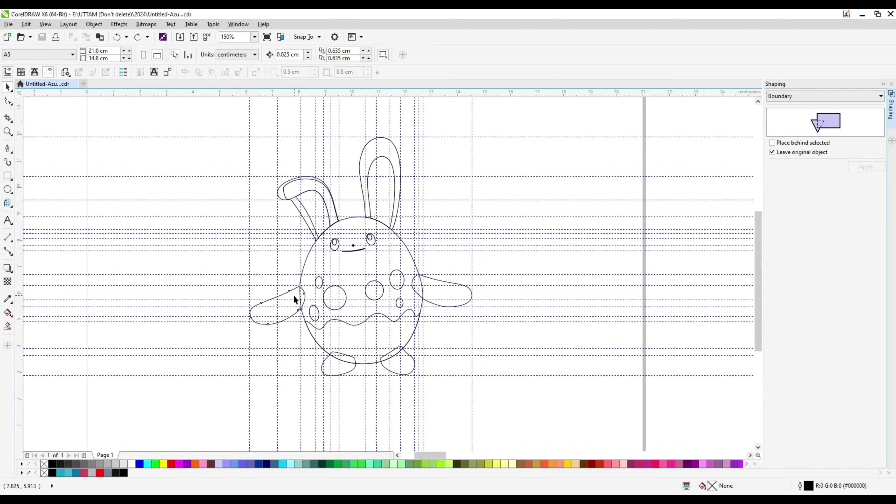
shift+click(437, 290)
click(62, 472)
click(531, 206)
Fill the egg-shaped body with teal #13A3CB.
click(320, 282)
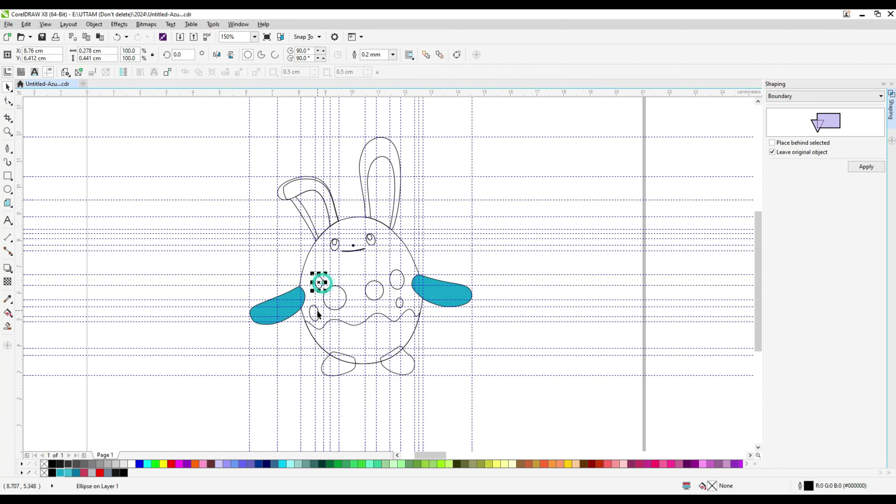
shift+click(314, 311)
shift+click(340, 303)
click(316, 298)
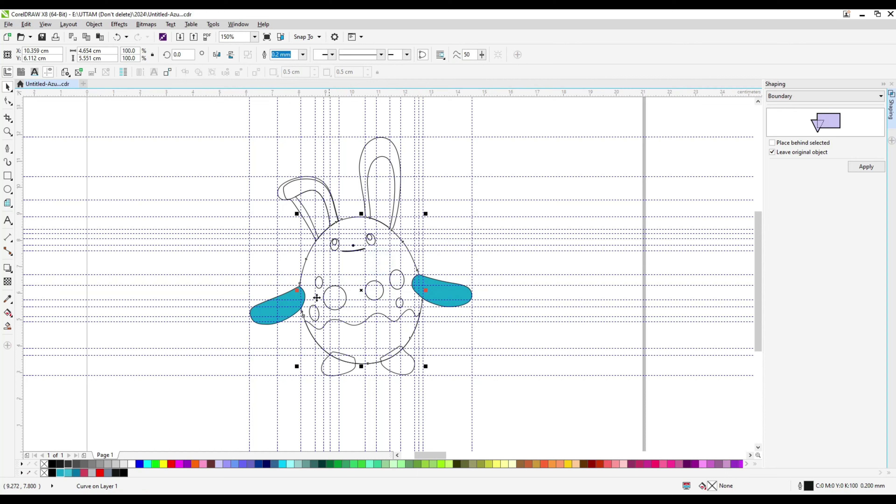
click(60, 473)
click(524, 216)
Fill the outer shapes of both ears, including the folded ear's second curve, with teal #13A3CB.
click(373, 144)
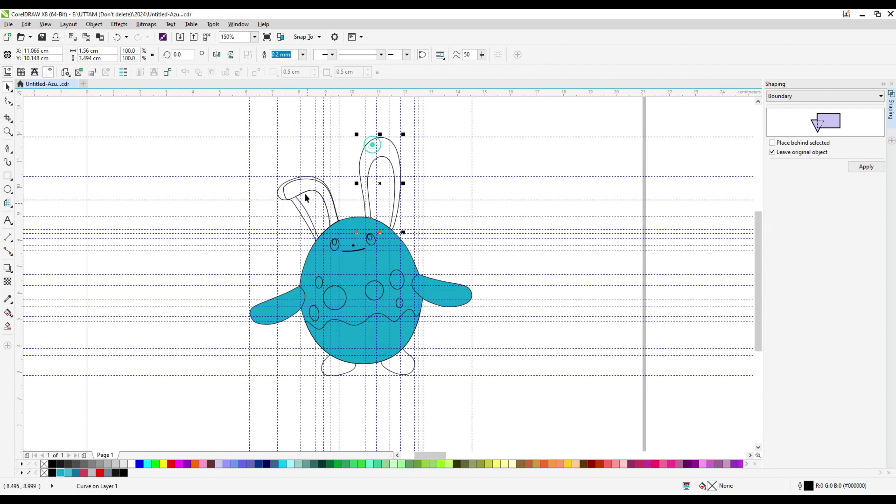
shift+click(279, 190)
click(61, 473)
click(298, 208)
click(61, 473)
click(215, 269)
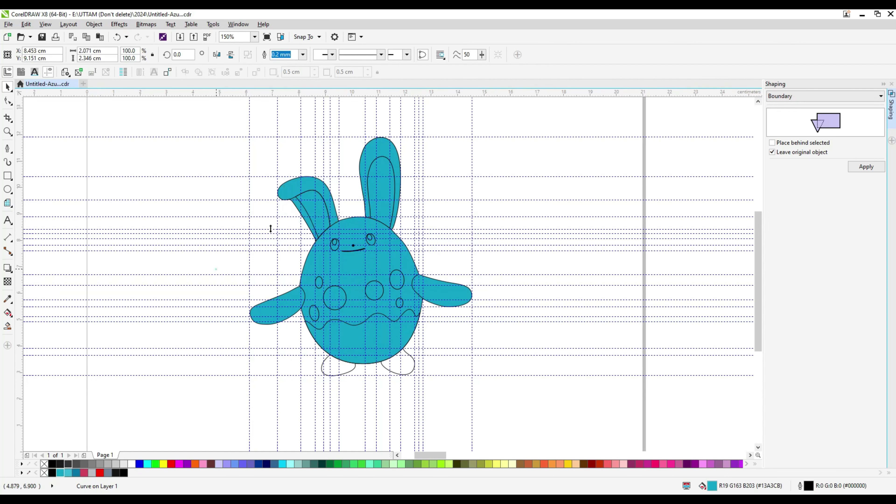
Fill the inner shapes of both ears with the crimson pink from the document colours.
click(310, 208)
shift+click(371, 192)
click(84, 473)
click(523, 304)
Fill both of the character's feet with teal #13A3CB.
click(339, 372)
shift+click(385, 364)
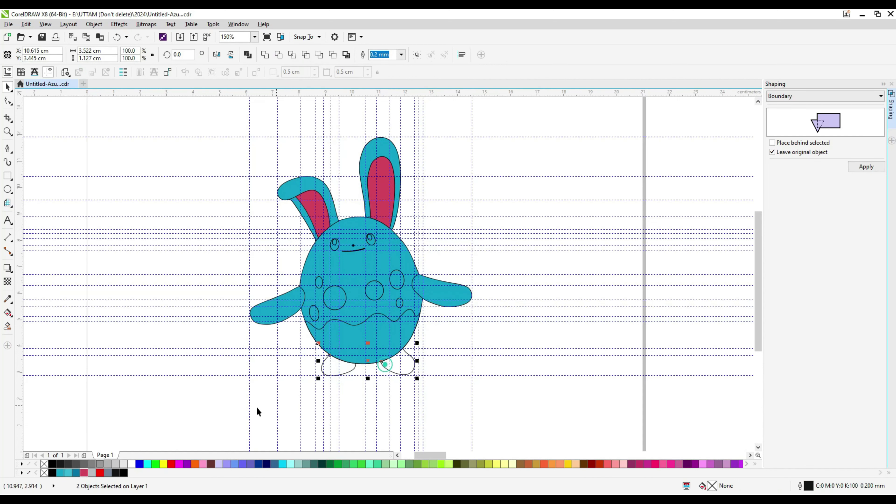
click(61, 472)
Fill the six body spots with grey #BDBDC2 and set their outline width to None.
click(334, 302)
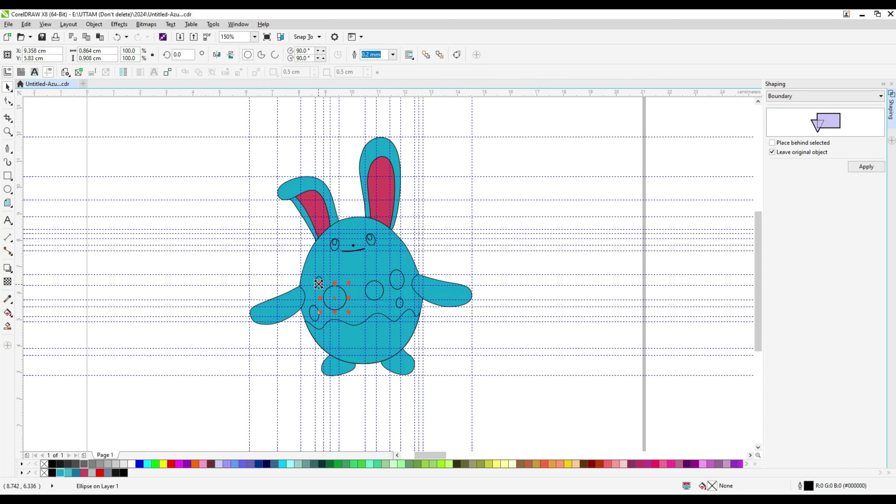
click(389, 297)
drag(419, 340, 418, 339)
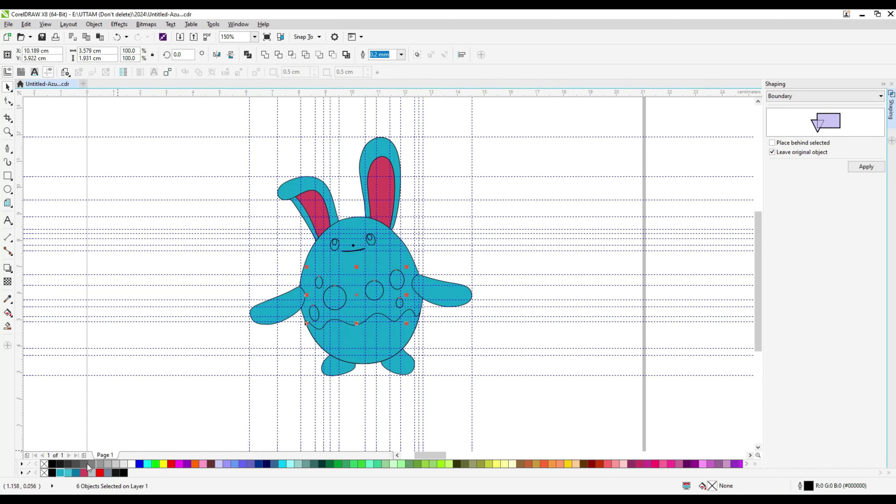
click(89, 472)
click(401, 55)
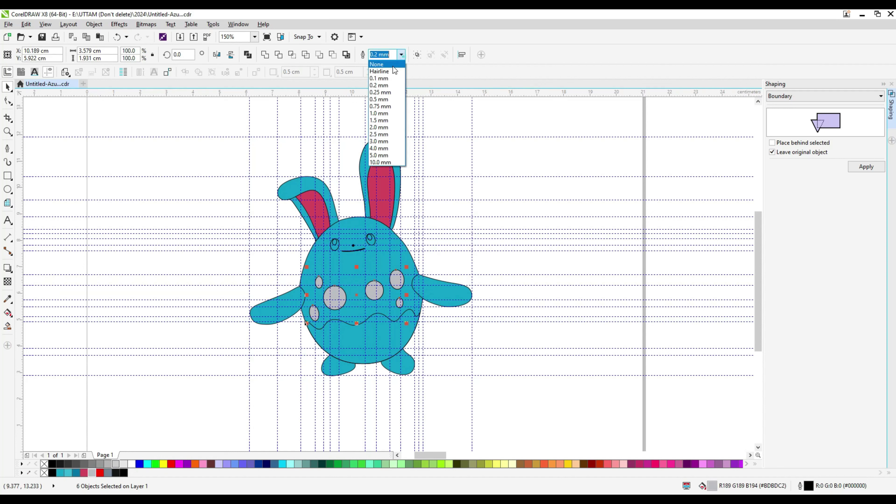
click(392, 68)
click(401, 55)
click(389, 68)
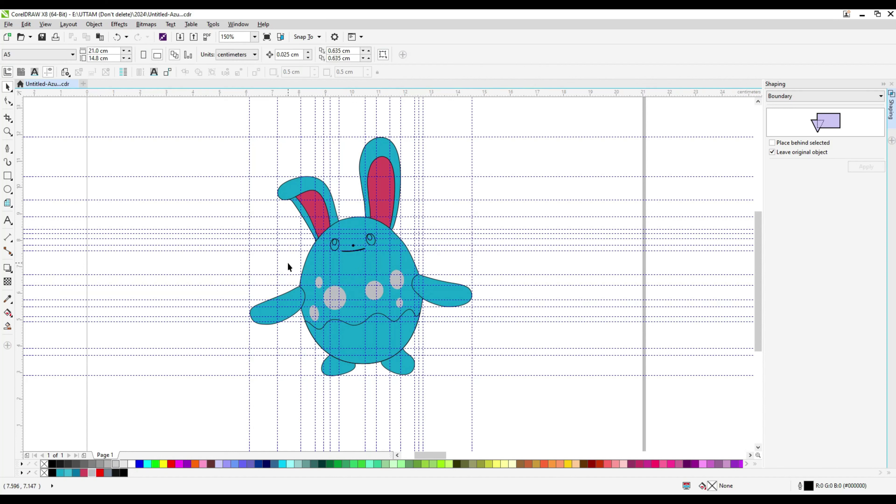
Recolour the six body spots with a very light grey.
drag(288, 262, 419, 338)
click(123, 463)
click(262, 388)
Fill the wavy-edged belly with the same very light grey and set its outline width to None.
click(349, 342)
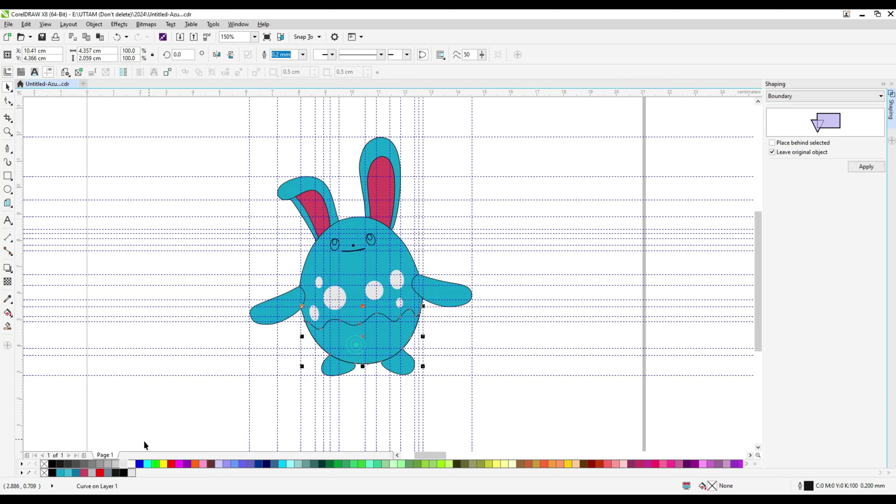
click(124, 464)
click(303, 55)
click(292, 68)
click(478, 195)
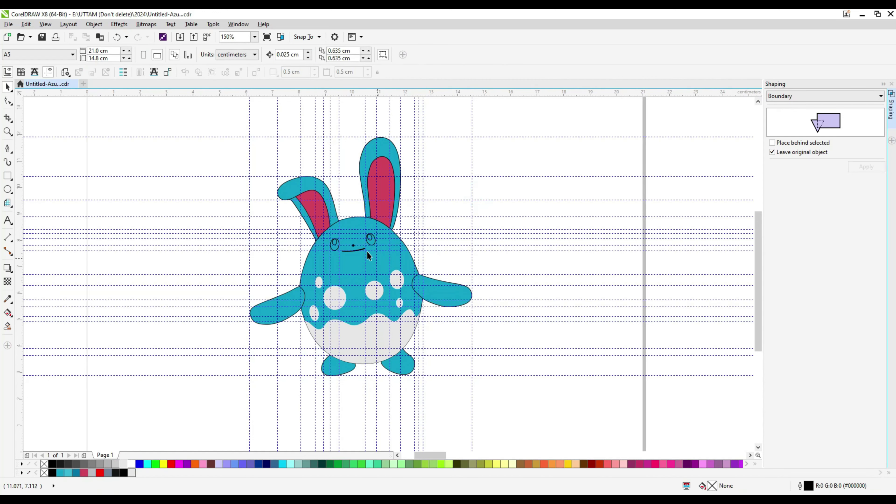
Fill the small highlights in both eyes with white and the outer eye shapes with black.
scroll(365, 246, up, 1)
click(378, 245)
shift+click(303, 241)
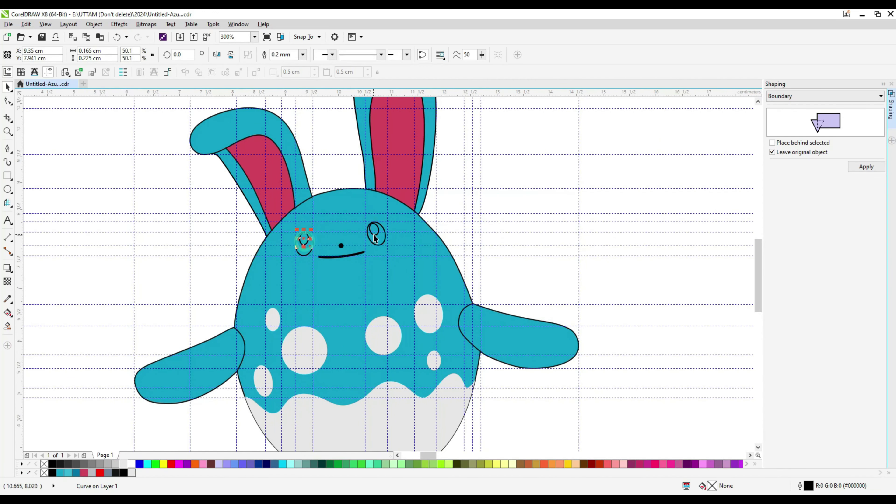
click(131, 463)
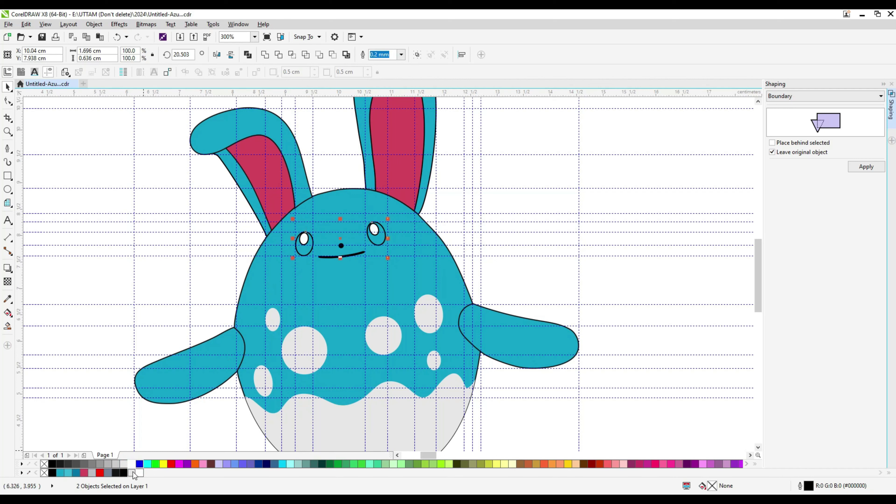
click(53, 464)
click(562, 189)
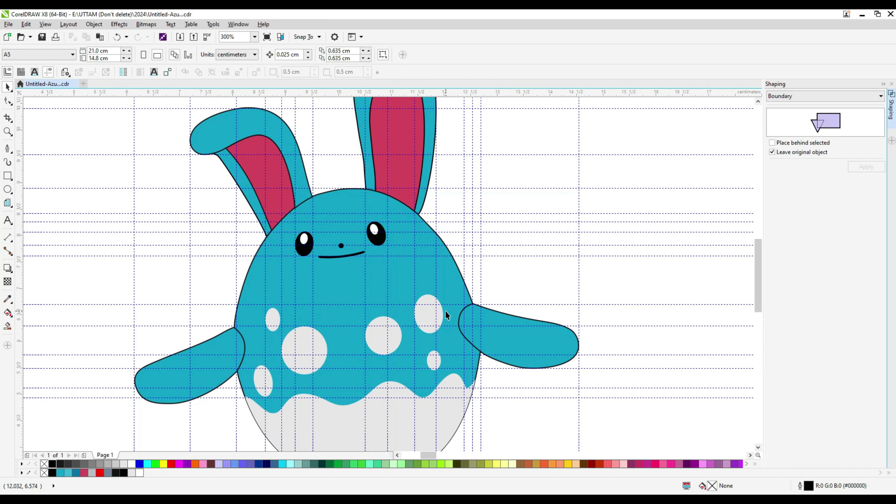
Check the body's fill colour values and the left arm's outline width without changing them.
scroll(364, 276, down, 2)
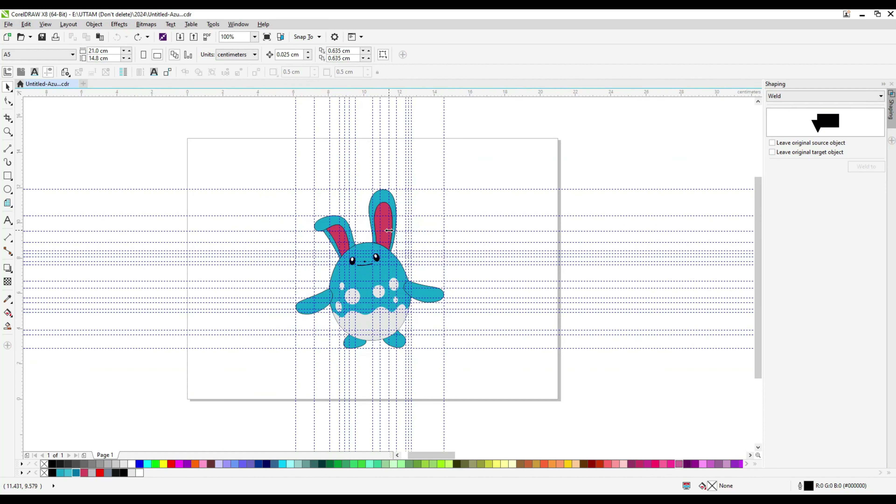
scroll(365, 292, up, 2)
click(366, 278)
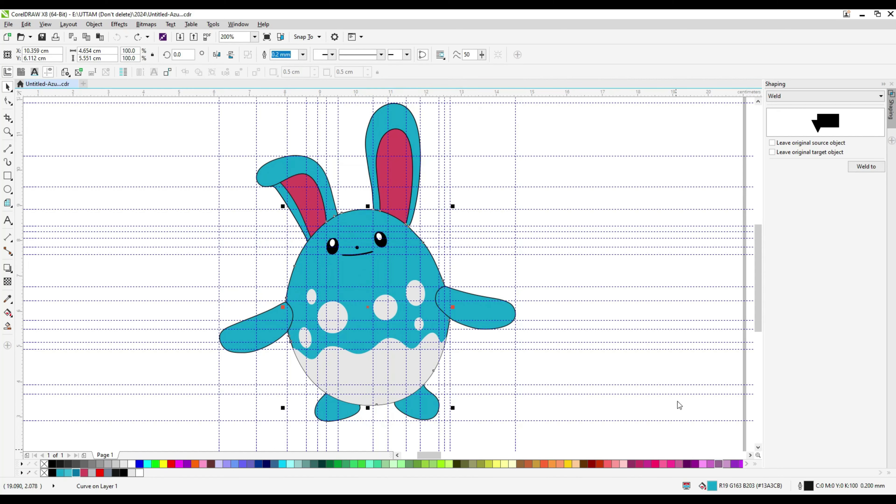
key(shift+F11)
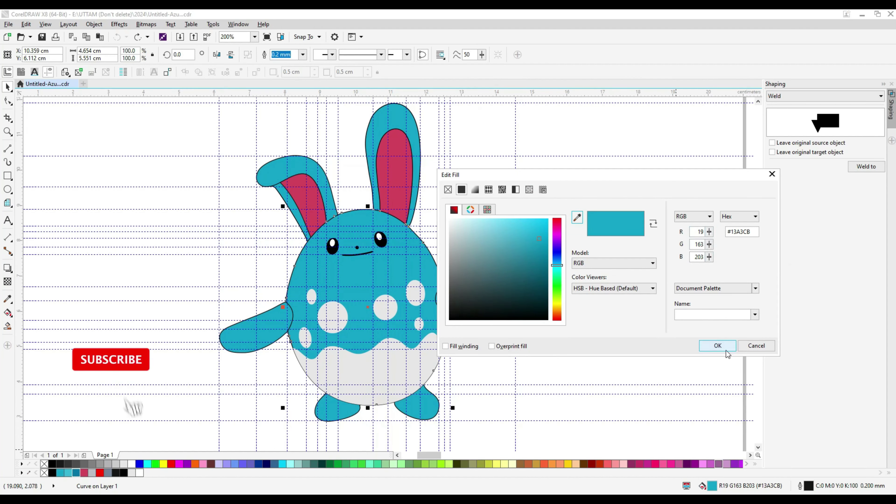
click(757, 342)
click(270, 340)
click(302, 54)
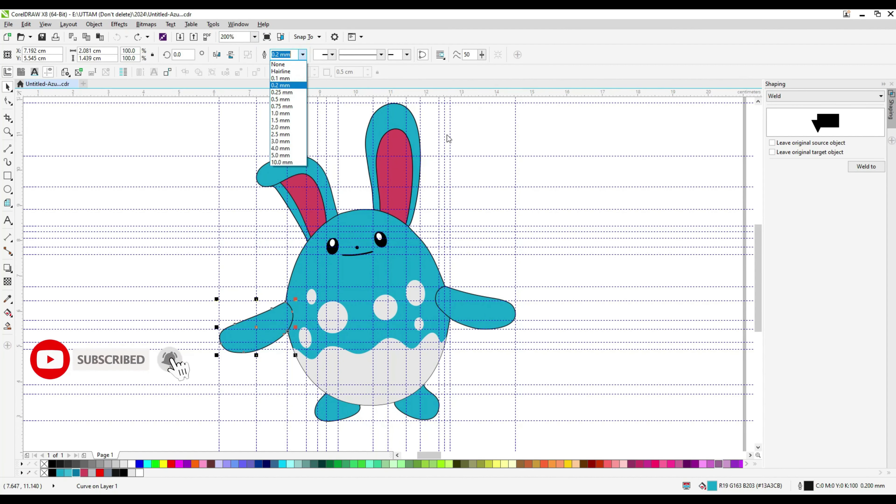
click(447, 137)
Draw a curved shading line with the Pen tool lengthwise across the left arm, ending just inside the body.
click(13, 145)
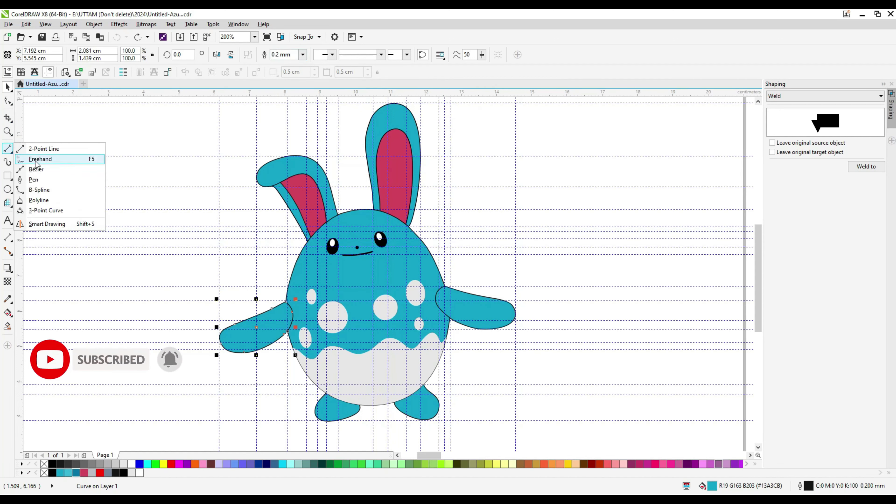
click(32, 179)
scroll(238, 339, up, 1)
click(200, 350)
drag(249, 349, 296, 338)
double_click(353, 296)
Draw a curved shading line about 2.9 cm wide lengthwise across the right arm, extending past its tip.
click(623, 257)
scroll(611, 314, down, 1)
drag(672, 312, 719, 311)
double_click(718, 311)
Draw a curved shading line about 3.5 cm tall down the right side of the body into the belly.
click(601, 221)
drag(607, 300, 600, 344)
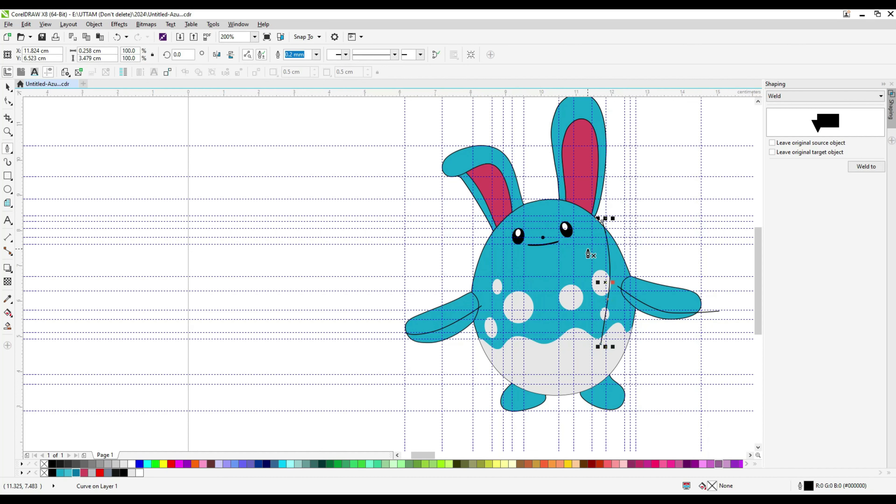
click(7, 101)
scroll(614, 292, up, 1)
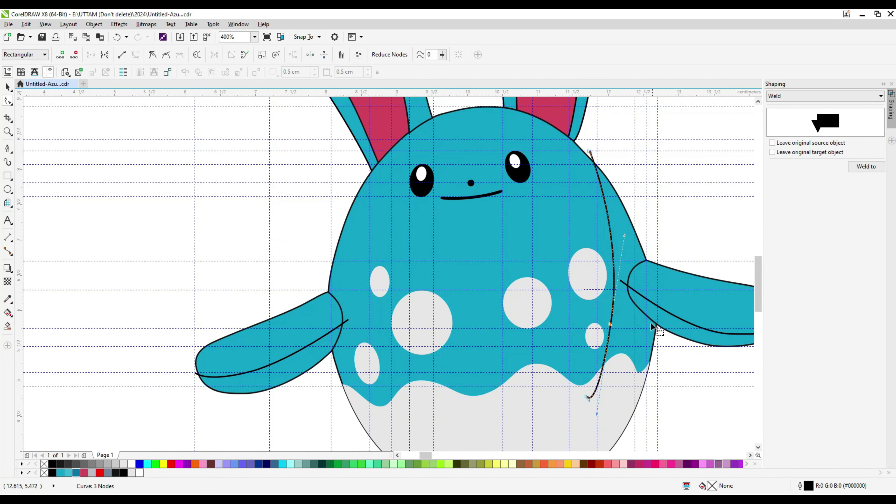
click(650, 324)
click(7, 88)
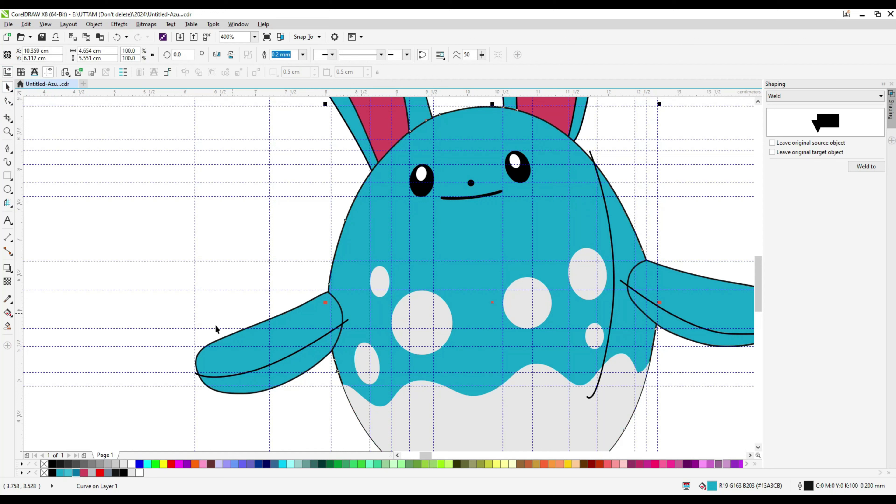
Create Smart Fill shapes in the lower parts of both arms, below the shading lines.
click(8, 327)
click(268, 377)
click(702, 328)
key(space)
Delete the two shading lines drawn across the arms.
click(621, 282)
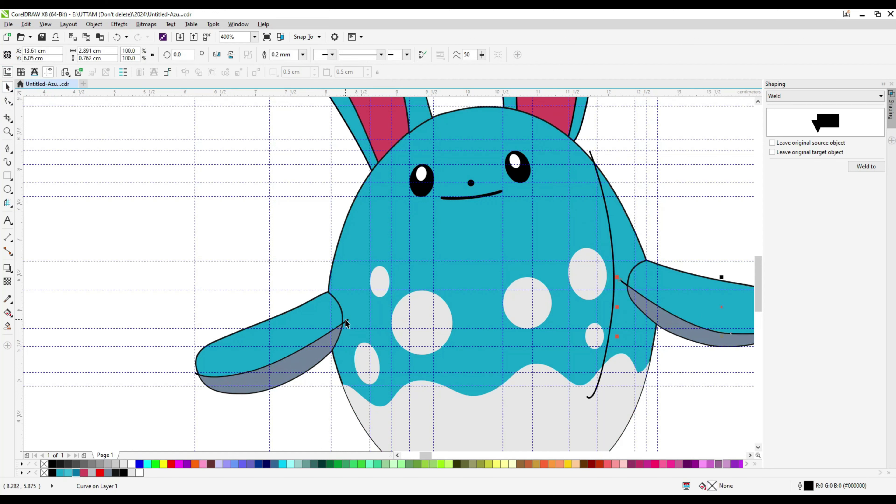
shift+click(345, 322)
right_click(345, 322)
click(371, 201)
Create Smart Fill shapes in the upper parts of both arms.
click(8, 326)
click(301, 332)
click(682, 288)
key(space)
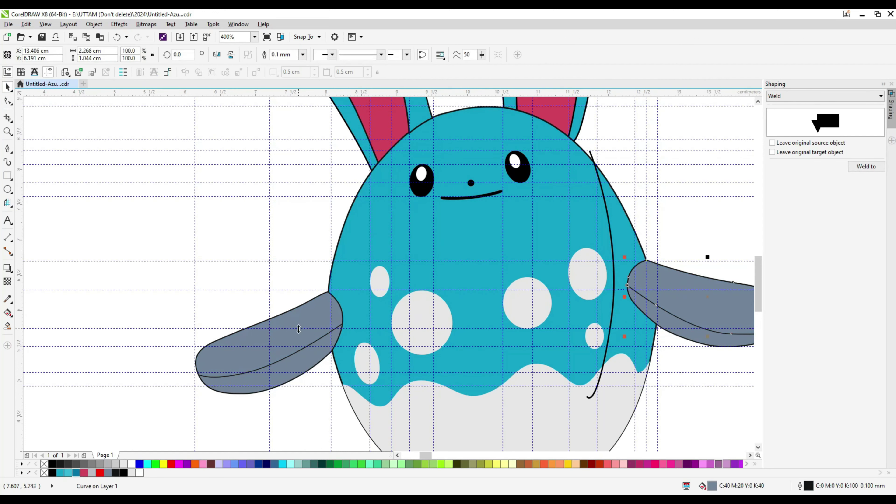
Shrink the upper shape on the left arm into a centred highlight strip about 1.3 cm wide and remove its outline.
click(298, 326)
drag(345, 289, 270, 311)
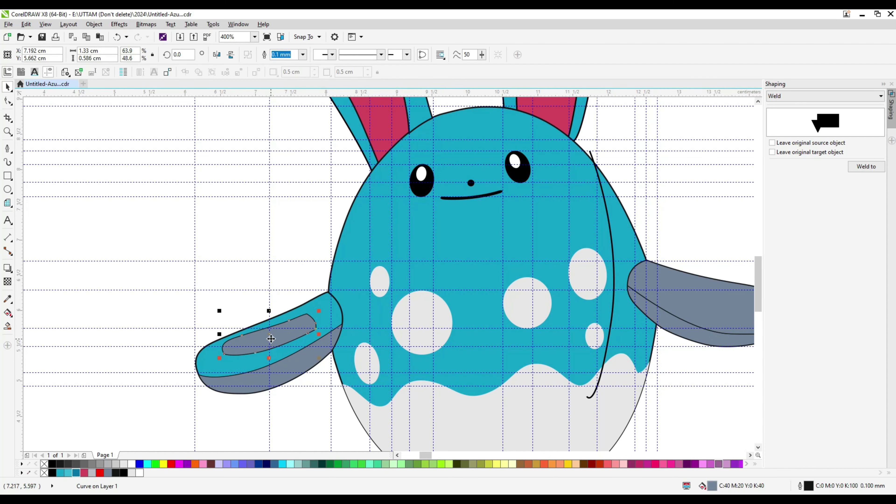
drag(328, 357, 327, 357)
drag(296, 327, 296, 330)
click(302, 55)
click(281, 63)
Shrink the upper shape on the right arm into a matching narrow highlight strip centred within the arm.
scroll(231, 314, down, 1)
scroll(511, 323, up, 1)
click(476, 299)
drag(508, 247, 483, 261)
click(426, 281)
click(424, 285)
drag(424, 259, 424, 273)
click(441, 293)
mouse_move(481, 304)
mouse_down()
mouse_move(477, 317)
mouse_move(442, 308)
mouse_up()
Remove the outlines from the selected shading and highlight shapes on both arms.
shift+click(418, 330)
scroll(507, 318, down, 1)
scroll(306, 323, up, 1)
shift+click(226, 347)
shift+click(206, 322)
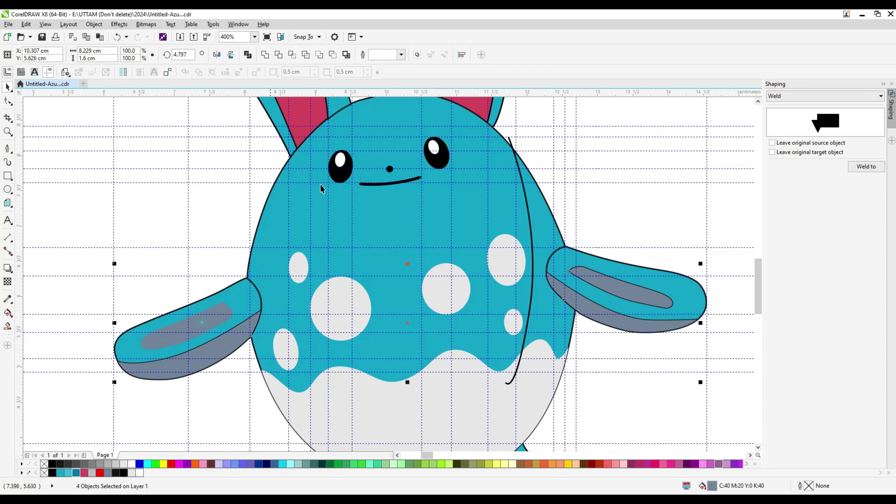
click(401, 54)
click(388, 63)
Set the outline width of the light grey belly shape to 0.1 mm.
click(353, 387)
click(302, 55)
click(289, 82)
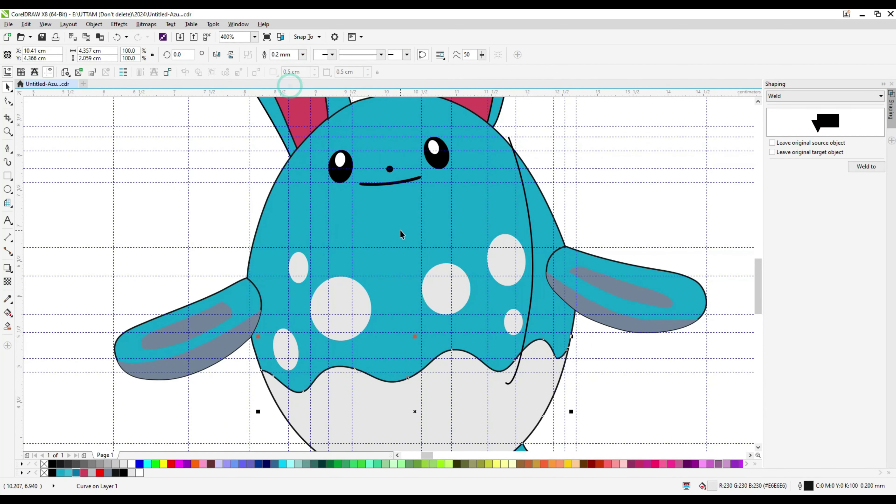
scroll(400, 318, down, 1)
scroll(431, 381, up, 1)
click(302, 55)
click(288, 75)
click(421, 339)
click(408, 344)
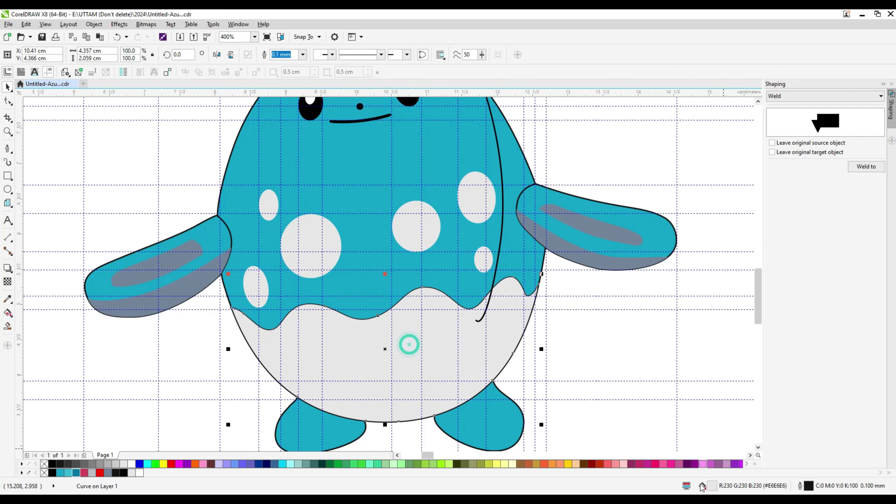
Give the belly a linear fountain fill running from white to light grey.
double_click(711, 484)
drag(422, 166, 596, 170)
click(489, 182)
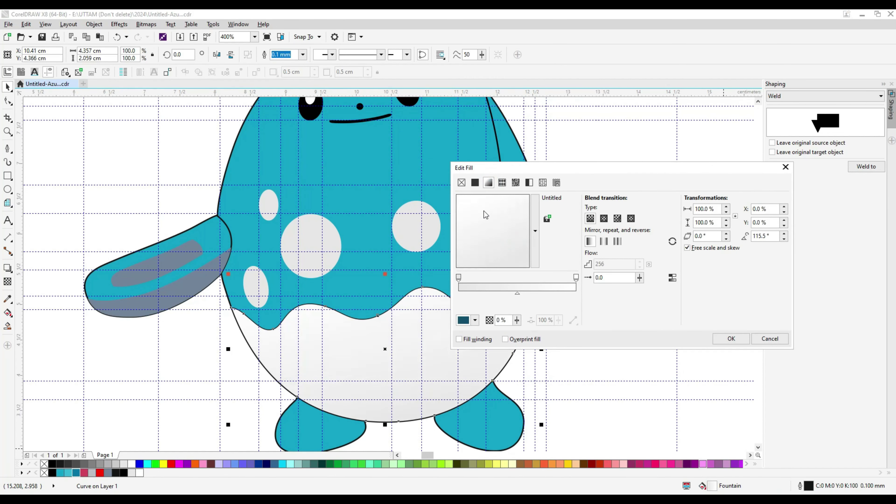
click(729, 335)
Copy the belly's fountain fill onto the spots on the body, except the lower-left one.
click(256, 287)
shift+click(305, 245)
shift+click(266, 195)
shift+click(413, 221)
shift+click(481, 191)
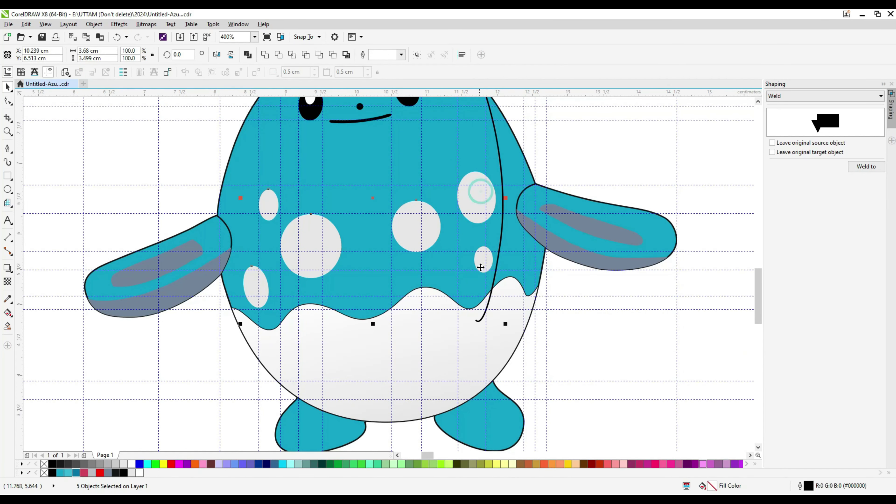
drag(495, 260, 476, 263)
key(ctrl+z)
click(180, 120)
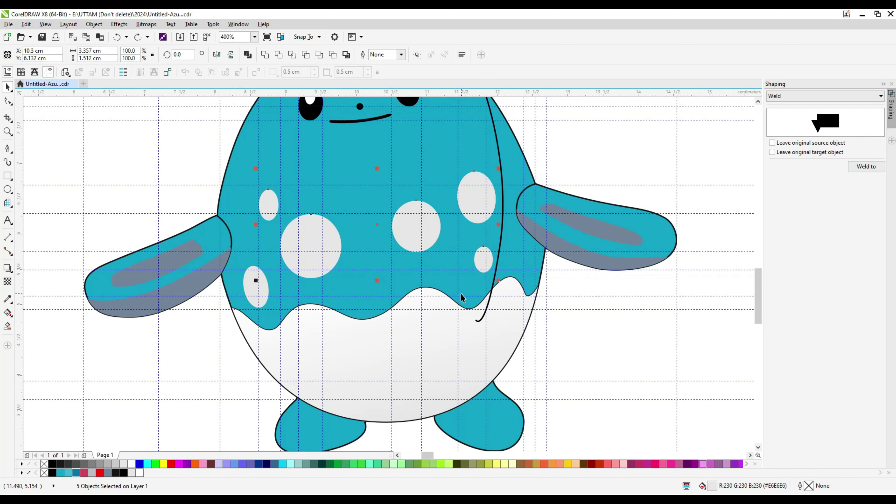
click(26, 27)
click(53, 166)
click(372, 246)
click(461, 278)
click(352, 343)
click(586, 174)
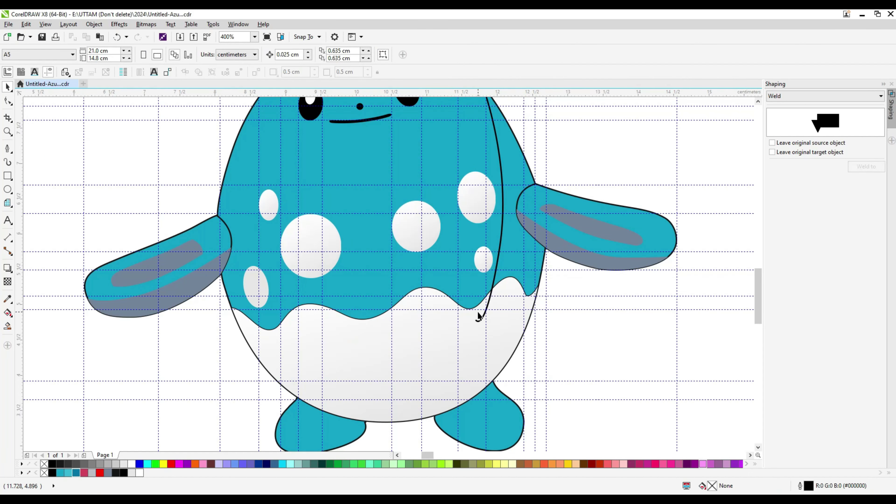
Fill the lower shading shapes of both arms with dark blue #0476AA and remove the left one's outline.
click(206, 278)
click(304, 55)
click(291, 64)
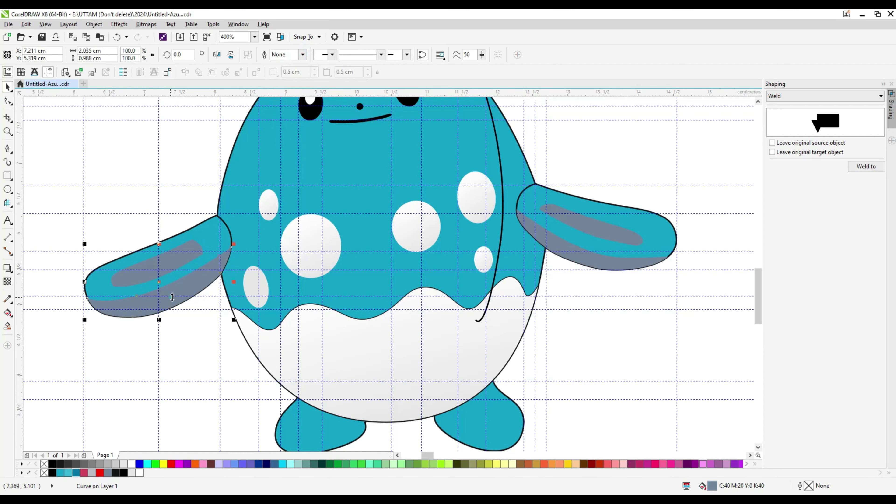
shift+click(575, 259)
click(75, 473)
double_click(710, 487)
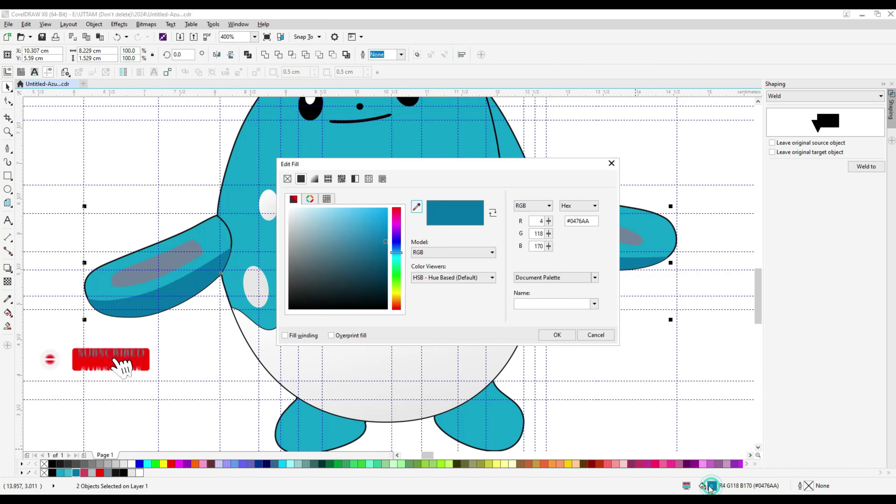
click(557, 334)
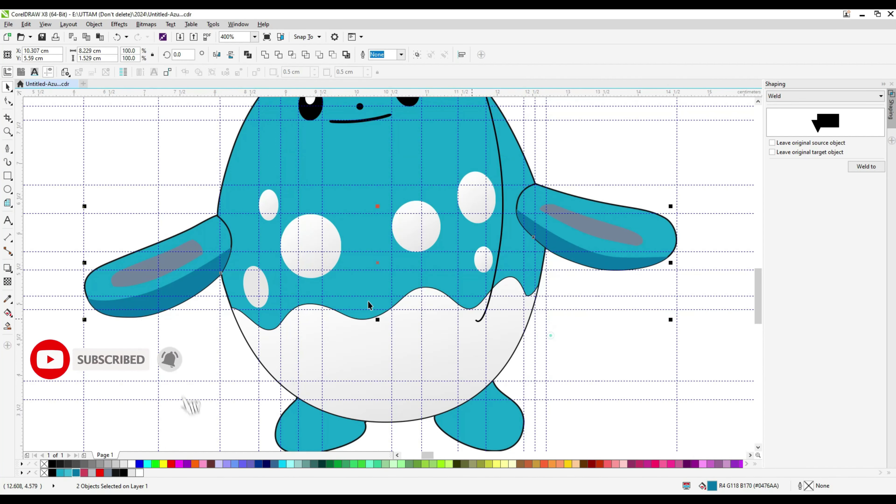
Fill the highlight strips on both arms with light blue #38B5D6.
click(185, 259)
shift+click(561, 217)
click(69, 472)
double_click(711, 487)
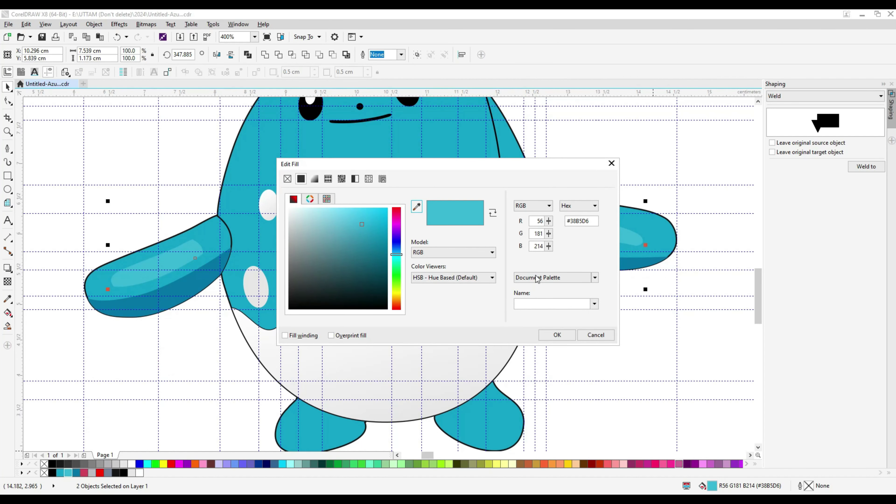
click(550, 335)
Create a Boundary shape from the body, leaving the original, and scale it to about 75% around its centre.
scroll(403, 367, down, 2)
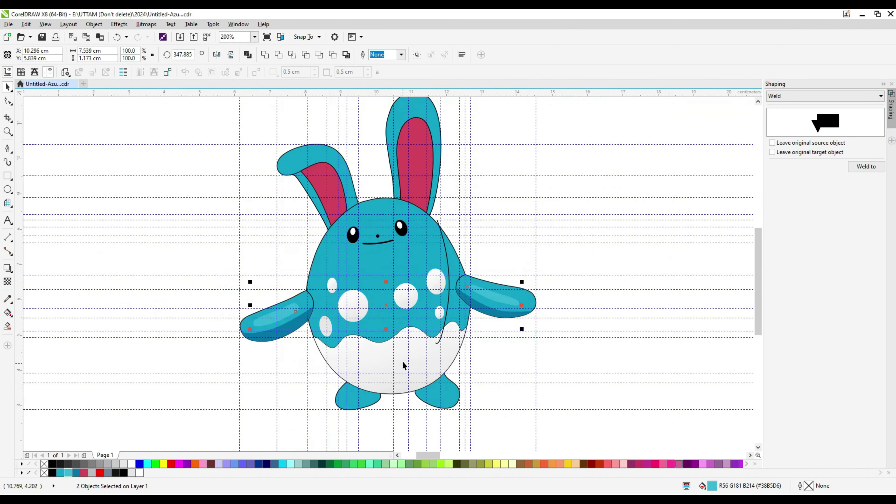
click(470, 214)
click(384, 270)
click(800, 96)
click(782, 148)
click(864, 167)
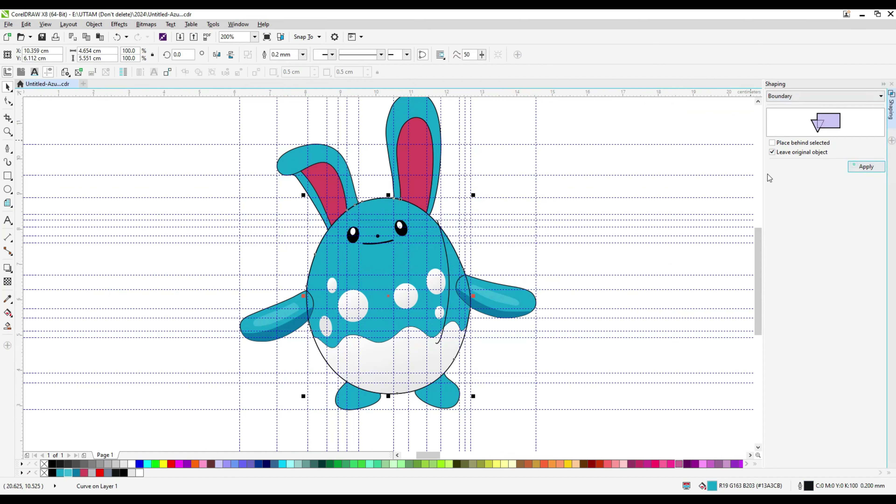
drag(473, 195, 452, 219)
Place the scaled body shape in front of the body as a #38B5D6 highlight without outline.
right_click(396, 258)
mouse_move(434, 388)
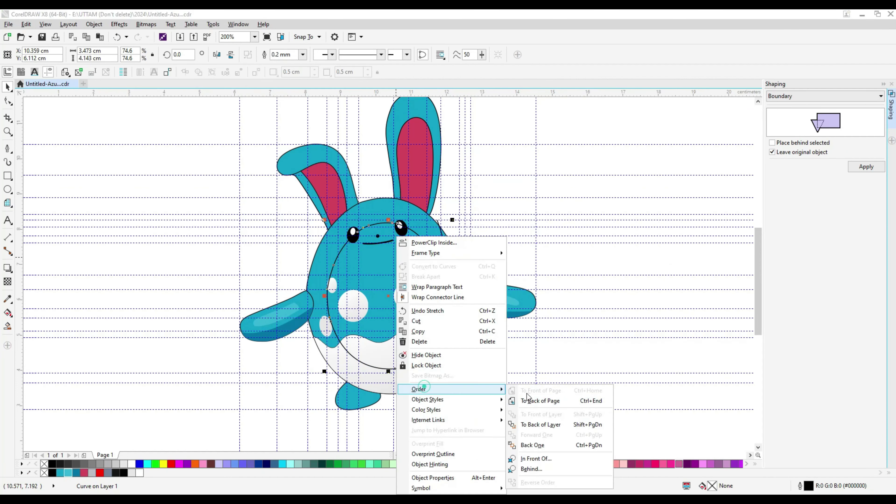
click(532, 462)
click(279, 65)
scroll(399, 260, up, 3)
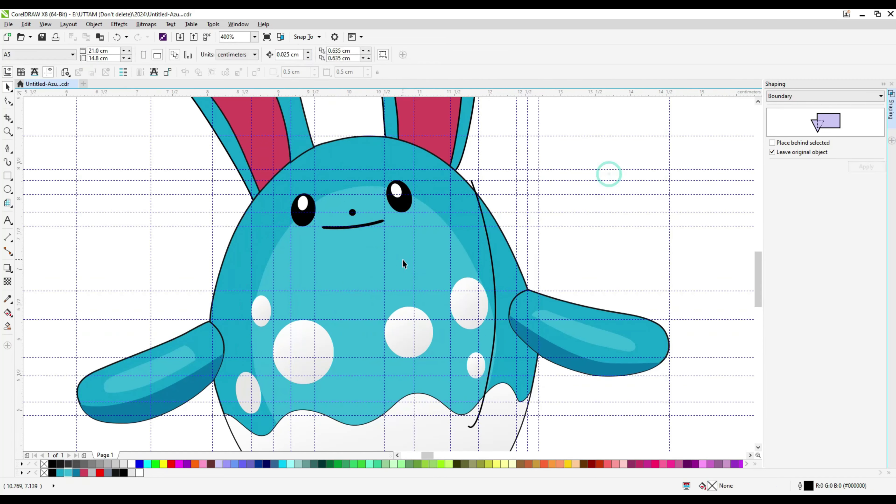
Nudge the body highlight slightly left and move the right arm off the body.
click(8, 87)
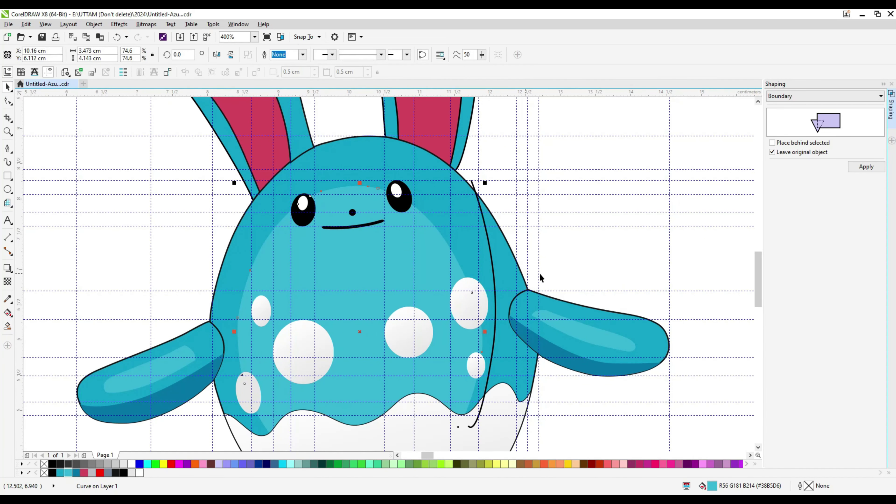
scroll(585, 275, down, 1)
drag(645, 269, 540, 333)
drag(586, 303, 663, 303)
Create a Smart Fill shape in the body area to the right of the shading line.
click(6, 327)
click(552, 302)
click(8, 87)
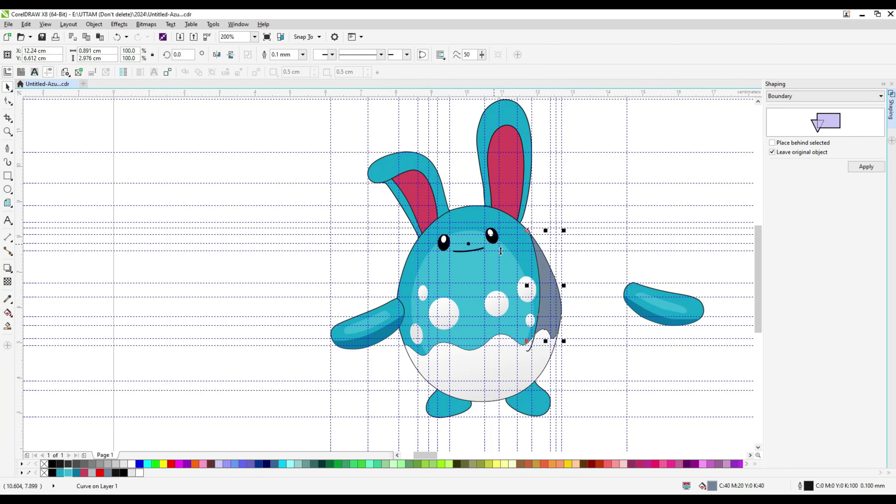
Try moving the curved shading line off the body and deleting it, and undo the recent changes.
drag(528, 350, 582, 237)
right_click(582, 237)
click(618, 343)
drag(733, 254, 612, 336)
key(ctrl+z)
key(ctrl+z)
key(ctrl+z)
key(ctrl+z)
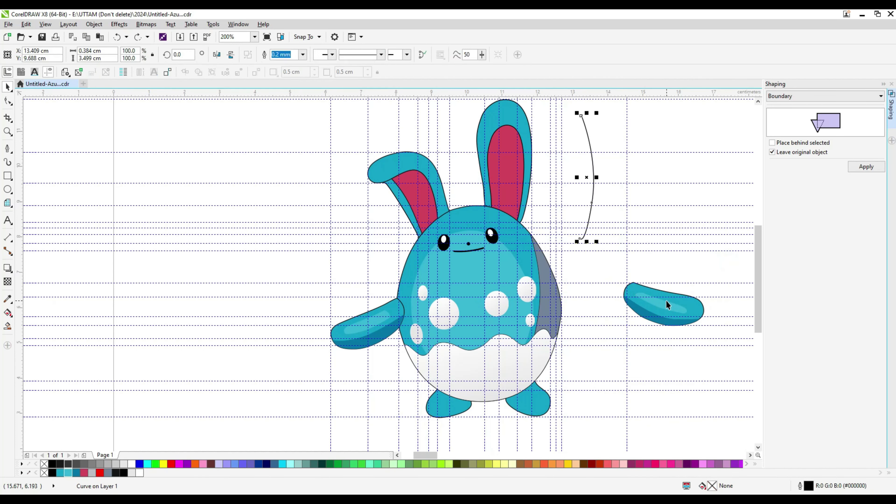
Move the grey Smart Fill shape off the body and delete it.
drag(538, 267, 287, 233)
right_click(287, 233)
click(312, 341)
Try a linear fountain fill from lighter blue to dark blue across the body, angled at 327°.
click(545, 269)
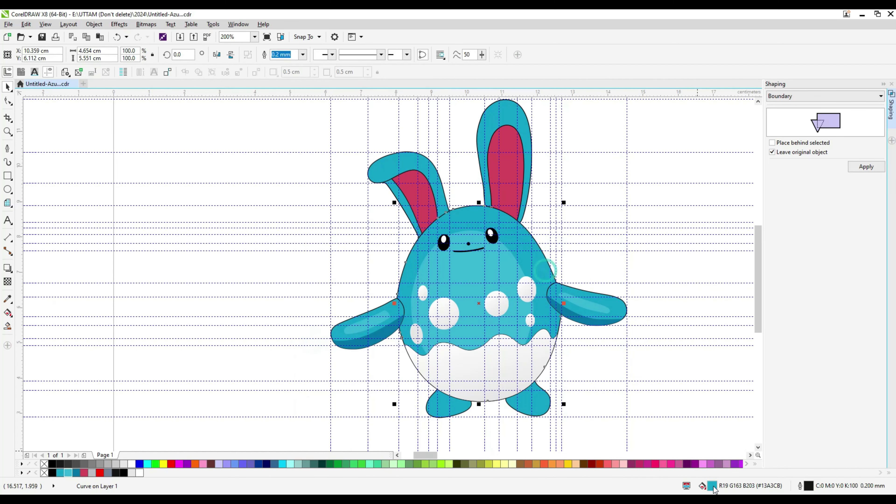
key(F11)
drag(456, 180, 570, 279)
click(477, 292)
drag(503, 359, 508, 358)
click(564, 386)
click(463, 429)
click(483, 326)
click(76, 472)
drag(520, 276, 630, 231)
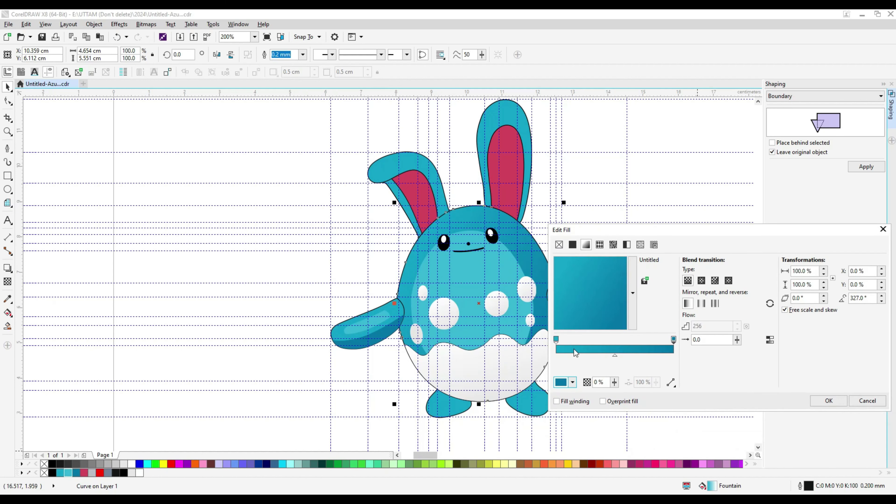
drag(634, 349, 631, 341)
click(862, 404)
Undo the recent shading edits back to the centred body highlight and the curved shading line.
key(ctrl+z)
key(ctrl+z)
key(ctrl+z)
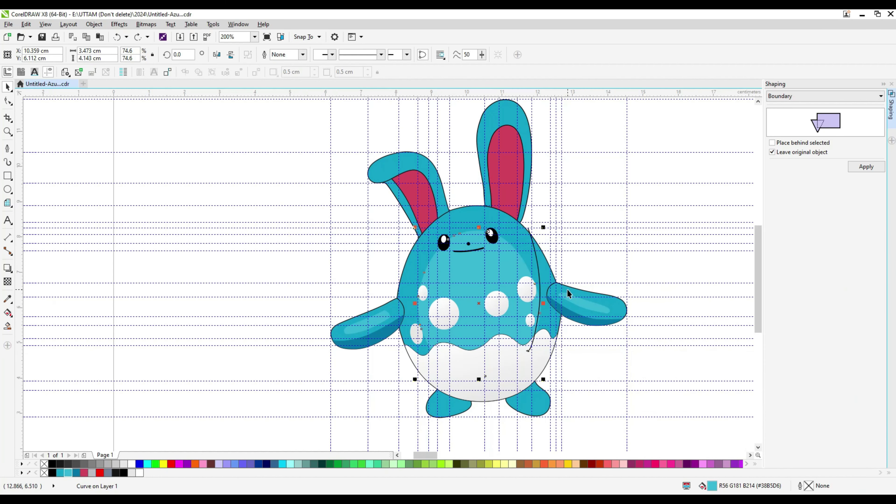
Move the right arm with its shading and highlight aside, clear of the body's right edge.
click(303, 54)
click(282, 66)
click(637, 268)
drag(682, 260, 534, 341)
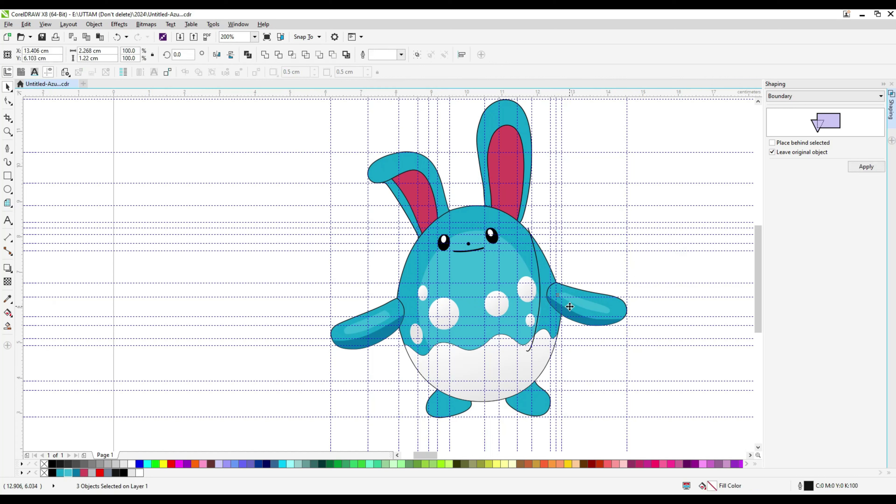
drag(566, 304, 614, 304)
Create a Smart Fill shape to the right of the body's shading line, filled with #0476AA and without outline.
click(8, 326)
click(76, 473)
key(space)
click(303, 55)
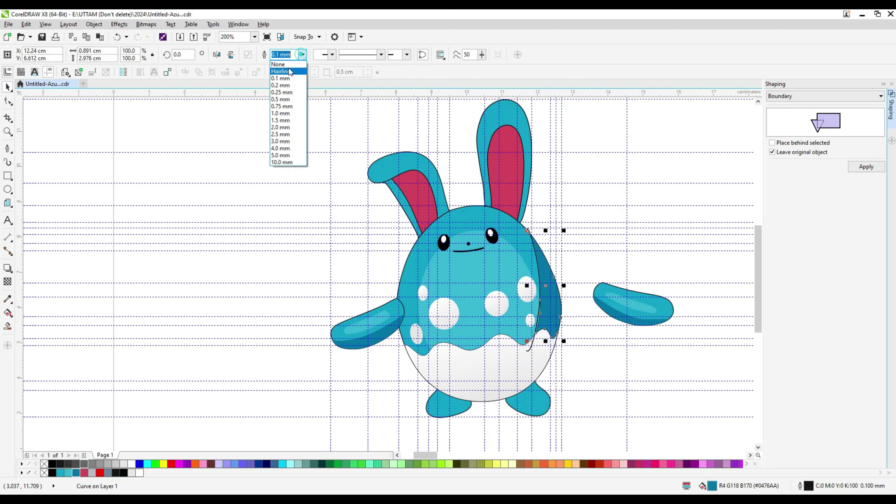
click(282, 71)
click(302, 55)
click(282, 66)
Delete the curved shading line from the right side of the body.
click(528, 349)
drag(528, 349, 565, 273)
right_click(571, 256)
click(622, 343)
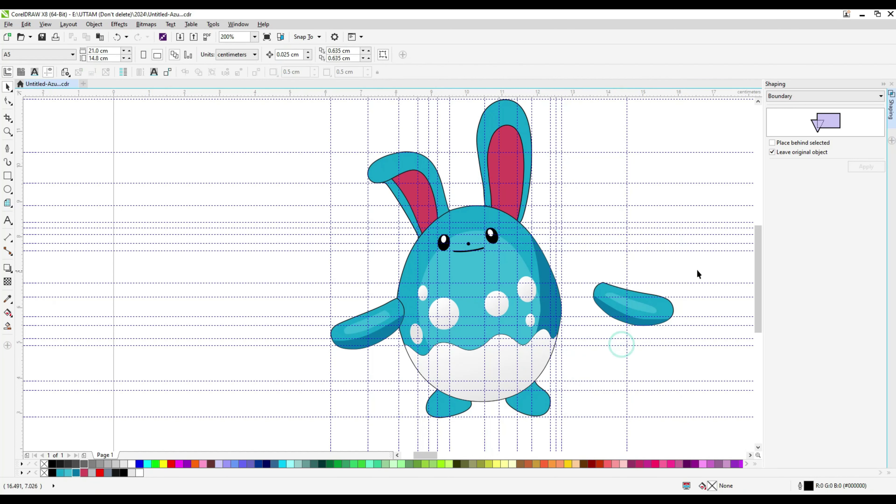
Move the right arm back against the body and bring it to the front.
drag(696, 271, 578, 338)
drag(648, 313, 601, 321)
right_click(601, 321)
mouse_move(651, 225)
click(726, 225)
click(622, 225)
Change the outline colour of the body and both arms to light blue #38B5D6.
scroll(405, 318, up, 1)
click(403, 304)
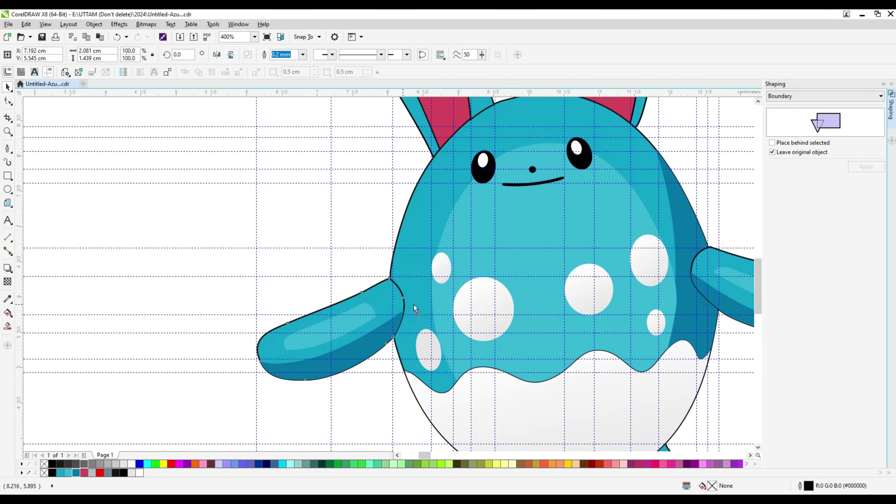
shift+click(712, 259)
shift+click(574, 372)
double_click(808, 486)
click(402, 171)
click(418, 195)
click(304, 343)
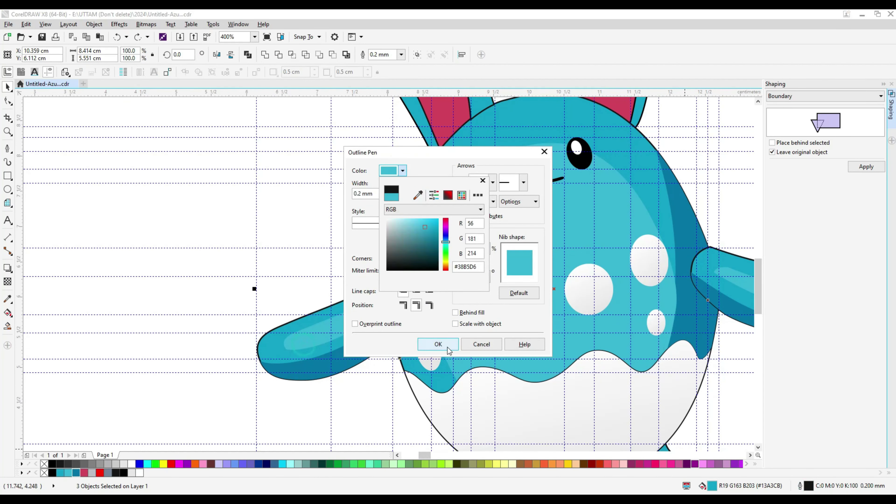
click(448, 347)
Try removing the outline from the belly shape and undo the change.
scroll(284, 290, down, 1)
scroll(374, 354, up, 1)
click(374, 354)
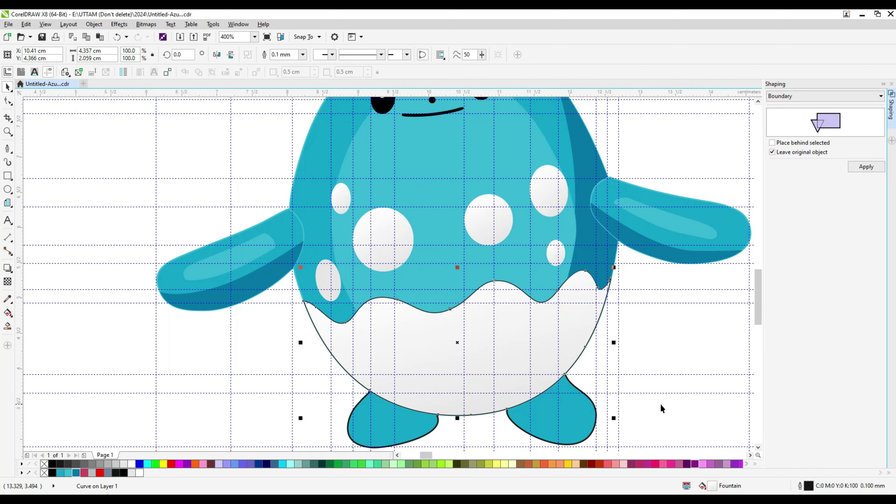
click(302, 55)
click(293, 61)
key(ctrl+z)
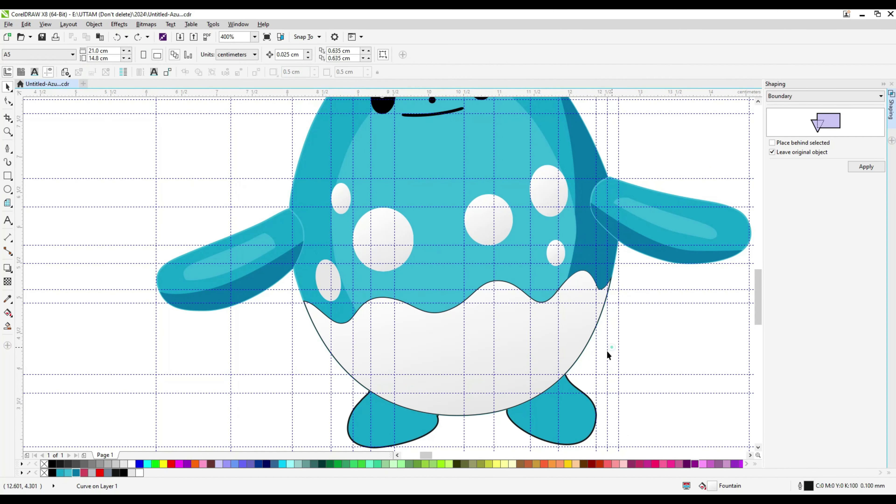
Duplicate both feet and move the copies slightly upward over the originals.
click(555, 420)
shift+click(399, 422)
click(228, 368)
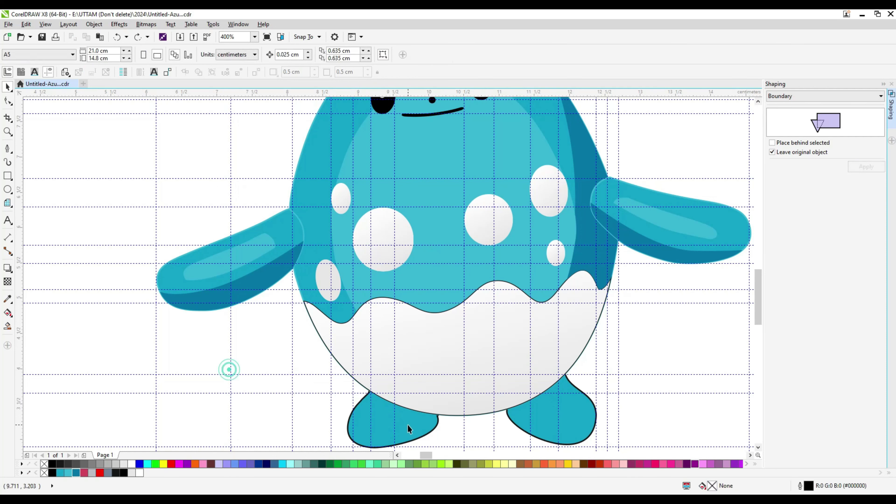
click(408, 425)
shift+click(532, 421)
right_click(532, 420)
click(569, 277)
right_click(642, 315)
click(665, 375)
drag(557, 433, 557, 422)
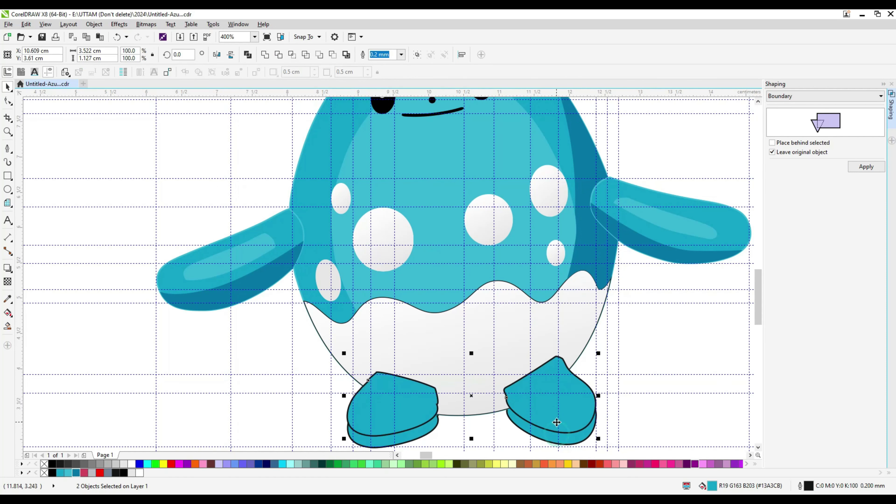
Narrow the duplicated feet to about 97.4% of their width and nudge each copy over its original foot.
click(8, 326)
click(11, 89)
drag(404, 402, 376, 344)
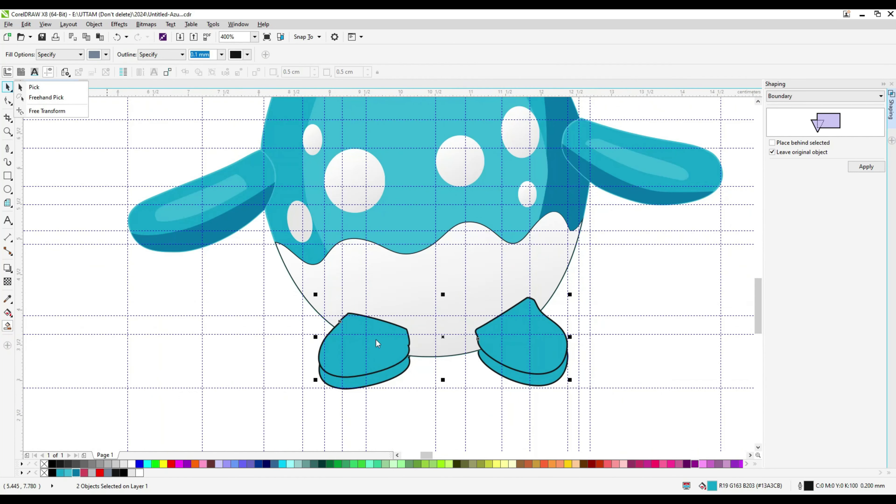
click(39, 87)
key(ctrl+z)
scroll(522, 365, up, 1)
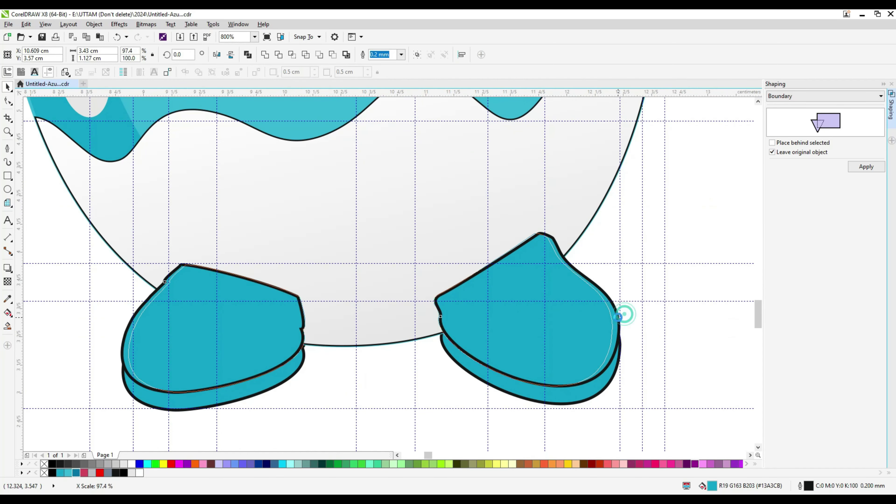
drag(621, 395, 624, 397)
drag(500, 312, 493, 312)
drag(232, 365, 236, 366)
Smart-fill the sole strips exposed below the two foot copies as separate shapes.
key(space)
click(8, 87)
click(251, 317)
shift+click(516, 313)
right_click(516, 314)
click(68, 262)
Scale both foot copies down to about 60% and place them inside the feet as highlight shapes.
click(232, 303)
drag(309, 262, 295, 290)
drag(216, 337, 210, 346)
click(512, 304)
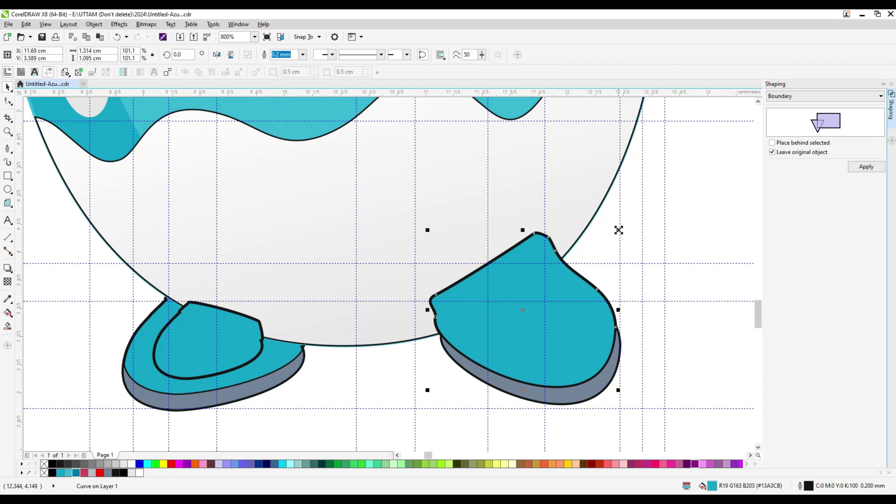
drag(618, 230, 587, 267)
Send the feet, their sole strips and the inner highlight shapes to the back, behind the belly.
shift+click(190, 354)
shift+click(163, 400)
right_click(600, 346)
mouse_move(628, 251)
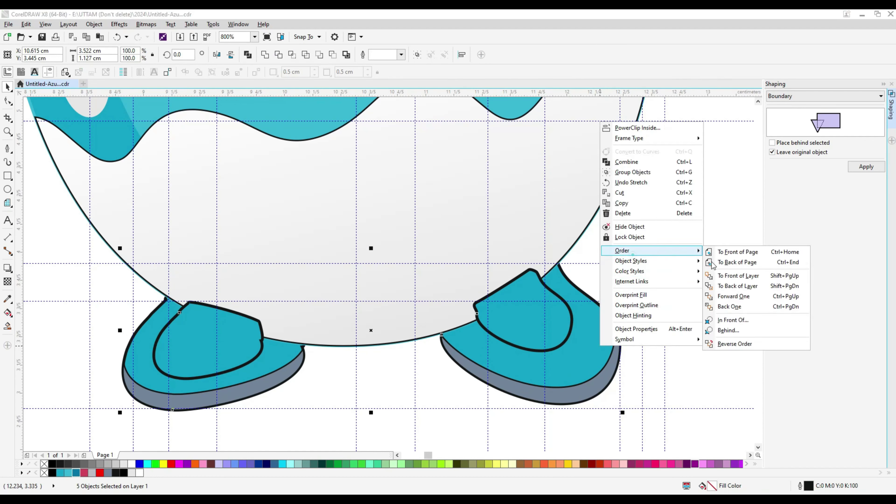
click(744, 289)
right_click(274, 382)
mouse_move(331, 277)
click(447, 313)
Try reshaping the left foot's edge where it meets the belly and undo the node changes.
click(255, 351)
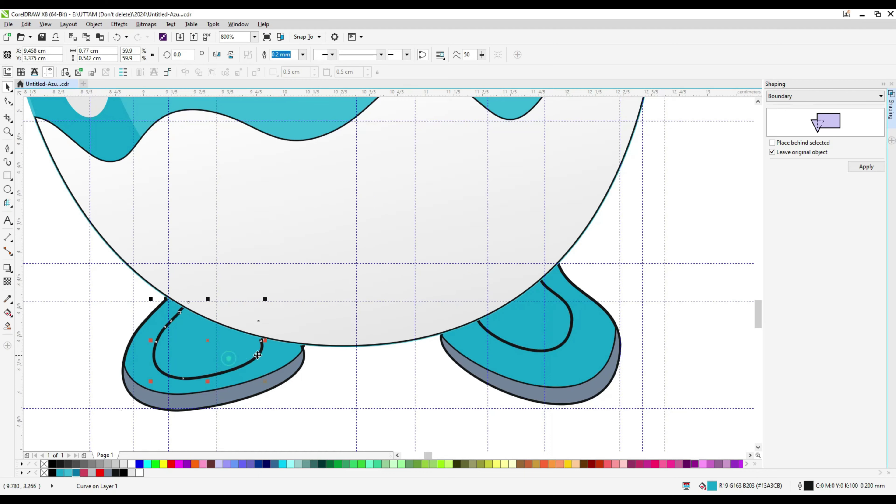
click(7, 101)
scroll(262, 330, up, 2)
drag(258, 366, 250, 298)
click(423, 395)
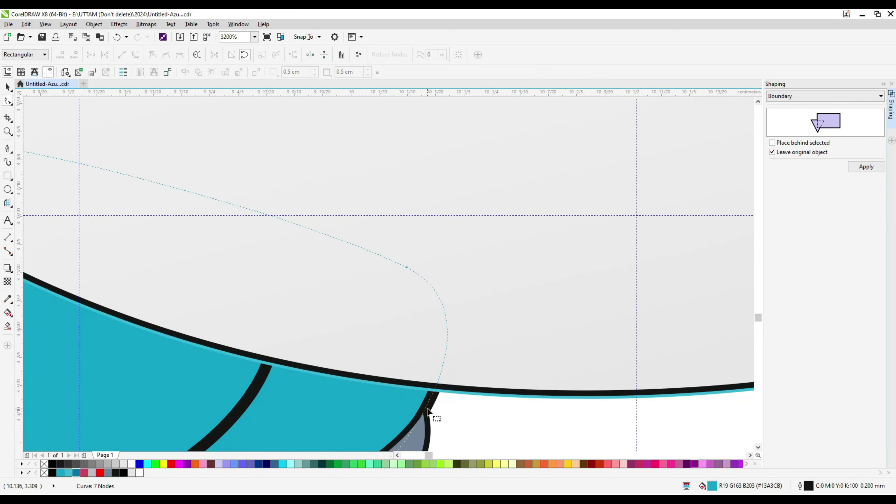
drag(429, 403, 429, 398)
scroll(420, 388, down, 3)
key(ctrl+z)
key(ctrl+z)
Reshape the inner corner of the left foot's sole strip so that it tucks under the belly edge.
scroll(416, 385, up, 3)
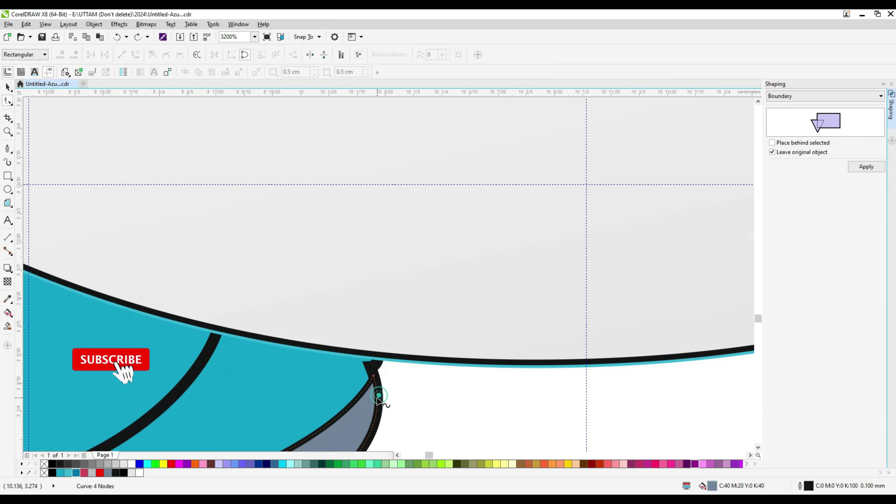
drag(345, 360, 386, 363)
scroll(412, 360, down, 2)
click(8, 87)
scroll(261, 365, down, 1)
scroll(307, 382, up, 1)
Fill both sole strips with dark blue #0476AA.
click(303, 385)
shift+click(558, 385)
click(76, 473)
Fill the inner highlight shapes of both feet with light blue #38B5D6 and remove their outlines.
click(256, 348)
shift+click(578, 341)
click(68, 472)
click(400, 53)
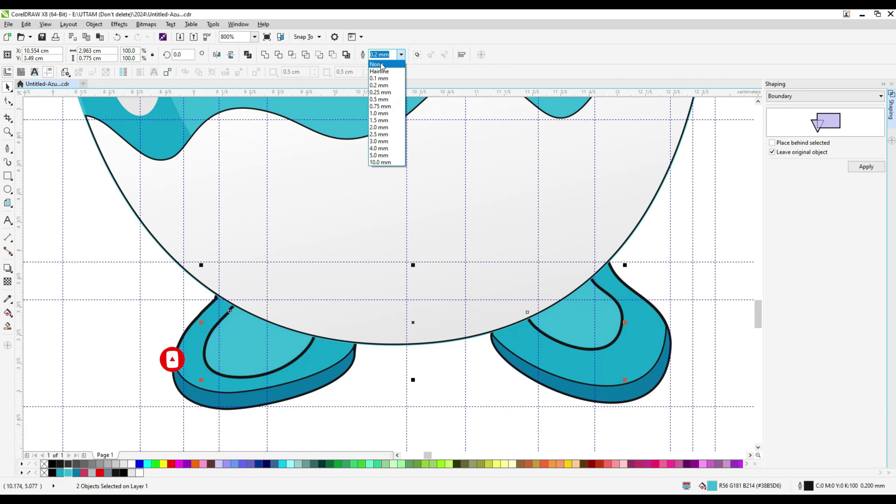
click(381, 65)
scroll(588, 285, down, 2)
click(588, 286)
Remove the outlines from both dark blue sole strips.
click(317, 367)
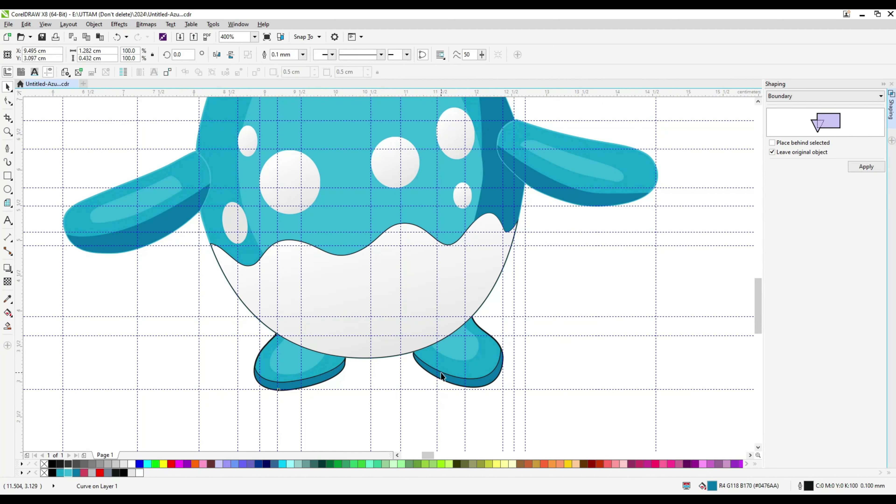
shift+click(441, 372)
click(399, 54)
click(381, 65)
click(565, 276)
Change the outline colour of both feet to light blue #38B5D6.
scroll(329, 328, up, 1)
click(332, 387)
shift+click(536, 376)
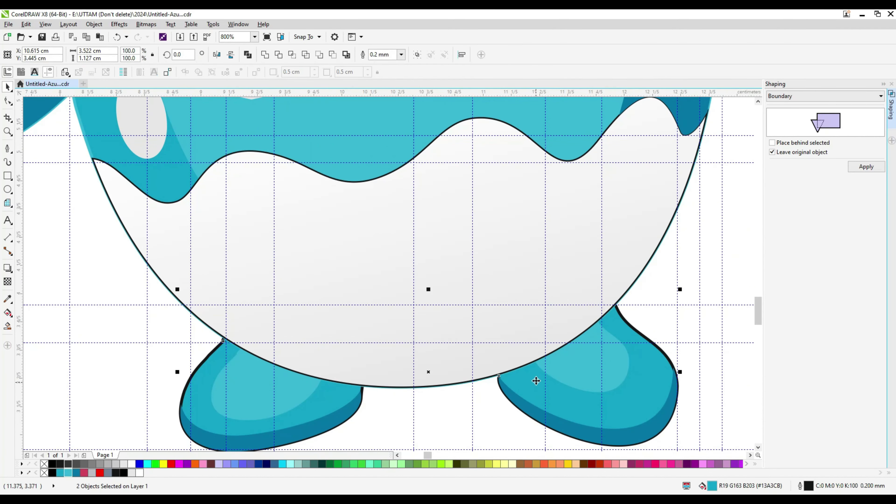
key(F12)
click(402, 171)
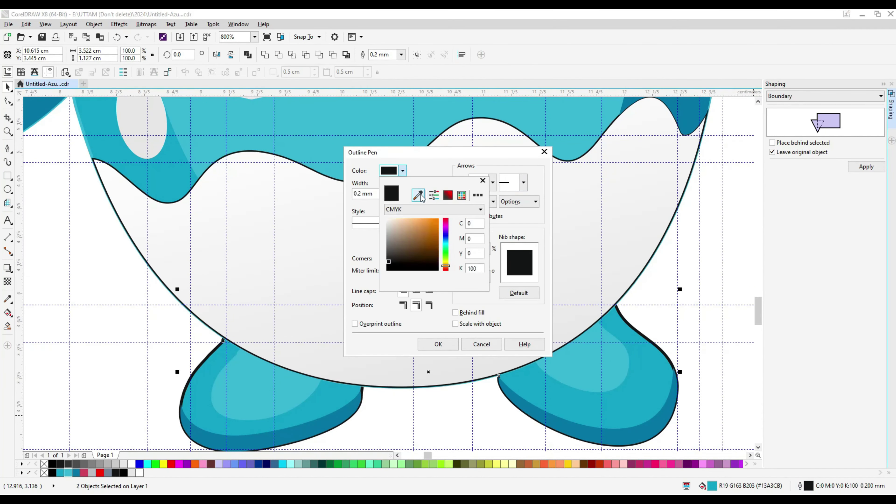
click(69, 472)
click(443, 346)
Set the body's outline width to 0.5 mm.
scroll(239, 288, down, 1)
click(263, 124)
click(302, 54)
click(289, 94)
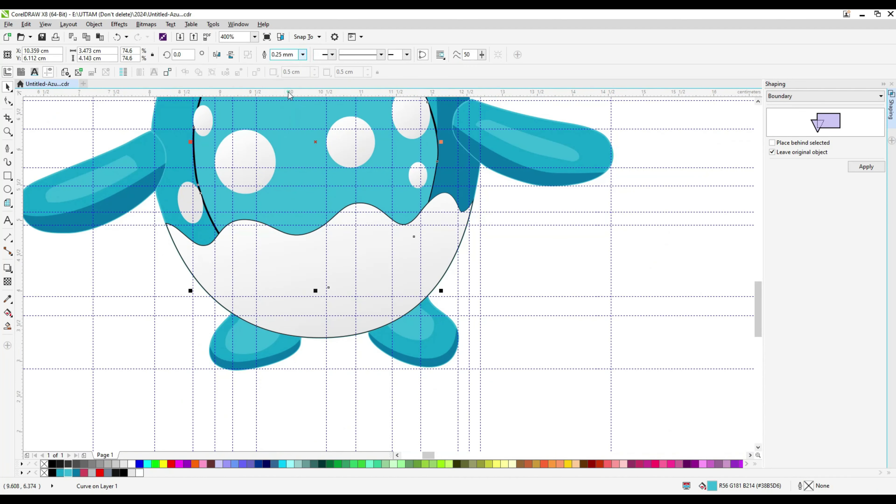
click(302, 55)
click(285, 99)
click(538, 220)
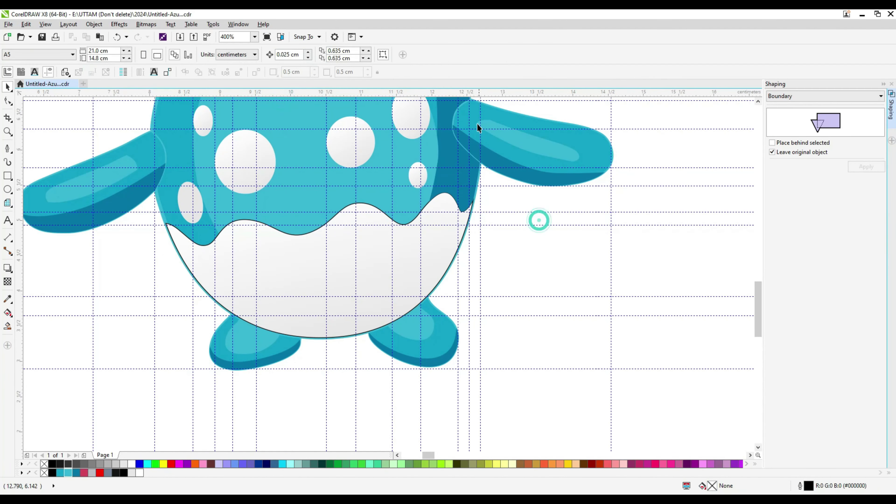
Set the outline width of both arms to 0.5 mm.
click(471, 120)
shift+click(154, 143)
click(400, 55)
click(381, 100)
click(558, 249)
Make the outlines of both pink inner ears thinner.
scroll(410, 304, down, 2)
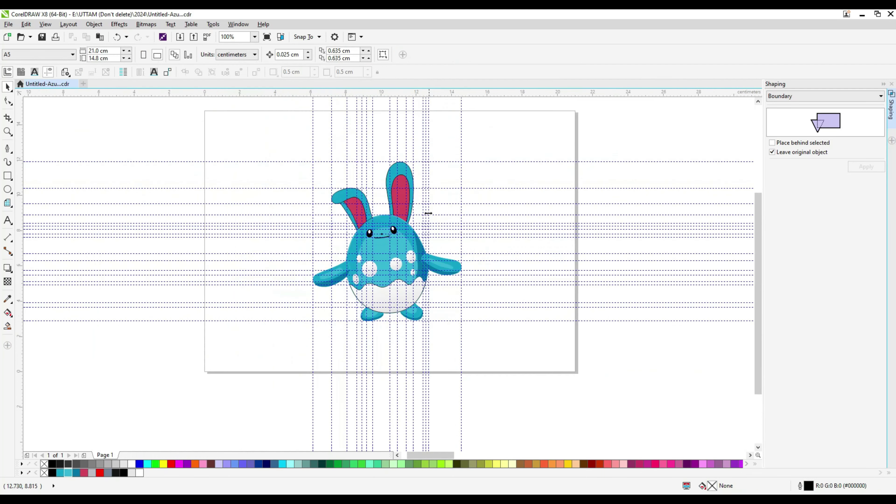
scroll(379, 216, up, 3)
click(311, 223)
shift+click(179, 241)
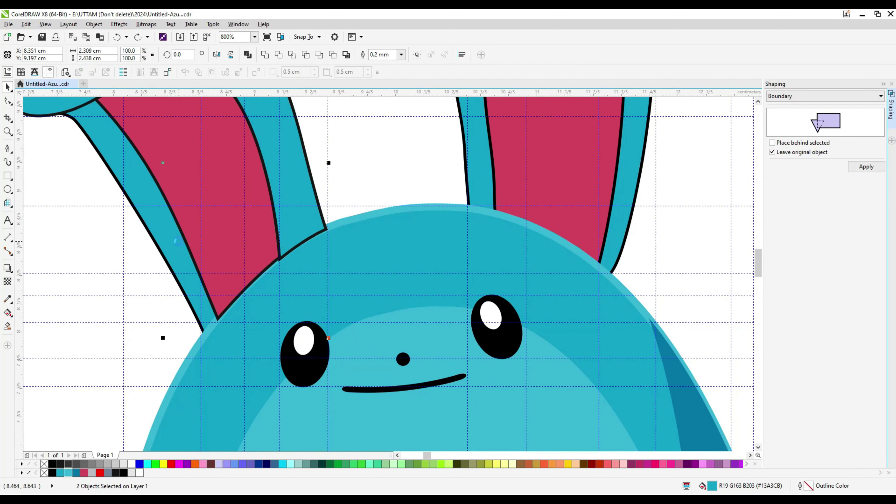
click(400, 54)
click(388, 63)
scroll(306, 212, down, 1)
click(401, 55)
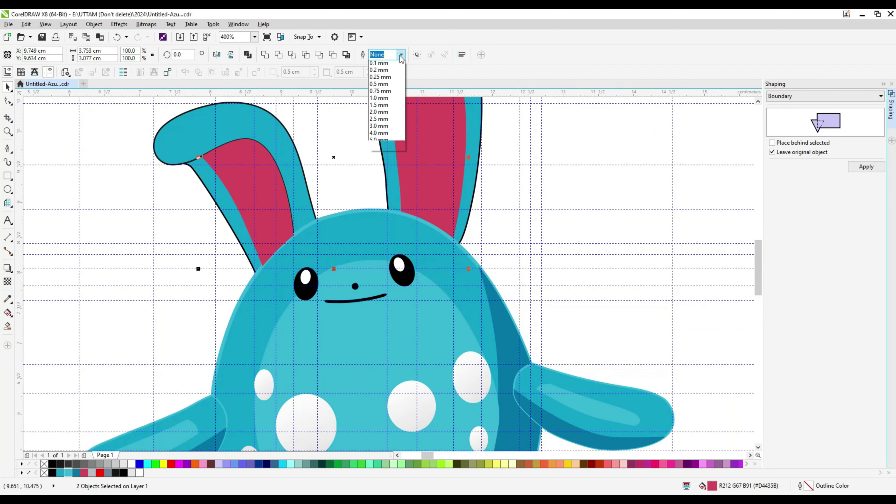
click(386, 74)
click(522, 126)
Create a boundary outline of the upright ear, scale it to 81.6% by 93.9%, and place it behind the pink inner ear.
scroll(342, 262, down, 1)
click(390, 151)
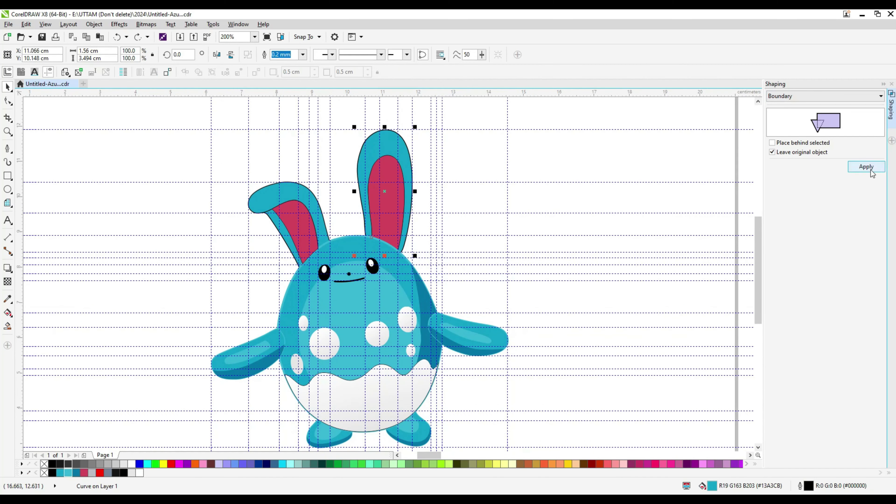
right_click(382, 223)
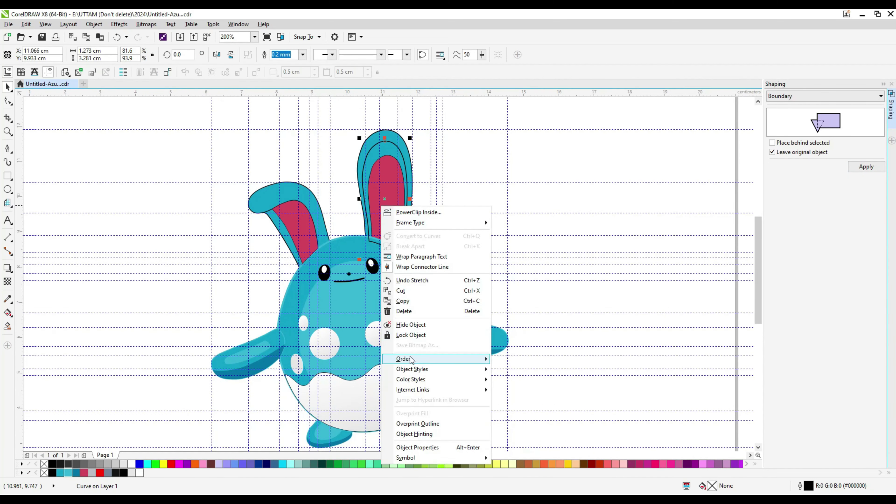
mouse_move(423, 359)
click(529, 430)
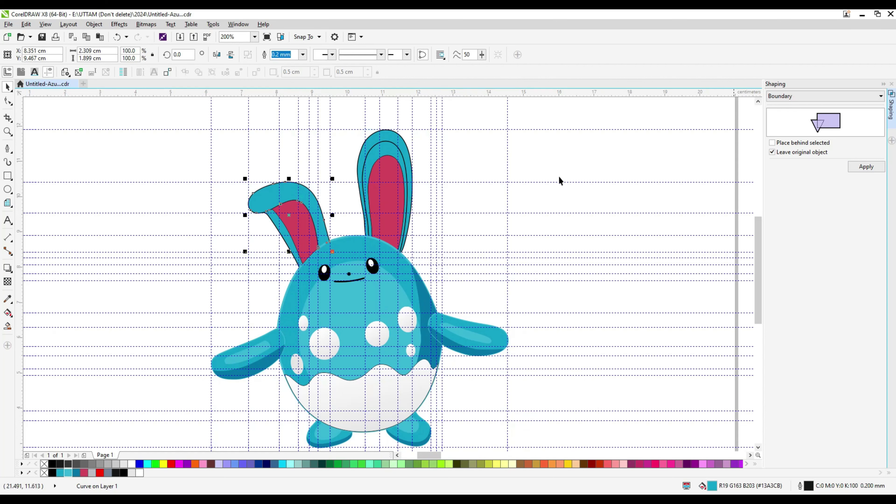
Draw a curve on the drooping ear from its tip around the pink inner ear and down past its base.
click(8, 149)
scroll(273, 203, up, 1)
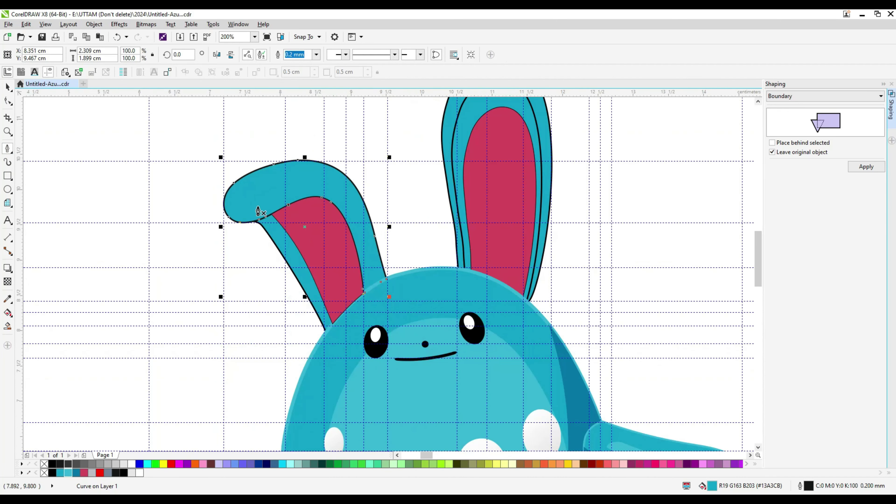
click(224, 215)
drag(268, 202, 301, 188)
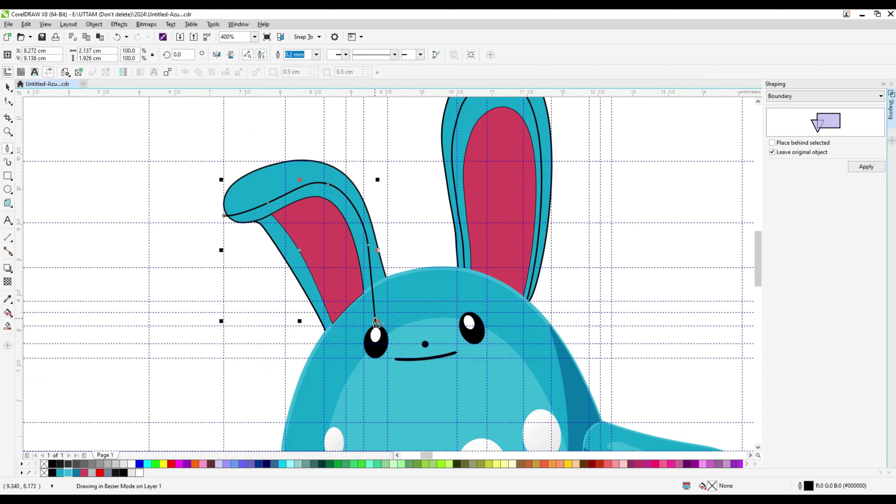
key(space)
Try smart-filling the area below the curve on the drooping ear and undo the changes.
click(4, 331)
click(251, 211)
key(ctrl+z)
click(8, 87)
click(255, 188)
drag(273, 201, 253, 222)
key(ctrl+z)
Copy the drooping ear's two teal pieces and the curve, and place the pasted copy beside the character.
click(279, 244)
shift+click(262, 216)
shift+click(264, 205)
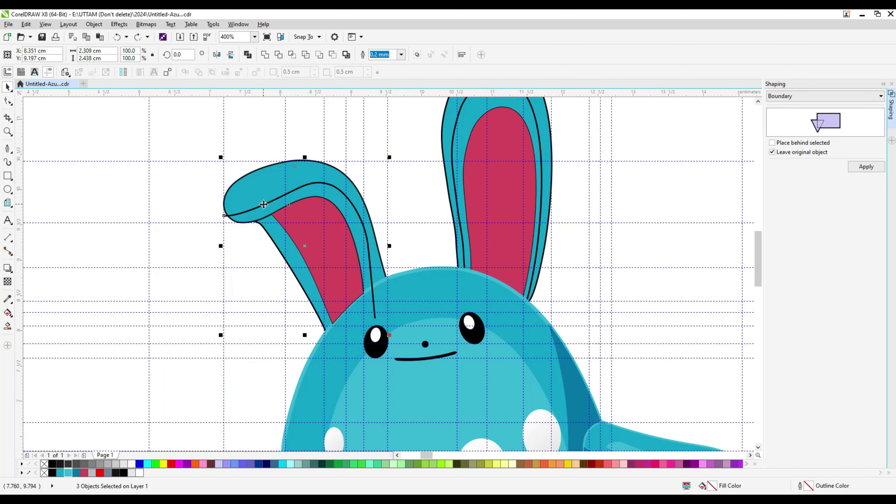
right_click(264, 205)
click(283, 285)
right_click(140, 209)
click(204, 251)
scroll(322, 240, down, 1)
drag(315, 242, 251, 245)
scroll(253, 228, up, 1)
Smart-fill the band below the curve on the copied ear.
click(7, 326)
click(206, 207)
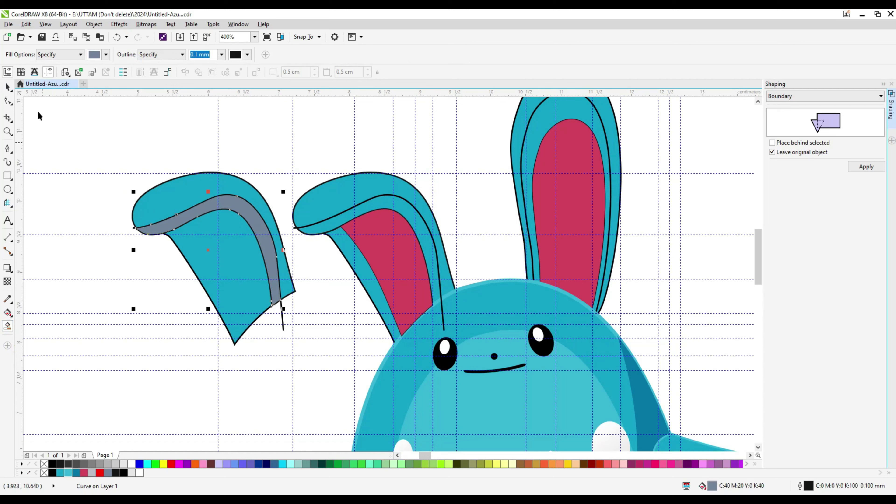
key(space)
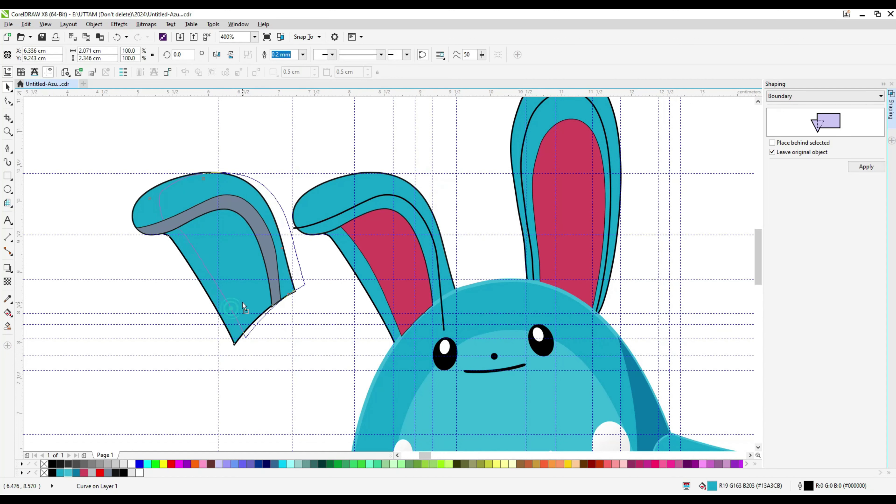
Create a boundary outline of the copied ear, offset it, and smart-fill the ear's lower area inside it.
click(241, 303)
click(869, 168)
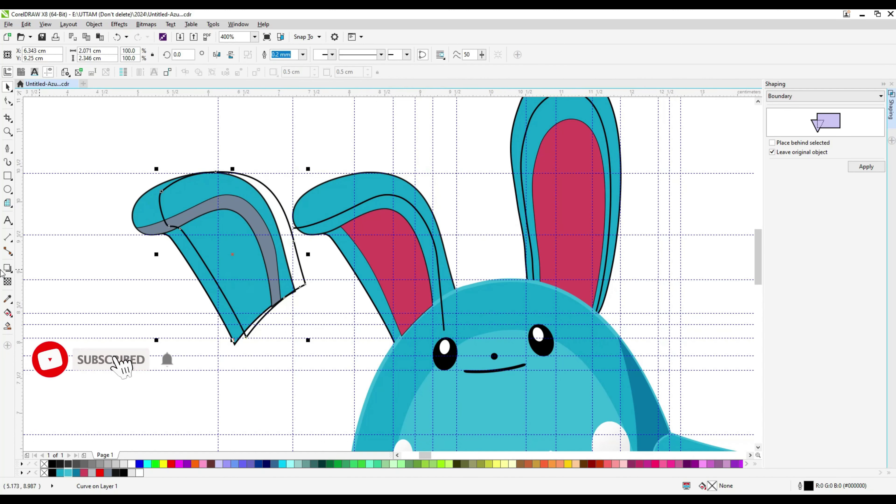
key(space)
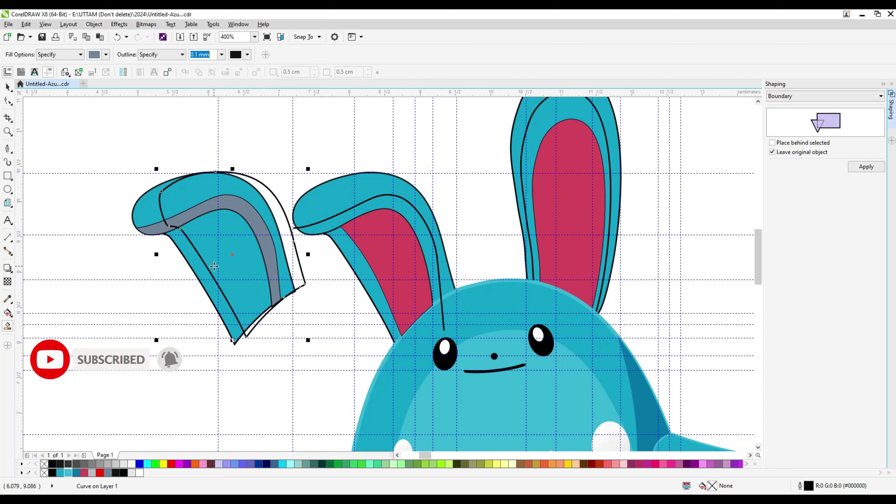
click(214, 266)
key(space)
Delete the leftover outline and teal piece of the copied ear, plus the guide curve on the original ear.
right_click(209, 196)
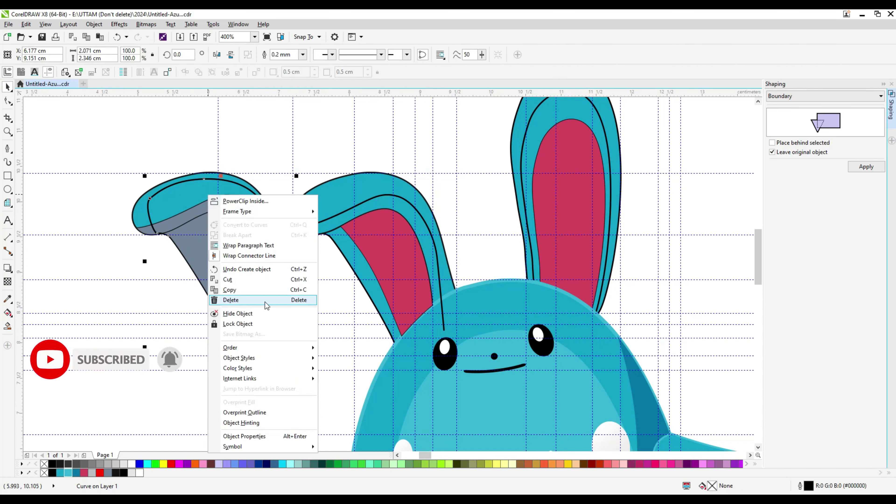
click(266, 300)
click(185, 184)
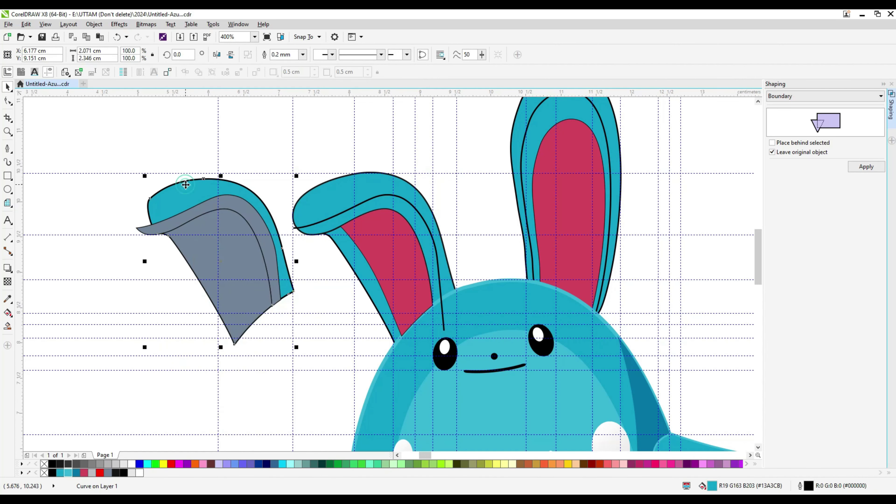
key(Delete)
click(321, 217)
click(371, 332)
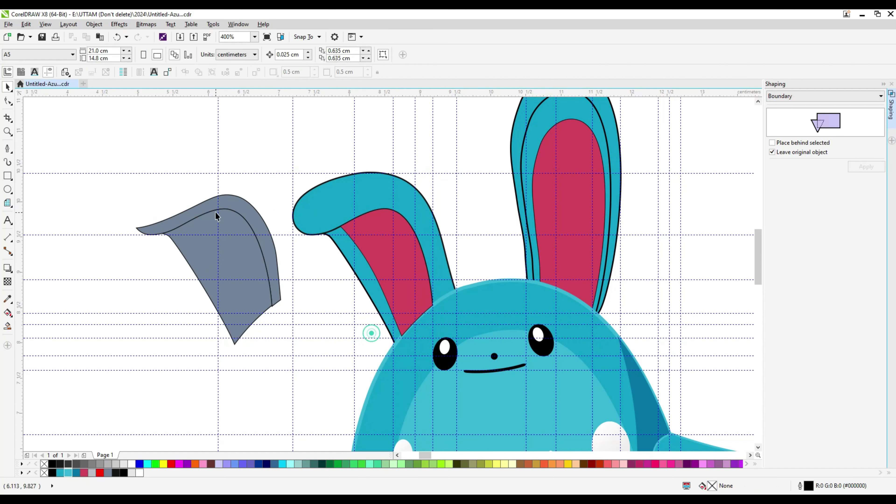
Move the two grey shading pieces onto the drooping ear and place the lower one behind the pink inner ear.
drag(216, 204, 376, 194)
drag(233, 285, 402, 283)
right_click(402, 284)
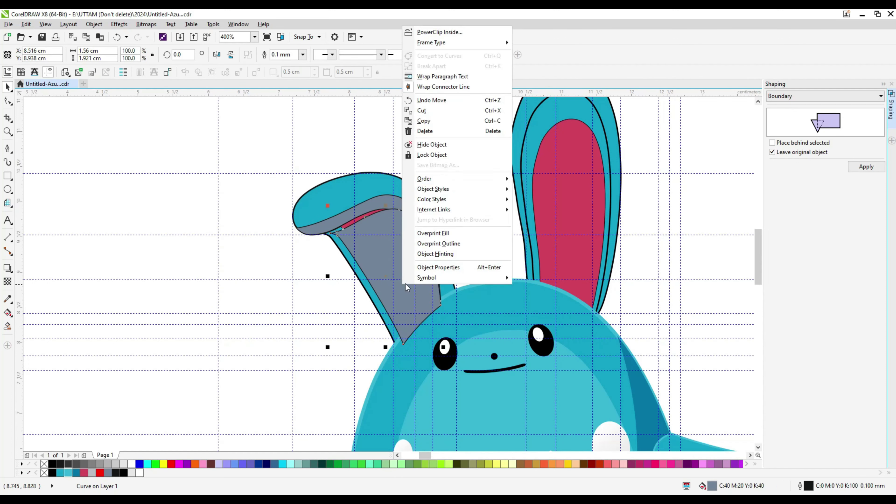
click(456, 178)
click(560, 258)
click(361, 275)
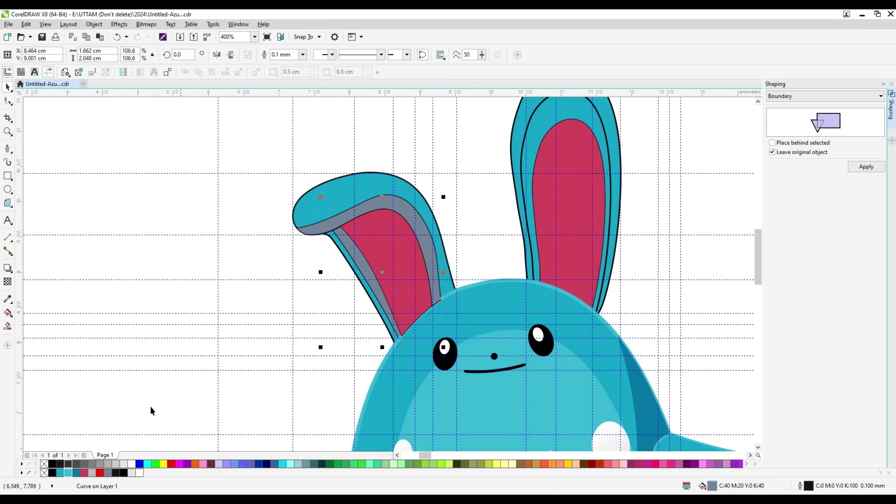
Fill the drooping ear's two shading pieces with dark blue #0476AA and remove the outline of the upper band.
click(75, 473)
click(371, 212)
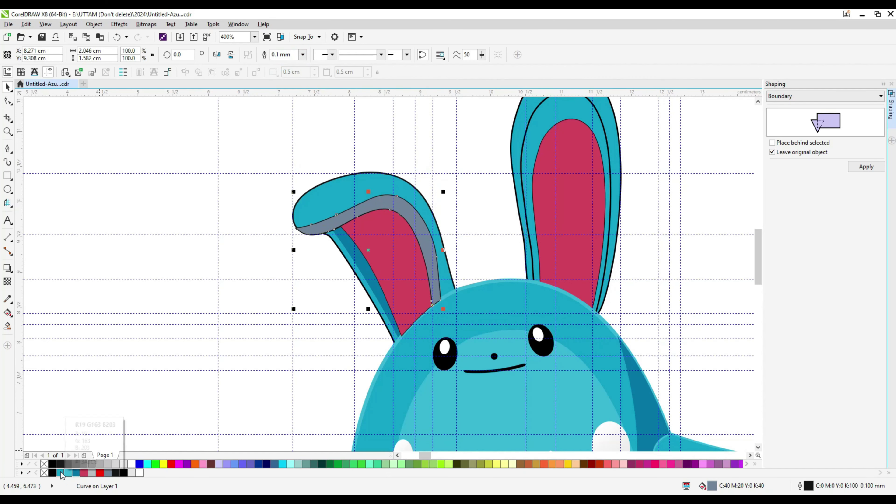
scroll(260, 282, down, 2)
scroll(268, 269, up, 2)
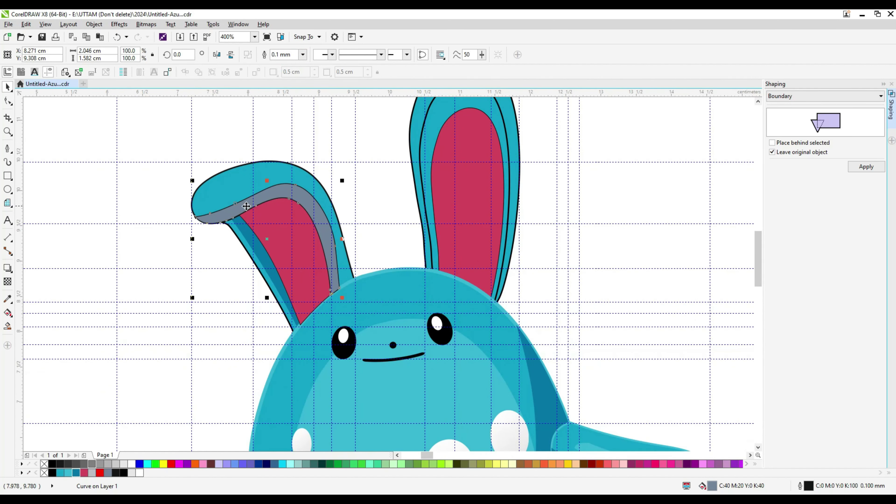
click(77, 472)
click(303, 54)
click(285, 64)
click(365, 200)
Fill the inner contour of the upright ear with dark blue #0476AA.
click(425, 189)
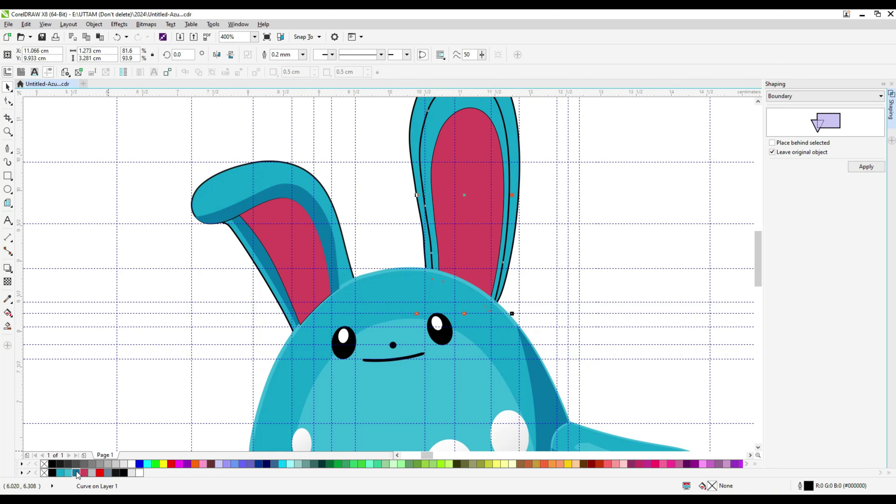
click(77, 472)
scroll(334, 146, down, 2)
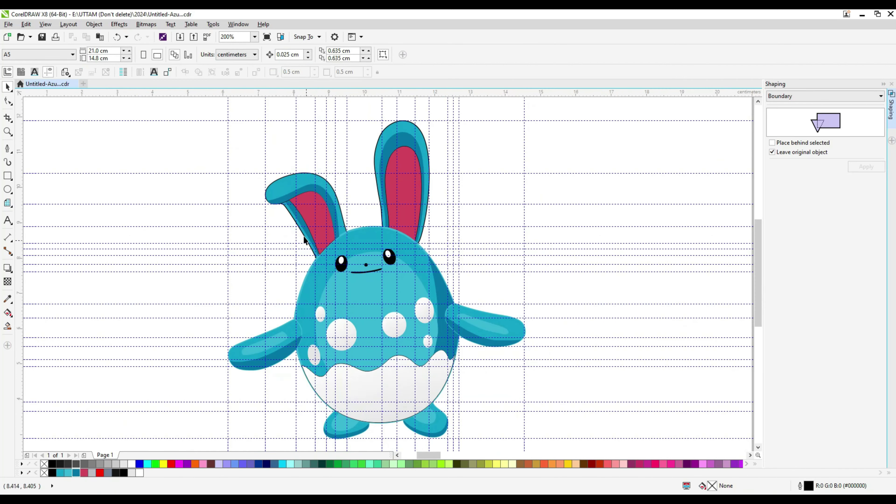
Give the outer shapes of both ears a 0.2 mm light blue outline #38B5D6, sampled from the artwork.
click(341, 233)
scroll(347, 232, up, 1)
shift+click(277, 266)
click(26, 24)
click(53, 156)
click(459, 274)
click(342, 234)
double_click(808, 486)
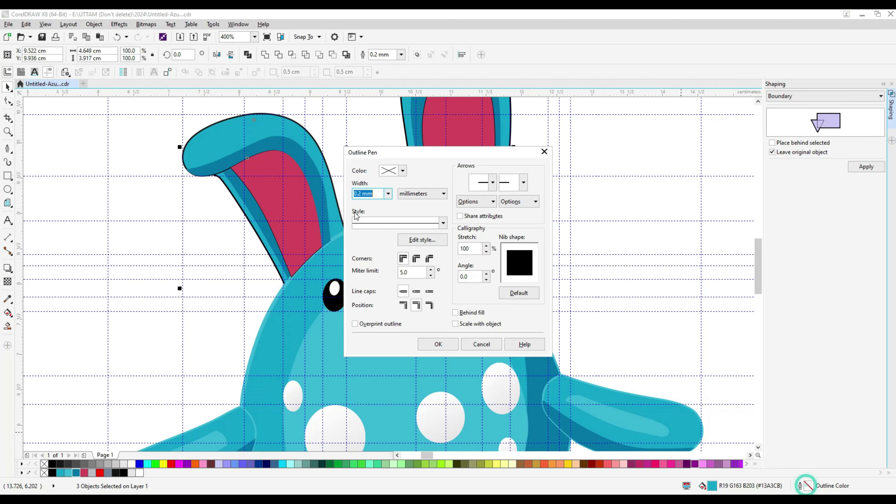
click(402, 170)
click(417, 192)
click(277, 301)
click(439, 344)
click(548, 181)
Place the drooping ear's pink inner shape behind the adjoining dark blue shading piece.
scroll(229, 164, up, 2)
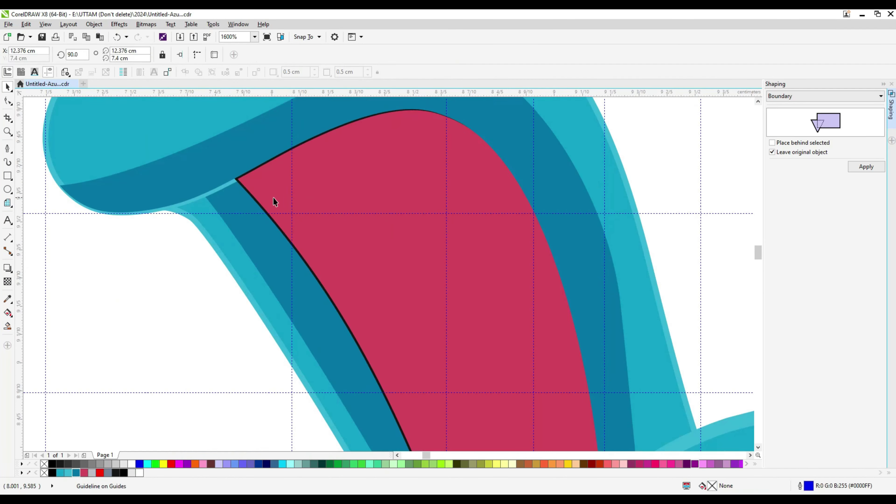
click(280, 199)
right_click(280, 199)
mouse_move(317, 352)
click(455, 432)
click(261, 233)
scroll(319, 260, down, 4)
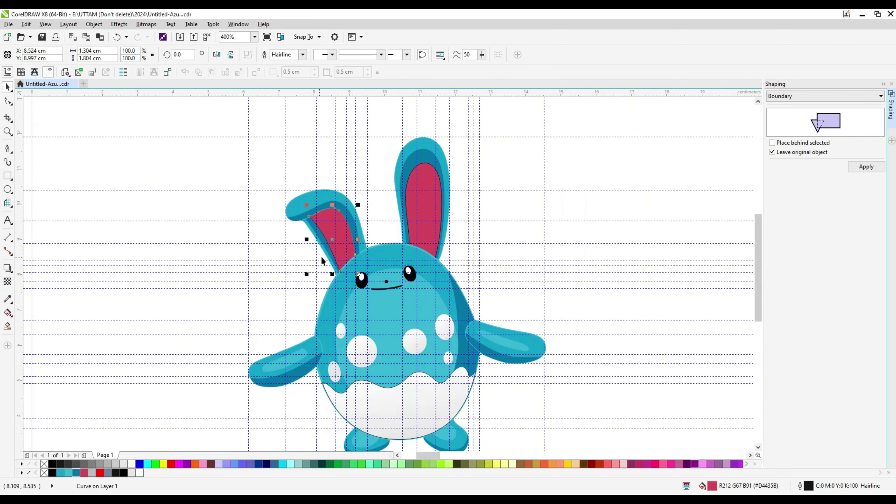
Create a boundary shape from the ears, body, arms and feet, and send it to the back of the layer.
click(485, 186)
scroll(415, 305, up, 1)
click(262, 191)
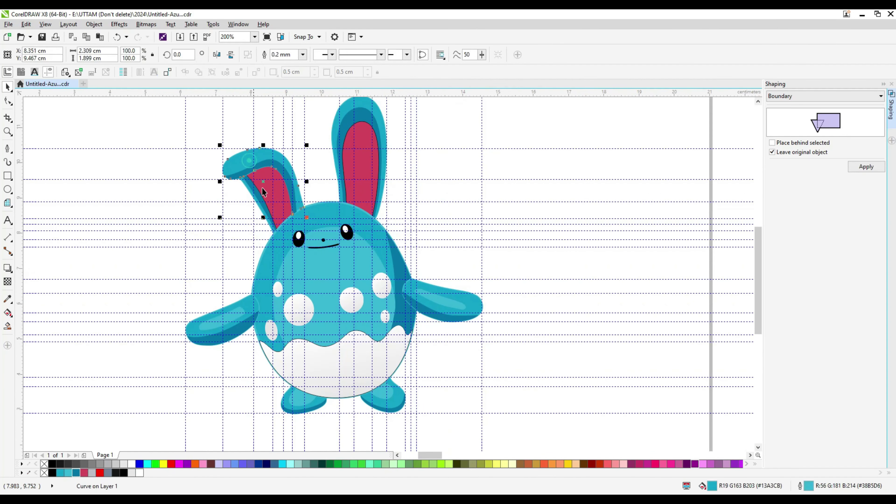
shift+click(254, 190)
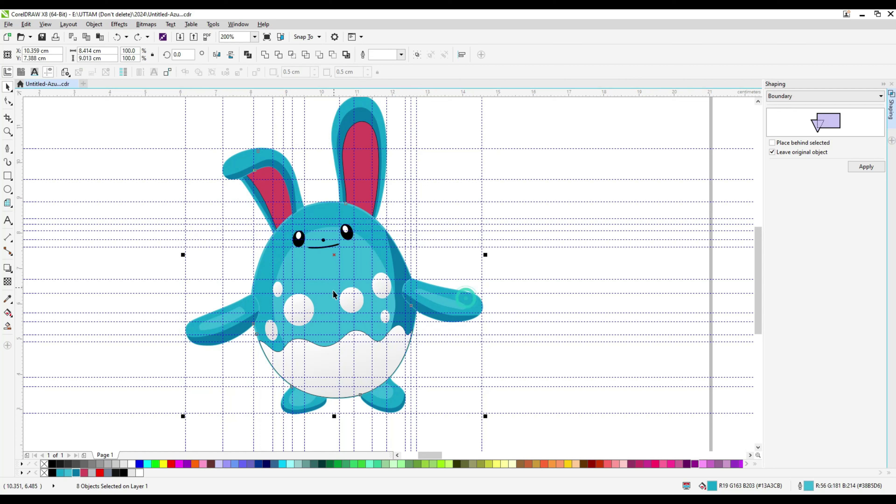
click(863, 166)
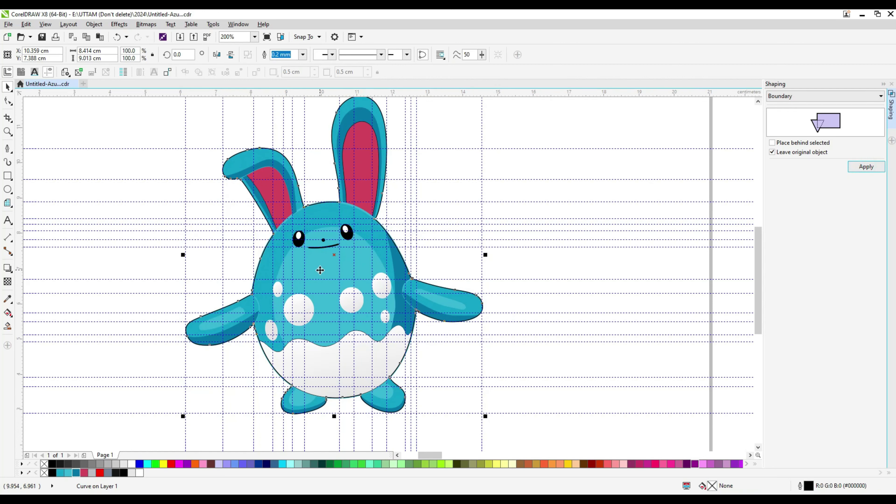
right_click(320, 270)
mouse_move(353, 166)
click(477, 200)
Set the boundary shape's outline width to 1.5 mm and fill the shape with black.
click(303, 55)
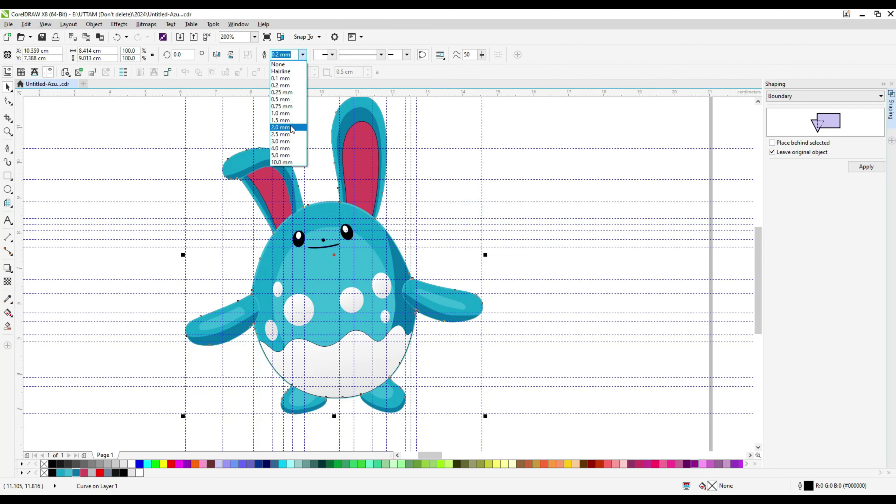
click(281, 120)
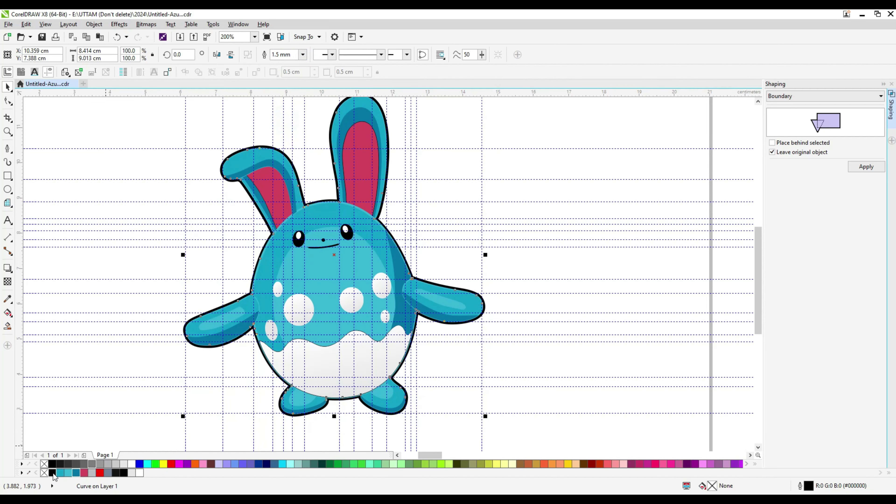
drag(335, 255, 360, 253)
key(ctrl+z)
key(Escape)
Scale the small black nose dot down to 81%.
scroll(322, 240, up, 1)
click(324, 242)
scroll(325, 243, up, 2)
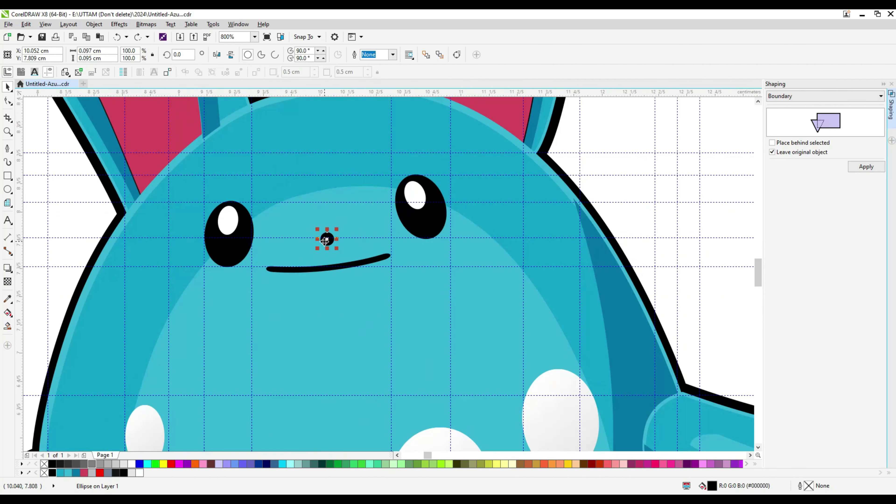
scroll(320, 248, down, 6)
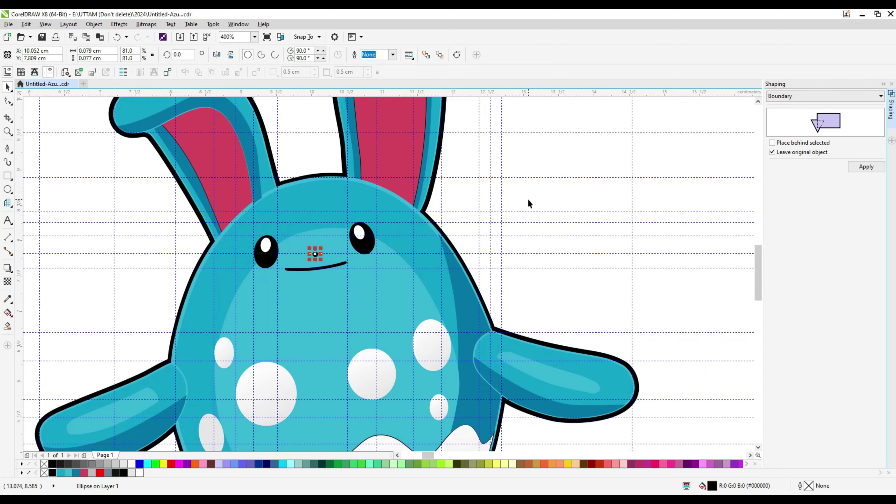
click(488, 237)
Select the complete character and place a copy of it far off the page.
scroll(368, 287, down, 1)
drag(238, 184, 469, 388)
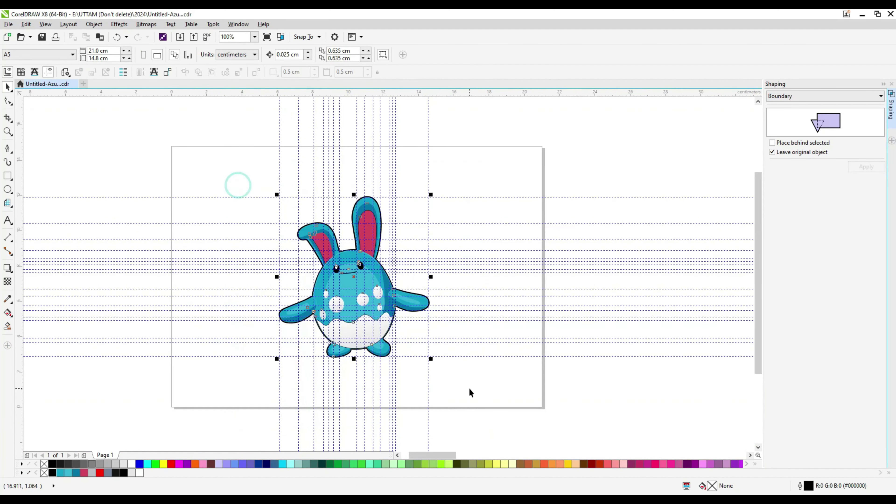
click(194, 127)
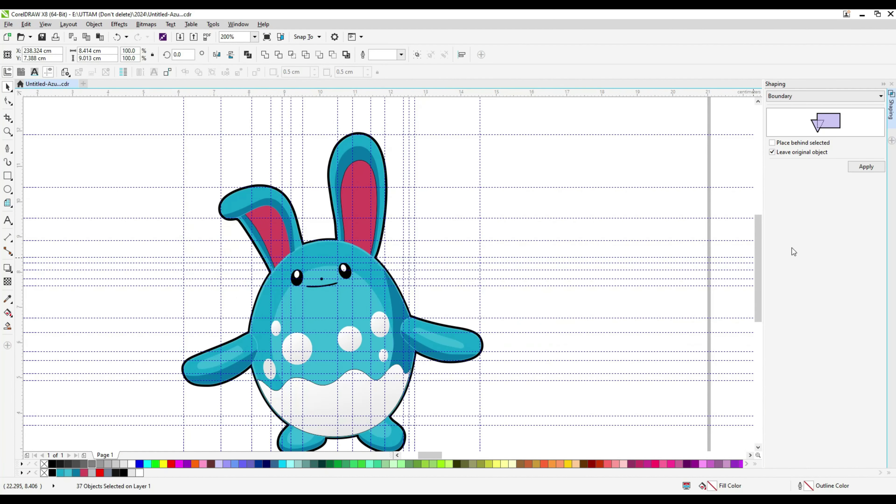
scroll(283, 129, up, 2)
drag(758, 233, 774, 294)
scroll(337, 388, down, 2)
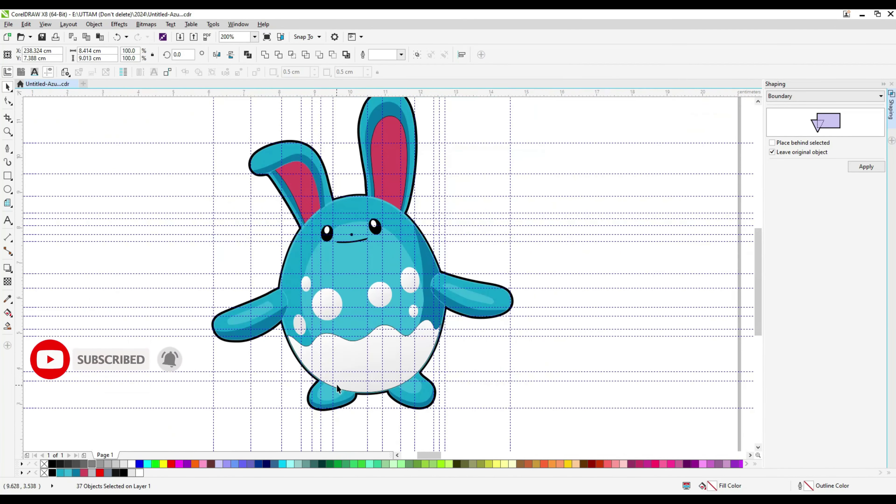
scroll(361, 279, down, 2)
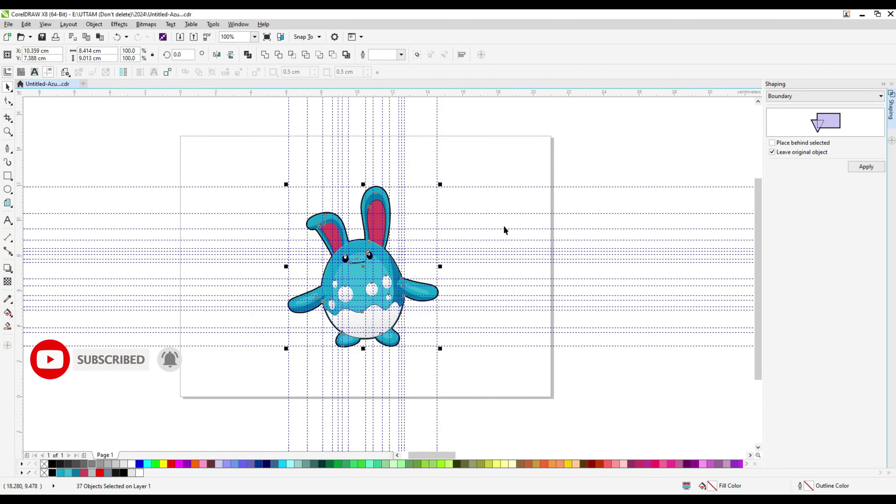
click(497, 166)
scroll(367, 194, up, 2)
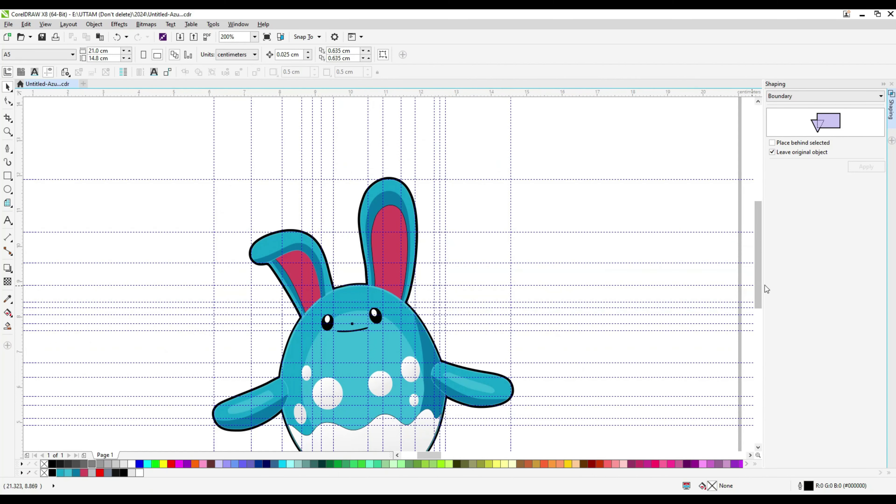
Convert the black boundary silhouette behind the character to a 300 dpi bitmap.
drag(758, 286, 754, 305)
click(513, 335)
click(146, 24)
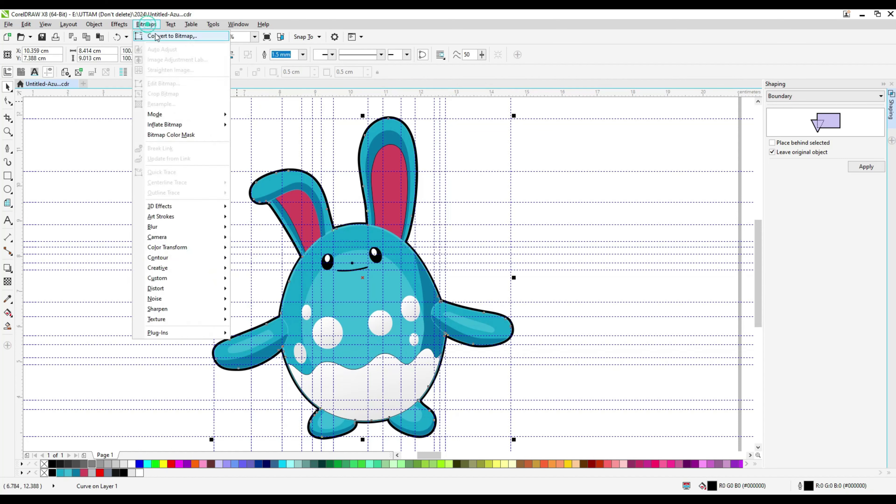
click(155, 34)
click(428, 304)
Soften the black silhouette's edge with a Gaussian Blur of a few pixels.
click(146, 25)
mouse_move(177, 226)
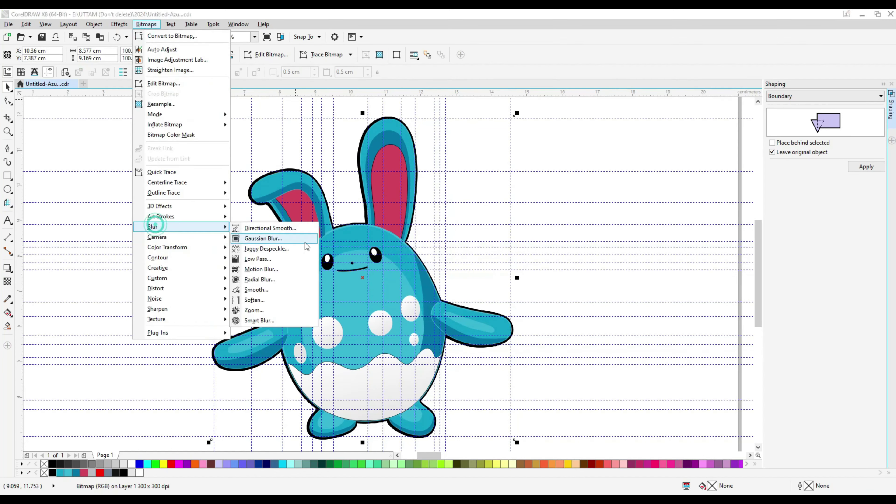
click(304, 240)
drag(426, 226, 546, 232)
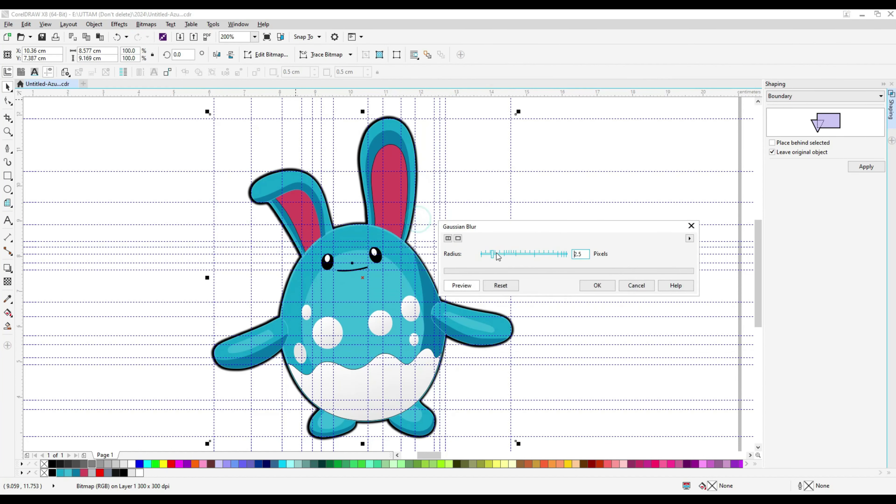
drag(492, 253, 496, 256)
click(586, 281)
click(553, 151)
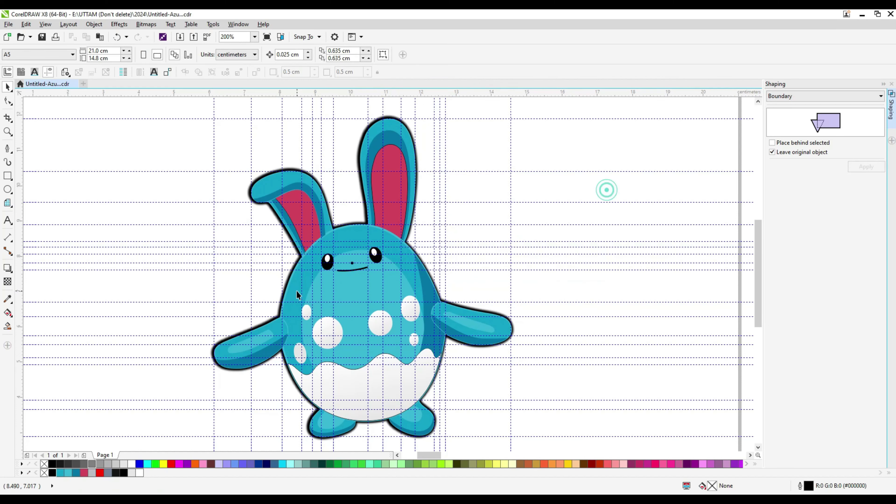
Convert the main body shape to a 600 dpi bitmap and apply a Gaussian Blur with a 3.0 pixel radius.
click(288, 295)
click(146, 24)
click(170, 34)
text(600)
key(Return)
click(145, 24)
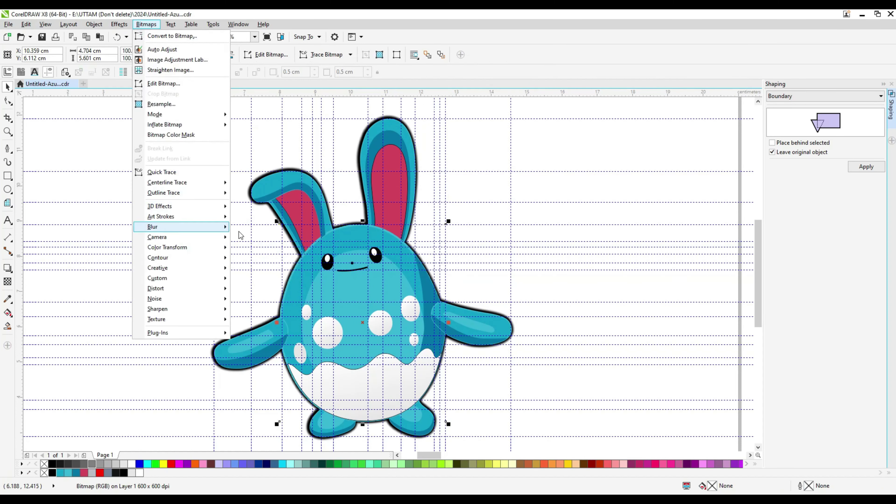
click(272, 235)
drag(380, 225, 463, 237)
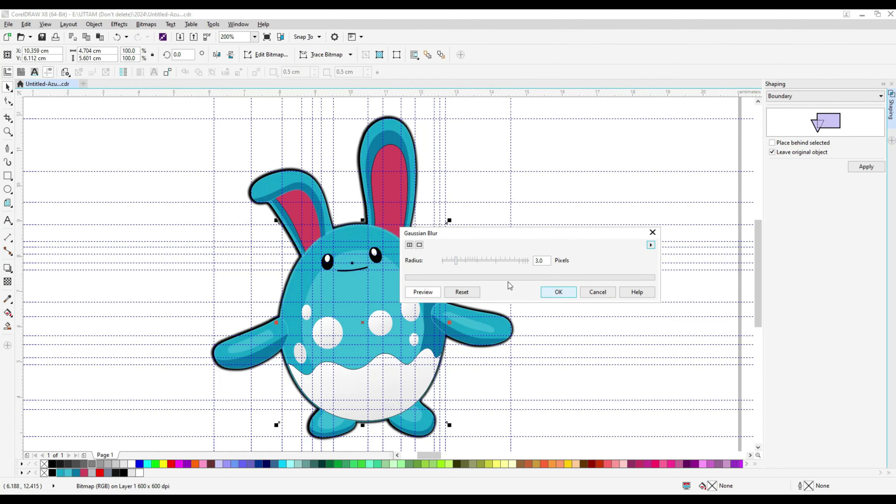
click(558, 292)
Send the drooping ear's pieces together with the blurred black silhouette to the back of the layer.
key(ctrl+a)
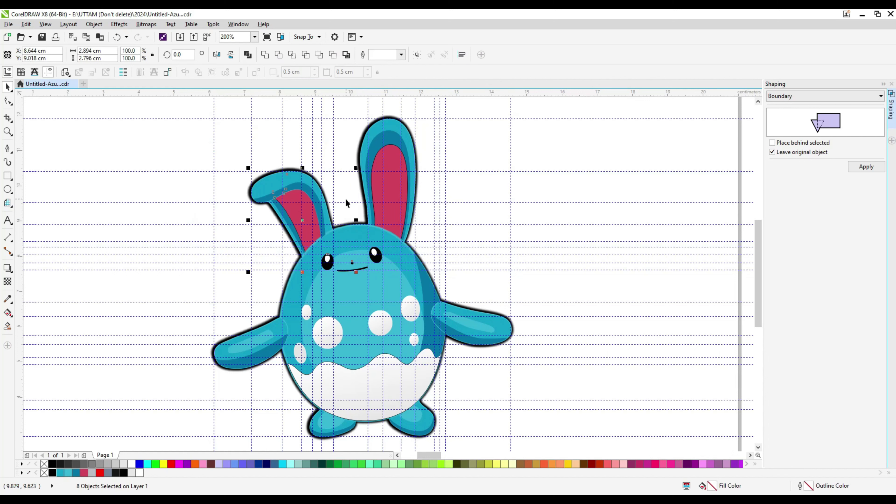
right_click(345, 199)
mouse_move(388, 329)
click(494, 363)
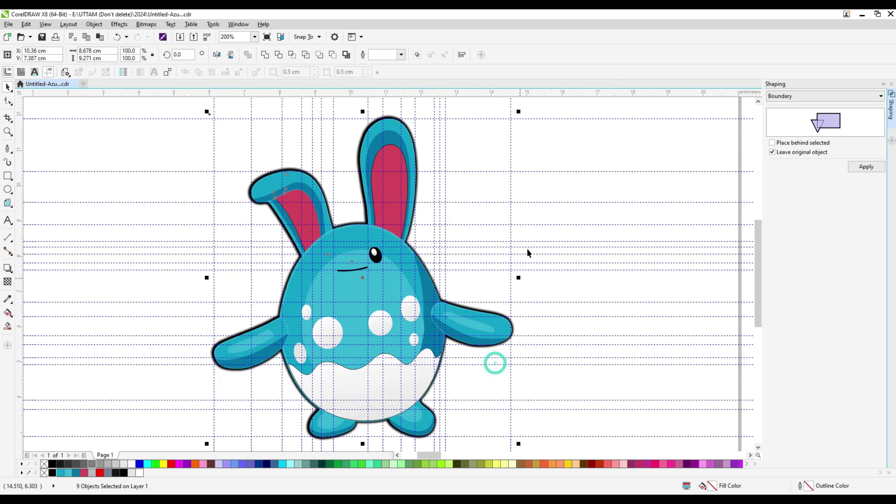
click(545, 219)
click(283, 332)
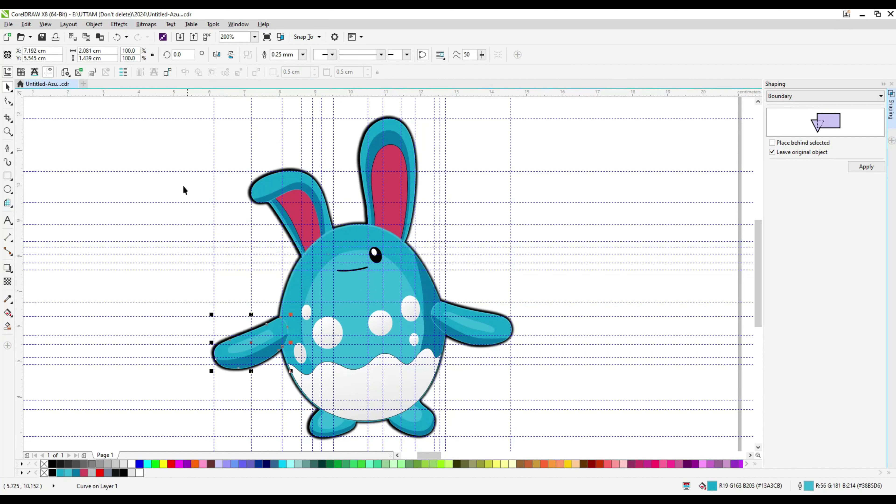
drag(180, 214, 390, 310)
right_click(352, 260)
click(269, 262)
drag(198, 236, 455, 302)
click(465, 278)
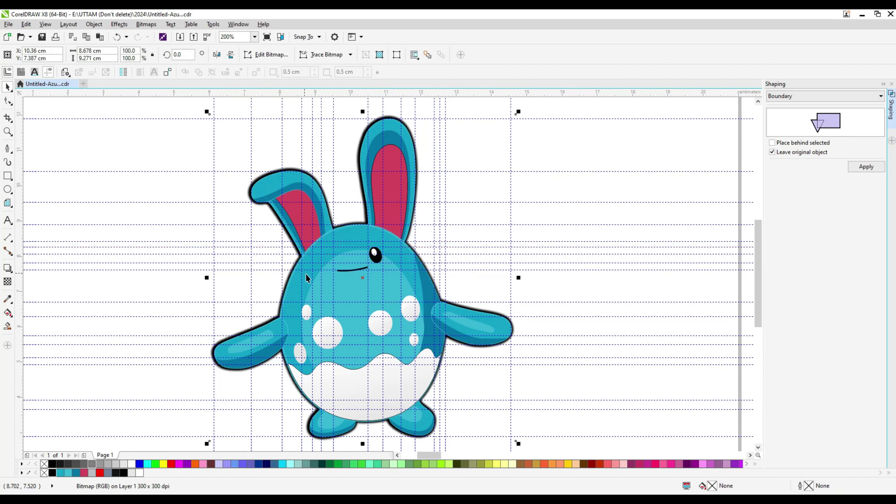
Reselect the area around the drooping ear, including the silhouette, and reorder it to the back of the layer.
drag(182, 136, 358, 279)
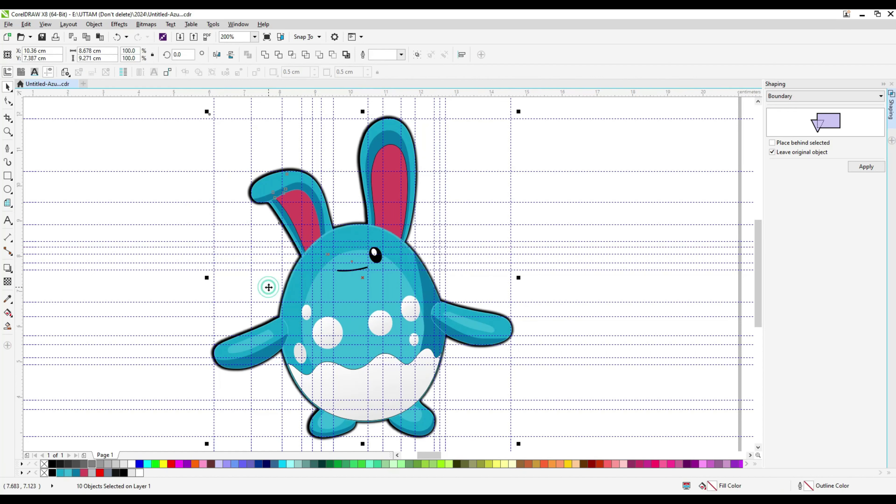
right_click(269, 287)
mouse_move(318, 192)
click(429, 225)
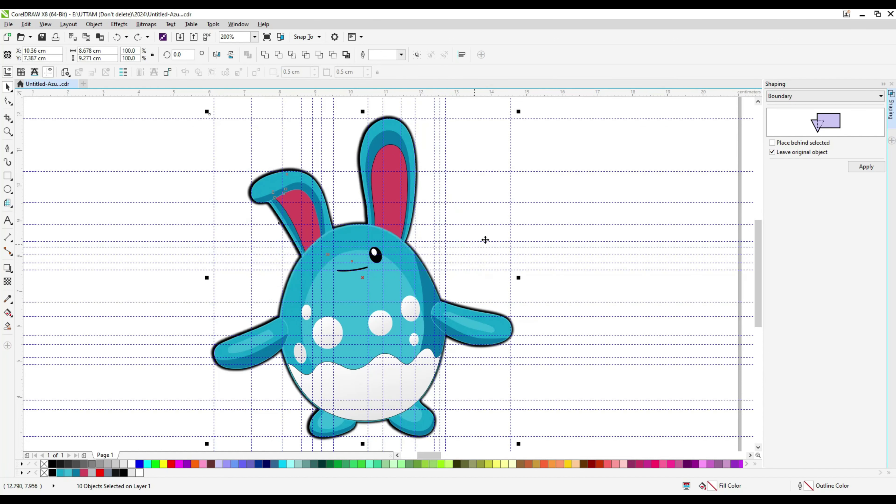
Bring the character's hidden eye and nose to the front of the layer.
click(540, 223)
drag(571, 212, 282, 298)
key(shift+Page_Up)
click(176, 323)
Convert the left arm's main shape to a 600 dpi bitmap and apply a Gaussian Blur with a 3.0 pixel radius.
click(282, 327)
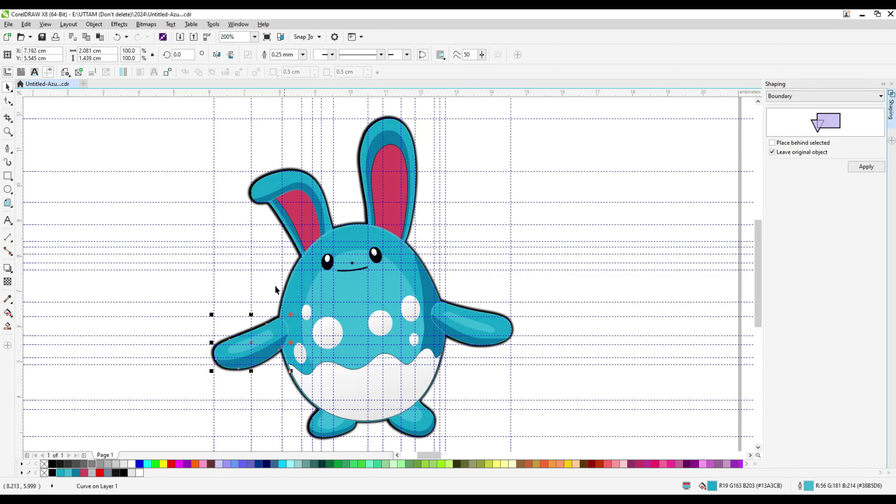
click(140, 27)
click(172, 36)
key(Return)
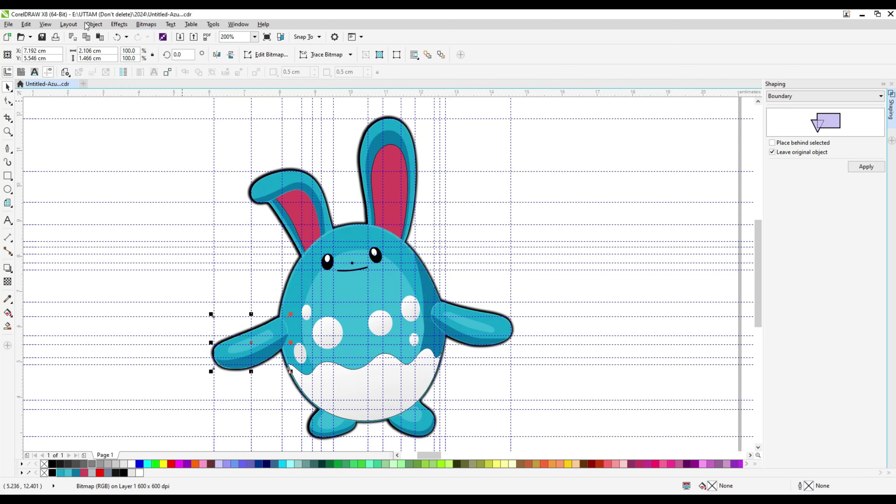
click(145, 24)
mouse_move(183, 226)
click(292, 242)
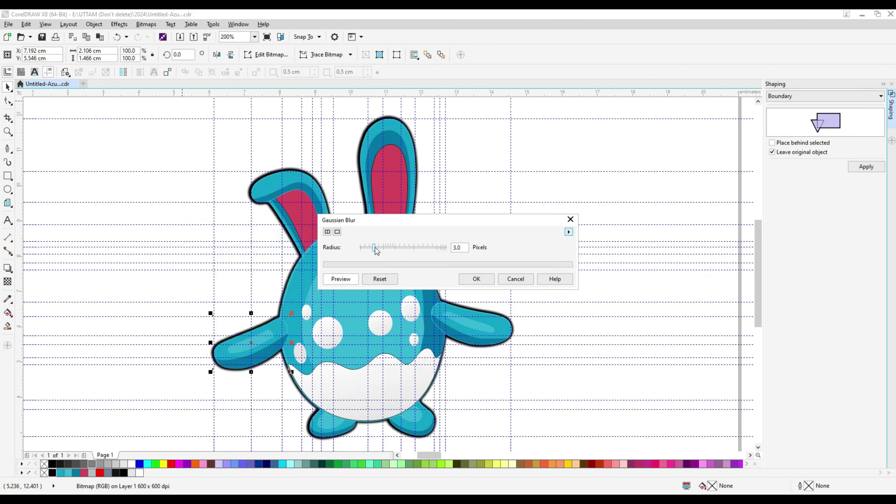
Convert the right arm's main shape to a 600 dpi bitmap and soften it with a Gaussian Blur.
scroll(294, 336, up, 2)
click(583, 286)
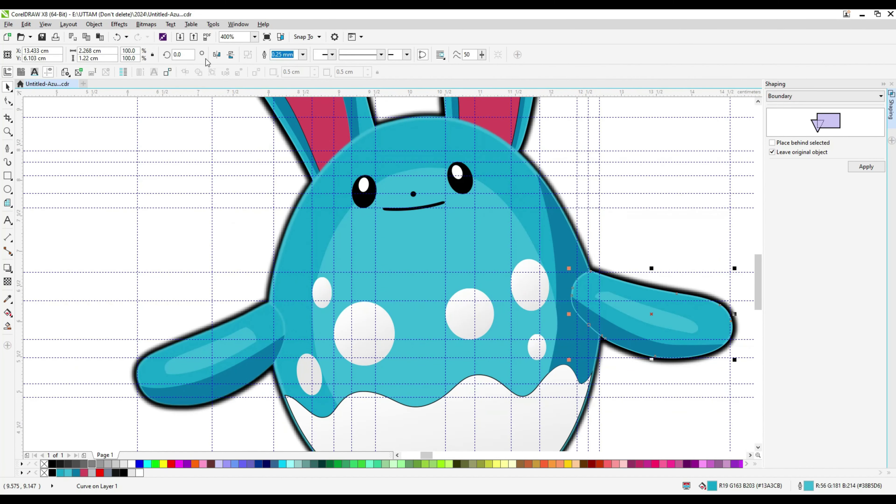
click(146, 24)
click(172, 35)
key(Return)
click(146, 24)
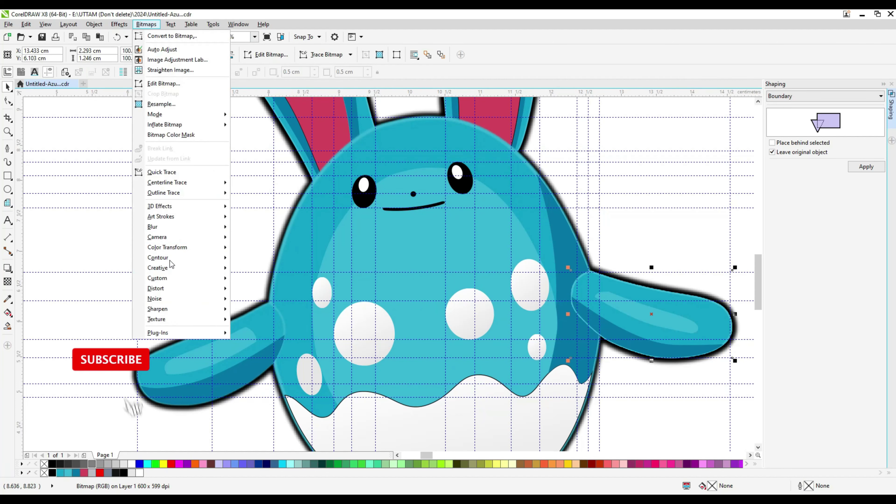
mouse_move(174, 227)
click(282, 240)
click(476, 280)
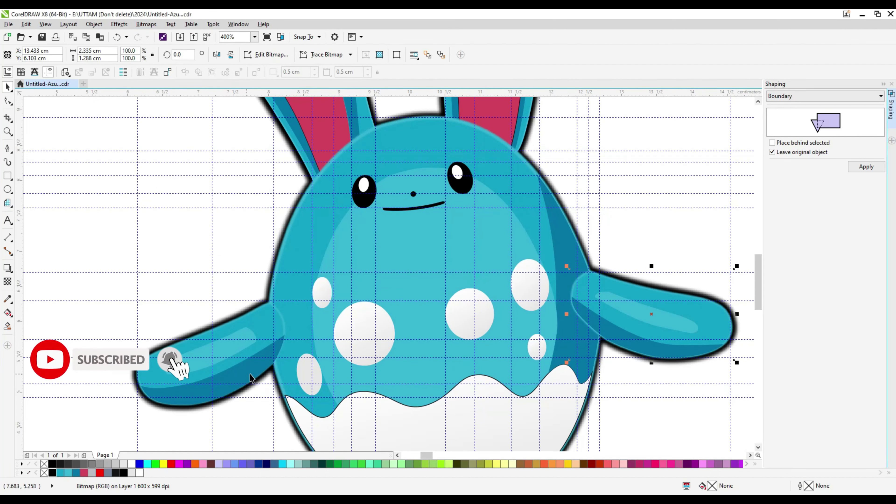
Convert both feet's main shapes together to a 600 dpi bitmap and apply a Gaussian Blur with a 3.0 pixel radius.
scroll(403, 410, down, 2)
scroll(314, 413, up, 4)
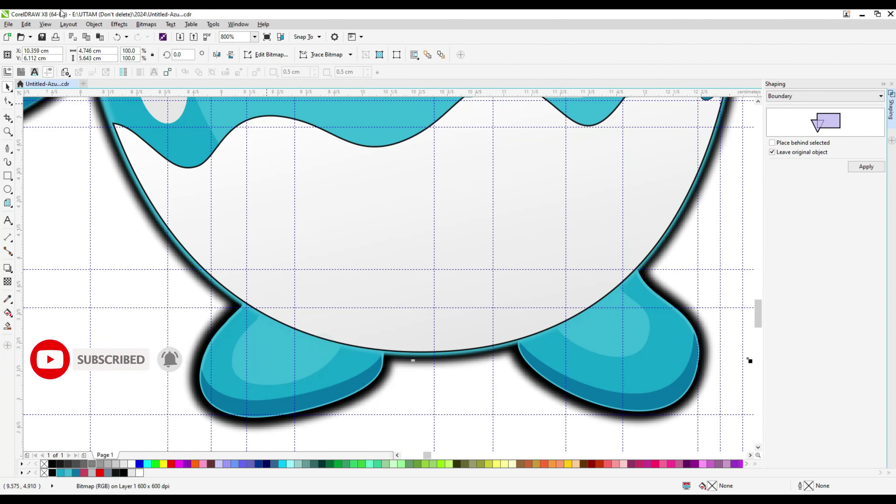
click(576, 368)
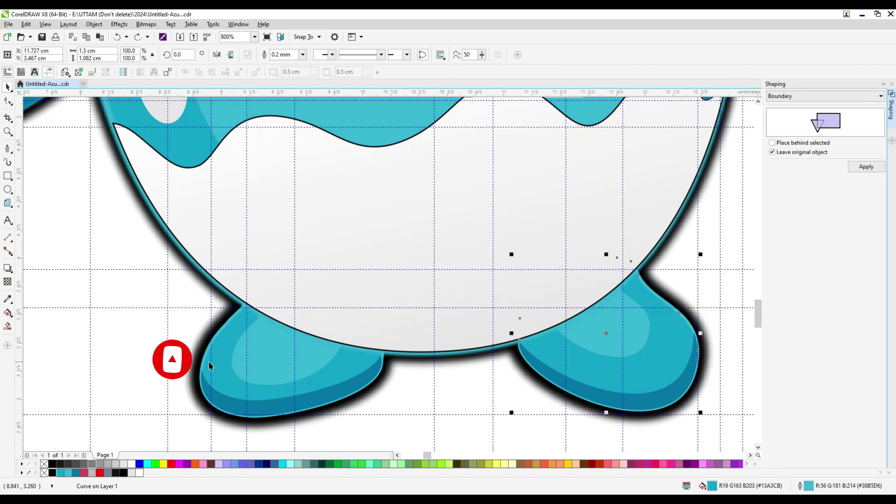
shift+click(219, 361)
click(146, 24)
click(172, 36)
click(422, 304)
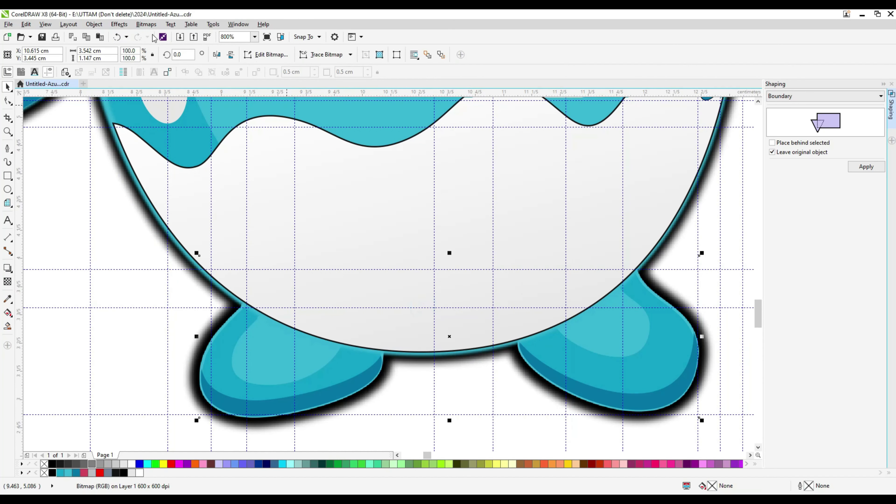
click(146, 24)
click(258, 237)
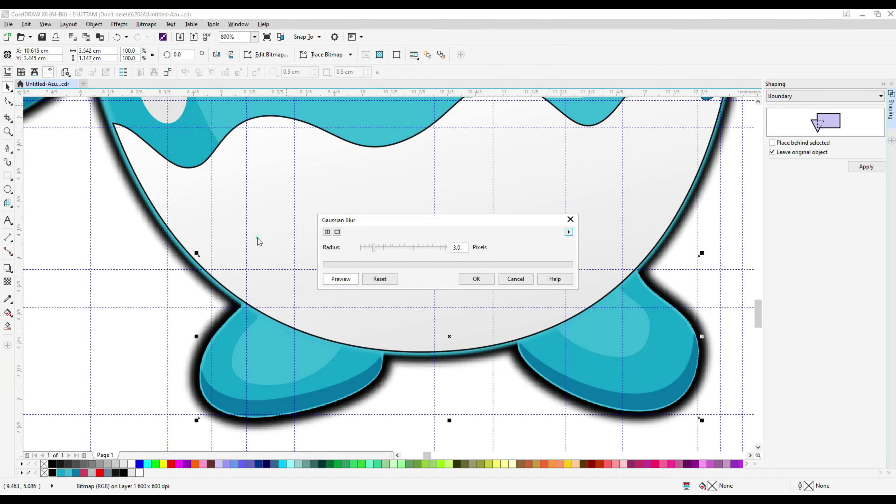
click(475, 278)
Convert the white belly shape to a 600 dpi bitmap and soften it with a 3.0 pixel Gaussian Blur.
key(F3)
click(256, 310)
click(146, 24)
click(172, 36)
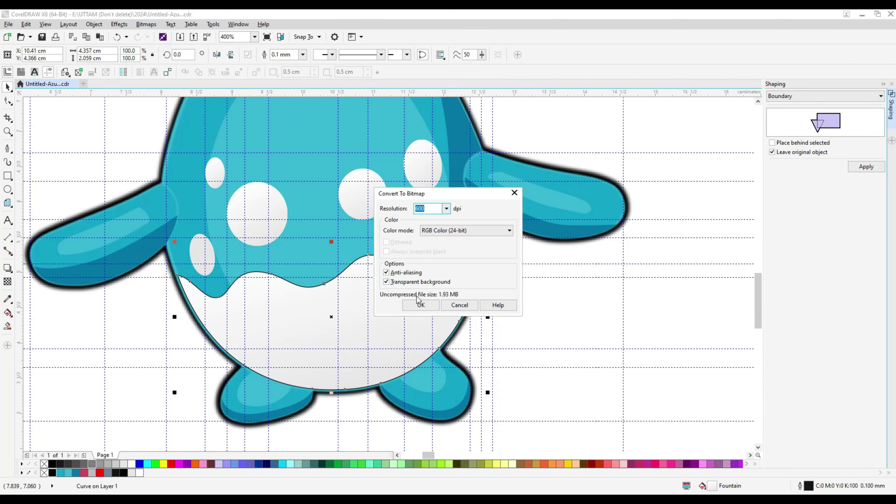
click(420, 305)
click(146, 24)
click(258, 238)
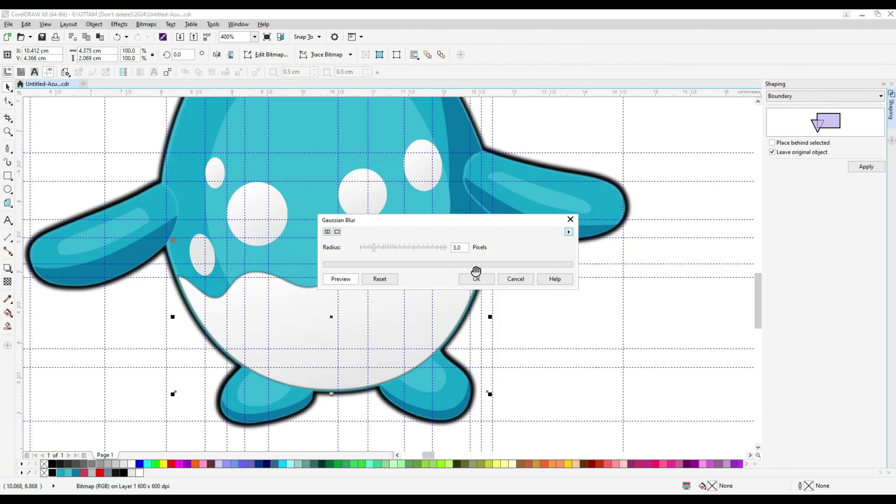
click(476, 279)
key(F3)
click(132, 232)
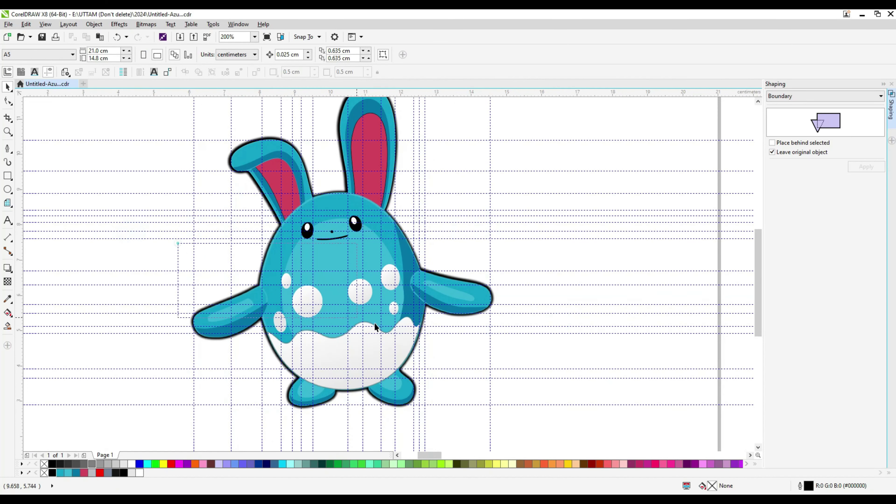
drag(306, 305, 399, 333)
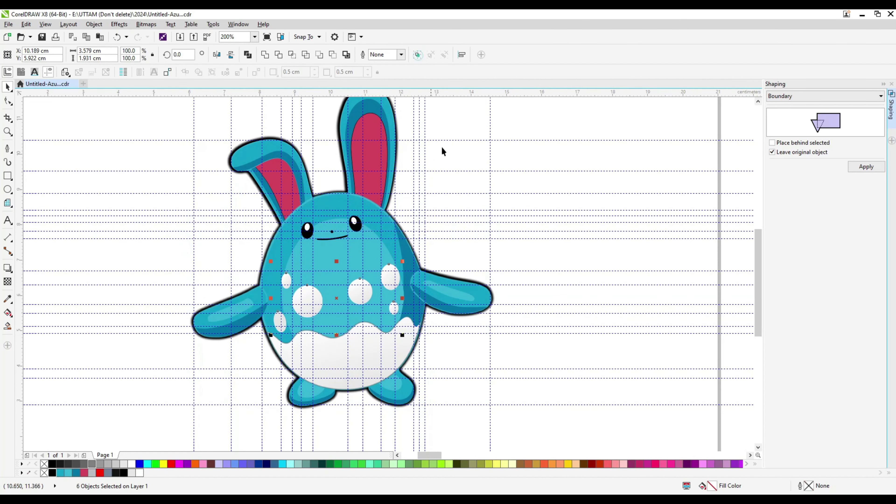
click(563, 245)
drag(171, 261, 373, 208)
click(146, 25)
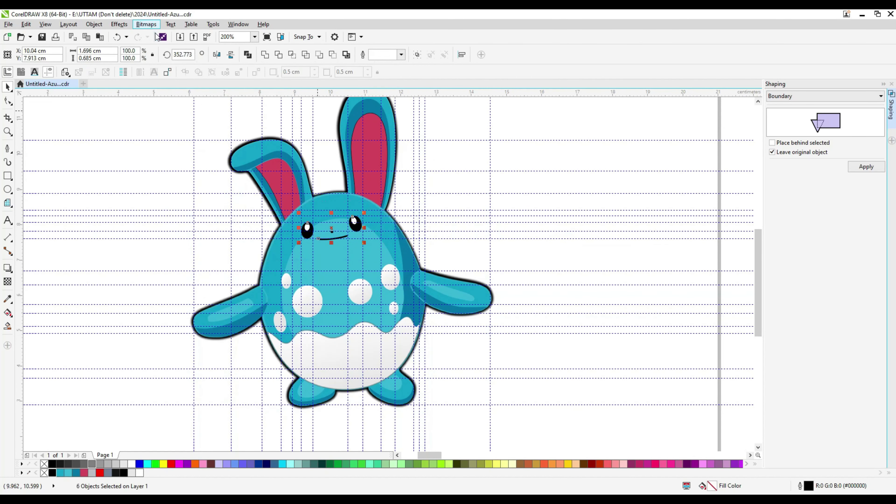
click(173, 35)
click(459, 306)
click(462, 200)
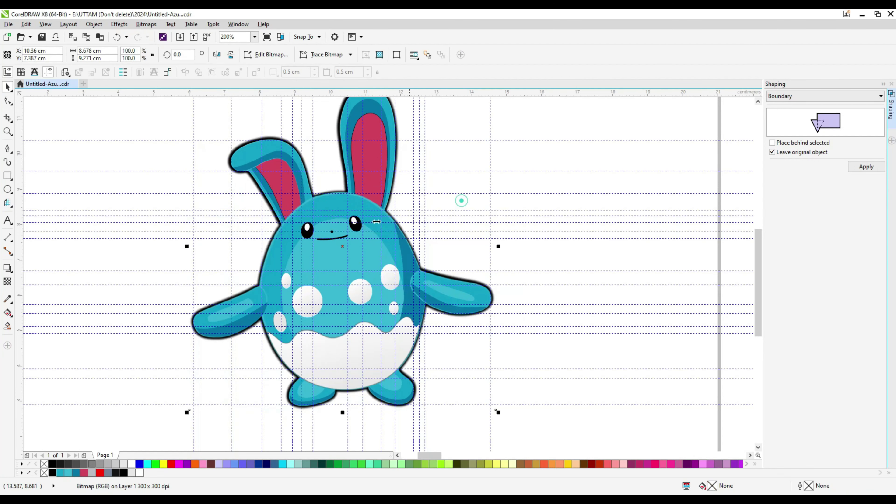
Convert the right eye's white highlight to a bitmap and soften it with a Gaussian Blur.
scroll(337, 222, up, 2)
click(413, 222)
click(146, 25)
click(165, 35)
click(423, 305)
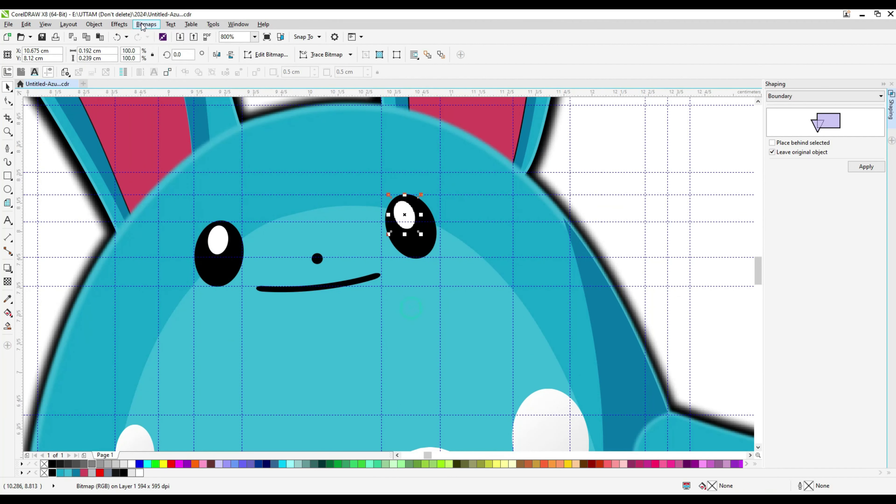
click(146, 24)
mouse_move(153, 227)
click(265, 238)
key(Return)
Convert the left eye's white highlight to a bitmap and soften it with a Gaussian Blur.
click(219, 241)
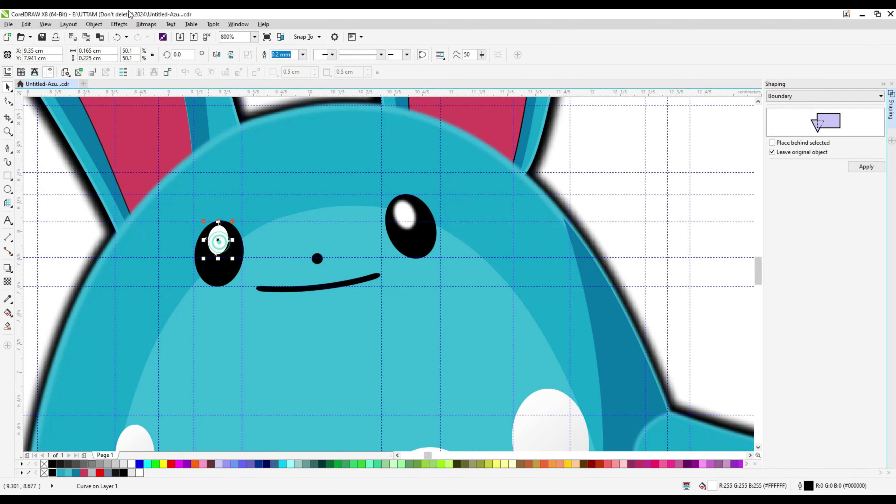
click(163, 37)
click(423, 304)
click(146, 24)
mouse_move(152, 226)
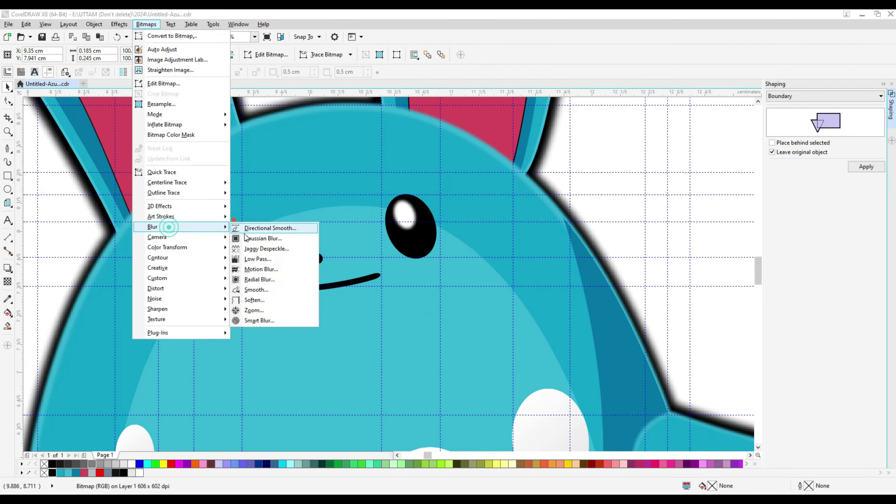
click(266, 238)
click(466, 282)
Convert the eyes, nose and mouth together to a single bitmap and apply a Gaussian Blur with a 3.0 pixel radius.
scroll(308, 278, down, 1)
click(64, 191)
scroll(253, 248, down, 1)
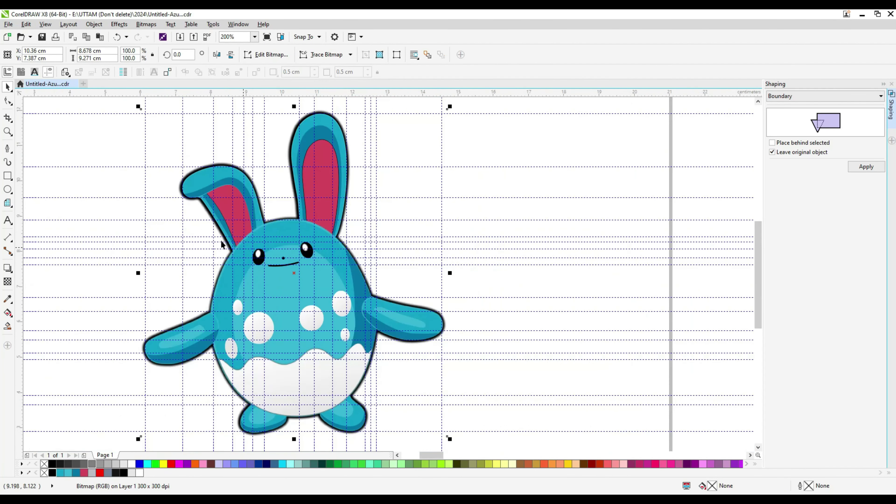
drag(121, 202, 344, 287)
click(163, 36)
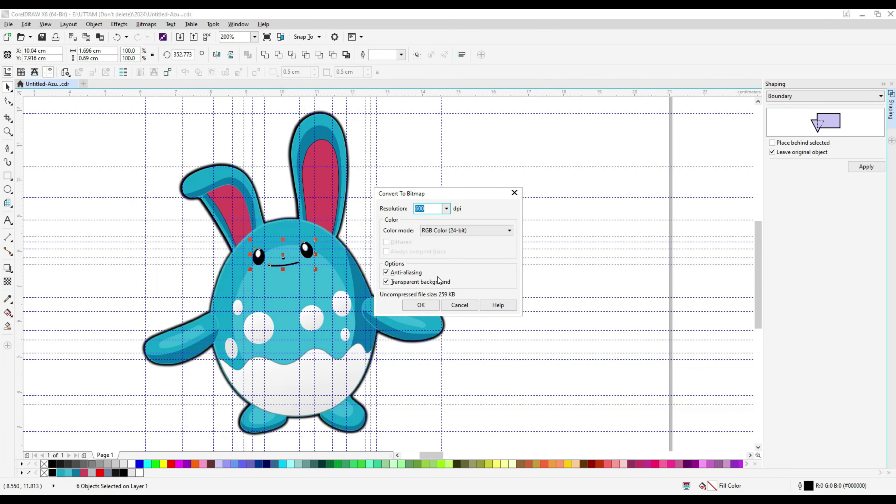
click(421, 304)
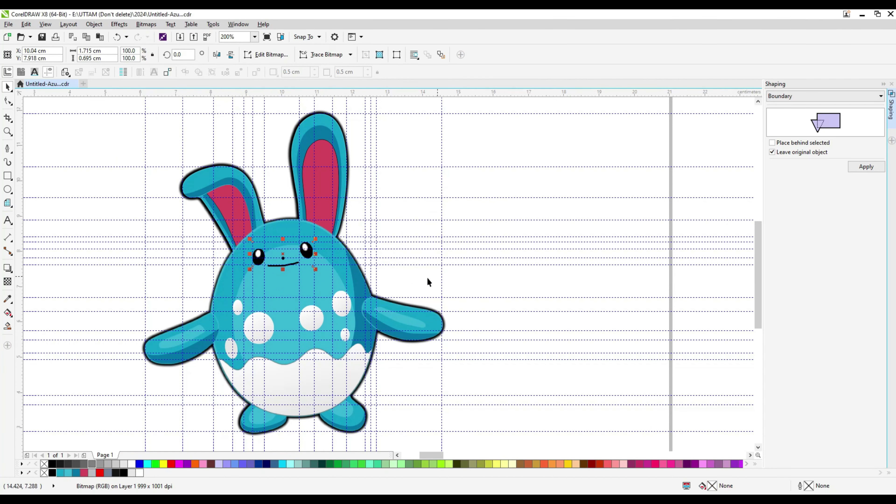
scroll(272, 258, up, 2)
click(146, 24)
mouse_move(157, 226)
click(287, 244)
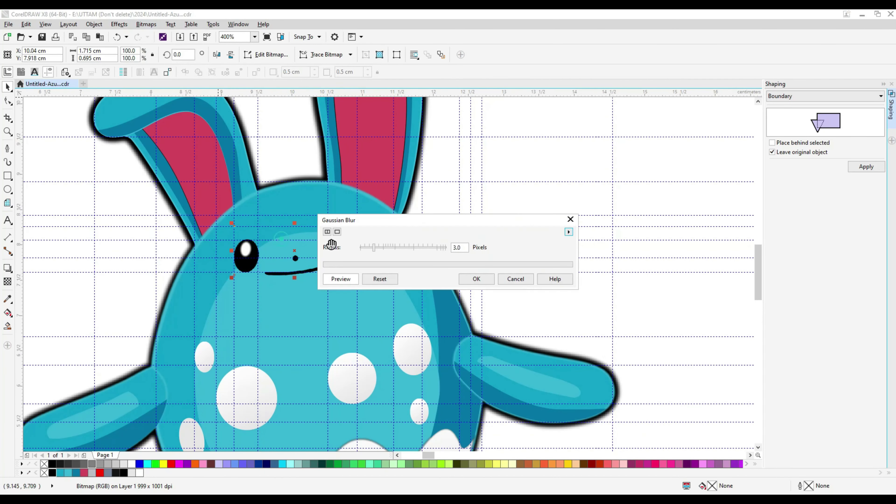
click(480, 279)
scroll(485, 270, down, 1)
click(497, 236)
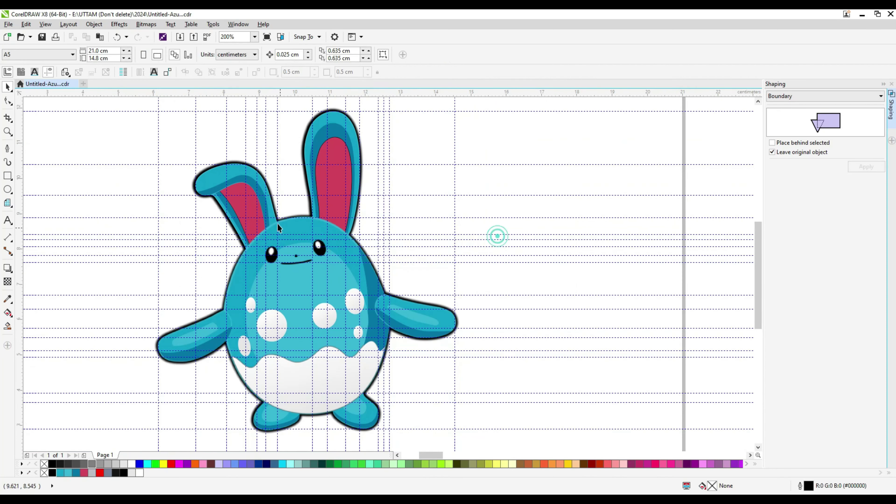
Convert the drooping ear's pink inner shape to a 600 dpi bitmap and soften it with a Gaussian Blur.
scroll(236, 183, up, 1)
click(225, 222)
click(146, 24)
click(166, 34)
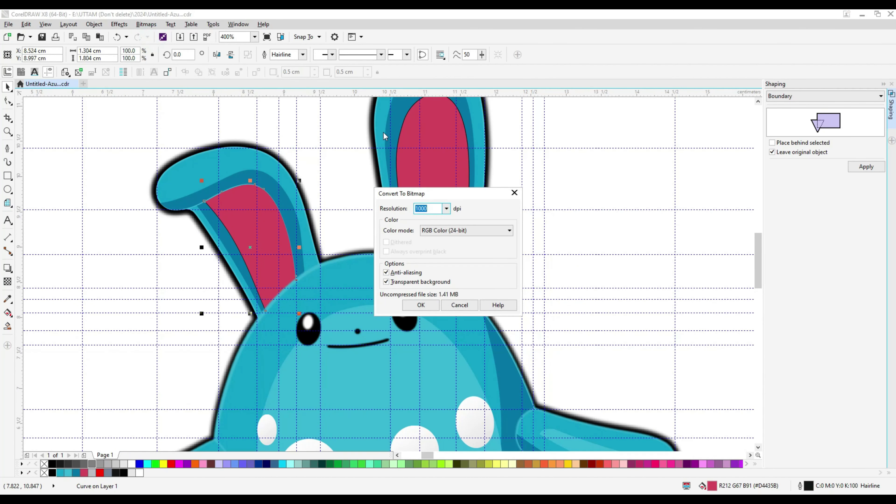
key(Return)
click(146, 24)
mouse_move(176, 226)
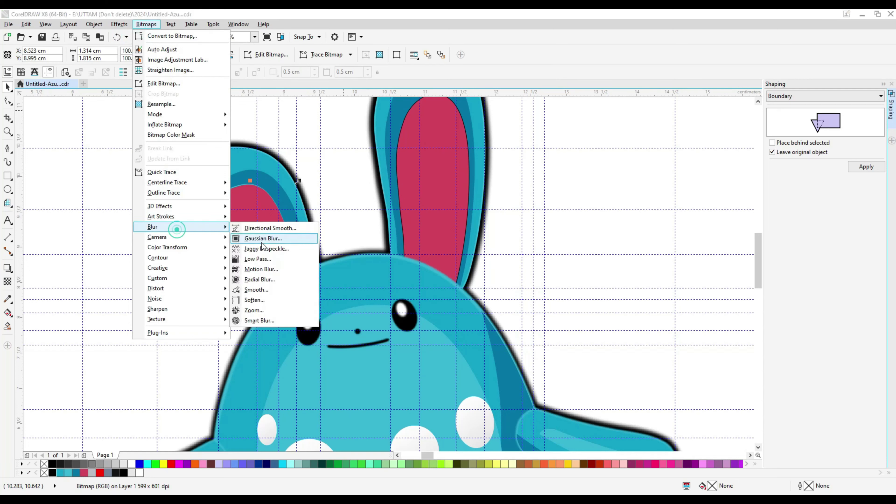
click(275, 236)
click(504, 277)
click(146, 24)
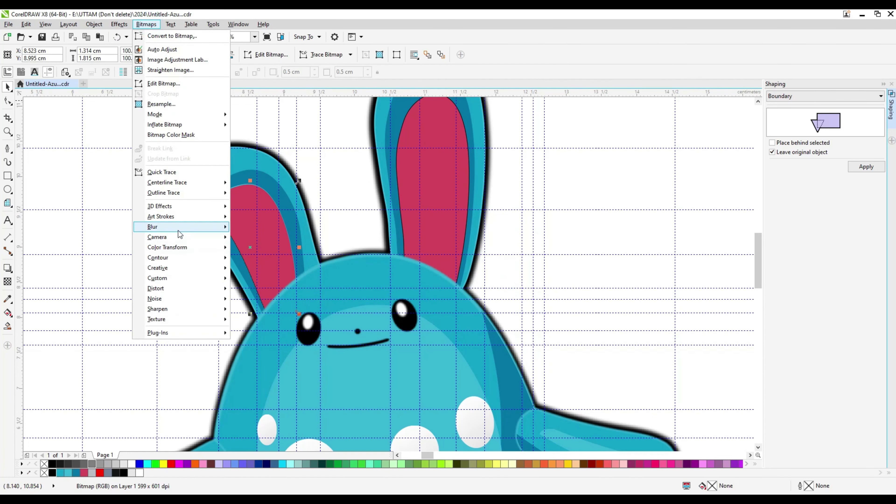
click(265, 253)
click(487, 282)
Convert the upright ear's pink inner shape to a 600 dpi bitmap and soften it with a Gaussian Blur.
click(436, 146)
click(146, 24)
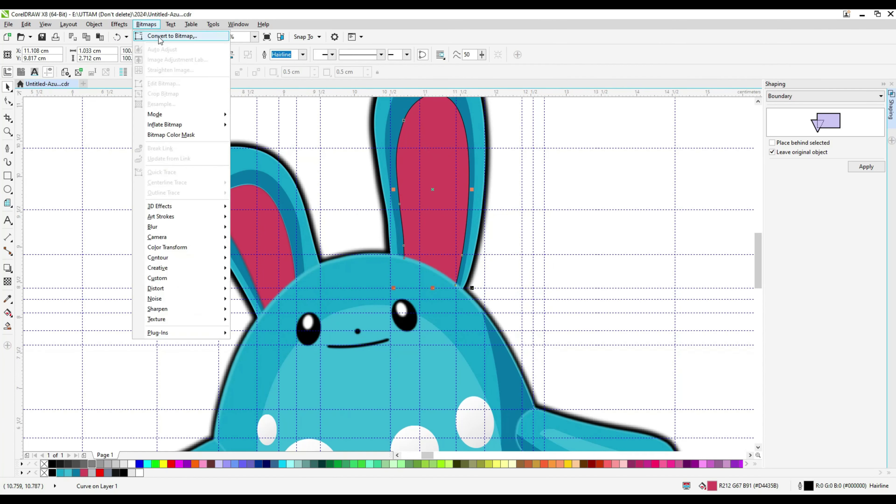
click(166, 34)
key(Return)
click(146, 24)
mouse_move(155, 227)
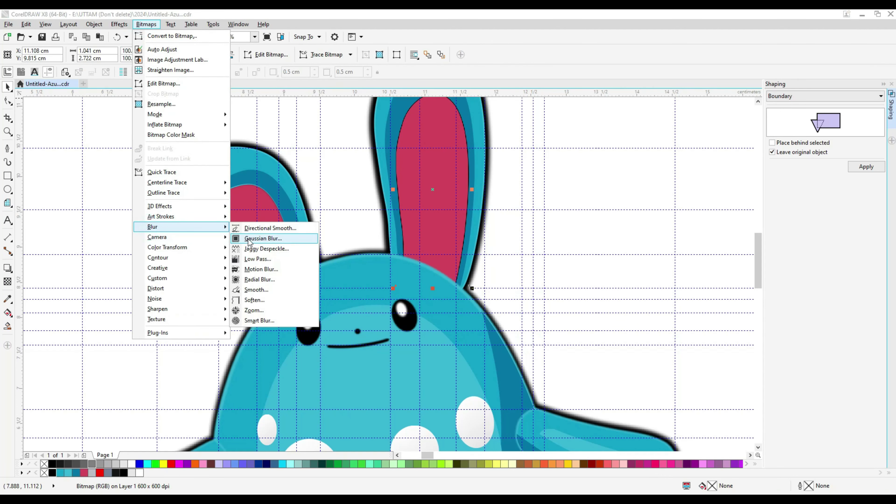
click(246, 235)
click(476, 279)
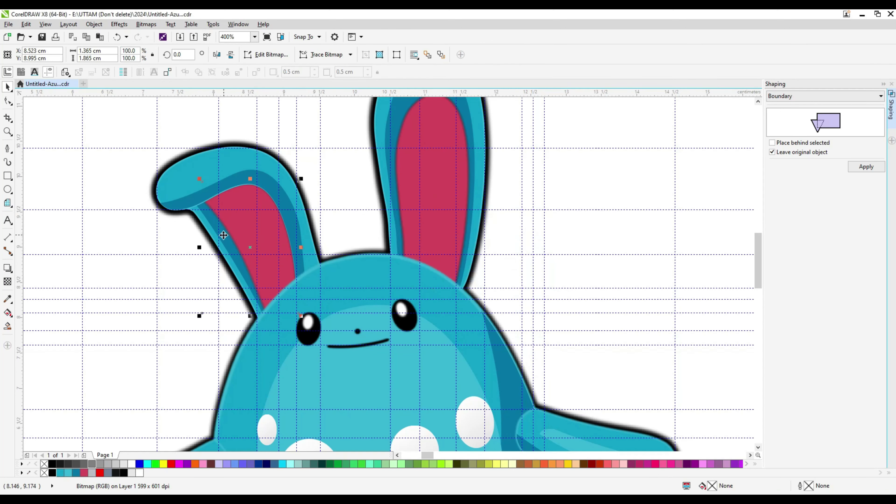
Convert the drooping ear's rear blue shape to a 600 dpi bitmap and soften it with a Gaussian Blur.
click(198, 217)
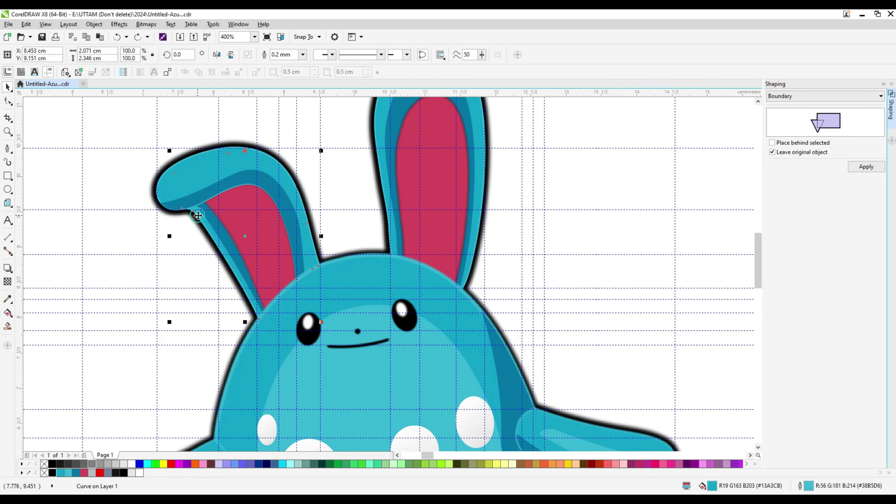
click(146, 24)
click(172, 35)
click(420, 304)
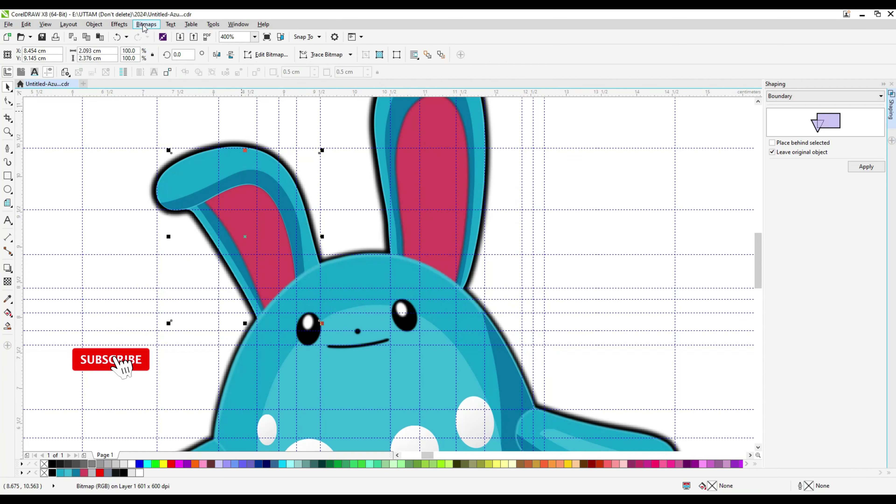
click(146, 24)
mouse_move(187, 233)
click(263, 238)
click(475, 279)
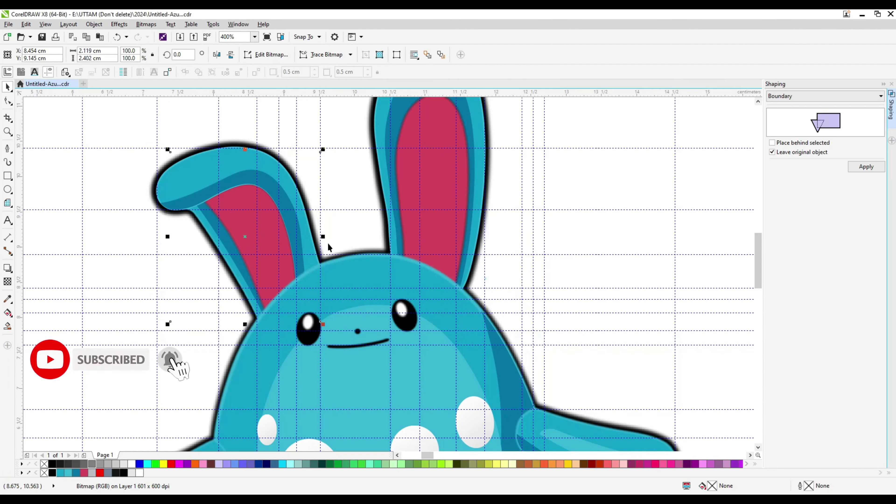
Convert the drooping ear's dark blue shading to a 300 dpi bitmap and apply a Gaussian Blur with a 2.2 pixel radius.
click(186, 166)
click(226, 234)
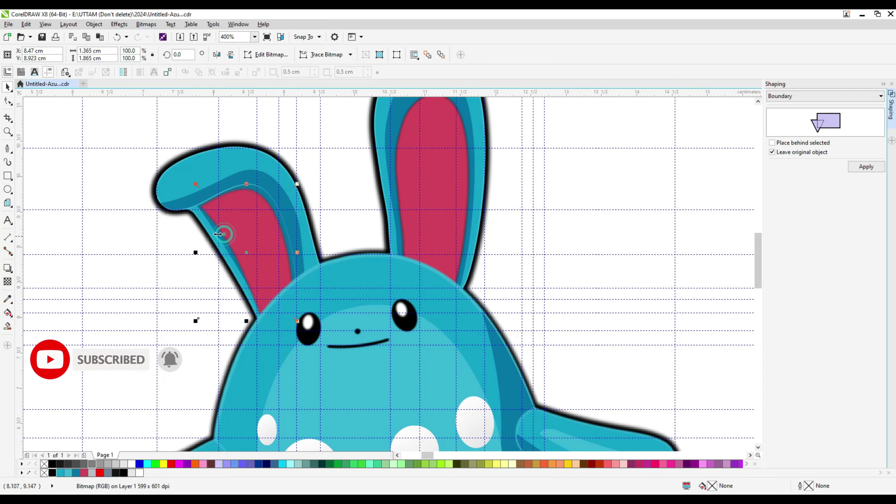
scroll(202, 236, up, 2)
click(151, 34)
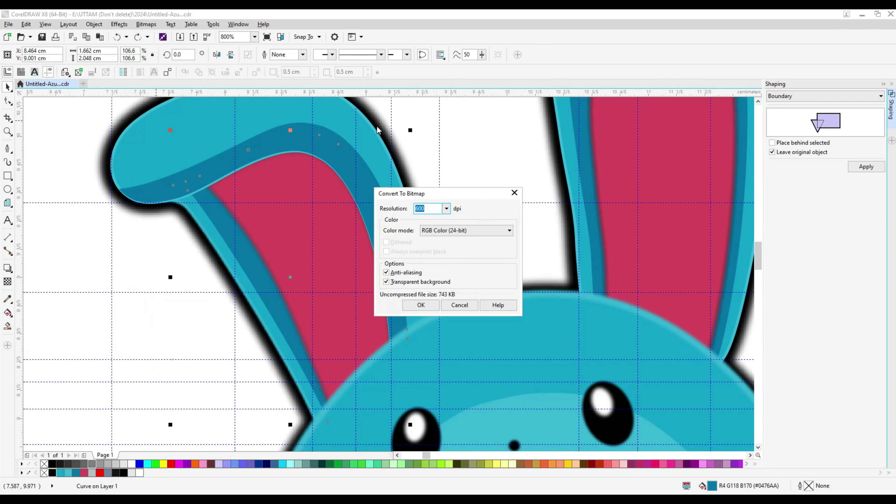
text(300)
key(Return)
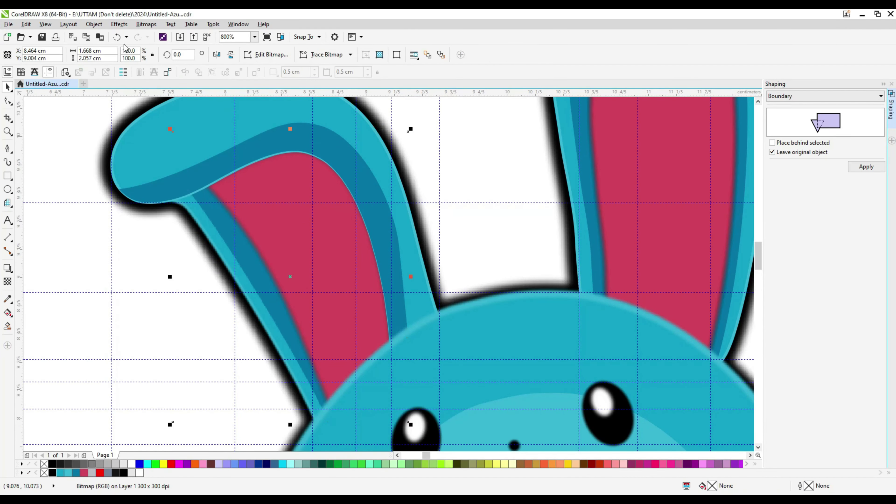
click(146, 24)
click(146, 227)
click(285, 239)
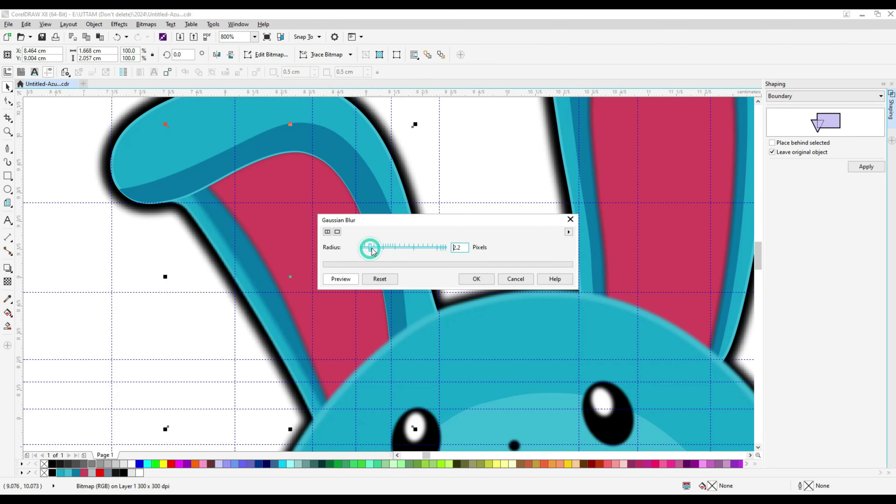
click(488, 278)
Convert the drooping ear's front blue shape to a 600 dpi bitmap and soften it with a Gaussian Blur.
scroll(164, 290, down, 1)
click(159, 291)
click(168, 207)
click(146, 24)
click(163, 36)
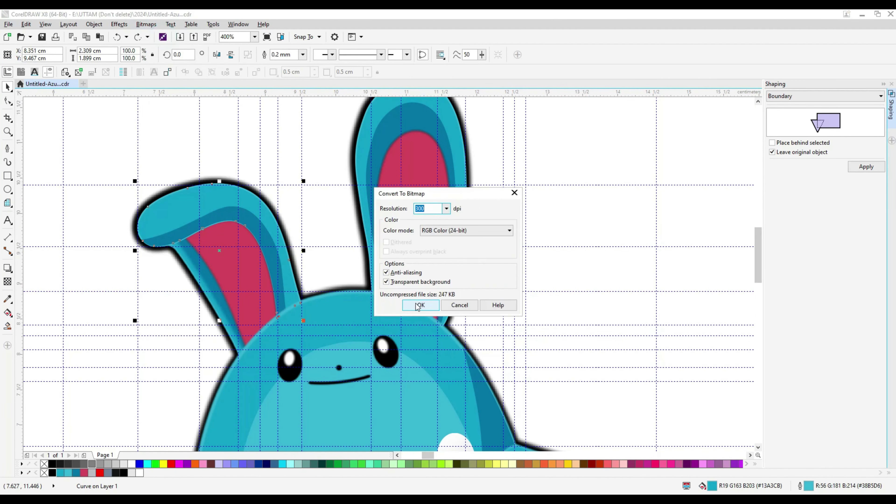
text(600)
click(421, 306)
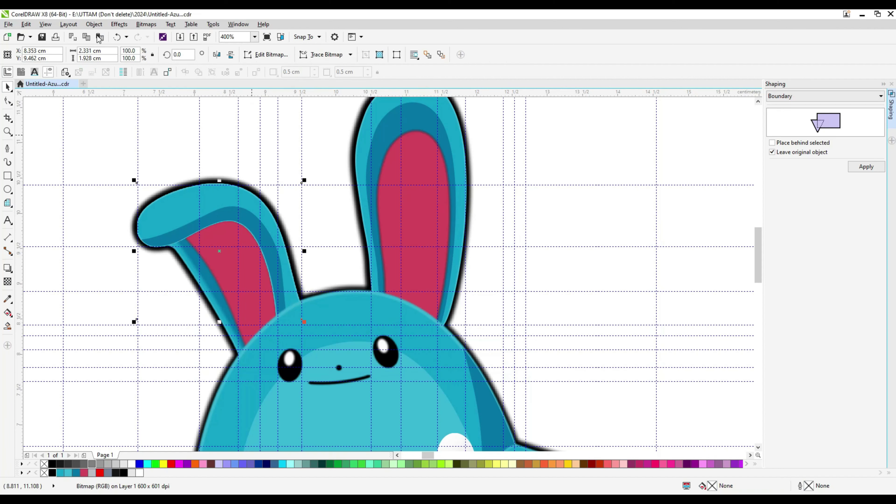
click(146, 24)
click(254, 238)
click(474, 279)
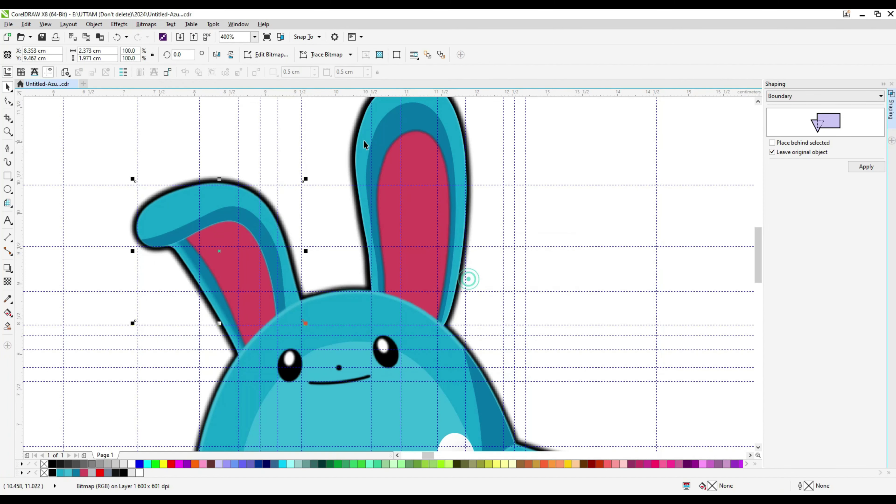
Convert the upright ear's outer blue shape to a 600 dpi bitmap and soften it with a Gaussian Blur.
click(361, 144)
click(146, 24)
click(159, 37)
click(417, 304)
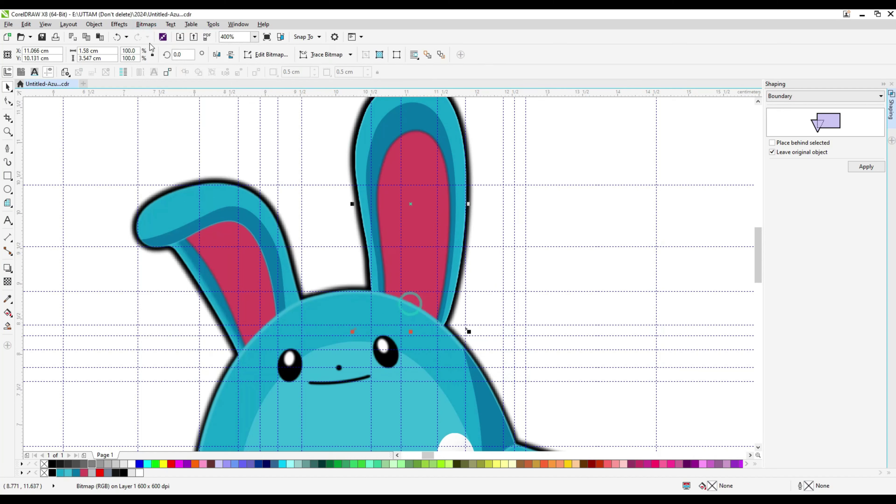
click(146, 24)
click(286, 235)
click(474, 279)
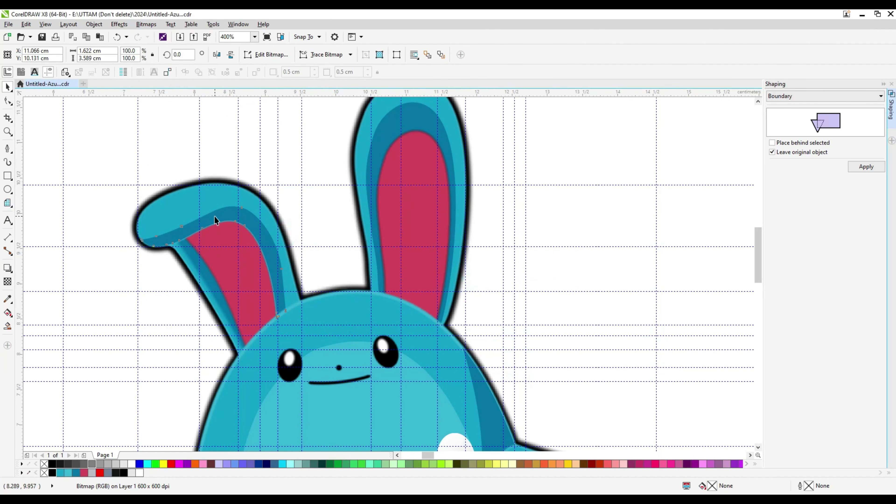
Convert the dark blue fold shading on the drooping ear's front to a 300 dpi bitmap and apply a 4 pixel Gaussian Blur.
click(216, 218)
click(146, 24)
click(157, 37)
key(Return)
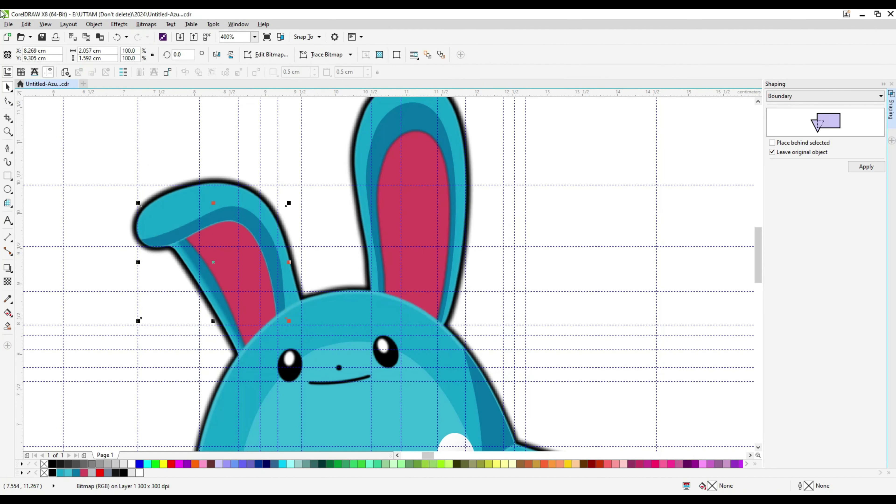
click(146, 24)
mouse_move(177, 227)
click(264, 236)
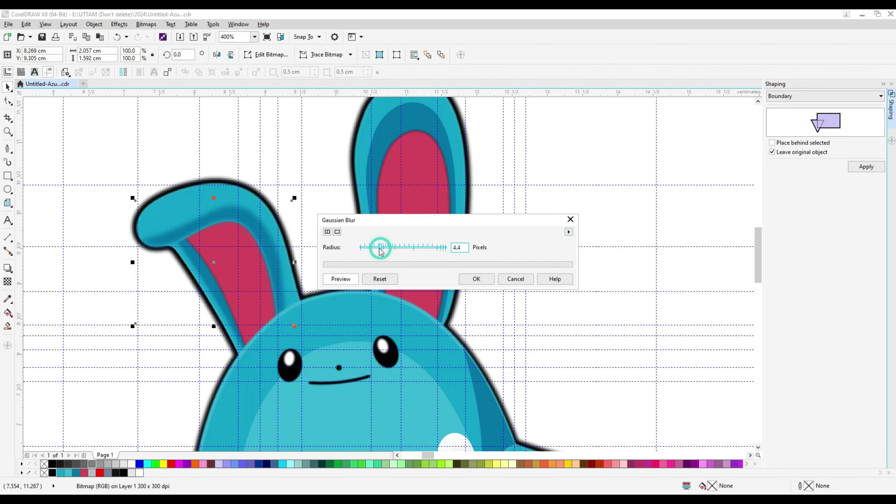
click(476, 279)
click(382, 135)
click(146, 24)
click(157, 36)
click(409, 306)
click(154, 26)
click(169, 224)
click(279, 237)
drag(301, 202, 306, 229)
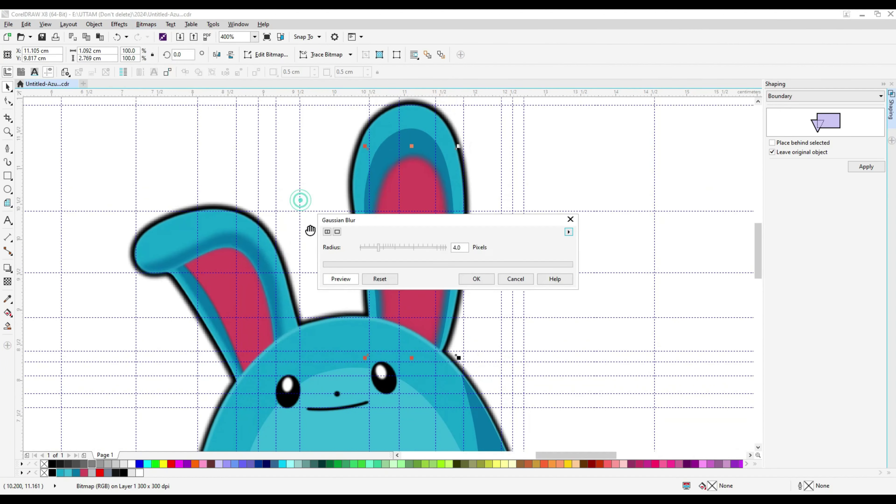
click(517, 275)
Convert the upright ear's dark blue shading to a 300 dpi bitmap and apply a Gaussian Blur with an 8 pixel radius.
click(414, 131)
click(146, 24)
click(157, 37)
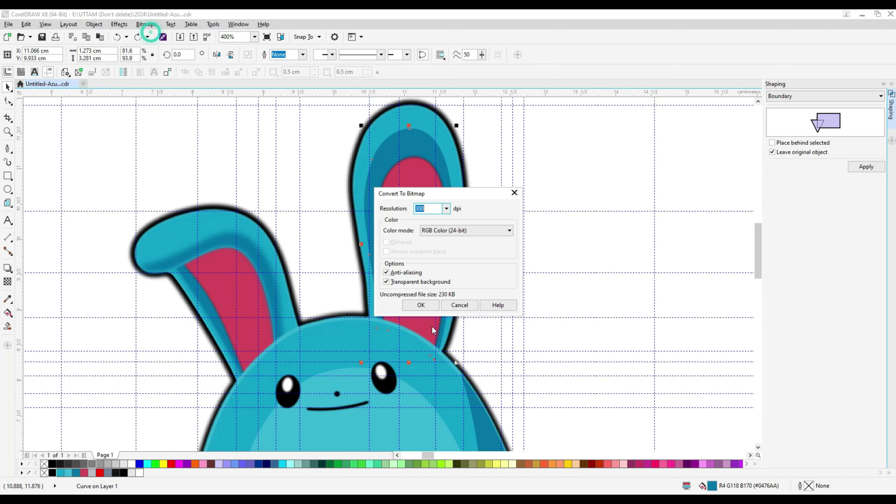
click(423, 306)
click(146, 24)
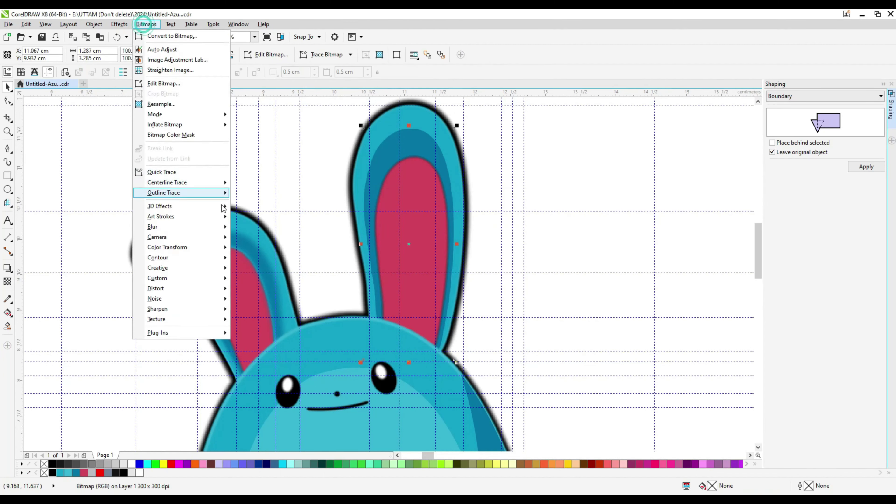
mouse_move(169, 226)
click(264, 236)
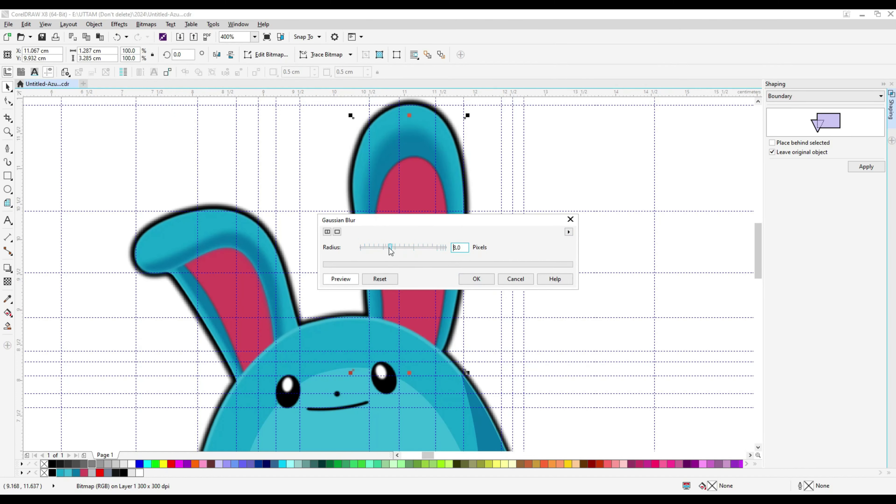
click(493, 283)
Convert the dark blue shading of the character's left-hand arm to a 300 dpi bitmap, soften it with a Gaussian Blur and shrink it slightly.
scroll(524, 208, down, 4)
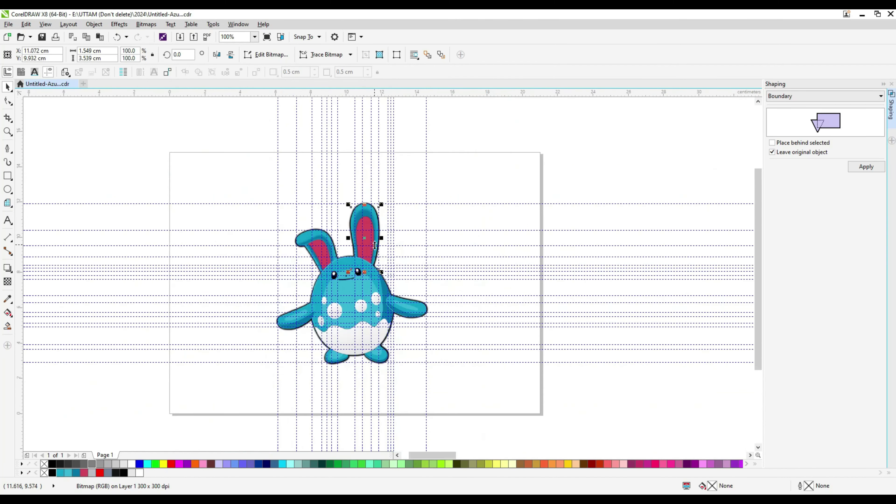
scroll(150, 274, up, 4)
click(155, 296)
click(146, 24)
click(172, 36)
click(425, 303)
click(146, 24)
click(160, 226)
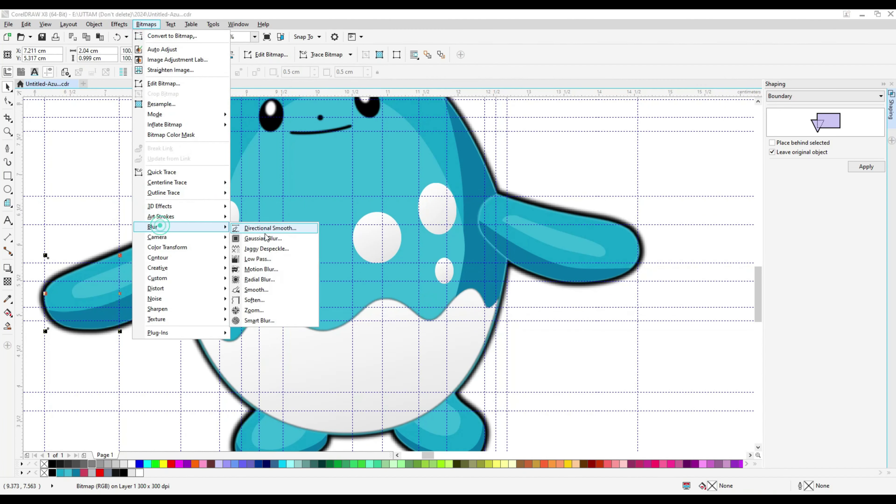
click(265, 238)
click(478, 280)
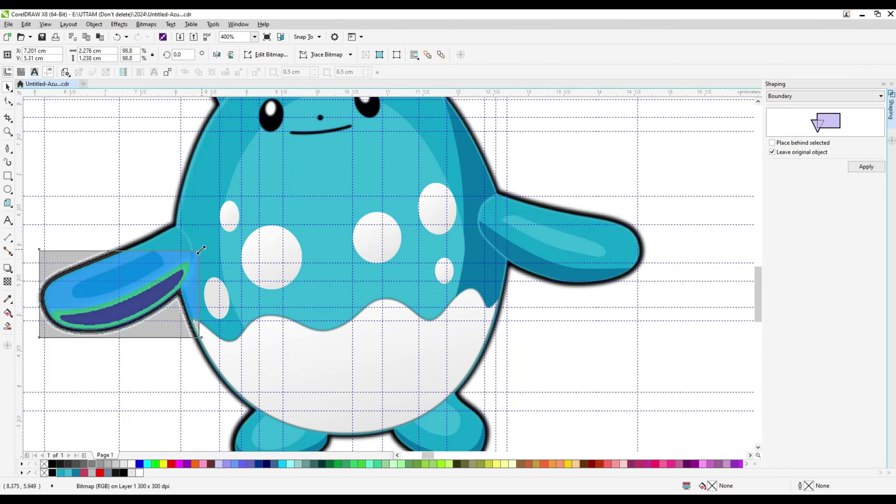
Scale the right-hand arm's dark blue shading to 95.5%, then turn it into a 300 dpi bitmap with a 7 pixel Gaussian Blur.
click(515, 256)
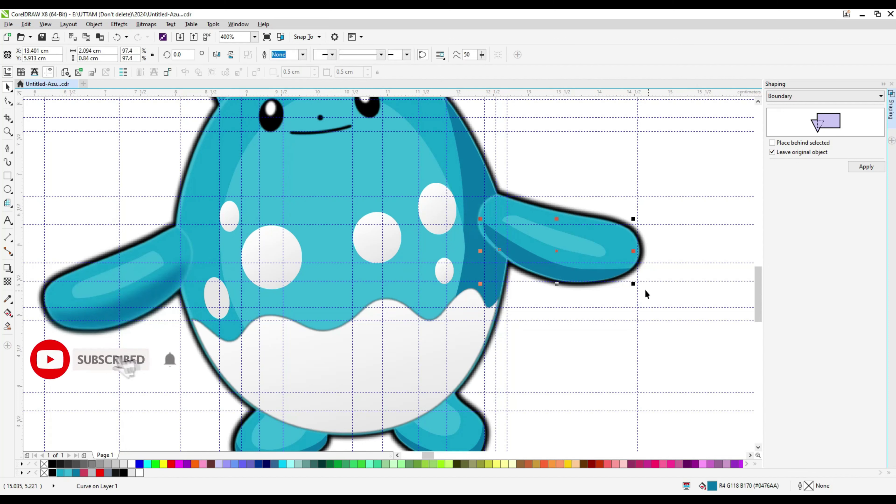
drag(632, 282, 630, 281)
click(146, 24)
click(172, 35)
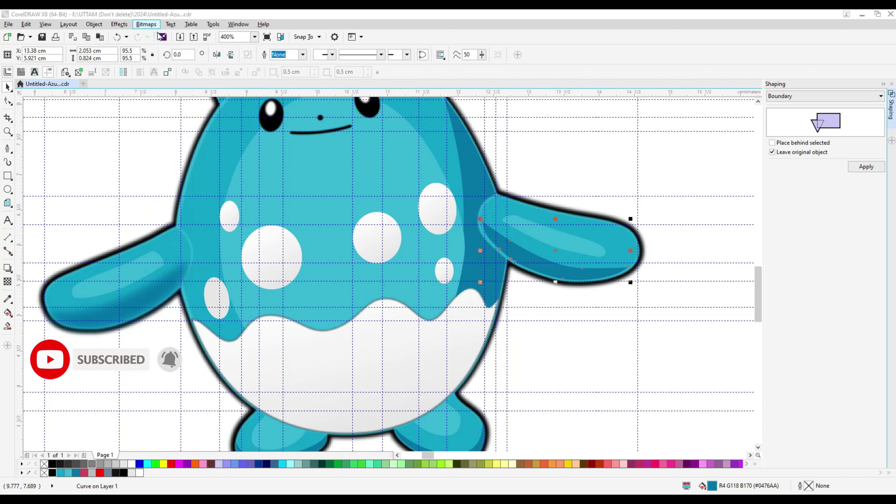
key(Return)
click(146, 24)
click(153, 227)
click(256, 239)
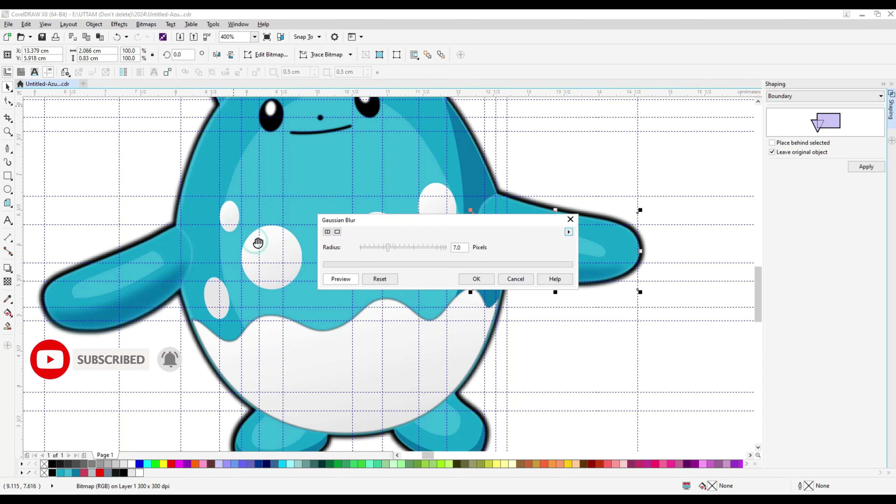
click(474, 278)
Shrink the dark blue shading of the left-hand foot to 96.9% width and that of the right-hand foot to 95.1%.
scroll(248, 213, down, 1)
scroll(269, 325, up, 2)
click(285, 358)
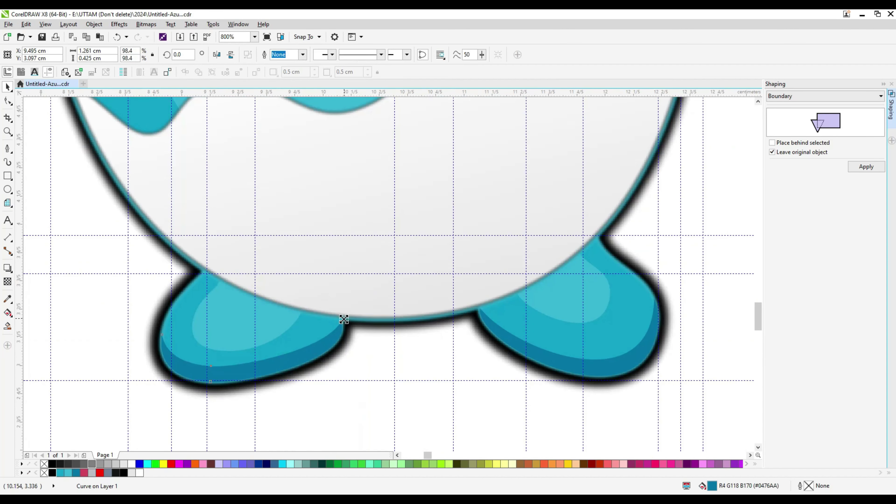
drag(661, 377, 656, 376)
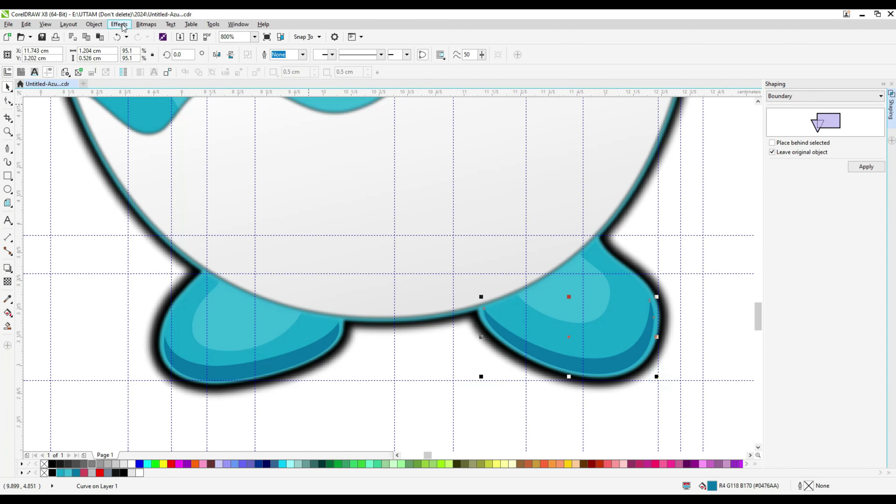
Convert the right-hand foot's dark blue shading to a 300 dpi bitmap and apply a Gaussian Blur with a 5 pixel radius.
click(163, 37)
click(422, 304)
click(146, 24)
click(154, 227)
click(262, 238)
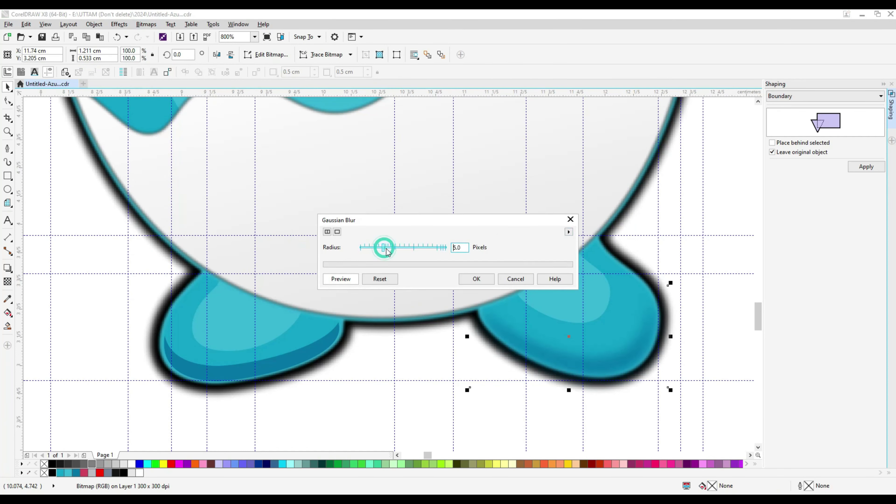
click(493, 282)
Convert the left-hand foot's dark blue shading to a 300 dpi bitmap and apply a 5 pixel Gaussian Blur.
click(243, 319)
click(146, 24)
click(166, 34)
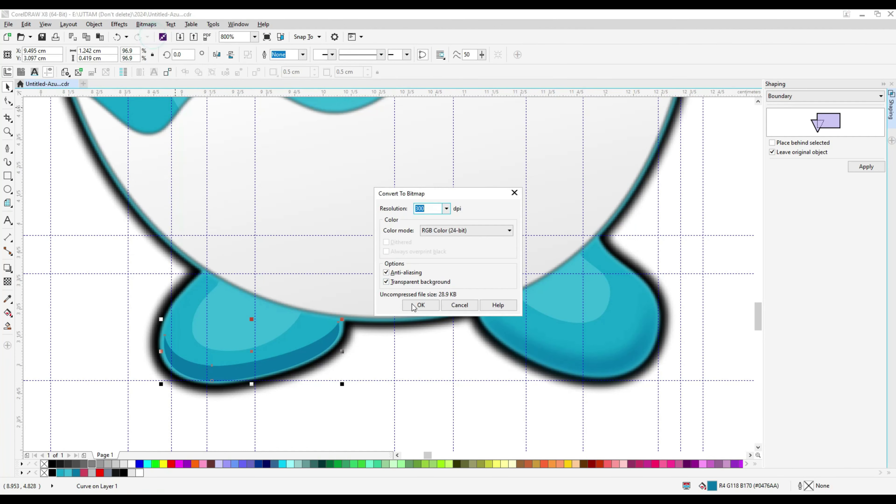
click(422, 304)
click(146, 24)
mouse_move(156, 226)
click(263, 238)
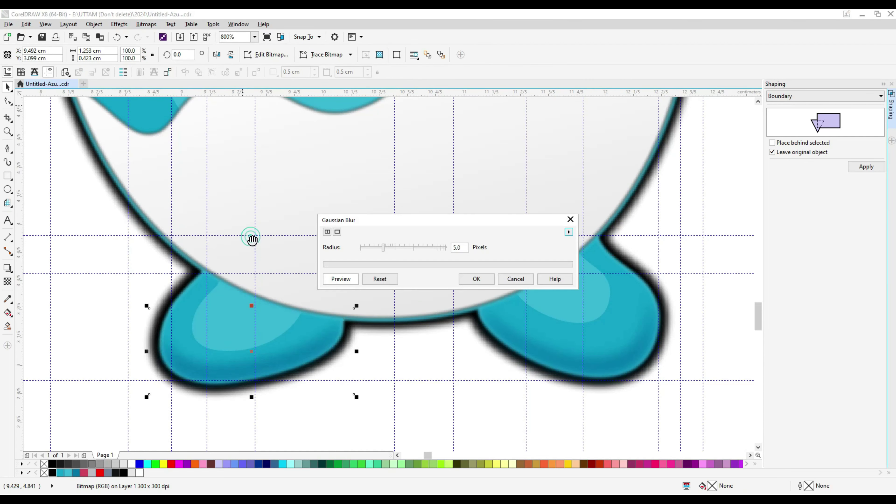
click(476, 278)
Enlarge the white belly bitmap to about 4.51 × 2.16 cm and pull its right edge slightly inward to fit the body outline.
scroll(267, 328, down, 2)
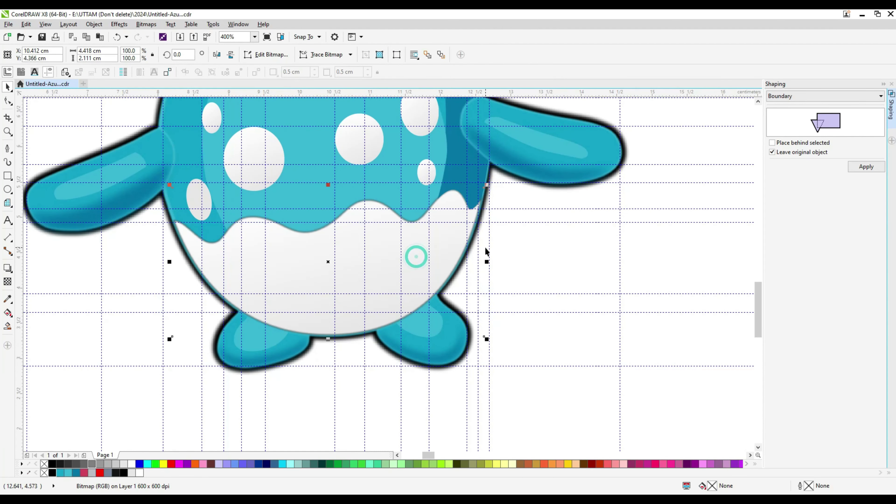
drag(486, 262, 493, 261)
scroll(330, 342, up, 2)
drag(328, 339, 328, 340)
scroll(328, 340, down, 2)
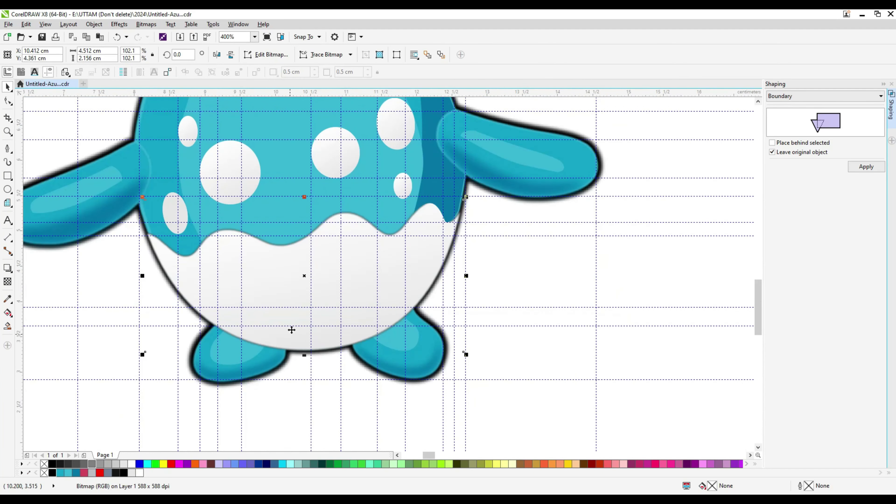
scroll(469, 262, up, 2)
drag(458, 309, 455, 309)
Scale the body's dark blue side shading to 100.1% and narrow the white belly from its left edge to 4.463 cm.
click(378, 141)
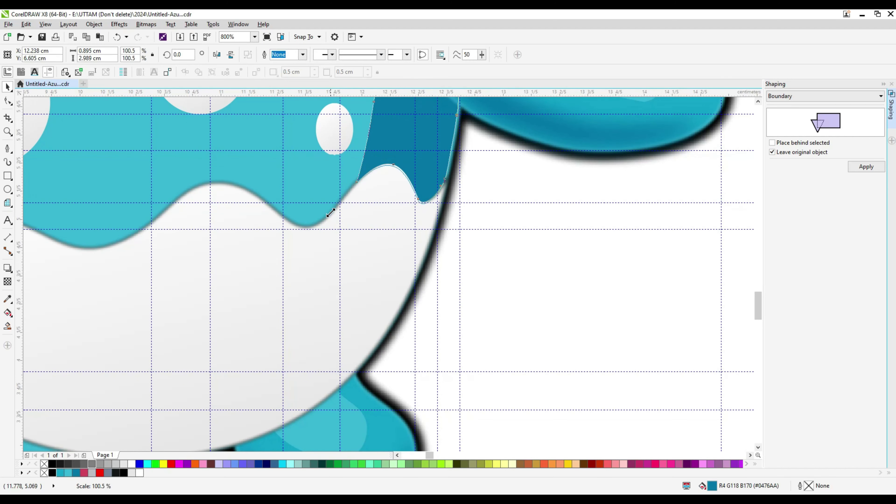
scroll(408, 270, down, 1)
click(474, 264)
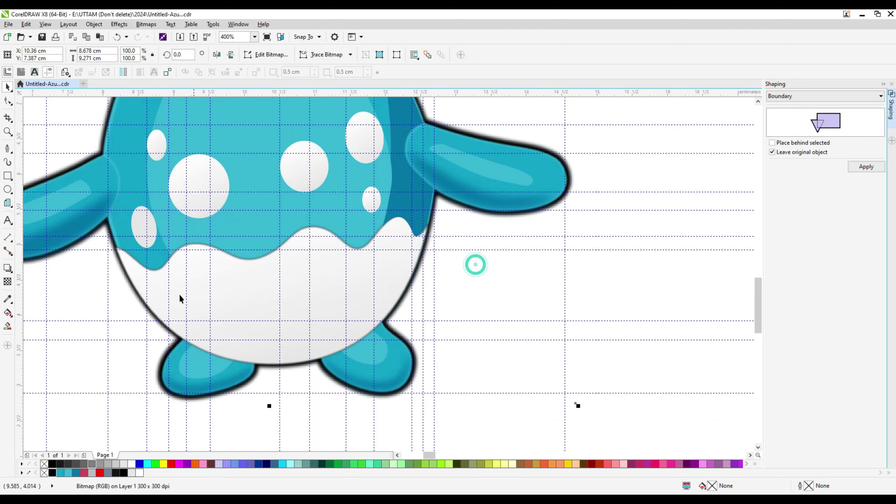
scroll(130, 271, up, 2)
click(133, 267)
drag(66, 341, 73, 341)
scroll(181, 262, down, 2)
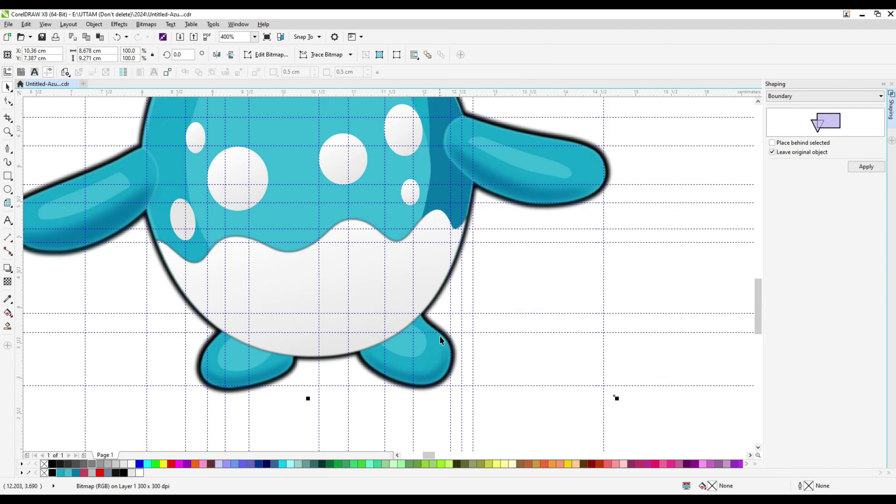
drag(424, 347, 428, 349)
key(ctrl+z)
click(407, 347)
Convert the body's dark blue side shading to a 300 dpi bitmap and apply a Gaussian Blur with a 9 pixel radius.
click(432, 172)
scroll(431, 175, down, 1)
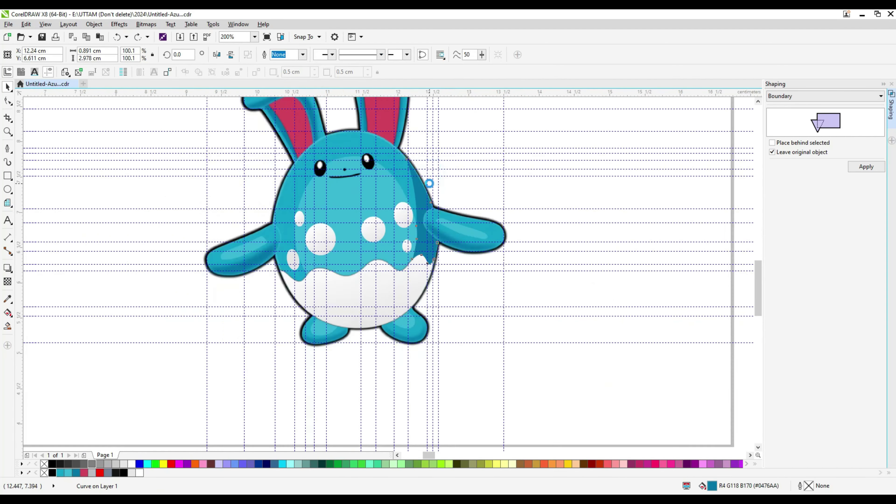
scroll(429, 183, up, 1)
click(146, 24)
click(172, 36)
click(420, 305)
click(145, 24)
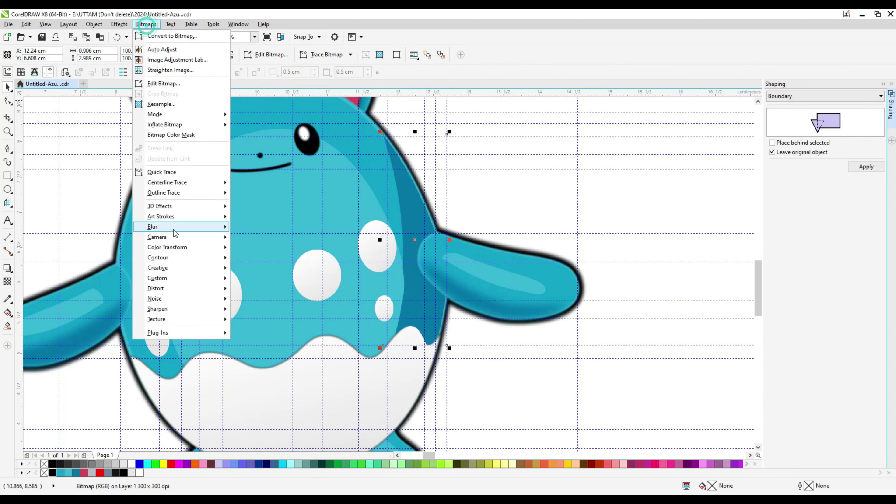
mouse_move(173, 230)
click(251, 237)
drag(407, 220, 520, 231)
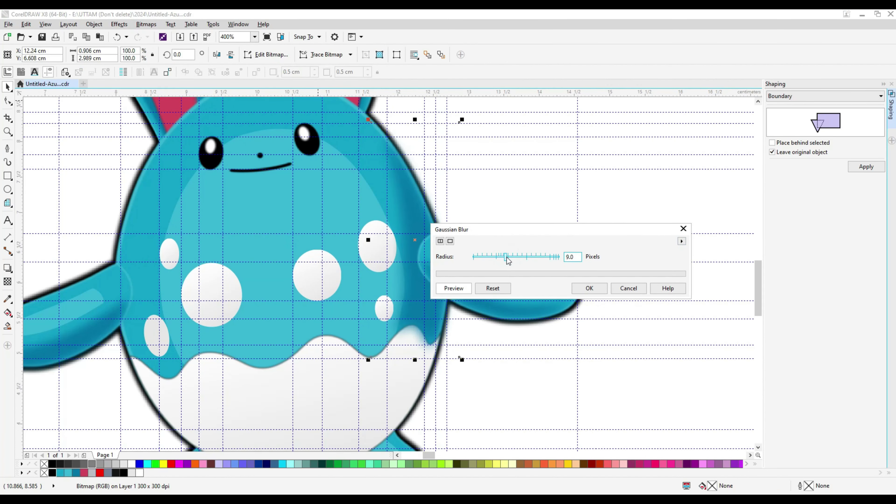
click(590, 287)
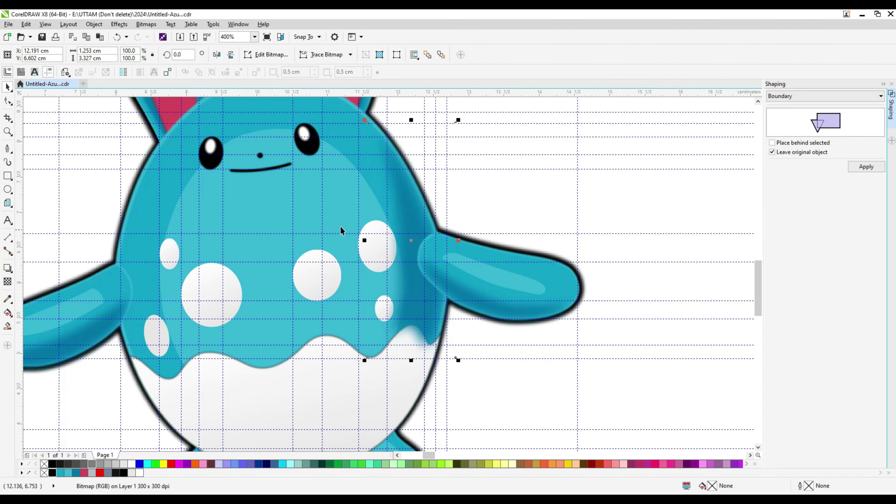
Bring the white belly in front of the body's blurred side shading.
scroll(340, 226, down, 1)
right_click(294, 312)
click(341, 216)
click(441, 240)
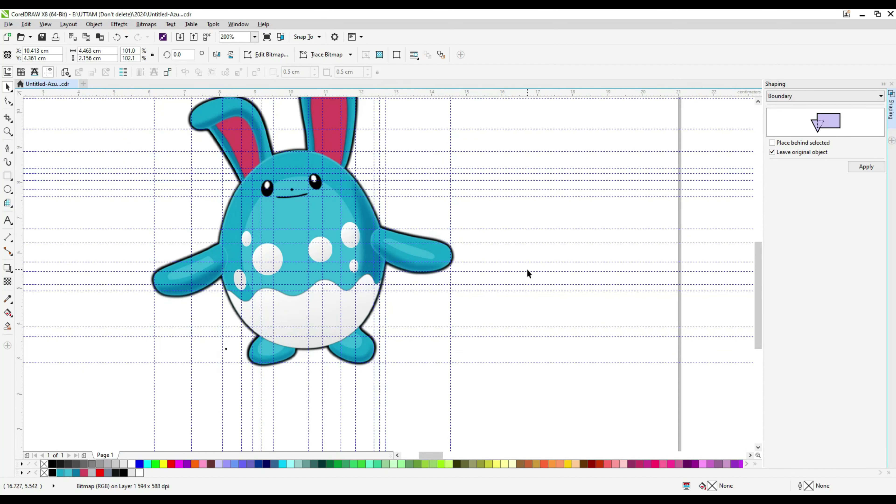
click(527, 270)
Apply another blur to the body's dark blue side shading and adjust the size of the body's light blue highlight.
scroll(376, 235, up, 1)
click(349, 248)
click(146, 24)
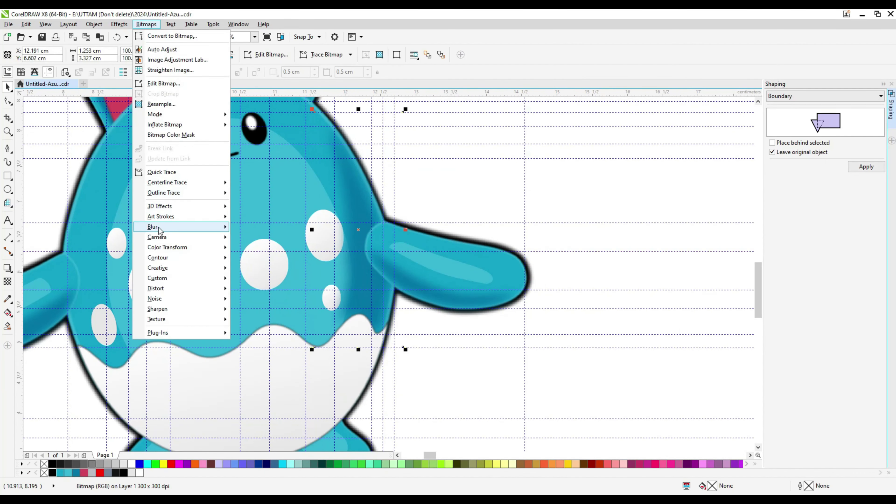
mouse_move(157, 226)
click(254, 255)
click(476, 280)
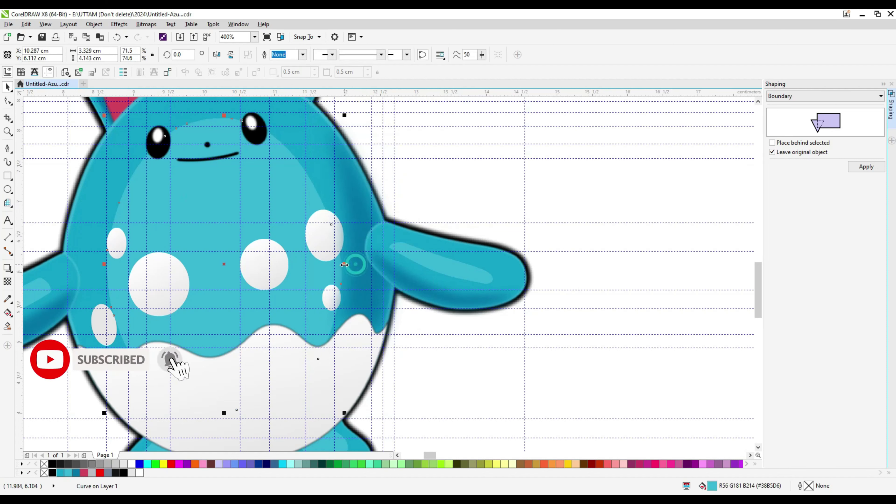
drag(300, 361, 297, 367)
Convert the light blue highlight on the character's right-side arm to a 300 dpi bitmap and apply a Gaussian Blur with a 6 pixel radius.
click(445, 263)
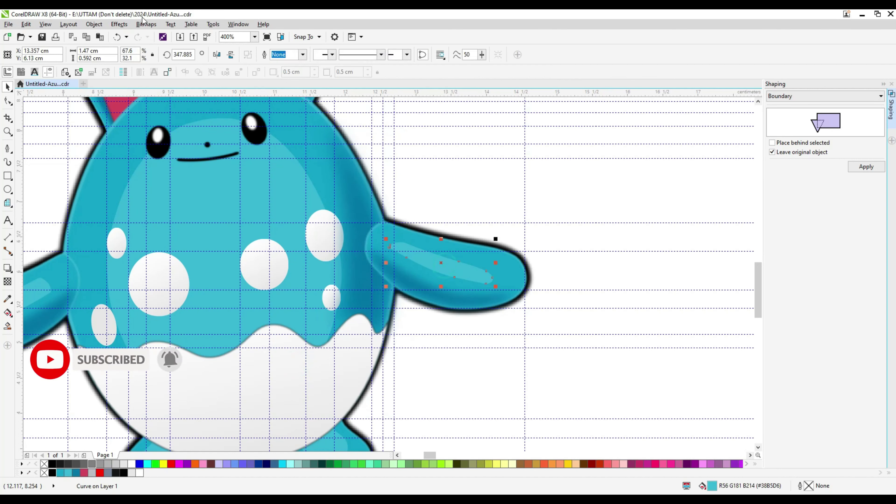
click(155, 29)
click(172, 36)
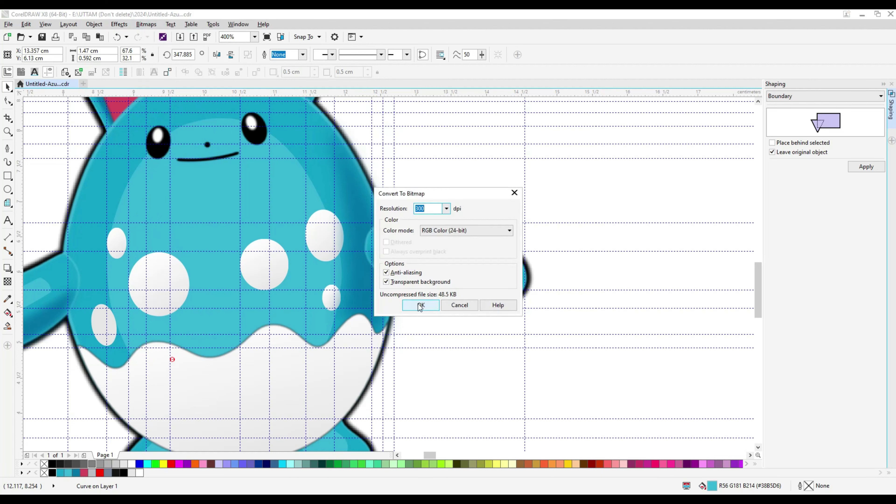
click(420, 304)
click(146, 24)
mouse_move(166, 228)
click(260, 240)
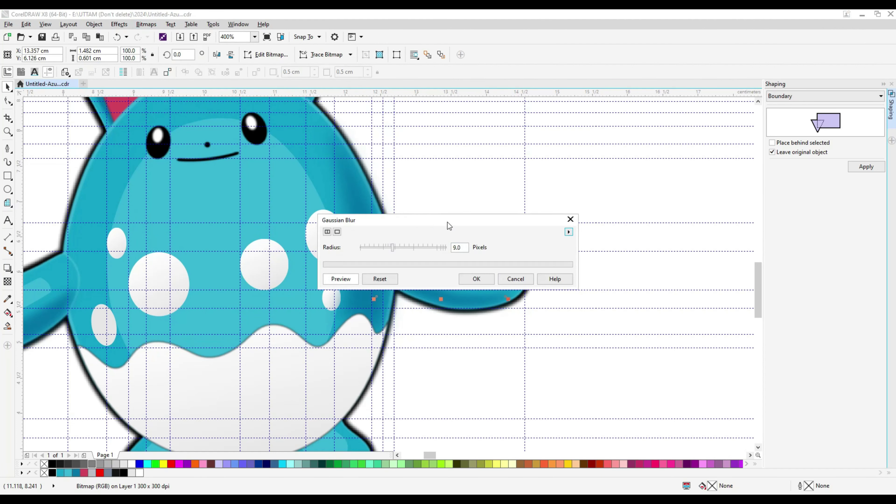
drag(449, 225, 469, 333)
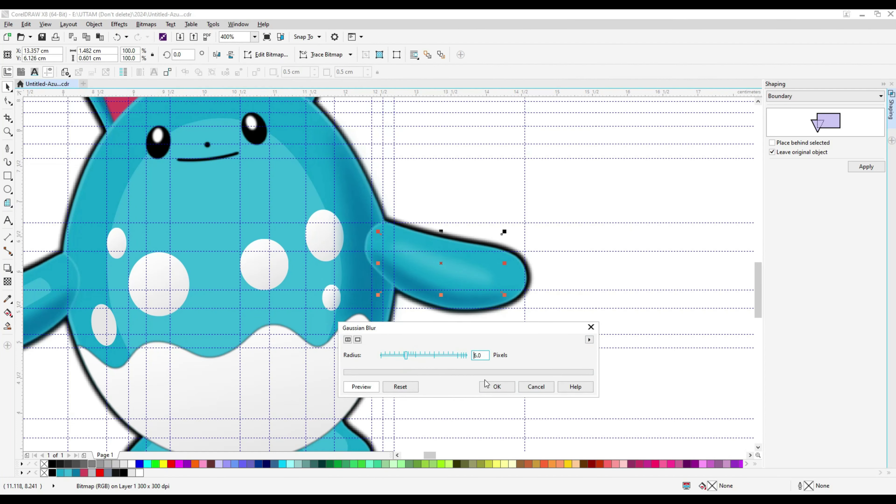
click(494, 386)
Convert the light blue highlight on the left-side arm to a 300 dpi bitmap and apply a Gaussian Blur.
scroll(374, 227, down, 1)
scroll(189, 262, up, 1)
click(185, 263)
click(147, 27)
click(154, 35)
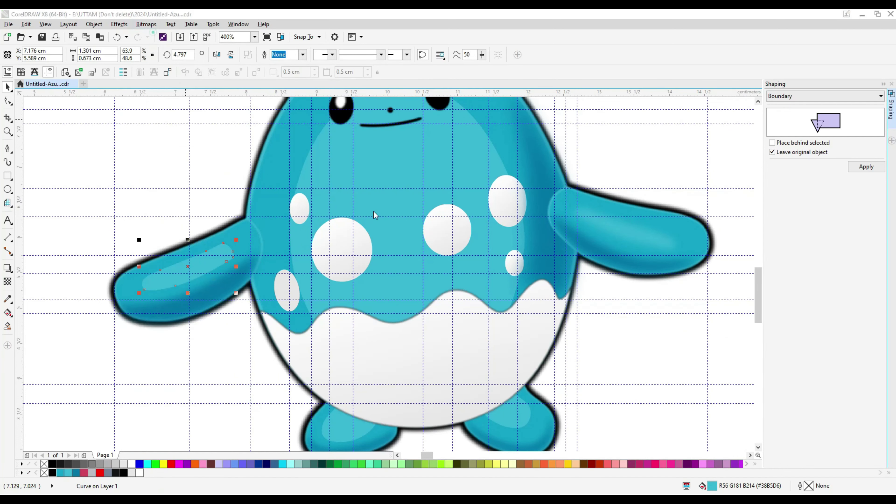
click(162, 37)
key(Return)
click(146, 24)
mouse_move(164, 227)
click(260, 237)
click(466, 279)
scroll(190, 286, down, 3)
scroll(303, 389, up, 3)
click(303, 388)
click(146, 24)
click(172, 36)
click(424, 303)
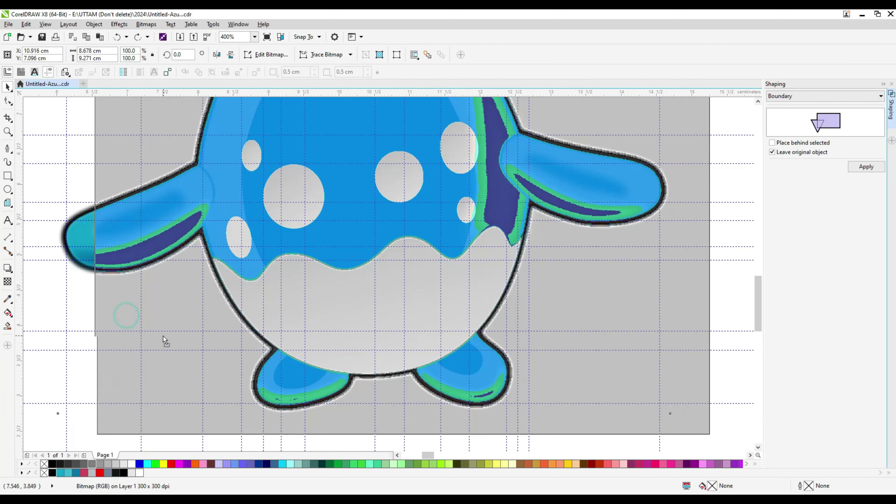
click(102, 329)
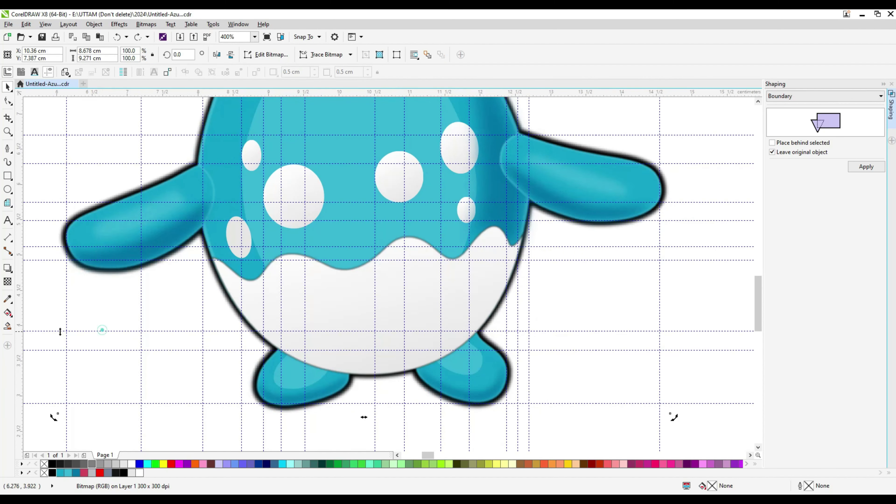
Convert the light blue highlight on the left-side foot to a 300 dpi bitmap and apply a Gaussian Blur.
click(146, 24)
click(171, 36)
click(424, 303)
click(146, 24)
mouse_move(153, 226)
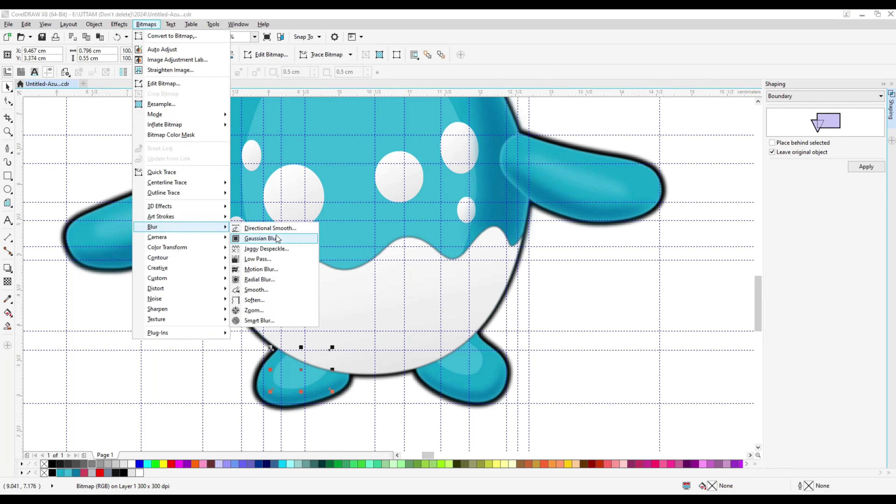
click(278, 239)
click(486, 280)
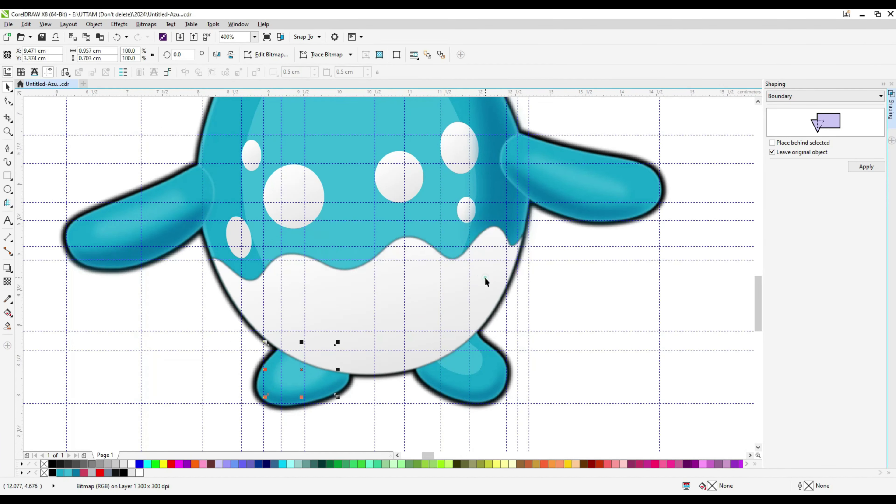
Convert the light blue highlight on the right-side foot to a 300 dpi bitmap and apply a Gaussian Blur.
scroll(482, 363, down, 1)
click(566, 338)
click(351, 365)
scroll(351, 365, up, 2)
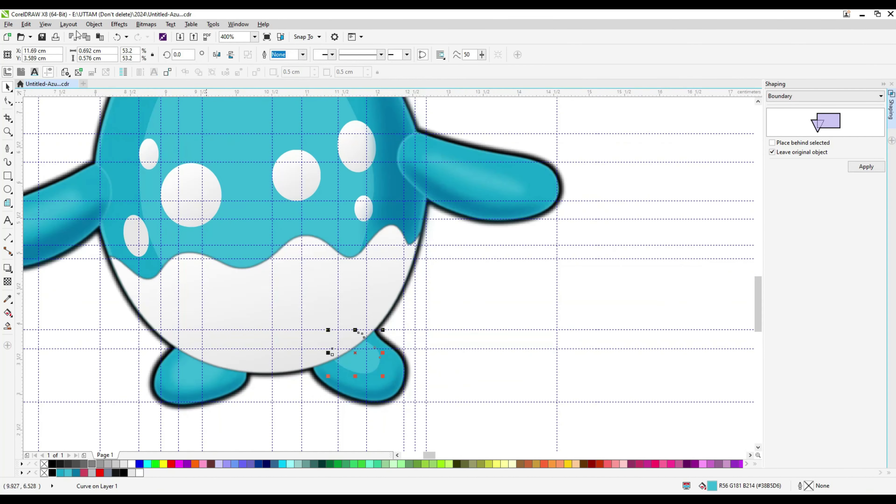
click(146, 24)
click(169, 33)
click(433, 303)
click(146, 24)
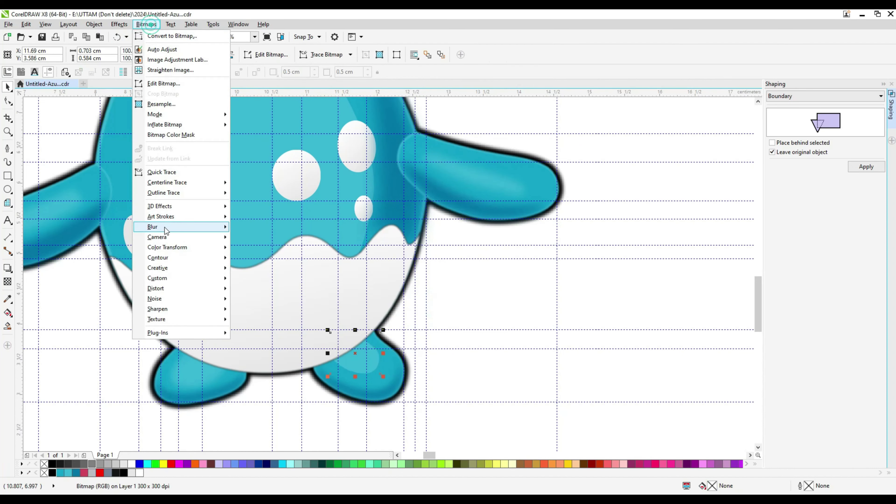
mouse_move(160, 226)
click(272, 240)
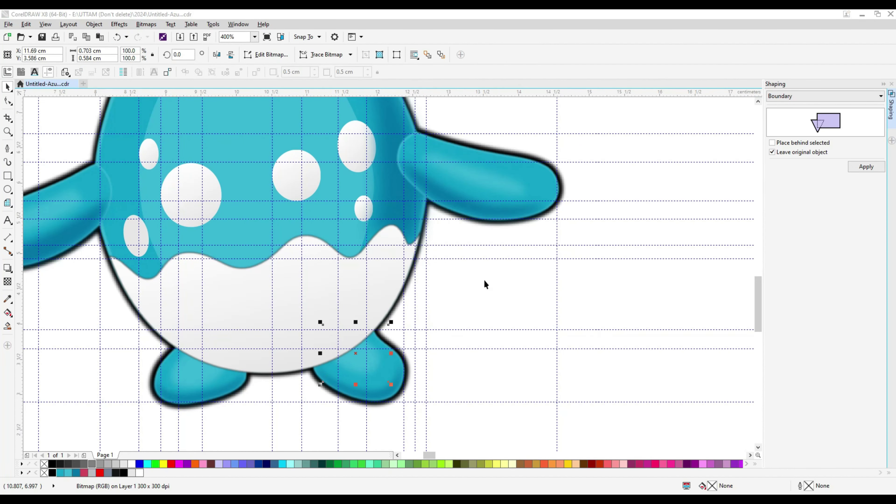
click(485, 282)
Convert the body's large light blue highlight to a 300 dpi bitmap and soften its edges with a Gaussian Blur.
scroll(502, 312, down, 1)
click(502, 311)
scroll(328, 212, up, 1)
drag(281, 201, 285, 198)
key(ctrl+z)
click(139, 24)
click(171, 36)
click(418, 304)
click(146, 24)
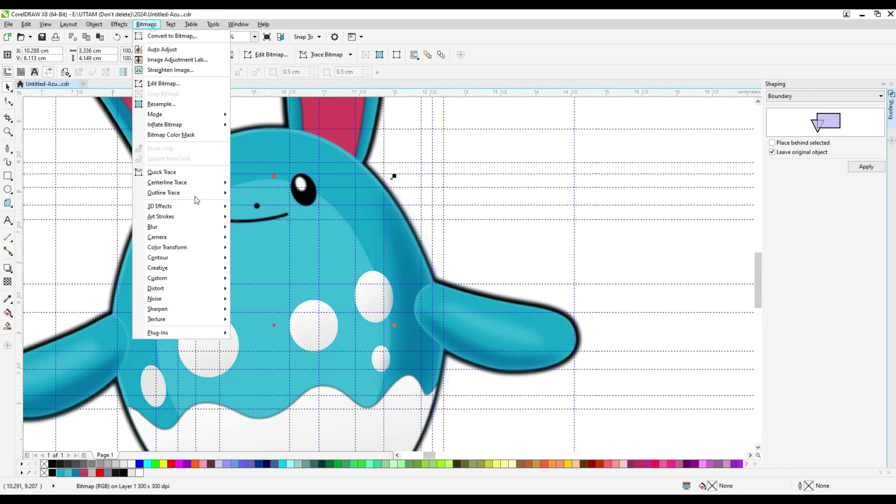
mouse_move(191, 226)
click(279, 240)
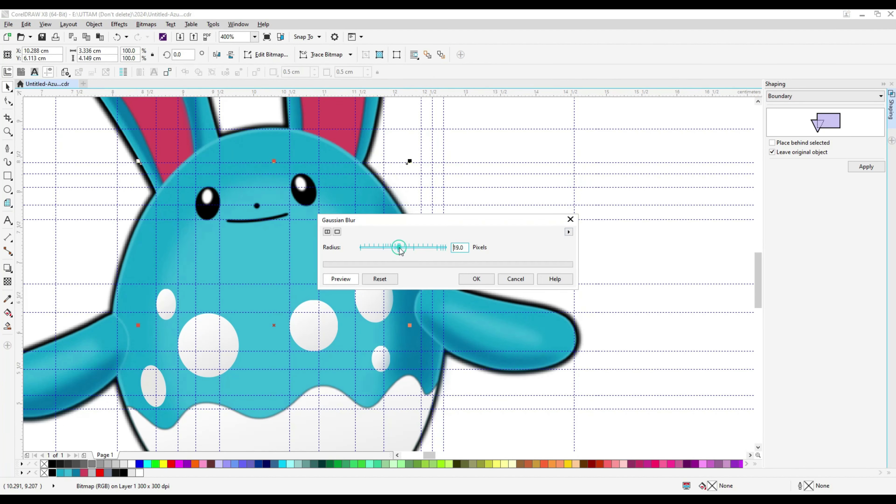
click(476, 278)
click(527, 206)
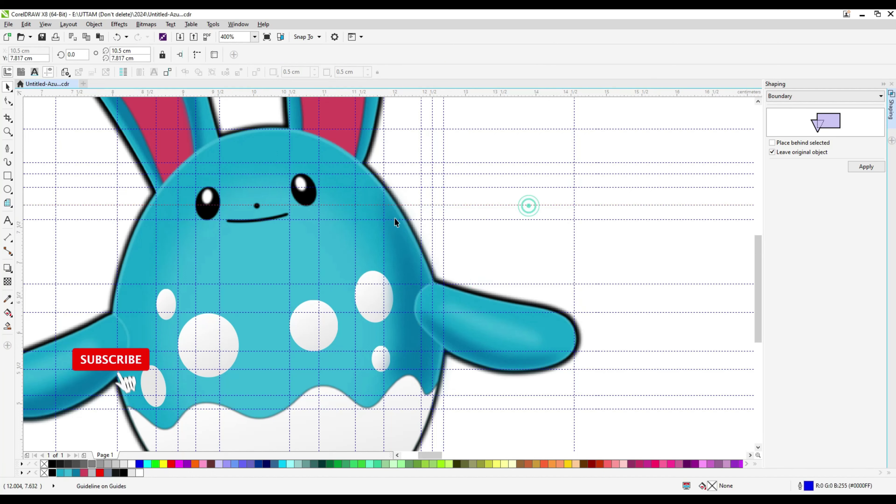
Convert the group of six white spots on the body to a 1000 dpi bitmap.
scroll(535, 247, down, 2)
click(308, 282)
drag(304, 280, 296, 277)
key(ctrl+z)
right_click(294, 277)
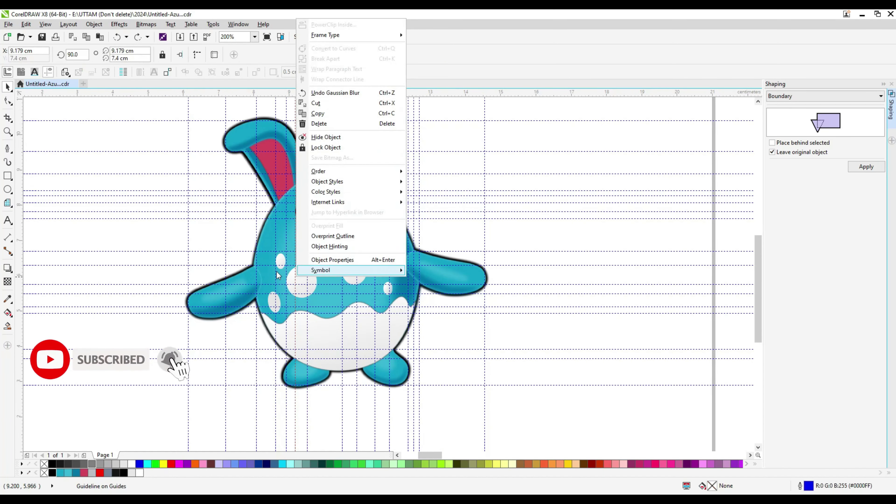
click(281, 262)
right_click(282, 264)
key(Escape)
scroll(388, 244, up, 2)
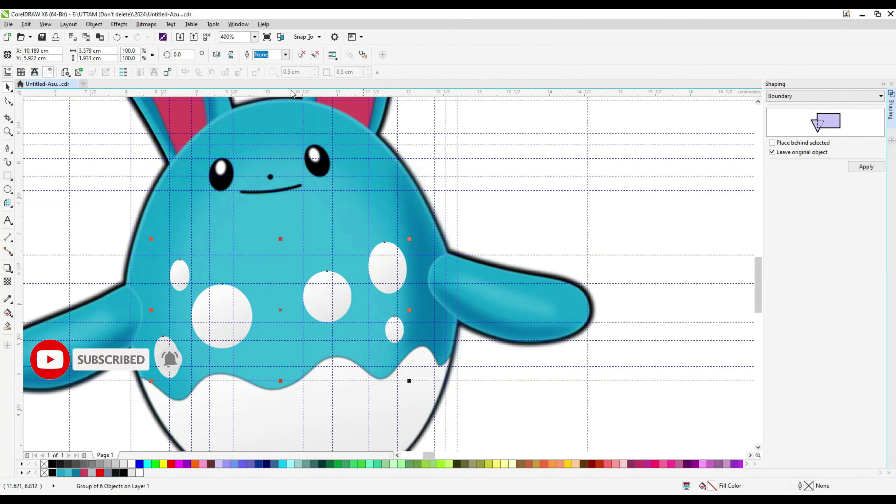
click(146, 24)
click(151, 36)
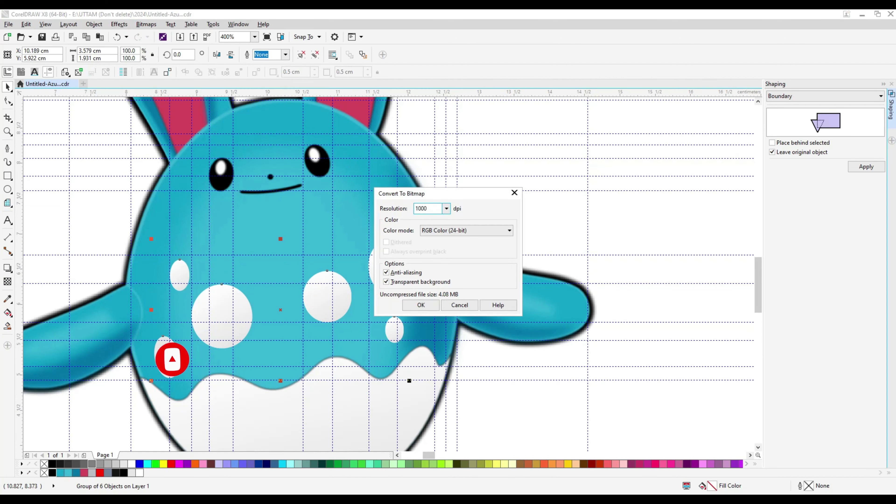
key(Return)
Apply a Gaussian Blur with a 1 pixel radius to the bitmap of the white body spots.
click(94, 24)
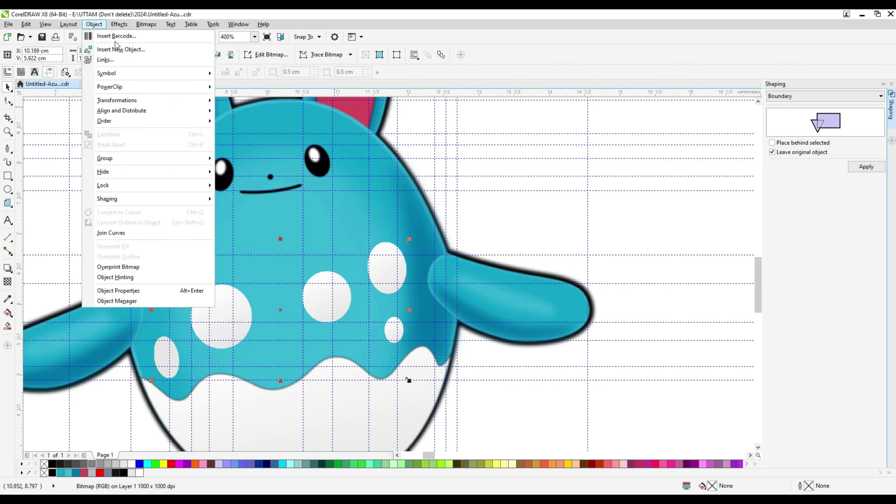
mouse_move(161, 230)
click(265, 239)
drag(397, 247, 366, 249)
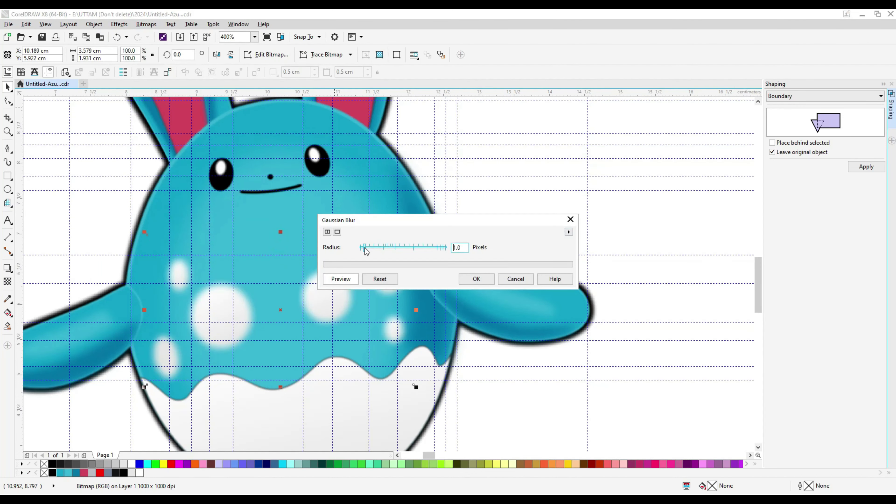
click(476, 279)
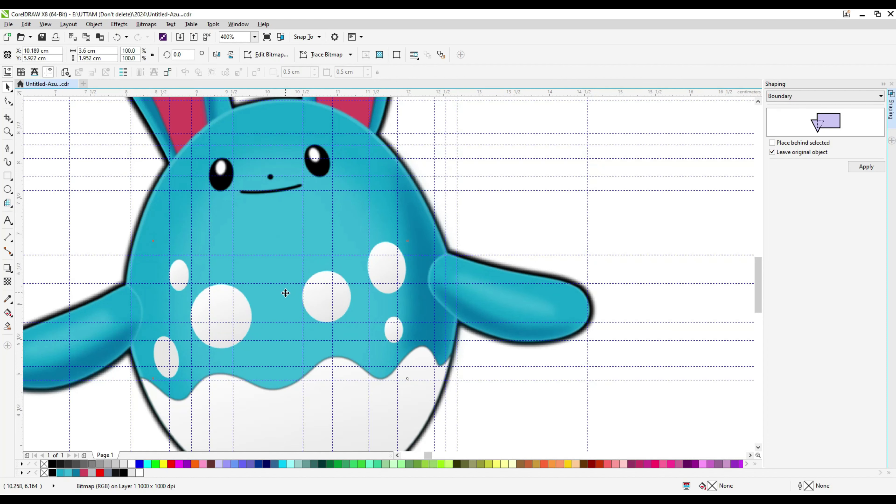
Apply another Gaussian Blur to the left-side arm's blurred light blue highlight.
scroll(311, 300, up, 2)
scroll(328, 314, down, 5)
scroll(337, 322, up, 2)
click(320, 299)
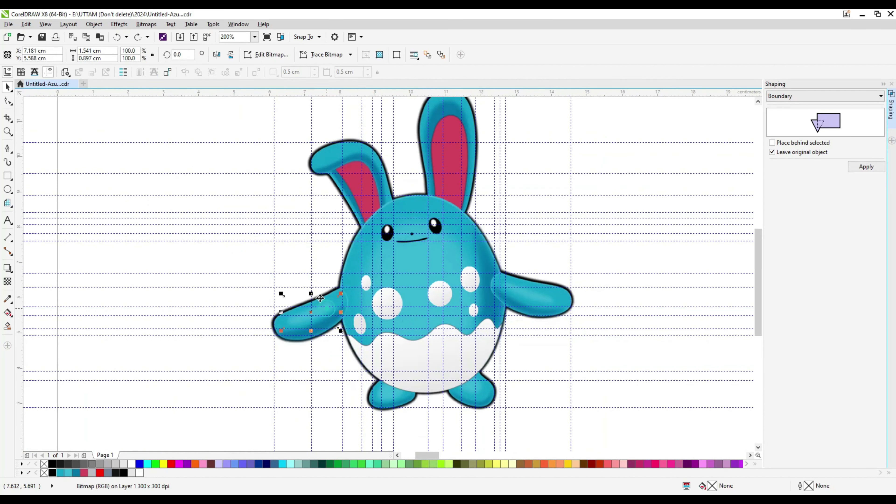
click(139, 26)
click(152, 226)
drag(370, 247, 387, 249)
click(476, 279)
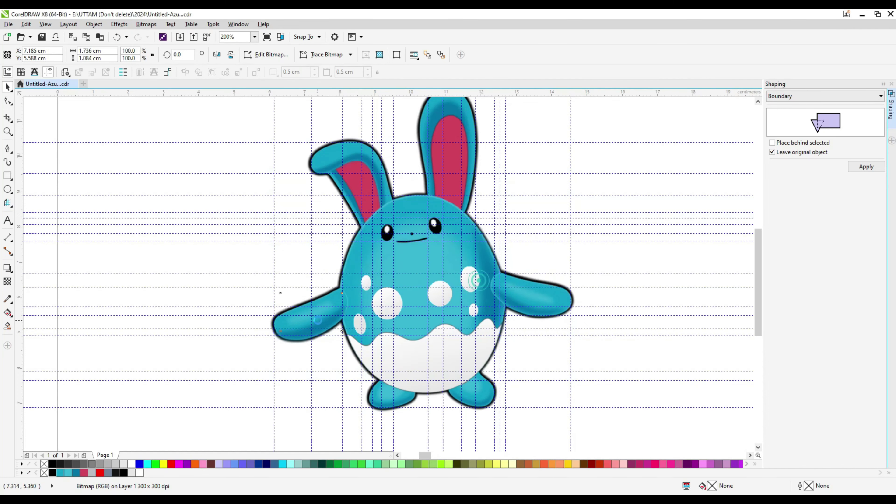
Apply another Gaussian Blur to the right-side arm's blurred light blue highlight.
scroll(314, 313, up, 1)
scroll(236, 329, down, 1)
click(484, 299)
scroll(483, 300, up, 1)
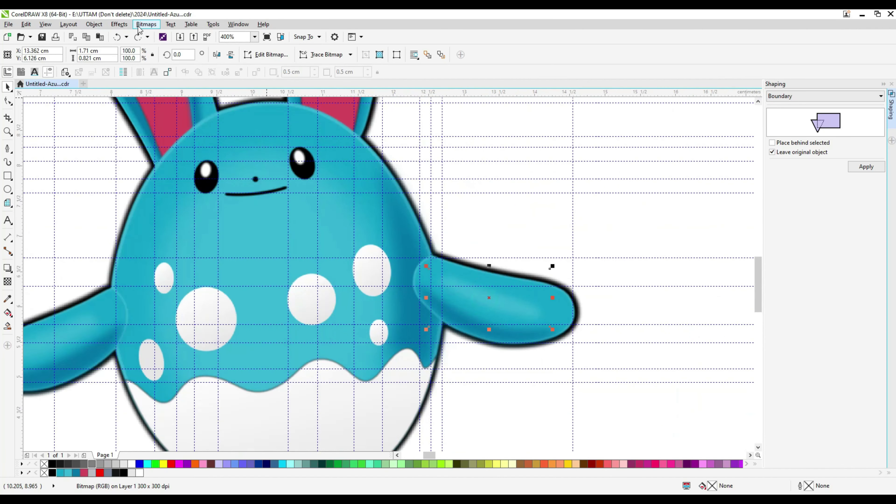
click(146, 24)
click(251, 236)
click(476, 280)
scroll(378, 260, down, 1)
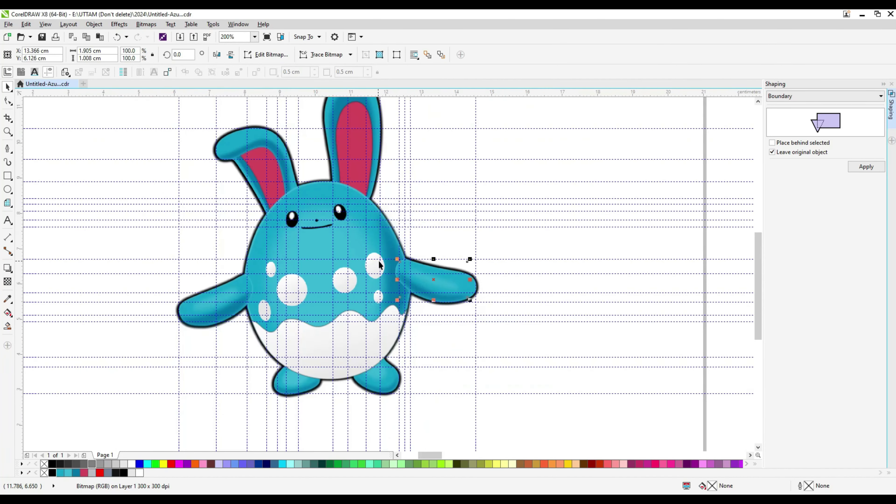
click(495, 240)
Group all parts of the character and add a flat drop shadow on the ground beneath its feet.
scroll(365, 380, up, 2)
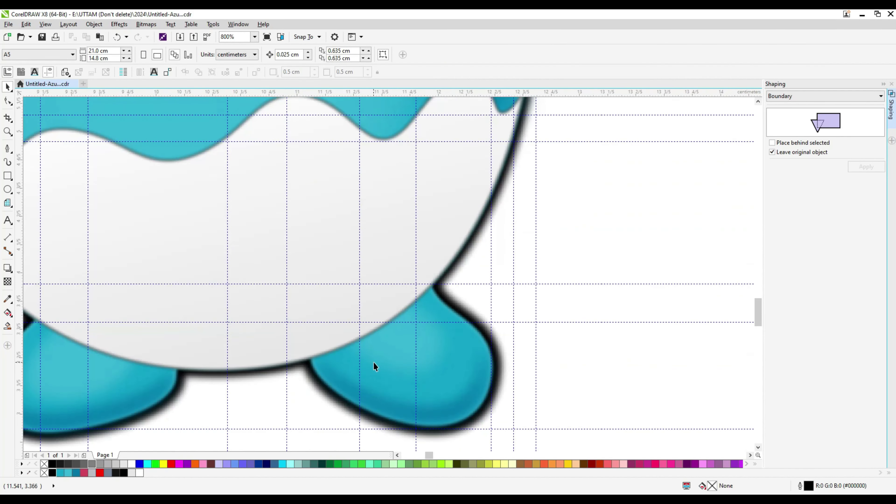
scroll(373, 362, down, 3)
drag(200, 185, 458, 409)
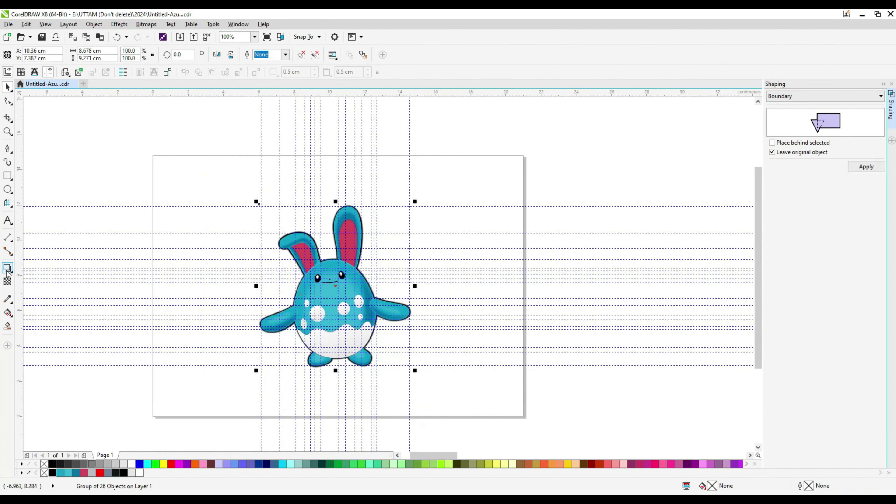
click(7, 269)
scroll(330, 357, up, 1)
drag(339, 379, 362, 369)
click(7, 87)
scroll(363, 345, down, 1)
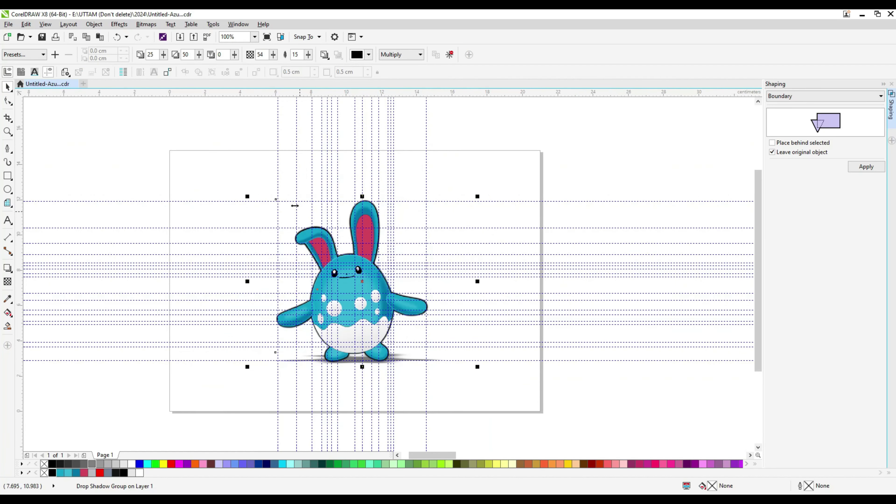
Select the whole character with its drop shadow and save the drawing.
drag(232, 186, 494, 391)
click(41, 37)
scroll(338, 255, up, 1)
click(654, 172)
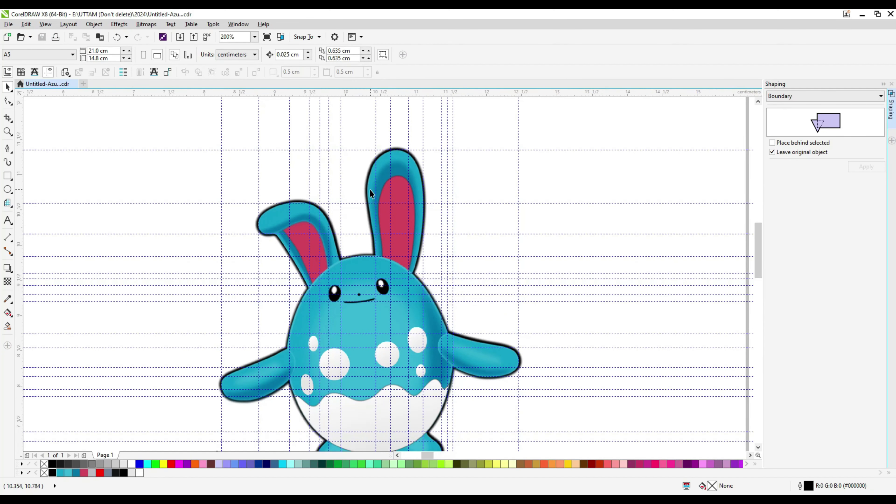
scroll(369, 193, up, 1)
drag(753, 250, 757, 300)
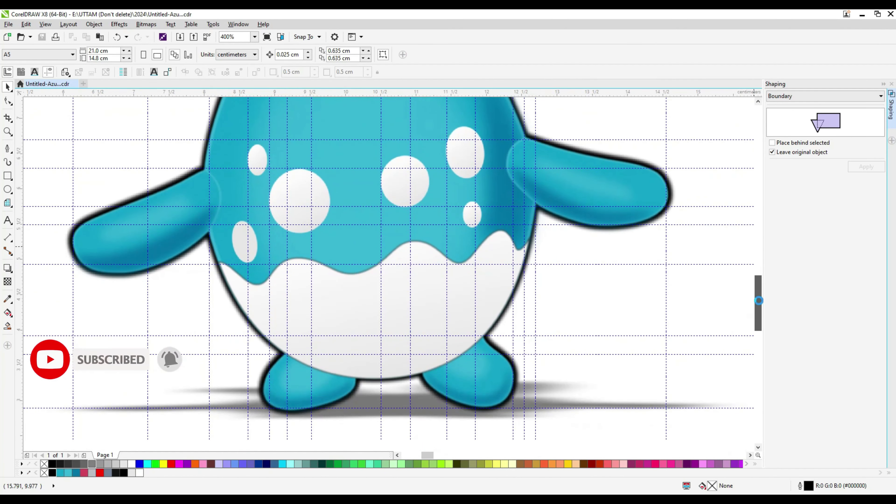
scroll(368, 403, down, 1)
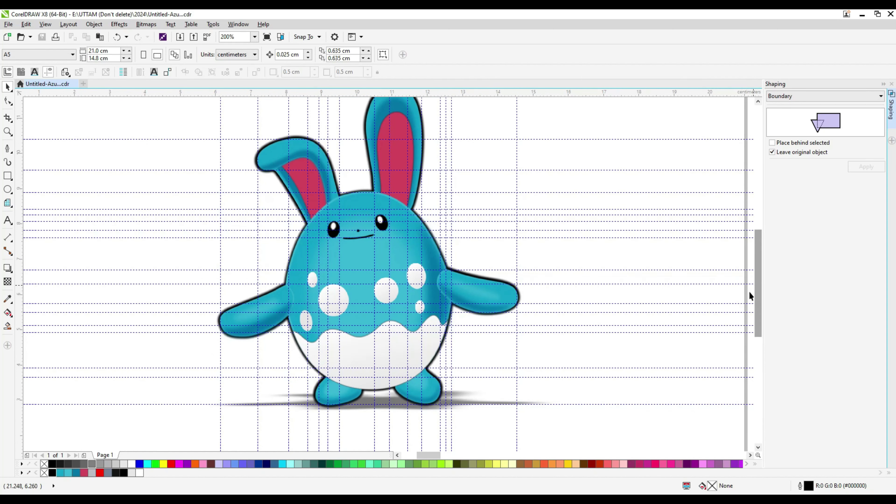
Delete all the horizontal and vertical guidelines around the character.
scroll(474, 355, down, 1)
click(475, 355)
key(Delete)
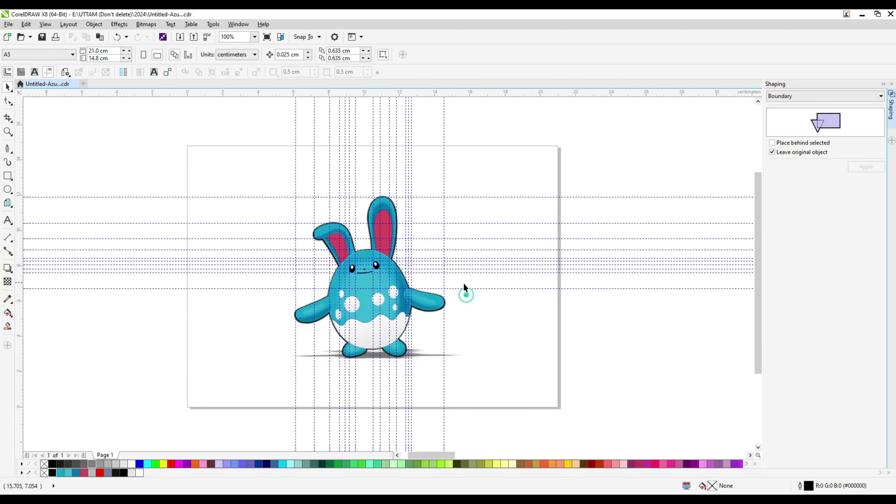
click(465, 288)
key(Delete)
click(464, 239)
key(Delete)
click(379, 188)
key(Delete)
click(330, 189)
key(Delete)
click(315, 191)
click(296, 193)
key(Delete)
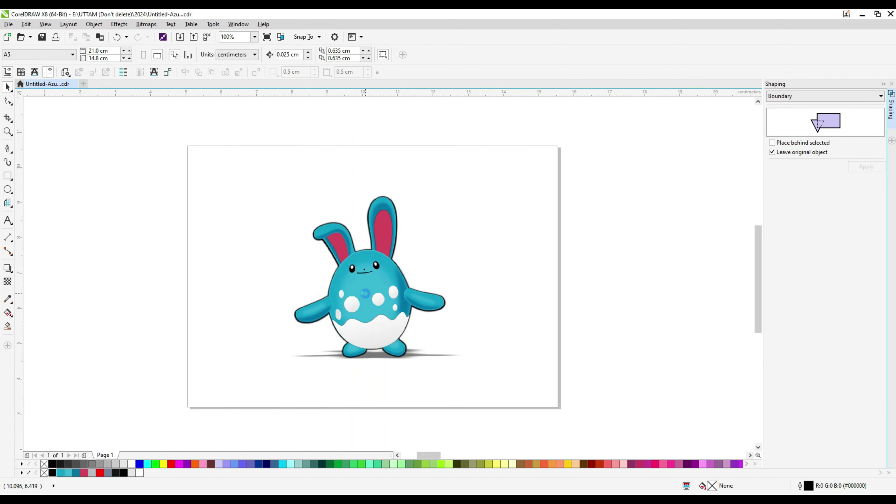
Scale the character and its shadow down slightly, reposition them on the page, and deselect everything.
scroll(365, 294, up, 1)
click(412, 370)
drag(529, 426, 509, 403)
drag(394, 332, 397, 343)
click(604, 223)
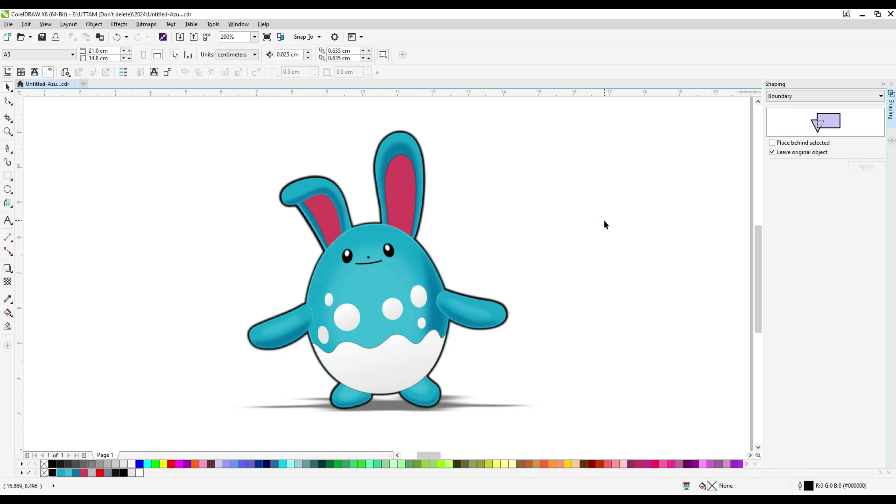